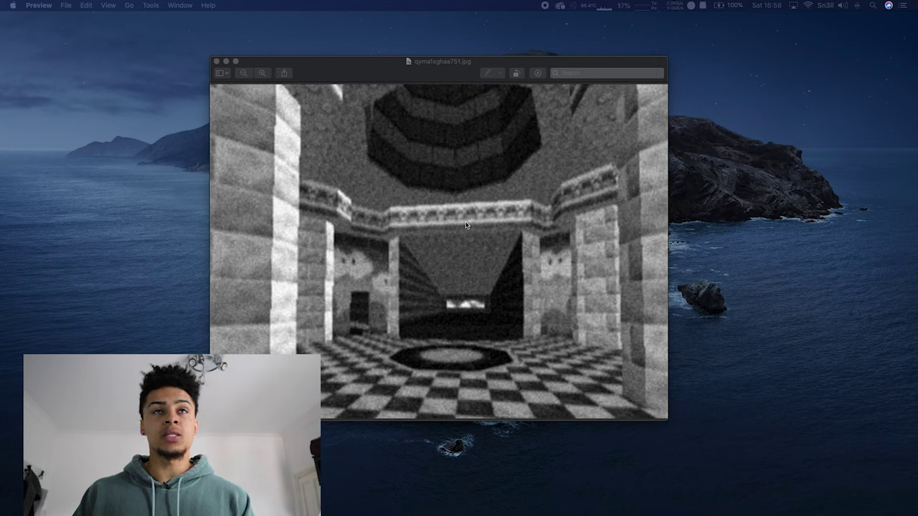
Step: Move the hall reference photo window to another desktop and switch to the full-screen Blender desktop
{"action": "left_click_drag", "start_coordinate": [461, 68], "coordinate": [721, 31]}
{"action": "key", "text": "ctrl+Right"}
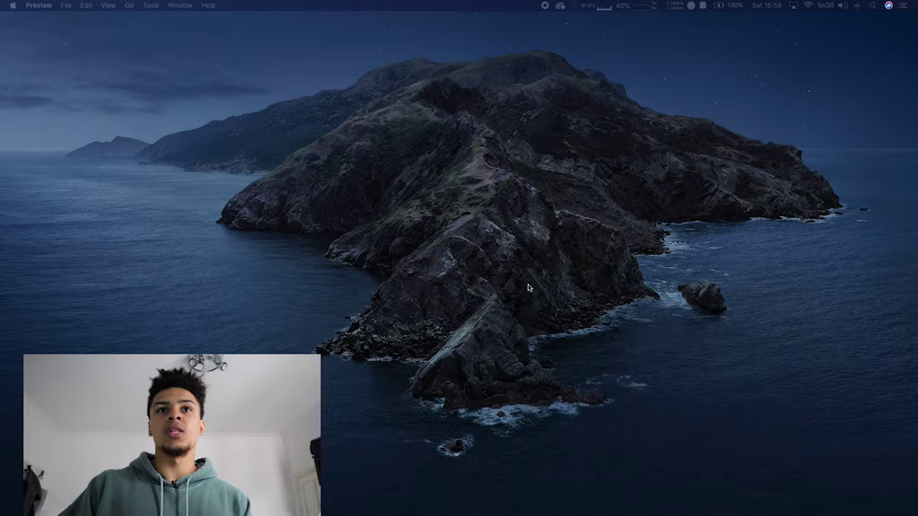
{"action": "key", "text": "ctrl+Right"}
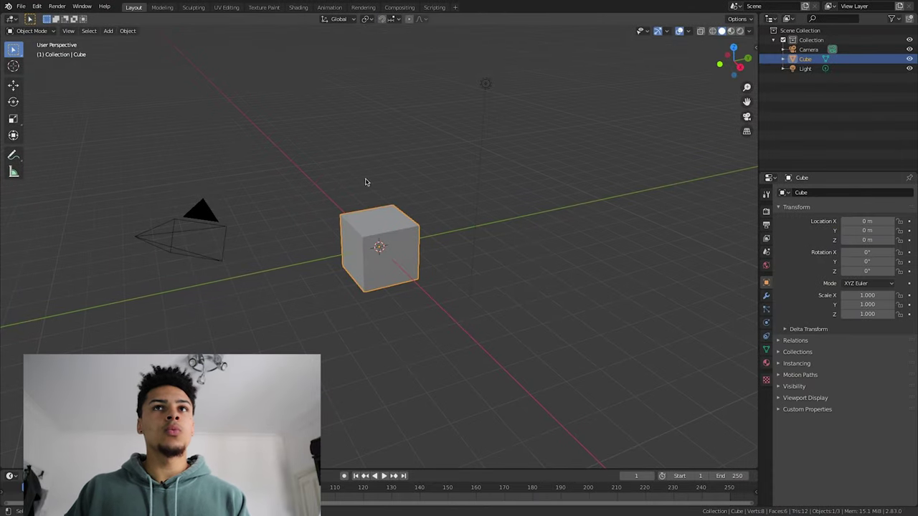
Step: Delete the default Camera, Light and Cube through their Outliner context menus
{"action": "left_click", "coordinate": [140, 238]}
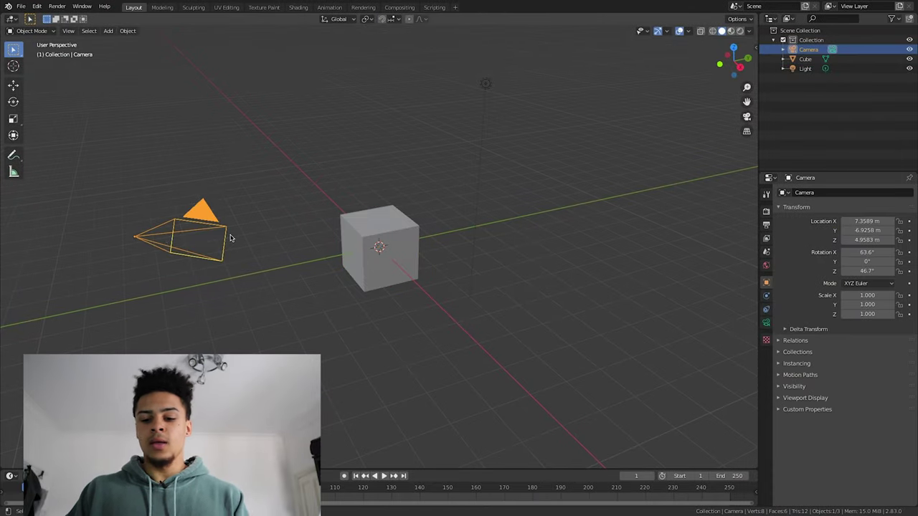
{"action": "right_click", "coordinate": [796, 49]}
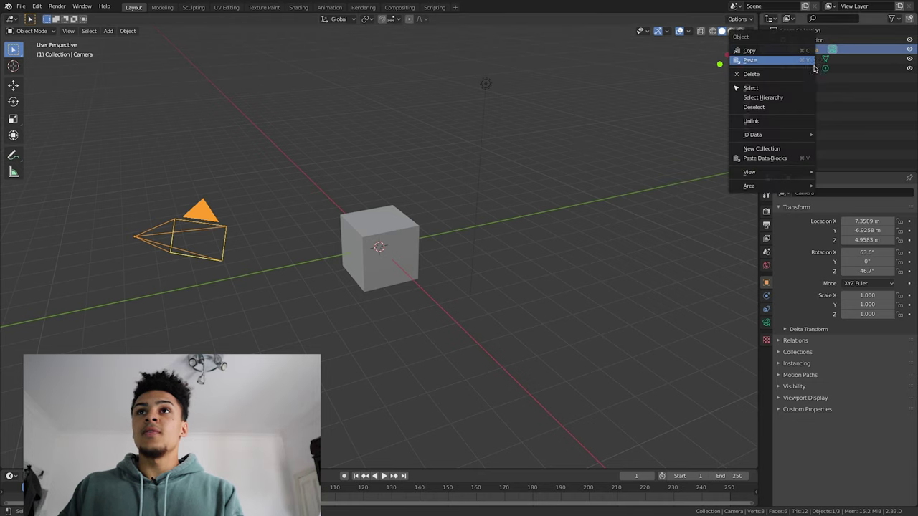
{"action": "left_click", "coordinate": [787, 74]}
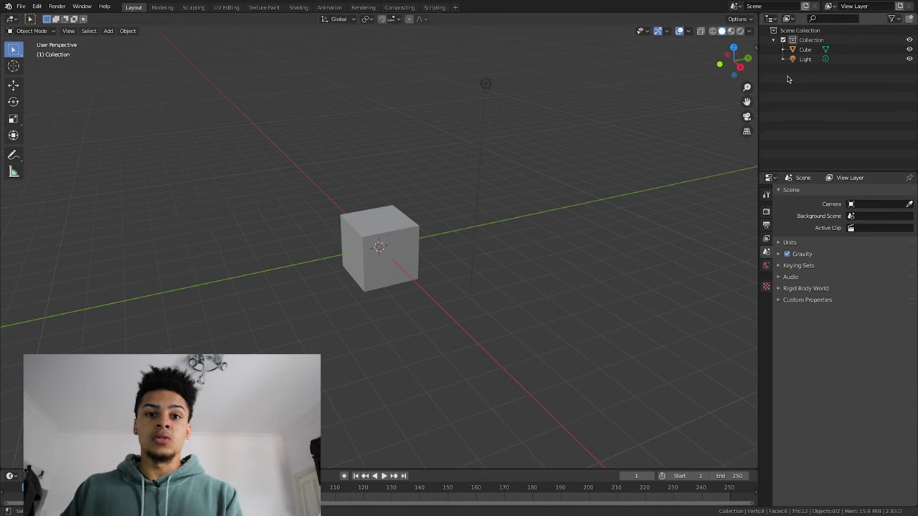
{"action": "left_click", "coordinate": [486, 85]}
{"action": "right_click", "coordinate": [801, 61]}
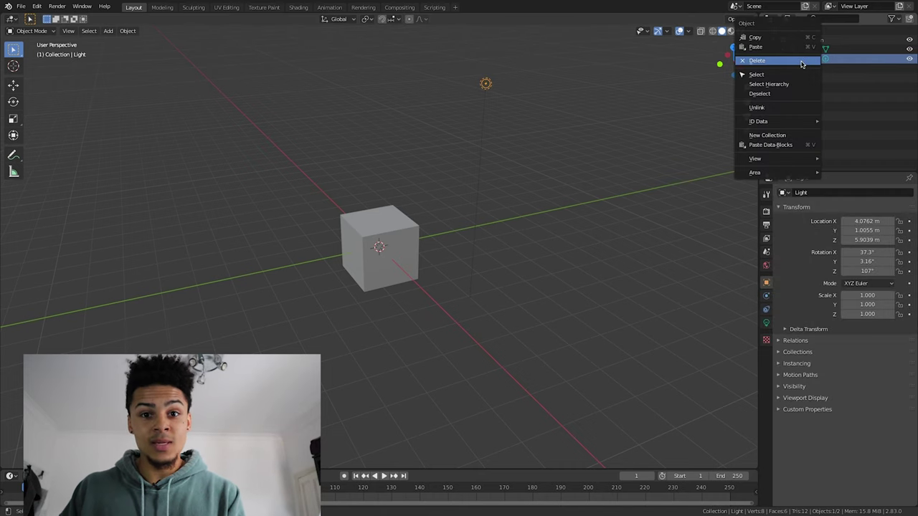
{"action": "left_click", "coordinate": [801, 63]}
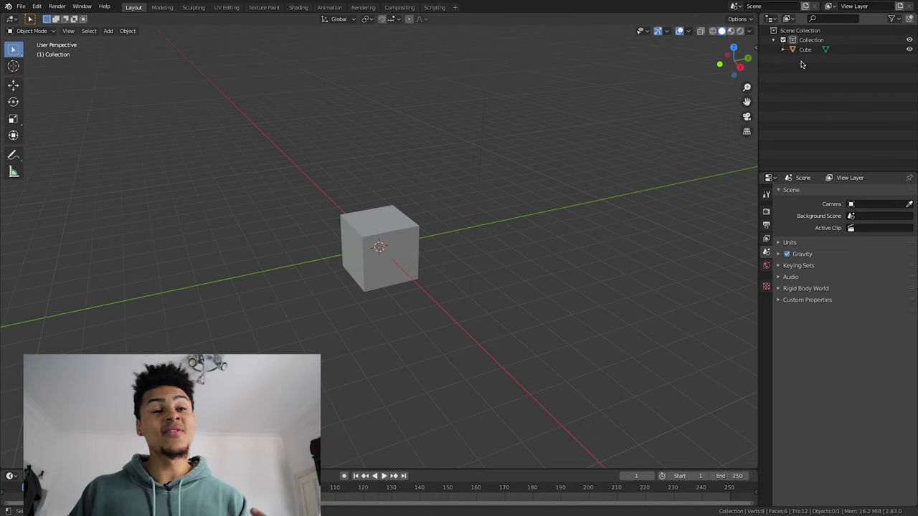
{"action": "left_click", "coordinate": [406, 235]}
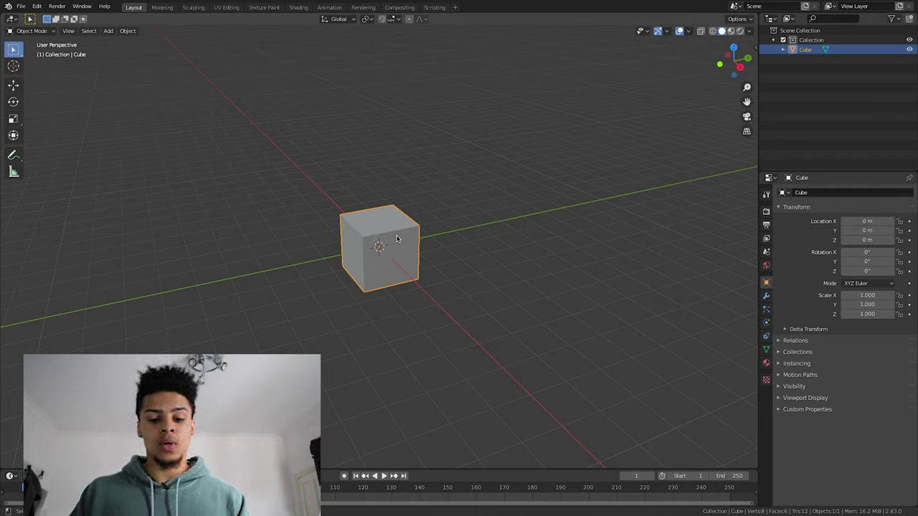
{"action": "right_click", "coordinate": [813, 50]}
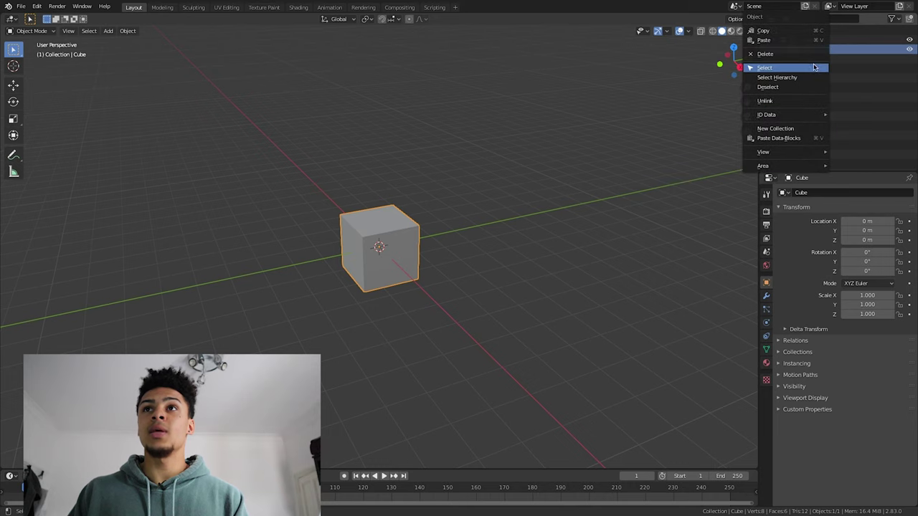
{"action": "left_click", "coordinate": [813, 55]}
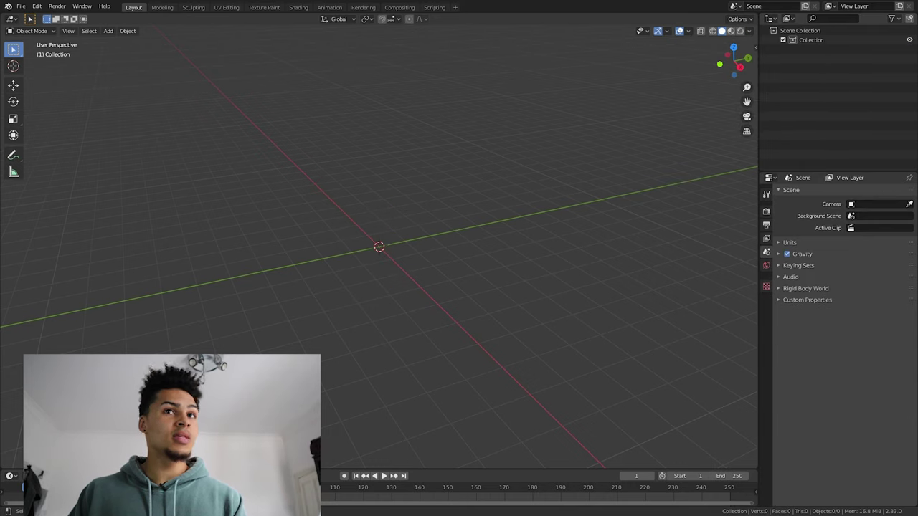
{"action": "right_click", "coordinate": [316, 76]}
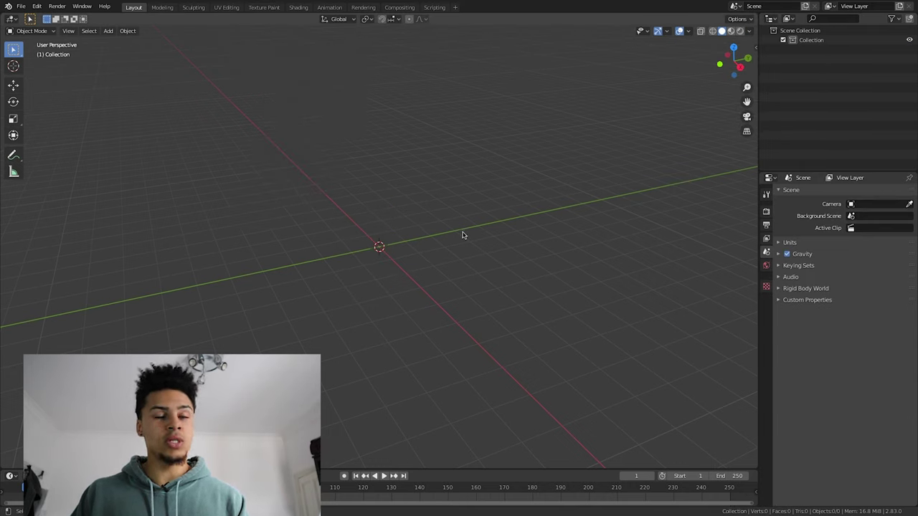
{"action": "key", "text": "shift+a"}
Step: Add the hall photo from the Desktop as a Reference image
{"action": "mouse_move", "coordinate": [452, 258]}
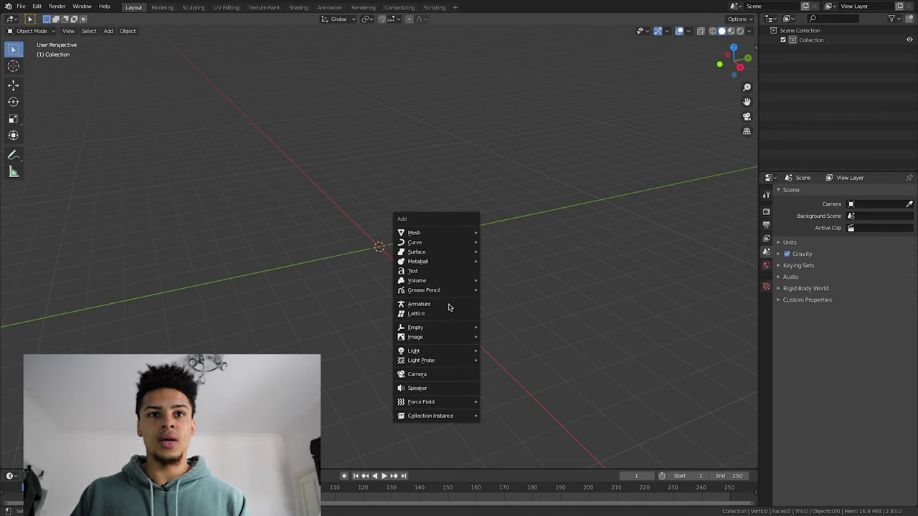
{"action": "mouse_move", "coordinate": [453, 337]}
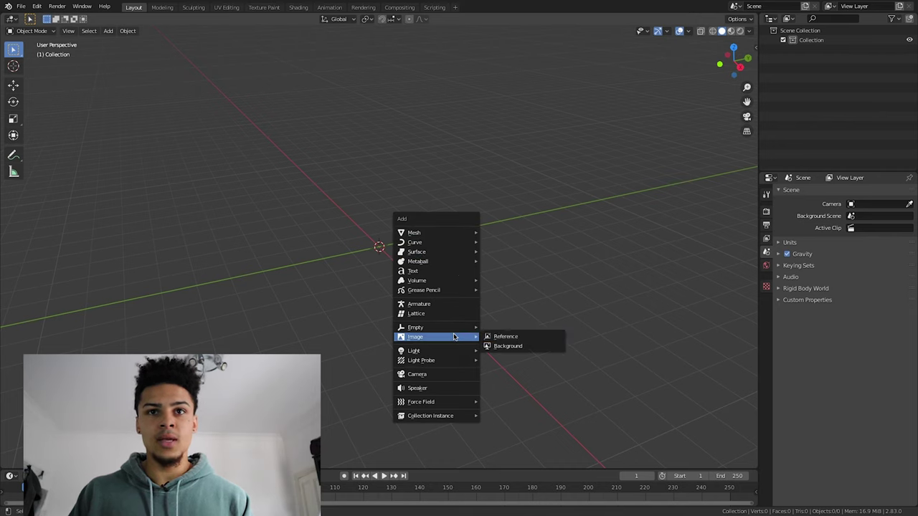
{"action": "left_click", "coordinate": [522, 337]}
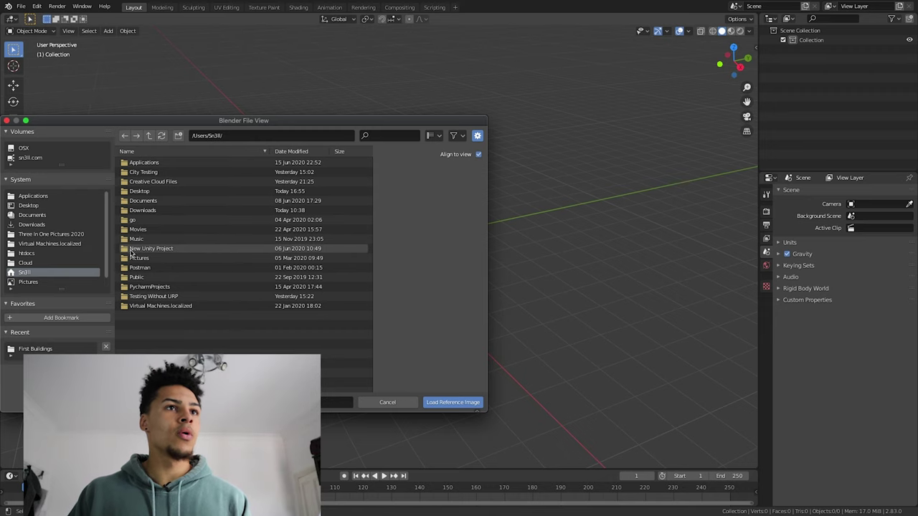
{"action": "left_click", "coordinate": [44, 207]}
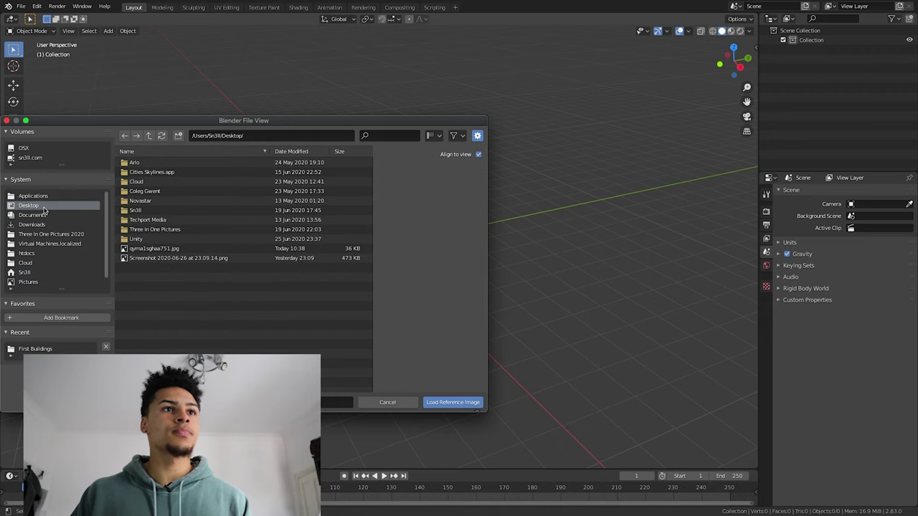
{"action": "double_click", "coordinate": [165, 251]}
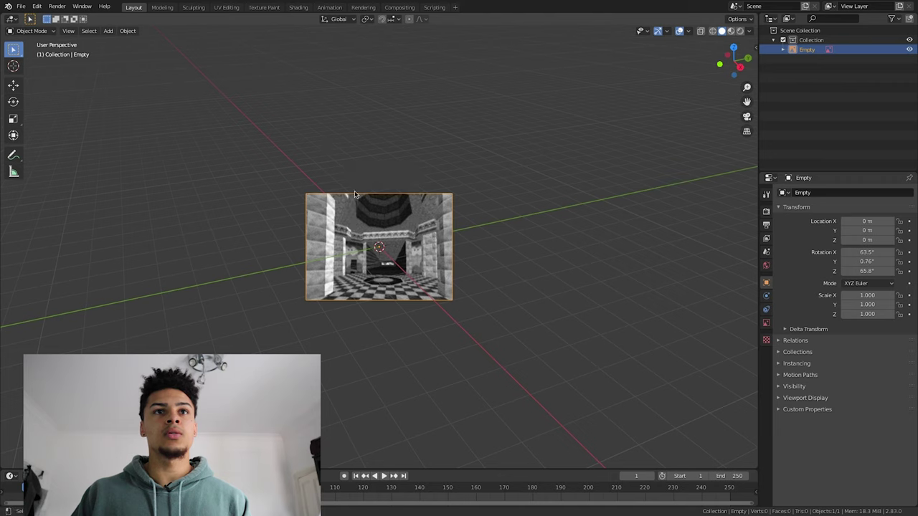
Step: Move the reference image up and away to about -14.091, -18.867, 10.576 m, then deselect it
{"action": "left_click_drag", "start_coordinate": [410, 244], "coordinate": [316, 178]}
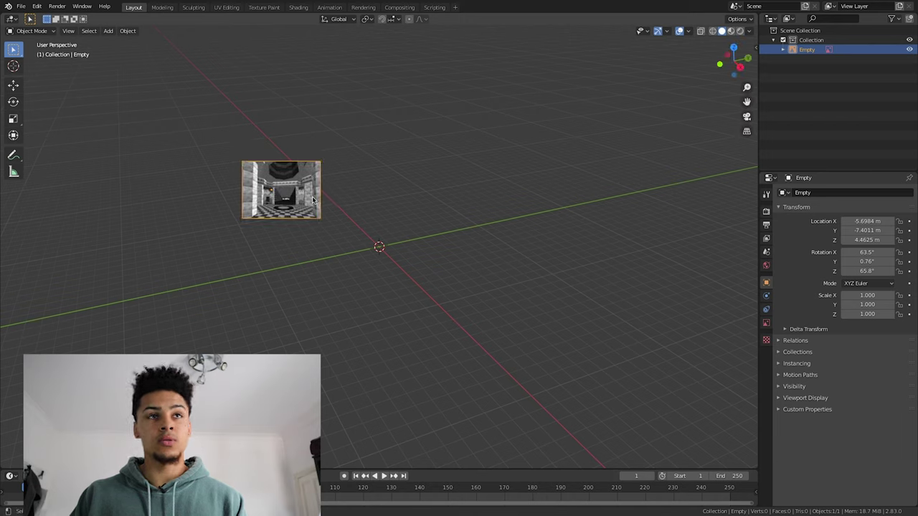
{"action": "key", "text": "g"}
{"action": "left_click", "coordinate": [161, 109]}
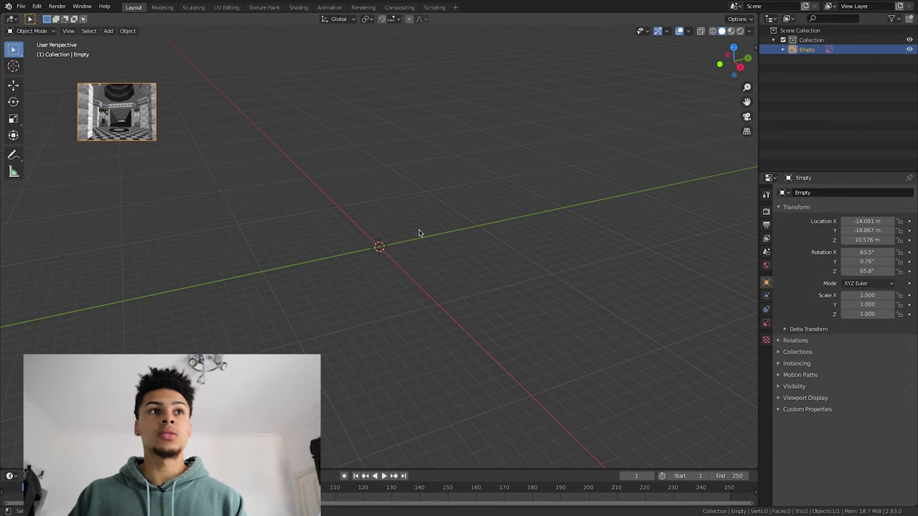
{"action": "left_click", "coordinate": [390, 231]}
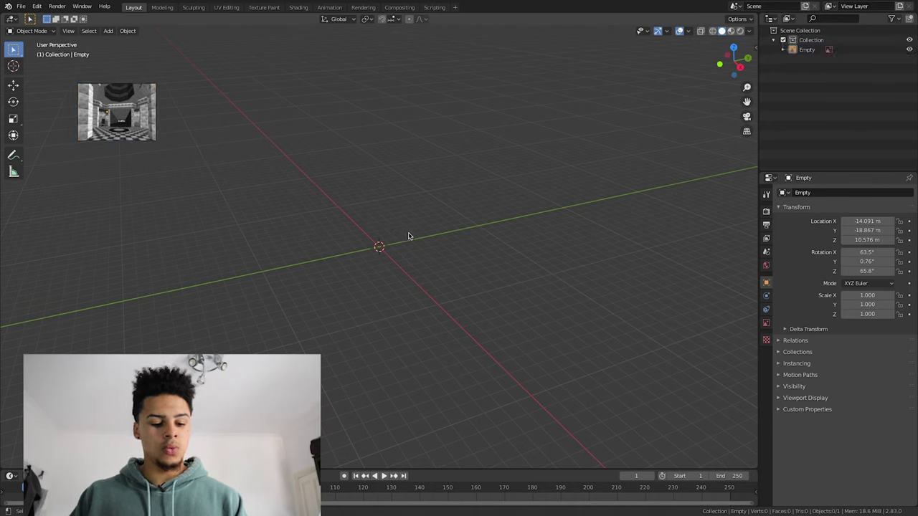
Step: Add a mesh Circle at the origin with 8 vertices
{"action": "key", "text": "shift+a"}
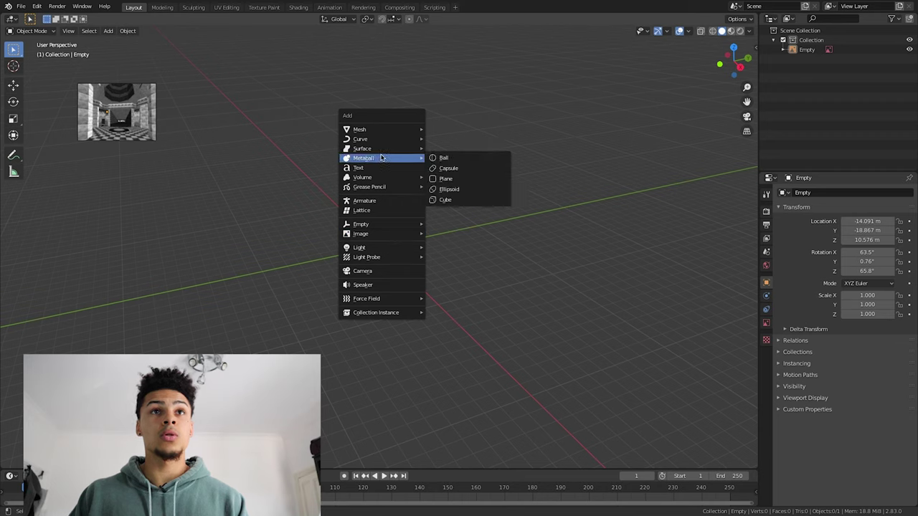
{"action": "mouse_move", "coordinate": [384, 134]}
{"action": "left_click", "coordinate": [451, 148]}
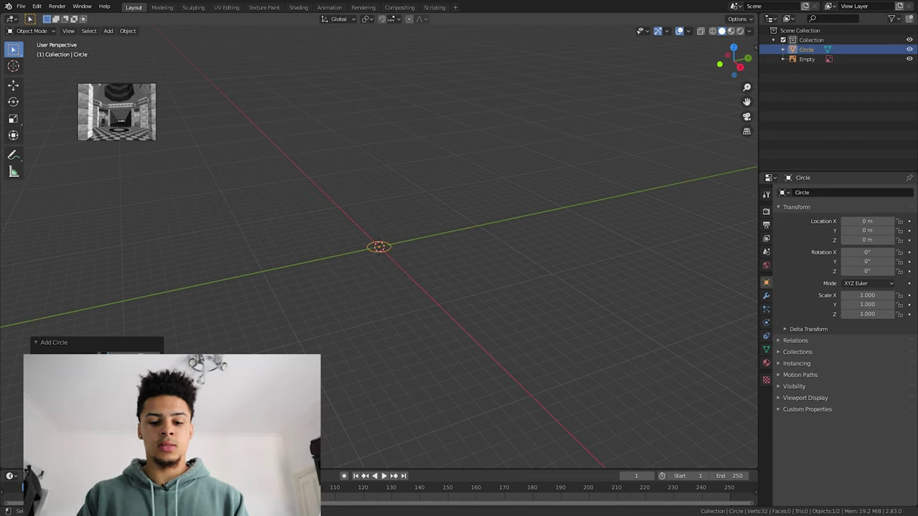
{"action": "type", "text": "8"}
{"action": "key", "text": "Return"}
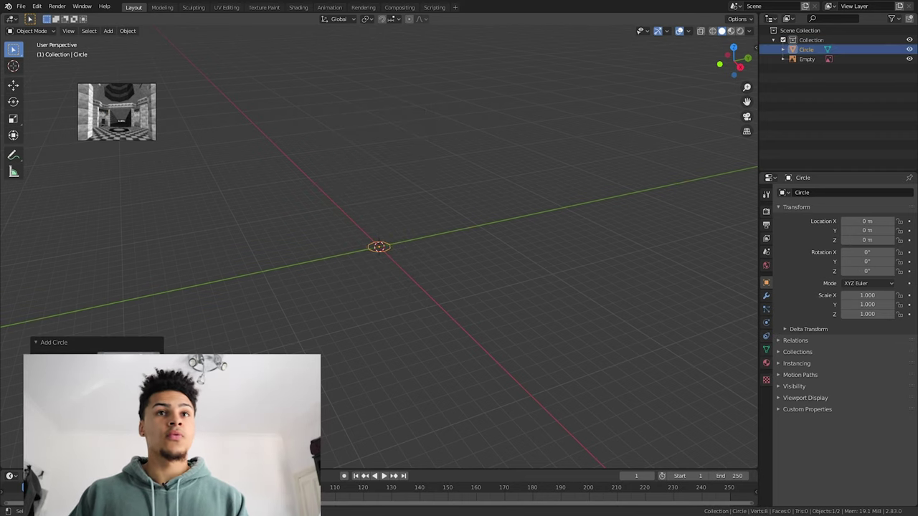
Step: Scale the octagon up to 8.708 on all axes and enter Edit Mode
{"action": "left_click", "coordinate": [381, 284]}
{"action": "left_click", "coordinate": [388, 251]}
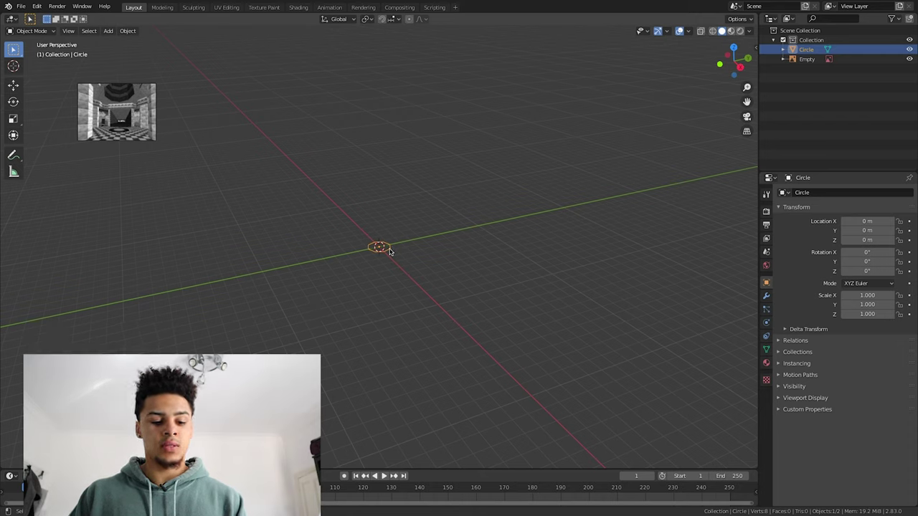
{"action": "key", "text": "s"}
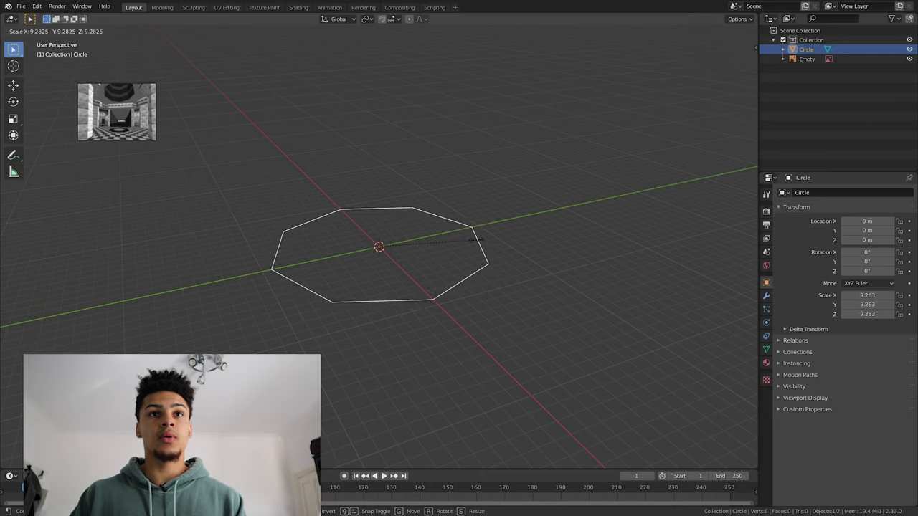
{"action": "left_click", "coordinate": [474, 241]}
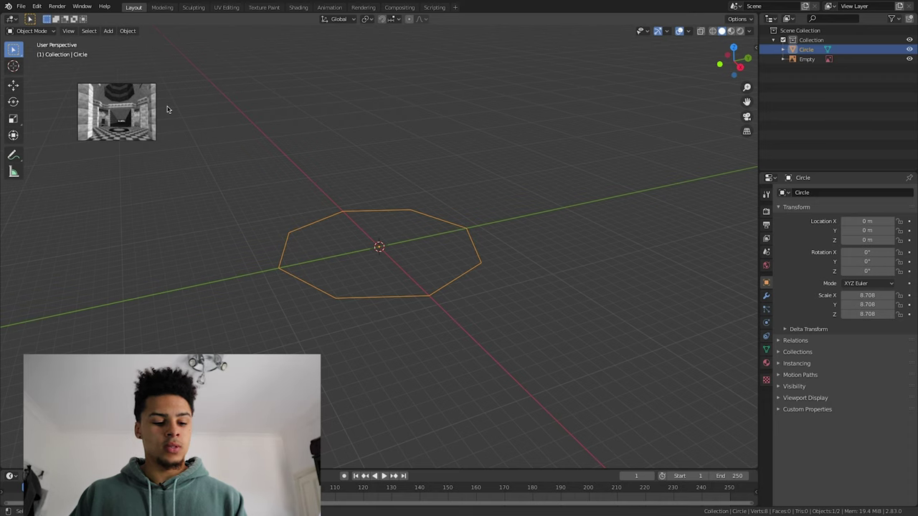
{"action": "key", "text": "Tab"}
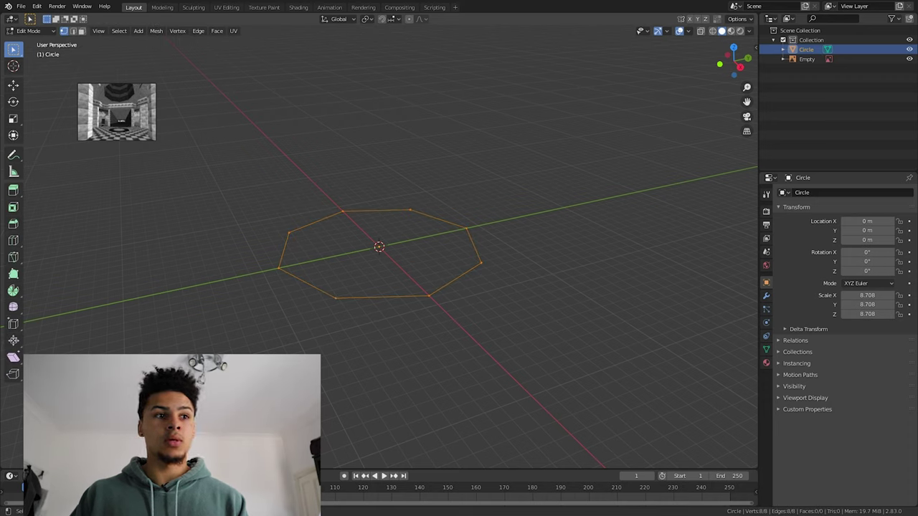
Step: Fill the octagon with a single face and rotate it about Z so its top edge runs level
{"action": "key", "text": "f"}
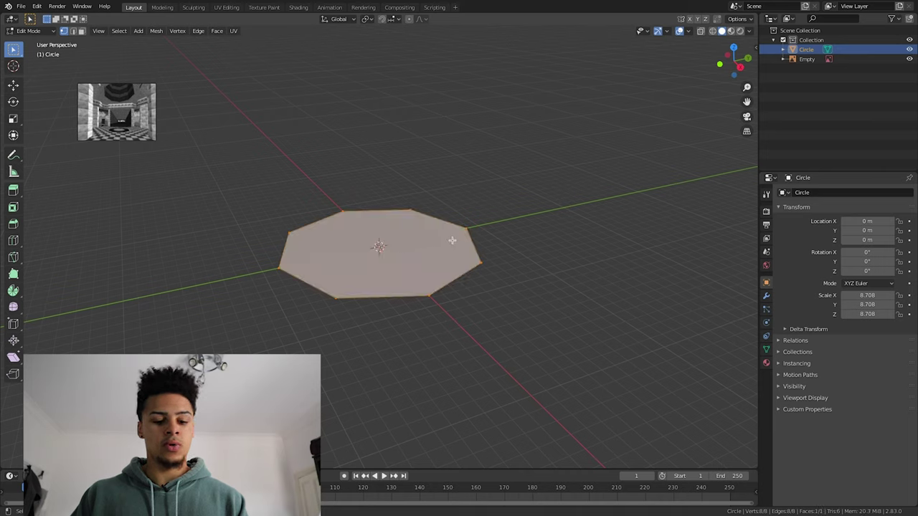
{"action": "key", "text": "r"}
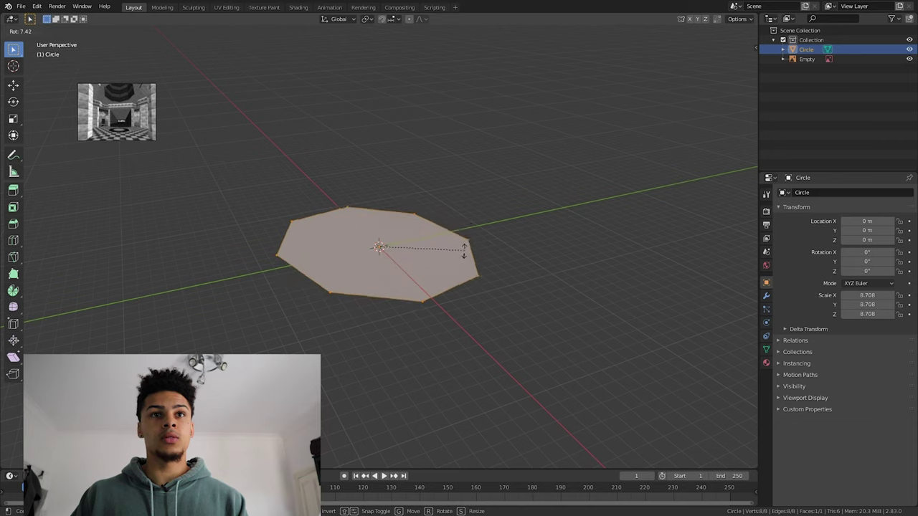
{"action": "key", "text": "z"}
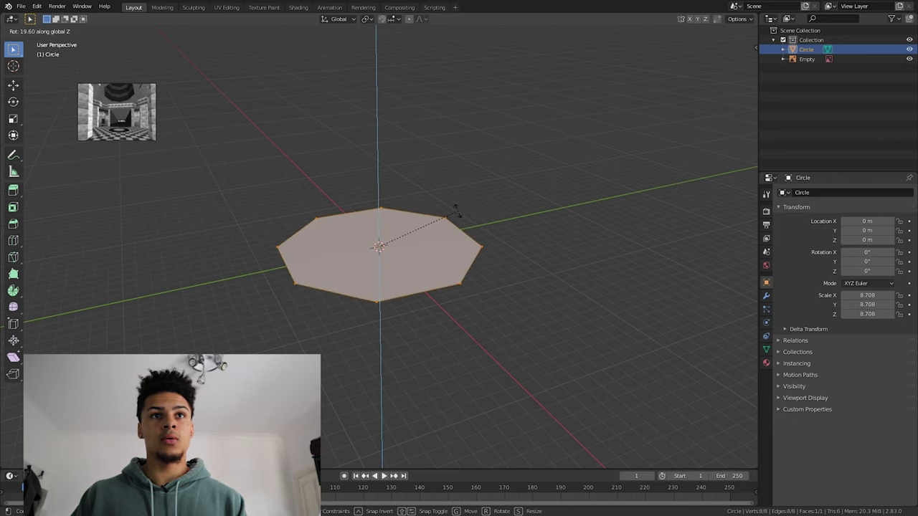
{"action": "left_click", "coordinate": [456, 209]}
{"action": "middle_click_drag", "start_coordinate": [456, 210], "coordinate": [459, 301]}
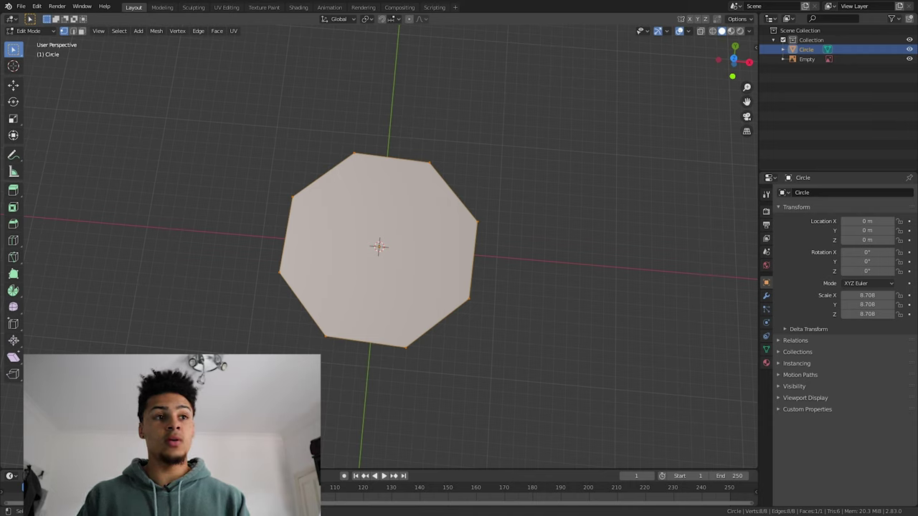
{"action": "key", "text": "ctrl+z"}
{"action": "key", "text": "ctrl+z"}
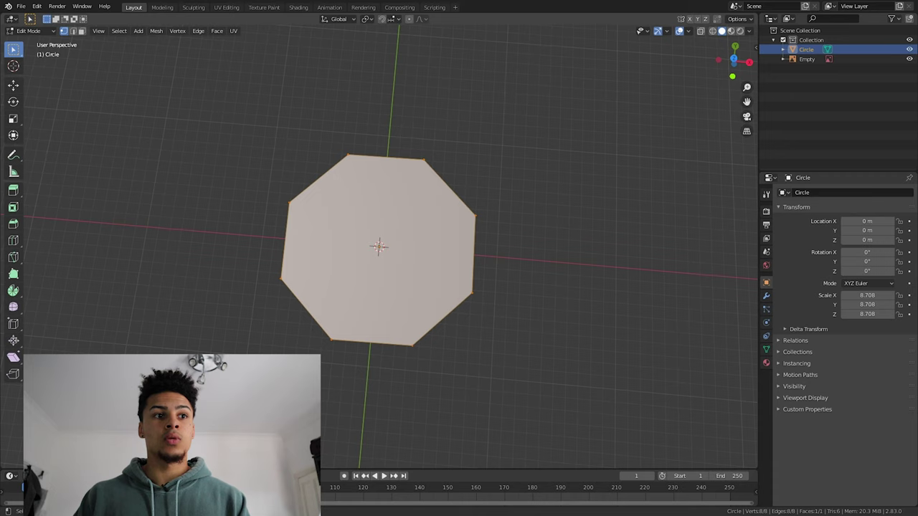
{"action": "key", "text": "alt+a"}
{"action": "middle_click_drag", "start_coordinate": [344, 272], "coordinate": [386, 229]}
{"action": "scroll", "coordinate": [386, 228], "scroll_direction": "up", "scroll_amount": 3}
{"action": "scroll", "coordinate": [386, 228], "scroll_direction": "down", "scroll_amount": 2}
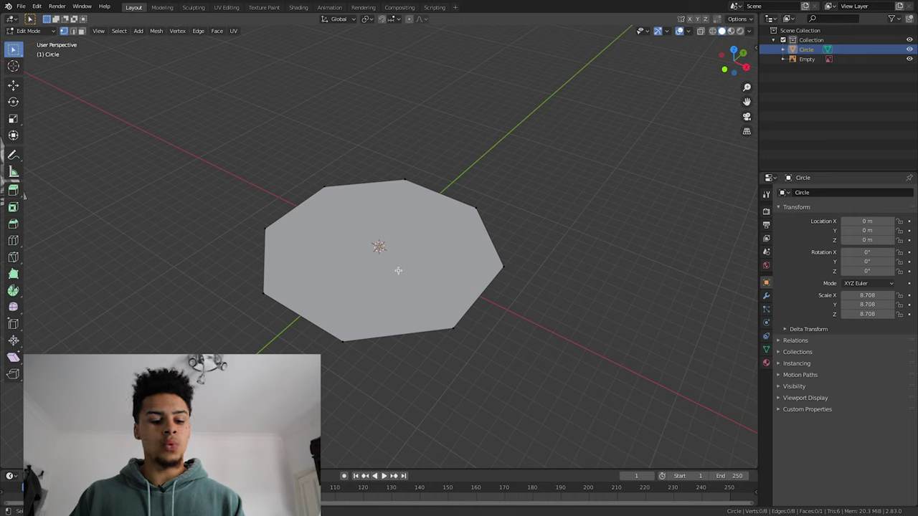
Step: In face mode, extrude the octagon face upward into a prism
{"action": "key", "text": "3"}
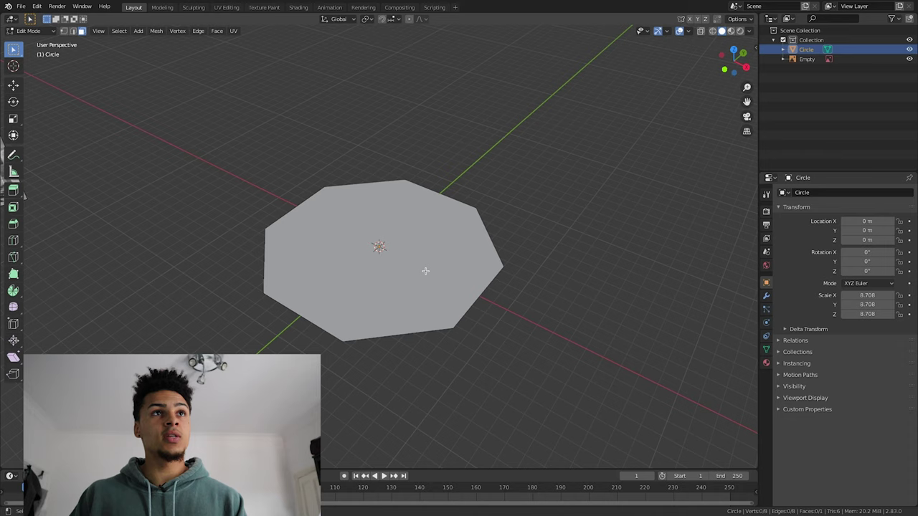
{"action": "left_click", "coordinate": [443, 279]}
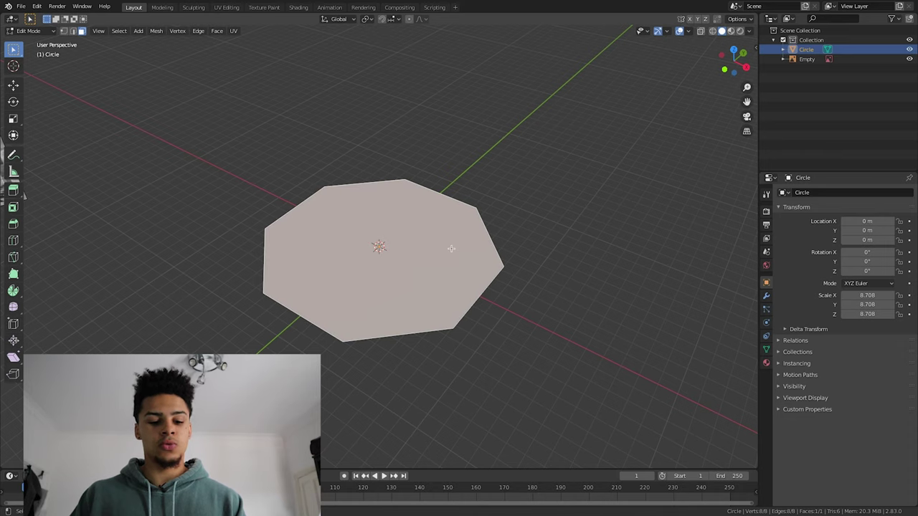
{"action": "key", "text": "e"}
Step: Select all eight side faces of the prism
{"action": "left_click", "coordinate": [459, 229]}
{"action": "left_click", "coordinate": [473, 287]}
{"action": "left_click", "coordinate": [485, 290], "text": "shift"}
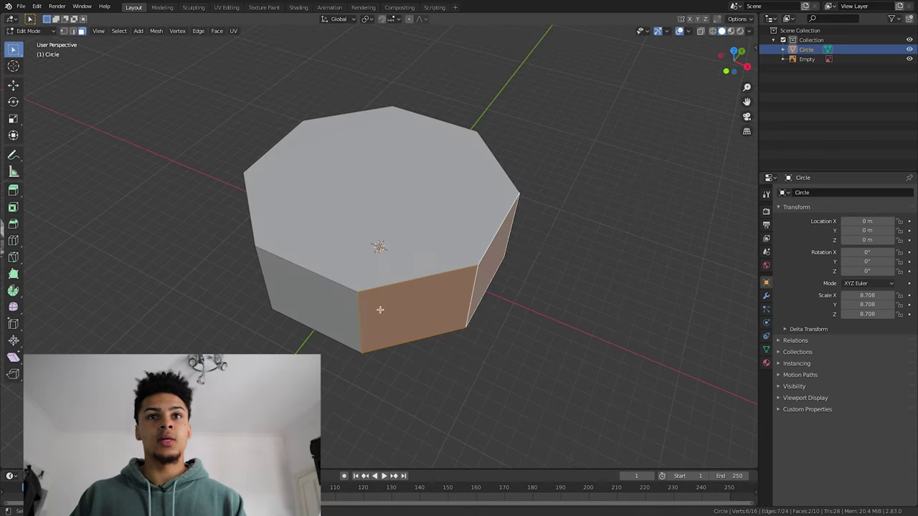
{"action": "left_click", "coordinate": [338, 304], "text": "shift"}
{"action": "middle_click_drag", "start_coordinate": [338, 304], "coordinate": [493, 294]}
{"action": "left_click", "coordinate": [467, 289], "text": "shift"}
{"action": "left_click", "coordinate": [400, 301], "text": "shift"}
{"action": "left_click", "coordinate": [304, 286], "text": "shift"}
{"action": "middle_click_drag", "start_coordinate": [349, 301], "coordinate": [441, 291]}
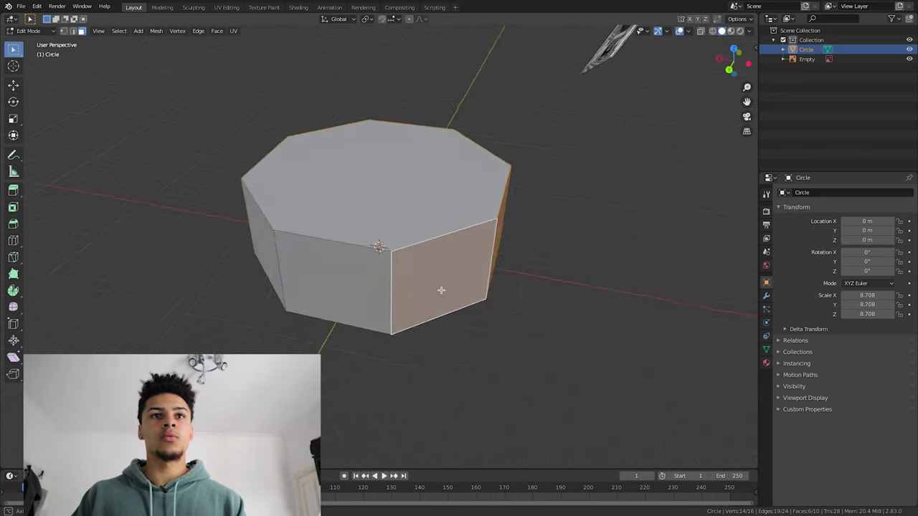
{"action": "left_click", "coordinate": [338, 299], "text": "shift"}
{"action": "left_click", "coordinate": [274, 272], "text": "shift"}
{"action": "middle_click_drag", "start_coordinate": [274, 272], "coordinate": [542, 305]}
Step: Extrude the side faces outward with Extrude Faces Along Normals to thicken the walls
{"action": "key", "text": "e"}
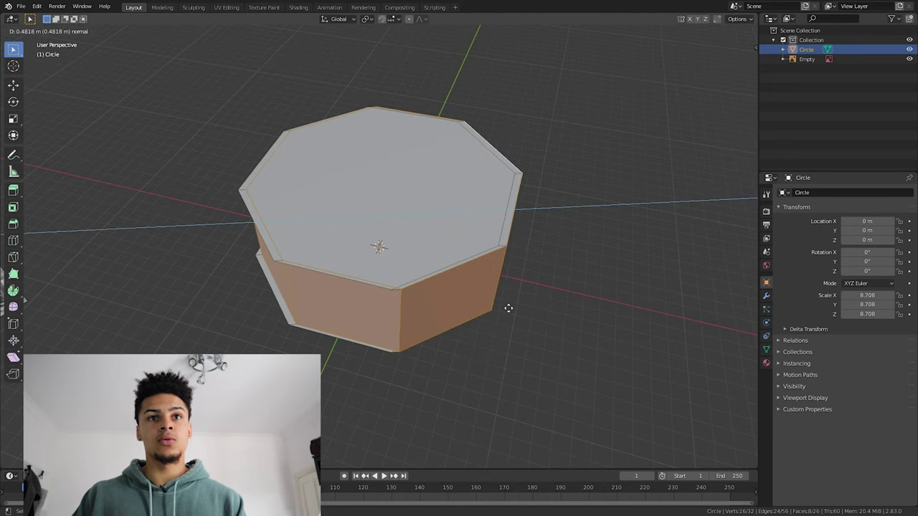
{"action": "right_click", "coordinate": [498, 307]}
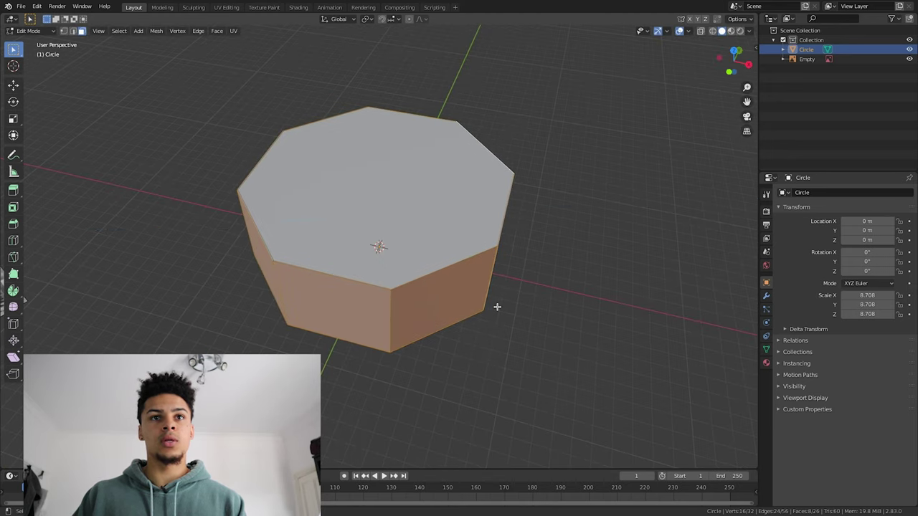
{"action": "key", "text": "ctrl+z"}
{"action": "right_click", "coordinate": [481, 296]}
{"action": "left_click", "coordinate": [440, 322]}
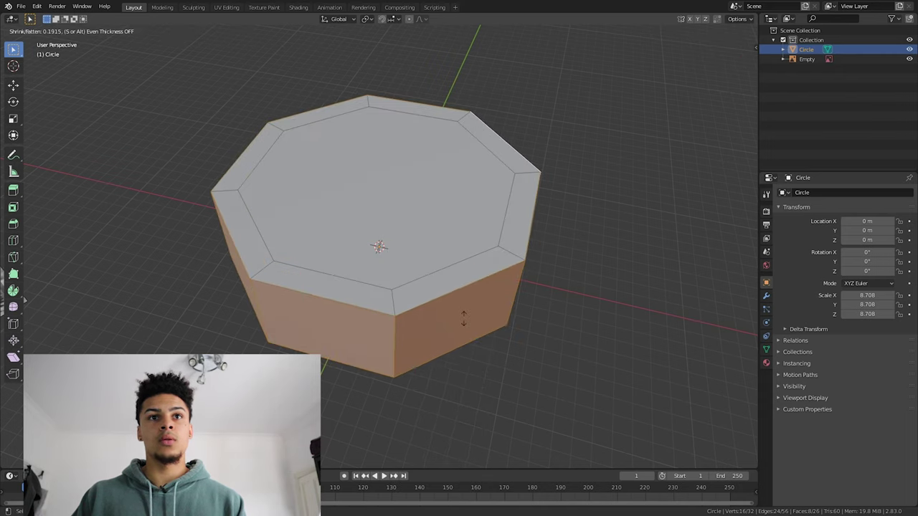
{"action": "left_click", "coordinate": [459, 318]}
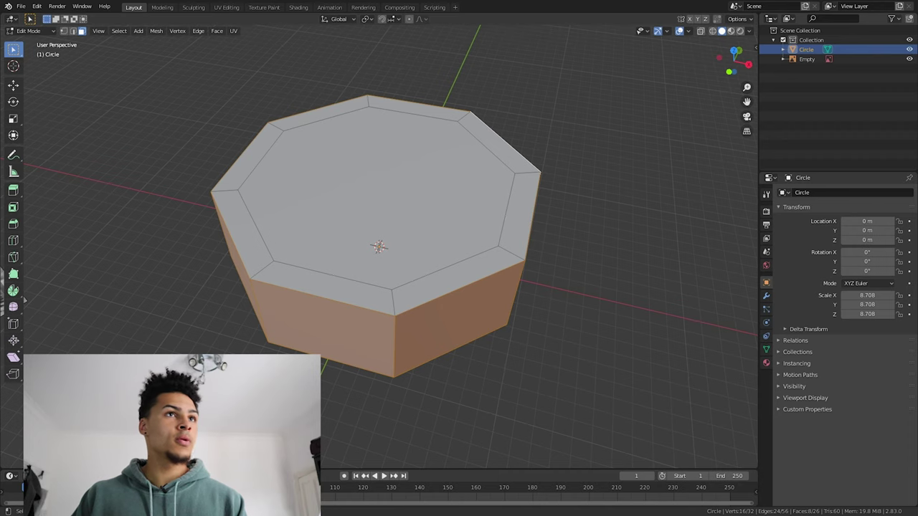
{"action": "scroll", "coordinate": [223, 104], "scroll_direction": "down", "scroll_amount": 5}
{"action": "scroll", "coordinate": [224, 132], "scroll_direction": "up", "scroll_amount": 3}
{"action": "scroll", "coordinate": [104, 230], "scroll_direction": "down", "scroll_amount": 2}
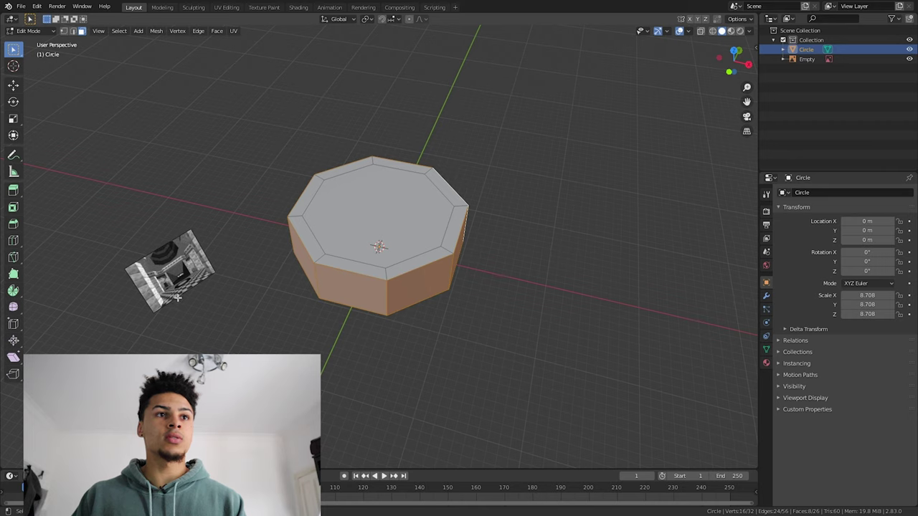
Step: Delete the prism's top and bottom faces
{"action": "left_click", "coordinate": [396, 240]}
{"action": "right_click", "coordinate": [397, 229]}
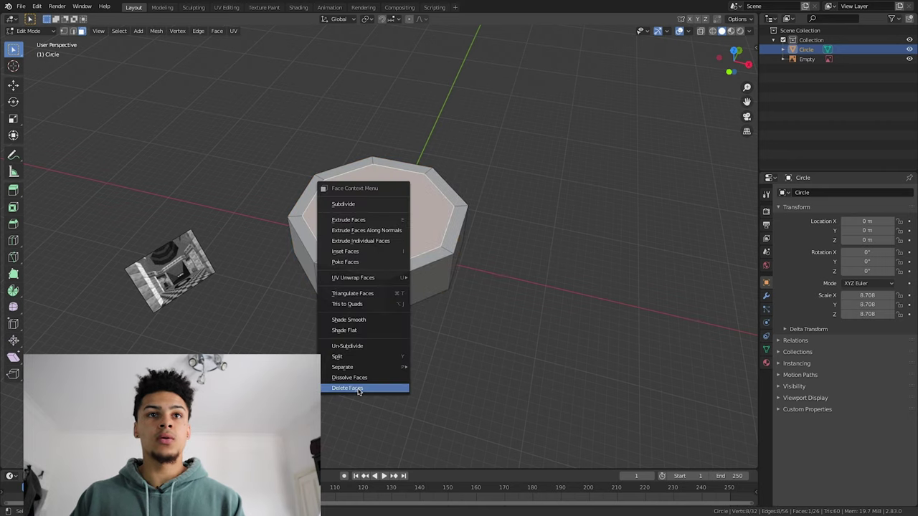
{"action": "left_click", "coordinate": [357, 388]}
{"action": "left_click", "coordinate": [396, 247]}
{"action": "right_click", "coordinate": [399, 244]}
{"action": "left_click", "coordinate": [402, 242]}
{"action": "middle_click_drag", "start_coordinate": [401, 242], "coordinate": [384, 248]}
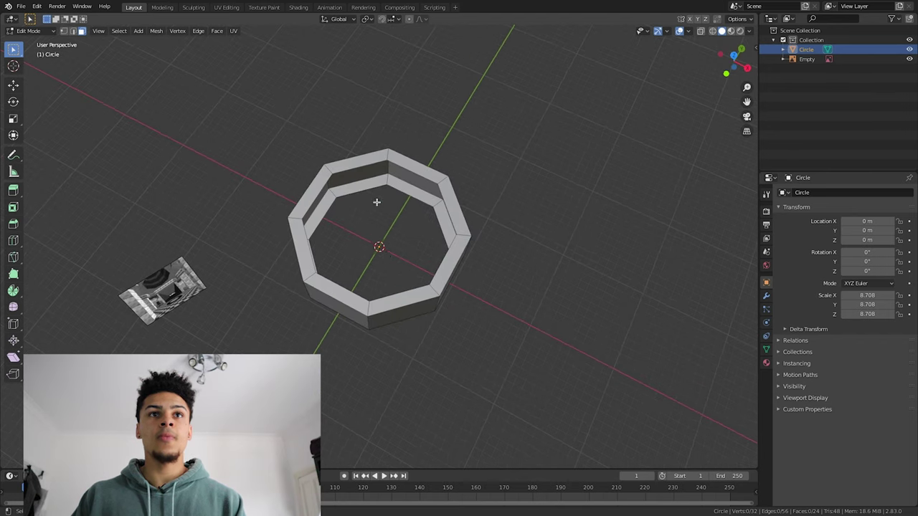
Step: In edge mode, fill the open inner wall gaps between matching edge pairs
{"action": "left_click", "coordinate": [371, 188]}
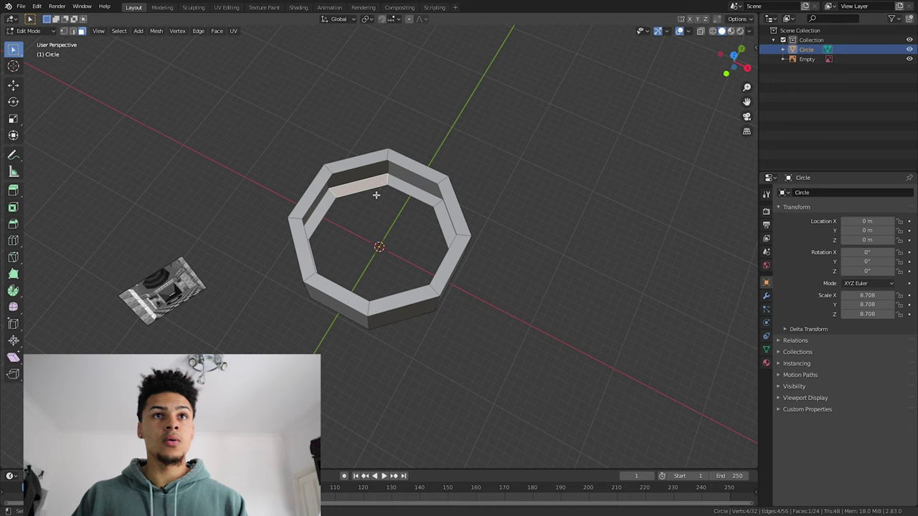
{"action": "scroll", "coordinate": [371, 198], "scroll_direction": "up", "scroll_amount": 5}
{"action": "key", "text": "2"}
{"action": "left_click", "coordinate": [357, 131]}
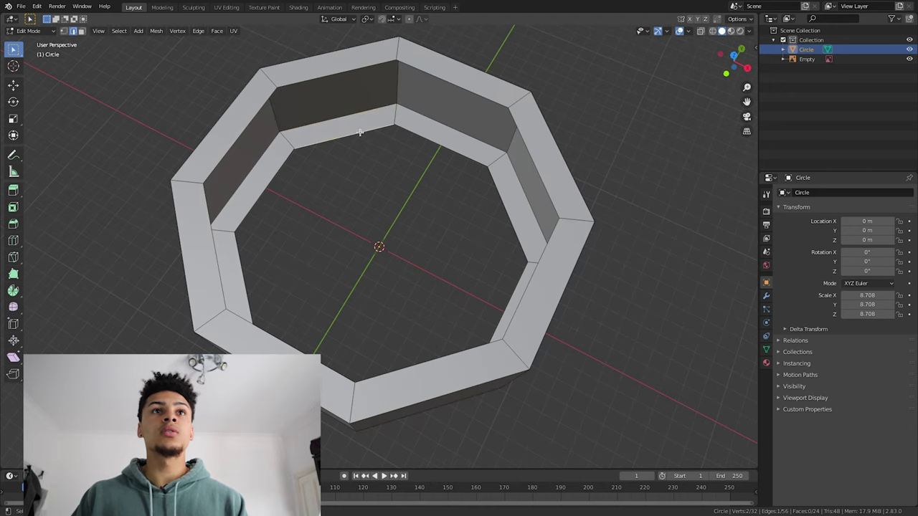
{"action": "left_click", "coordinate": [341, 72], "text": "shift"}
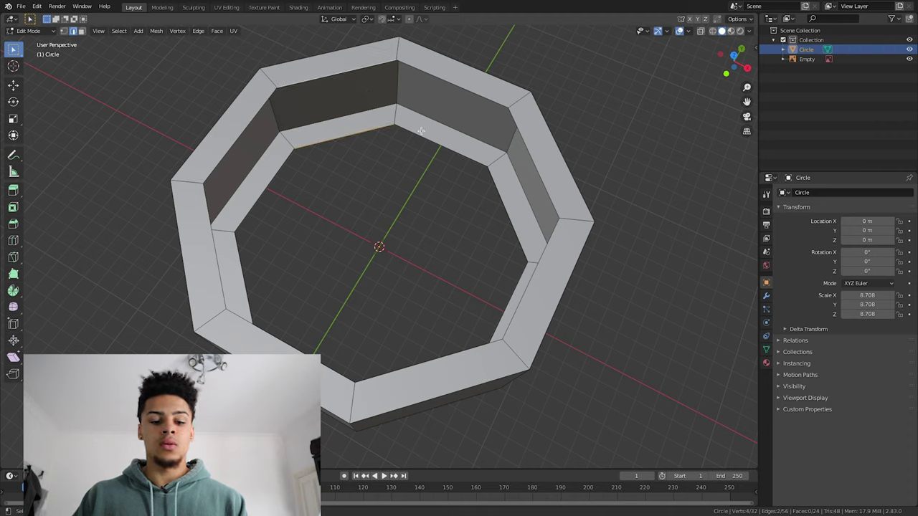
{"action": "key", "text": "f"}
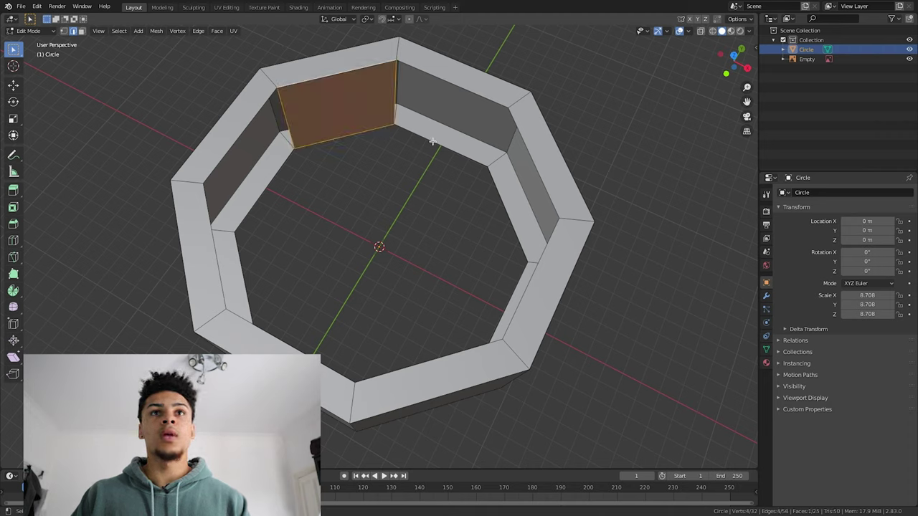
{"action": "left_click", "coordinate": [435, 129]}
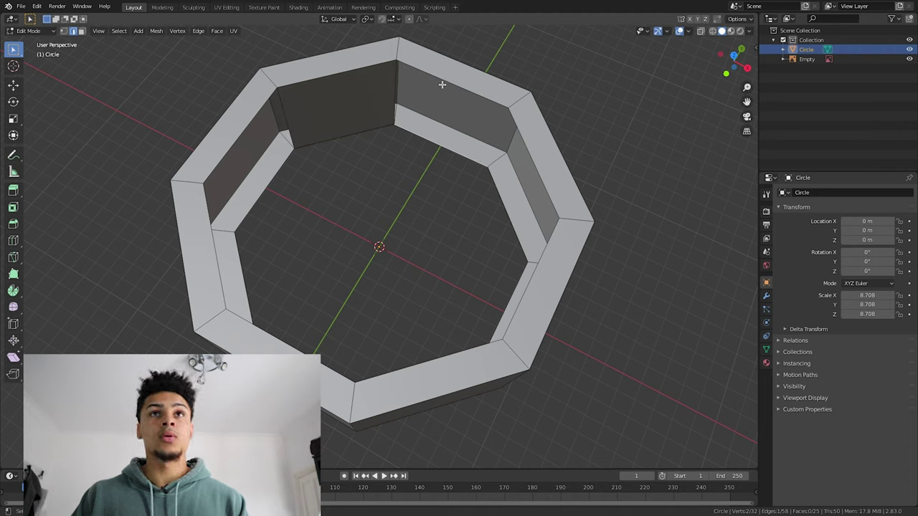
{"action": "left_click", "coordinate": [443, 81], "text": "shift"}
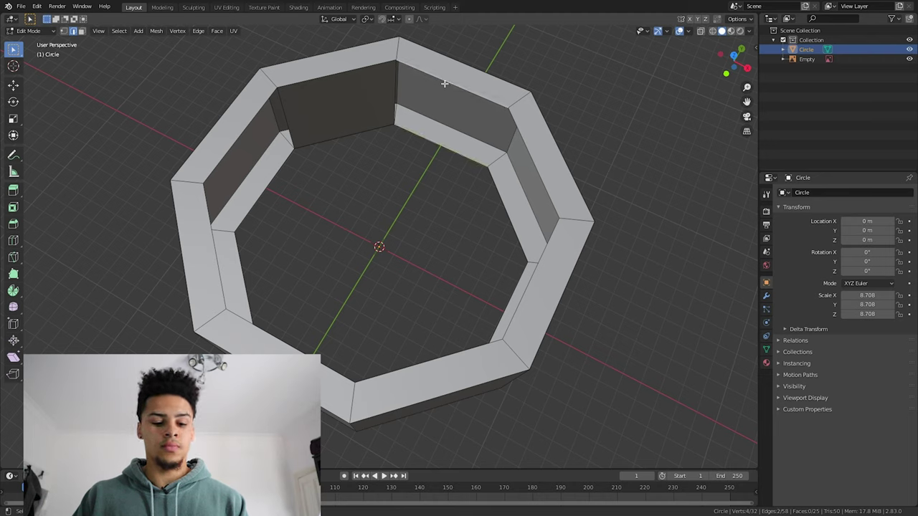
{"action": "key", "text": "f"}
{"action": "left_click", "coordinate": [528, 162]}
{"action": "left_click", "coordinate": [524, 185], "text": "shift"}
{"action": "key", "text": "f"}
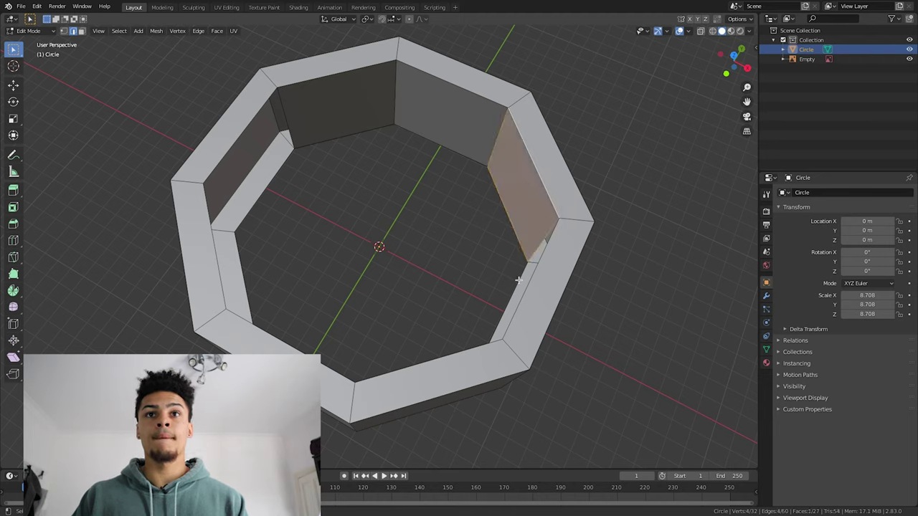
{"action": "left_click", "coordinate": [519, 280]}
{"action": "key", "text": "f"}
Step: Orbit around the hollow ring and select faces on the back walls to inspect them
{"action": "left_click", "coordinate": [265, 186]}
{"action": "middle_click_drag", "start_coordinate": [303, 235], "coordinate": [420, 94]}
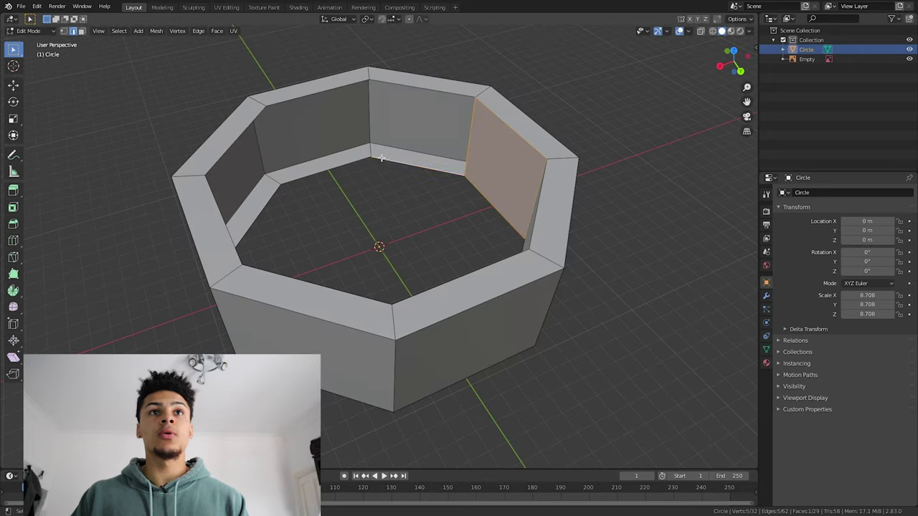
{"action": "left_click", "coordinate": [419, 94]}
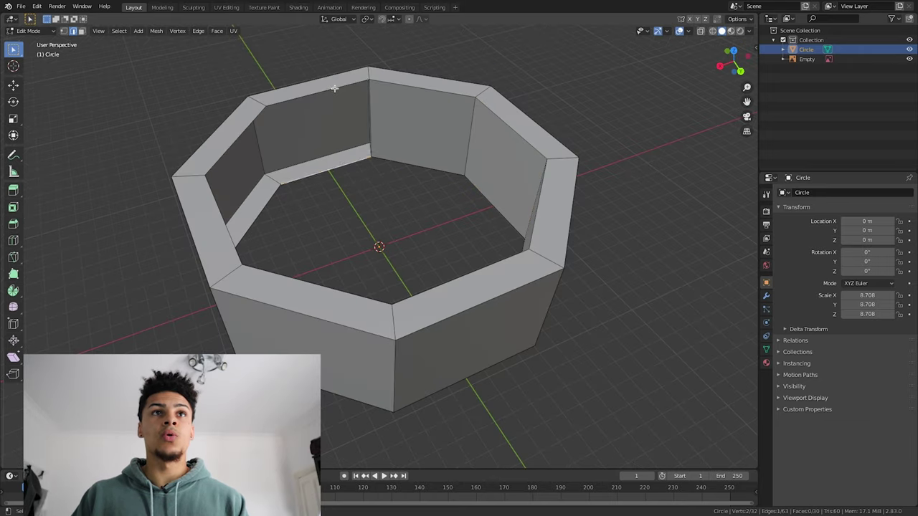
{"action": "left_click", "coordinate": [334, 88]}
{"action": "middle_click_drag", "start_coordinate": [334, 88], "coordinate": [288, 179]}
{"action": "left_click", "coordinate": [348, 153]}
{"action": "left_click", "coordinate": [356, 81]}
{"action": "left_click", "coordinate": [418, 220]}
{"action": "middle_click_drag", "start_coordinate": [424, 231], "coordinate": [467, 239]}
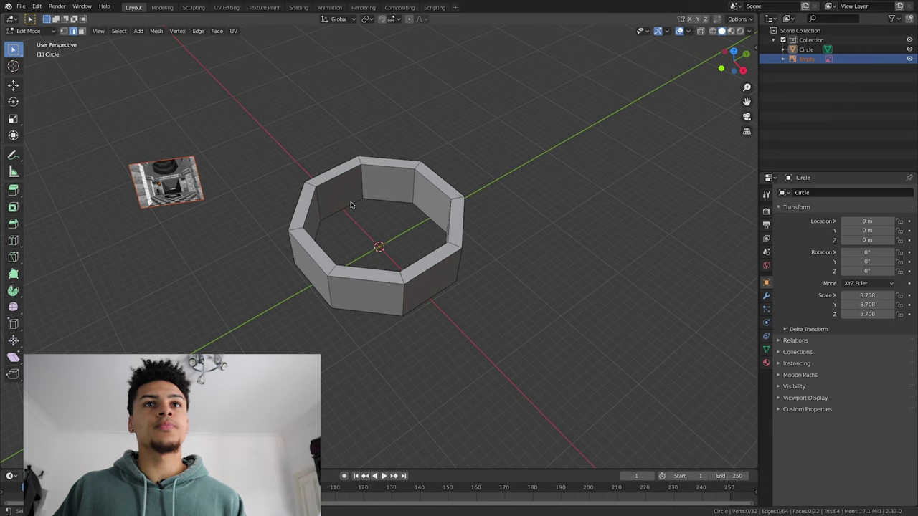
{"action": "scroll", "coordinate": [351, 205], "scroll_direction": "up", "scroll_amount": 5}
{"action": "middle_click_drag", "start_coordinate": [395, 202], "coordinate": [495, 218]}
{"action": "middle_click_drag", "start_coordinate": [485, 137], "coordinate": [416, 134]}
{"action": "key", "text": "3"}
Step: Inset the back wall face, then shrink the inset and stretch it taller along Z
{"action": "left_click", "coordinate": [418, 129]}
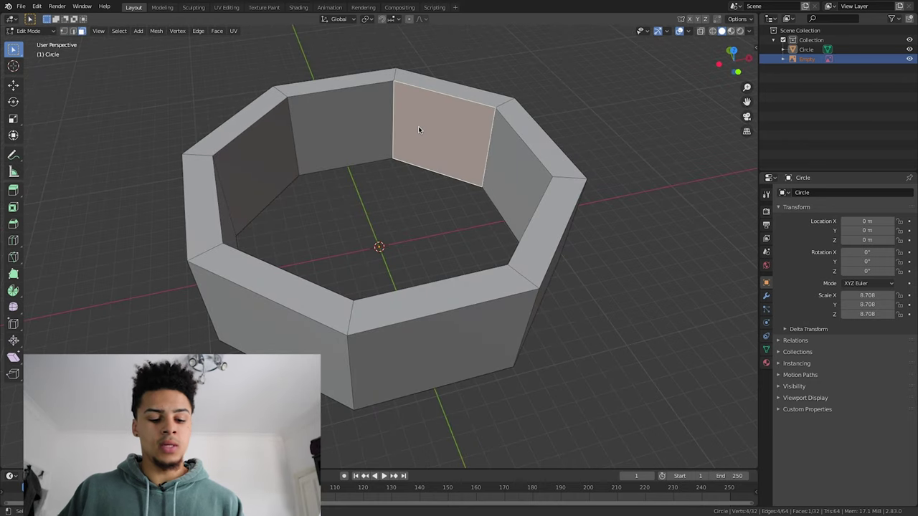
{"action": "key", "text": "i"}
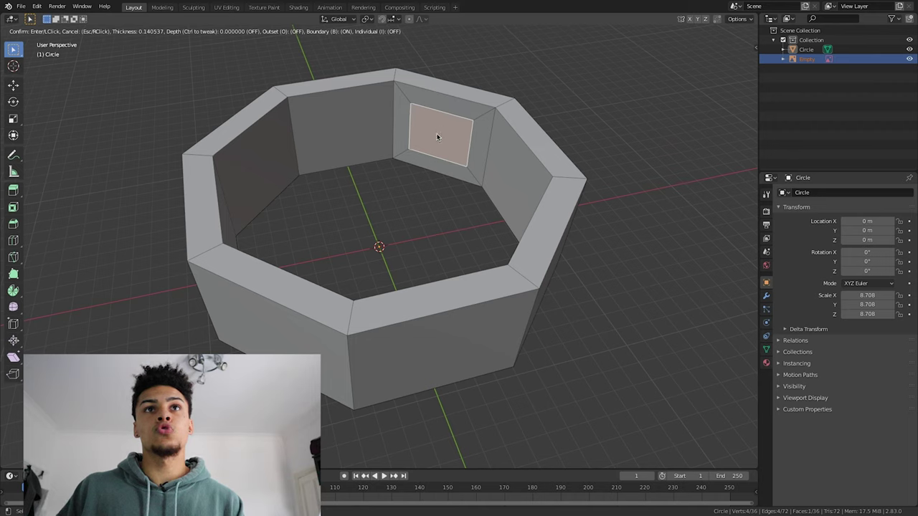
{"action": "left_click", "coordinate": [441, 141]}
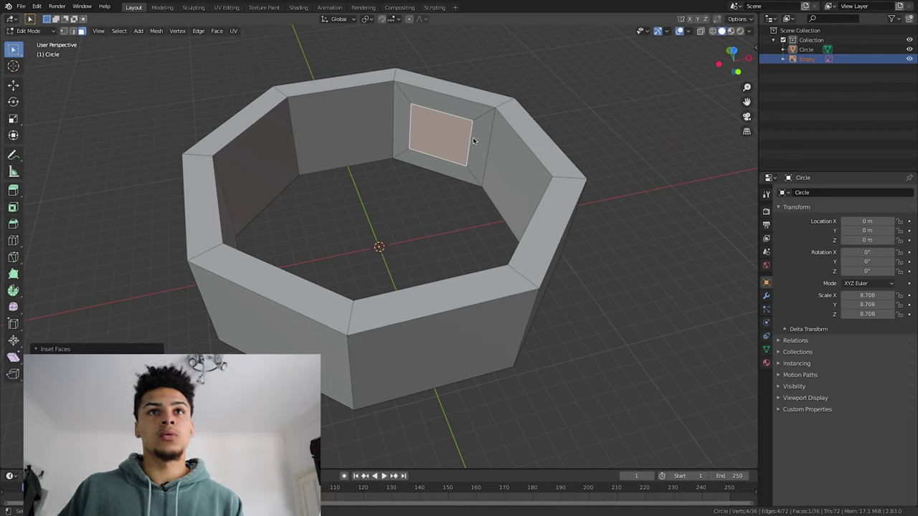
{"action": "key", "text": "s"}
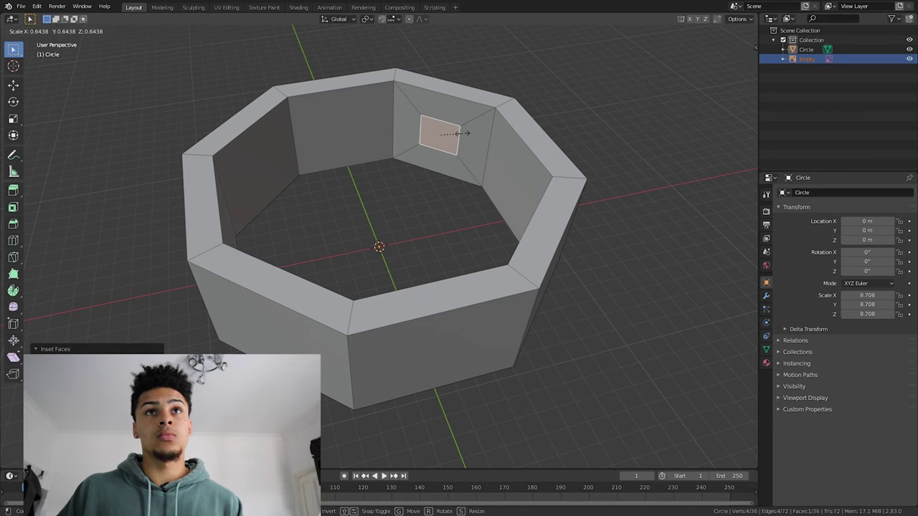
{"action": "left_click", "coordinate": [466, 135]}
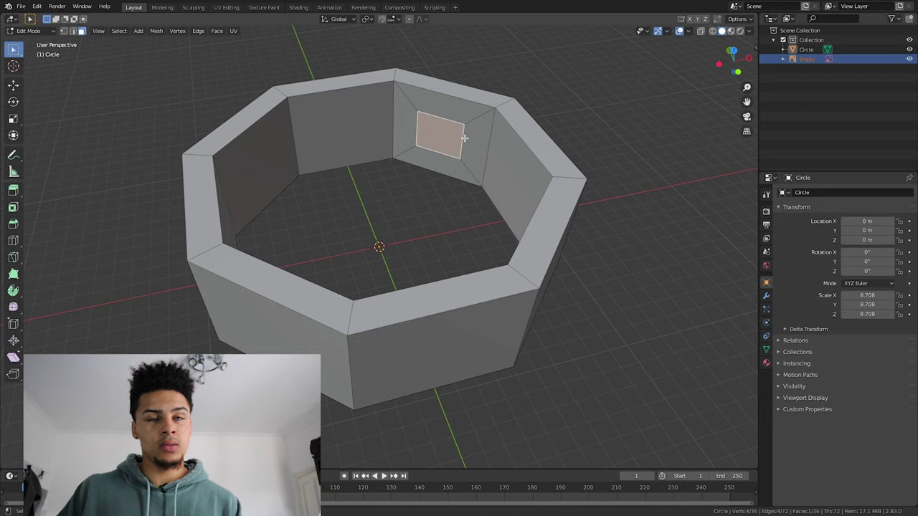
{"action": "key", "text": "s"}
{"action": "key", "text": "z"}
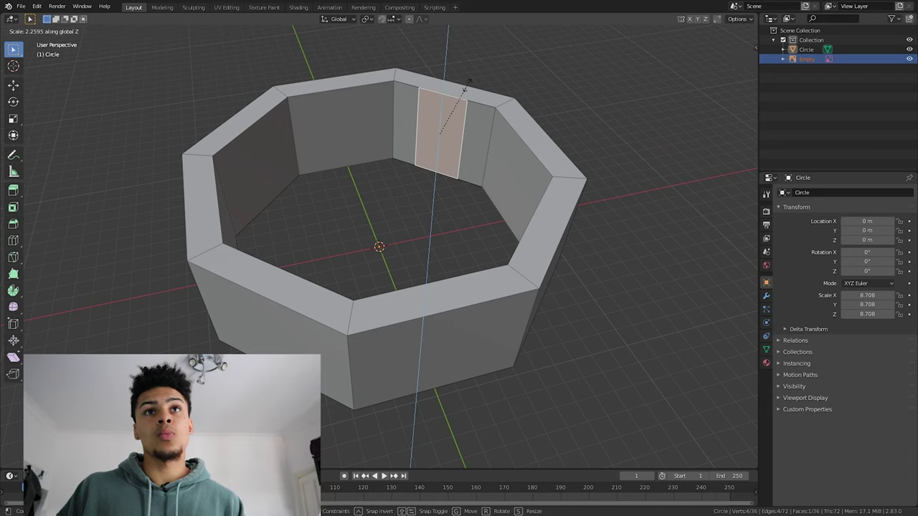
{"action": "left_click", "coordinate": [467, 84]}
Step: Inset the panel again, stretch it vertically and move it down toward the floor
{"action": "key", "text": "i"}
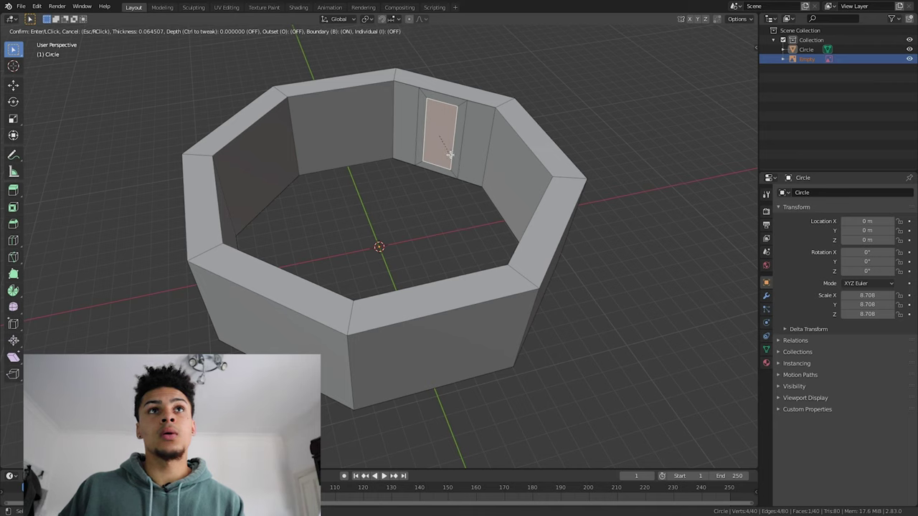
{"action": "left_click", "coordinate": [450, 154]}
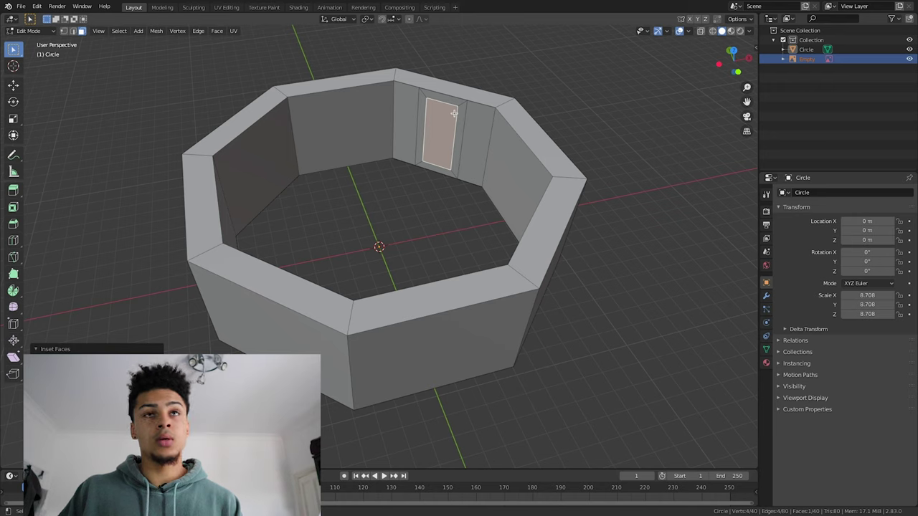
{"action": "key", "text": "s"}
{"action": "key", "text": "z"}
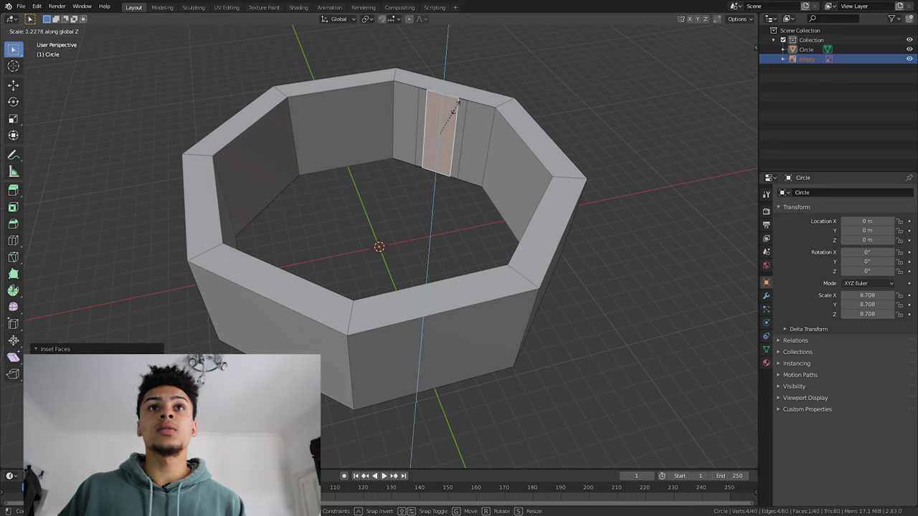
{"action": "left_click", "coordinate": [457, 164]}
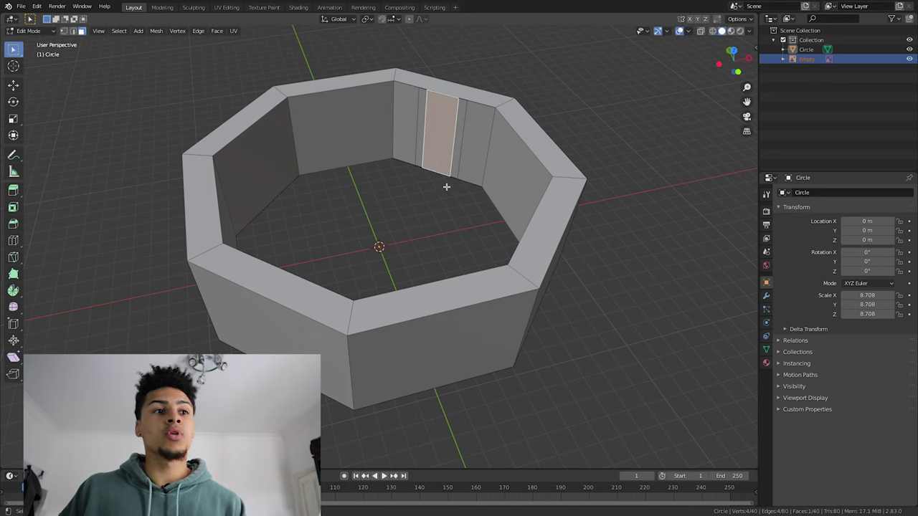
{"action": "key", "text": "g"}
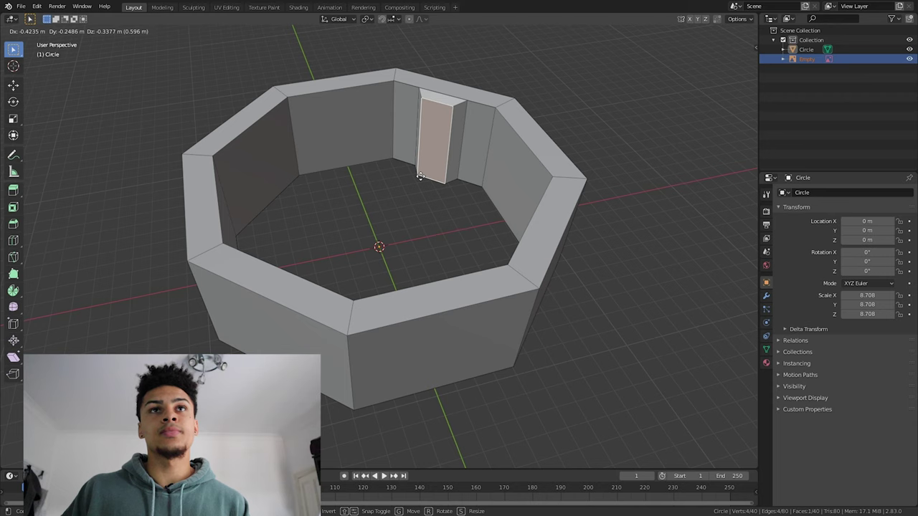
{"action": "left_click", "coordinate": [420, 176]}
{"action": "key", "text": "alt+a"}
{"action": "middle_click_drag", "start_coordinate": [420, 177], "coordinate": [591, 254]}
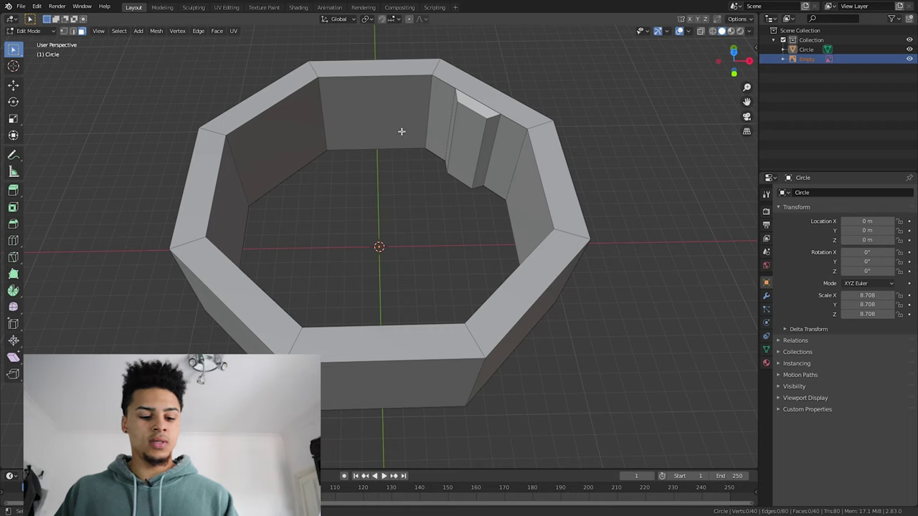
Step: Select the wall block's front and top faces and extrude them outward from the wall
{"action": "left_click", "coordinate": [487, 142]}
{"action": "left_click", "coordinate": [467, 133], "text": "shift"}
{"action": "left_click", "coordinate": [467, 100], "text": "shift"}
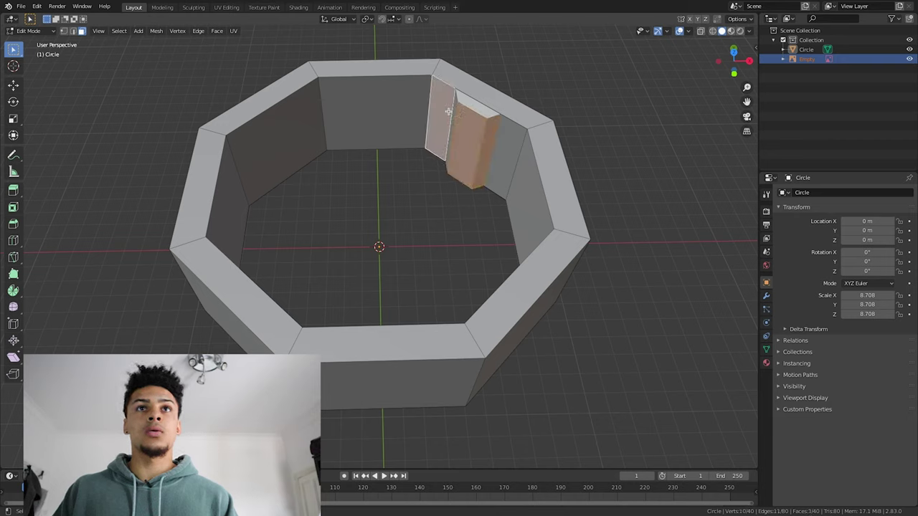
{"action": "left_click", "coordinate": [448, 111], "text": "shift"}
{"action": "left_click", "coordinate": [469, 108], "text": "shift"}
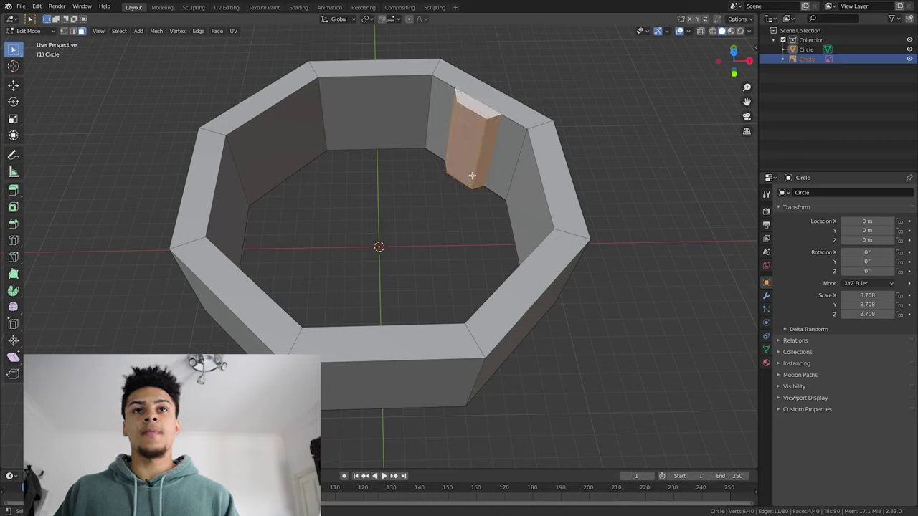
{"action": "key", "text": "e"}
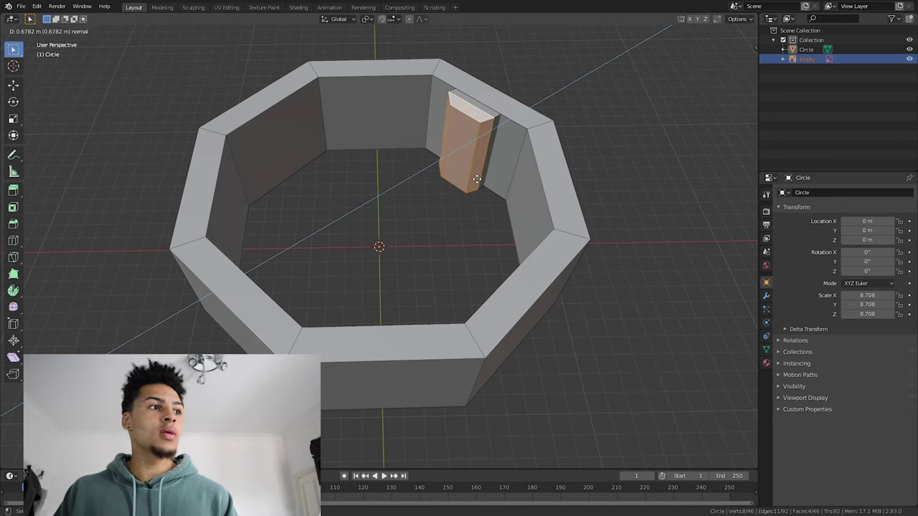
{"action": "left_click", "coordinate": [477, 180]}
Step: Add the extruded pillar's side and left faces to the selection
{"action": "middle_click_drag", "start_coordinate": [477, 179], "coordinate": [451, 199]}
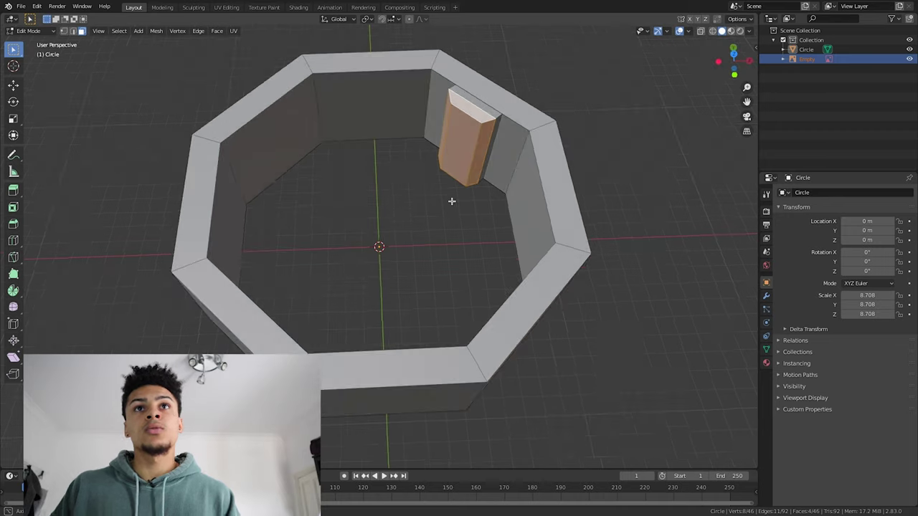
{"action": "left_click", "coordinate": [495, 118], "text": "shift"}
{"action": "left_click", "coordinate": [498, 127], "text": "shift"}
{"action": "middle_click_drag", "start_coordinate": [498, 127], "coordinate": [544, 144]}
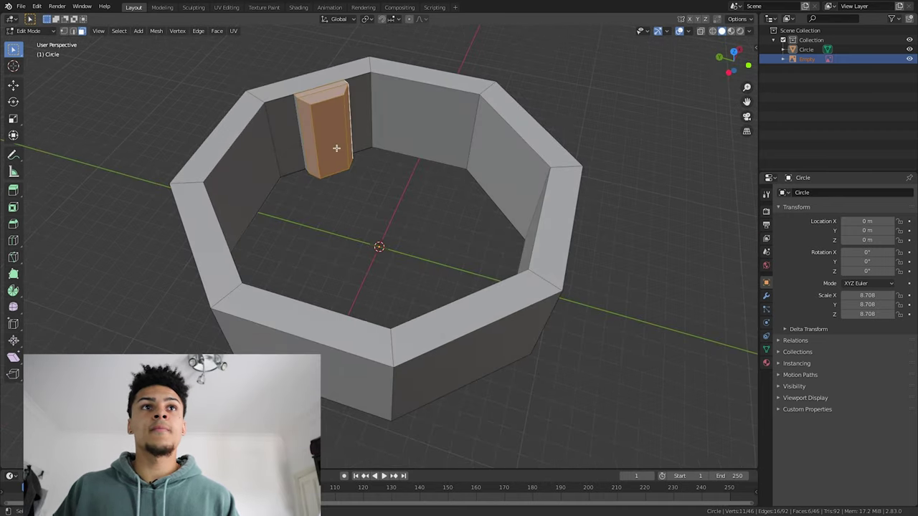
{"action": "left_click", "coordinate": [302, 138], "text": "shift"}
{"action": "middle_click_drag", "start_coordinate": [349, 158], "coordinate": [698, 206]}
Step: Add a Mirror modifier with both X and Y axes enabled, then orbit to check the pillars
{"action": "left_click", "coordinate": [766, 295]}
{"action": "left_click", "coordinate": [817, 195]}
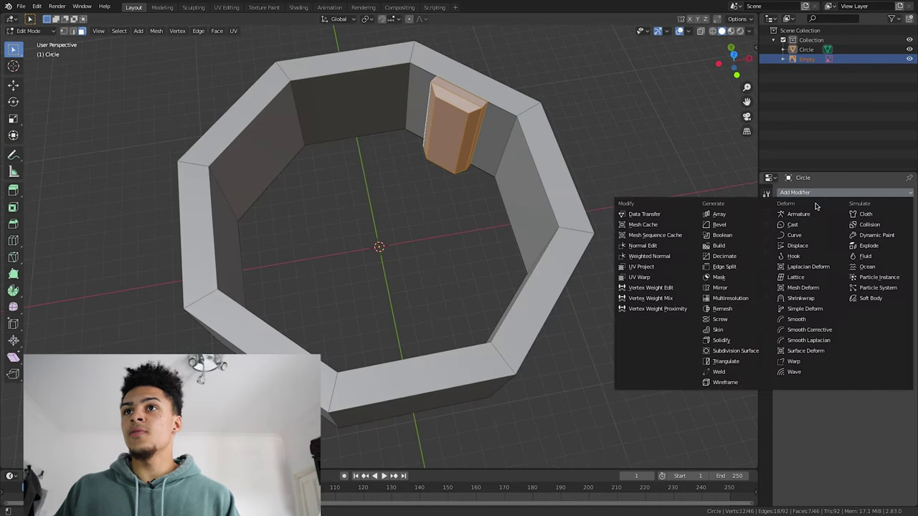
{"action": "left_click", "coordinate": [722, 288]}
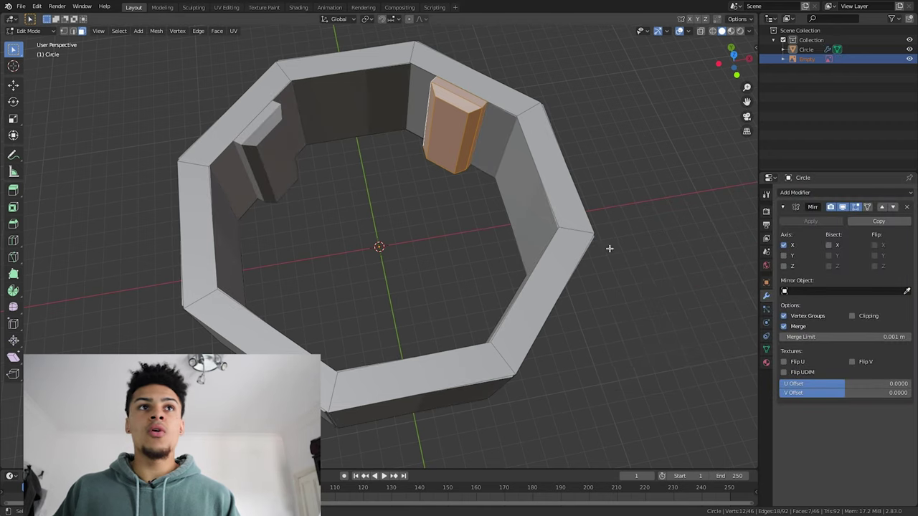
{"action": "left_click", "coordinate": [784, 256]}
{"action": "middle_click_drag", "start_coordinate": [450, 237], "coordinate": [195, 297]}
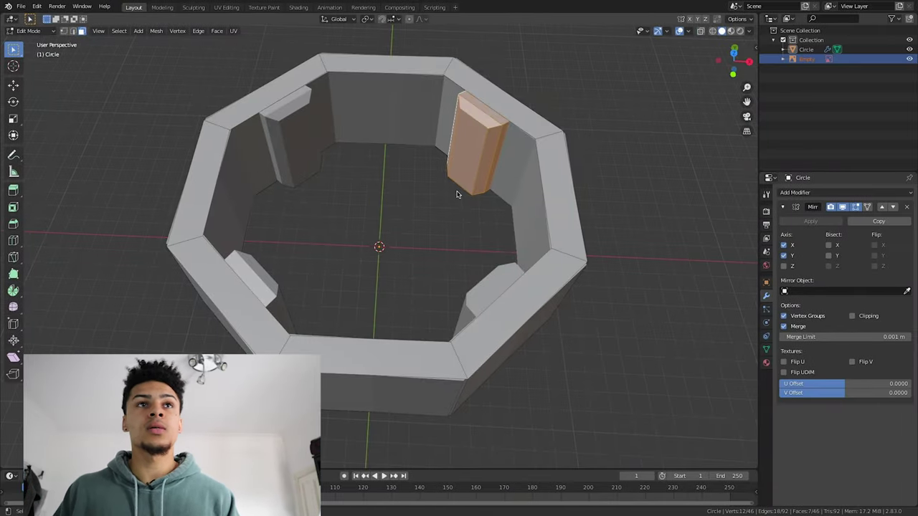
{"action": "middle_click_drag", "start_coordinate": [457, 194], "coordinate": [483, 198]}
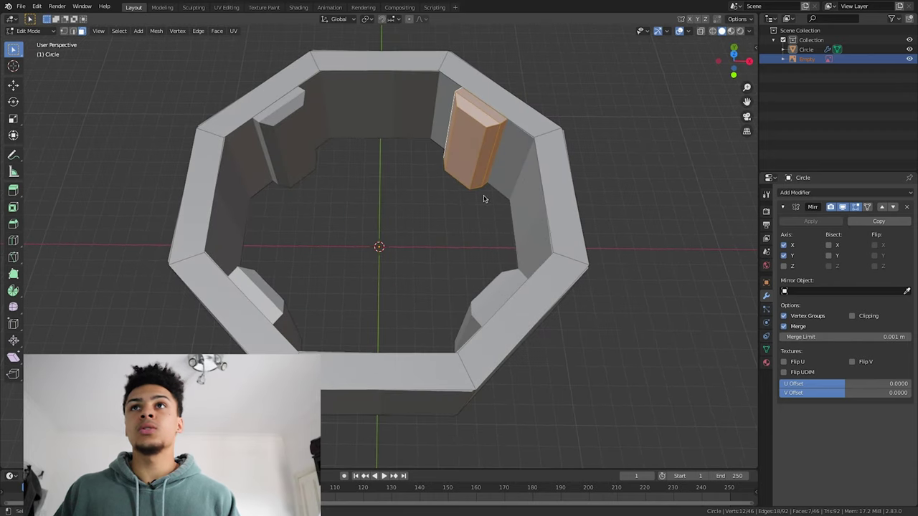
Step: Apply the Mirror modifier in Object Mode so the four pillars become real mesh geometry
{"action": "key", "text": "Tab"}
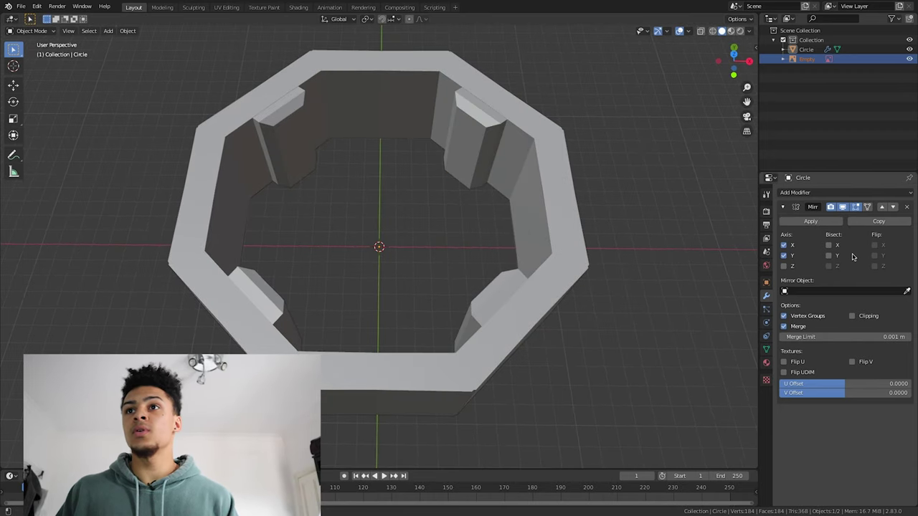
{"action": "left_click", "coordinate": [810, 221]}
{"action": "middle_click_drag", "start_coordinate": [328, 153], "coordinate": [305, 140]}
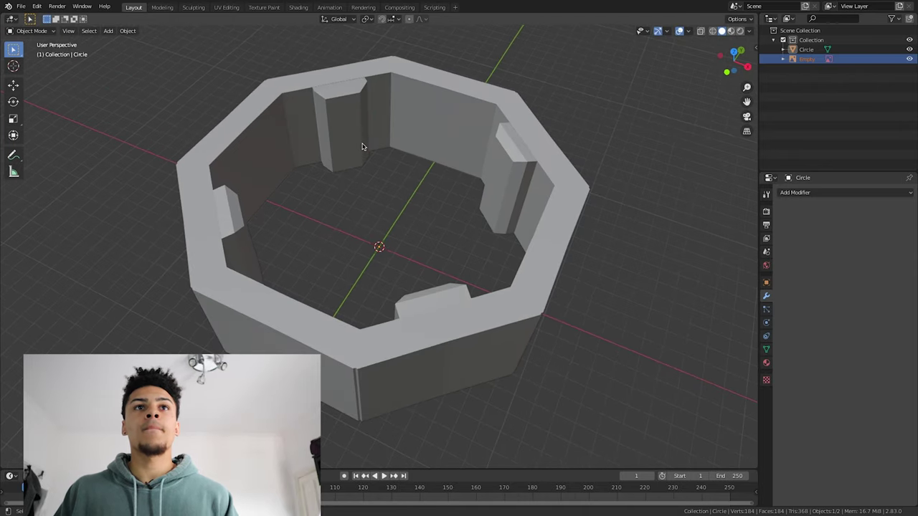
{"action": "scroll", "coordinate": [377, 129], "scroll_direction": "up", "scroll_amount": 8}
{"action": "scroll", "coordinate": [383, 96], "scroll_direction": "down", "scroll_amount": 5}
{"action": "middle_click_drag", "start_coordinate": [383, 96], "coordinate": [306, 231]}
{"action": "scroll", "coordinate": [310, 246], "scroll_direction": "up", "scroll_amount": 3}
{"action": "key", "text": "alt+a"}
{"action": "scroll", "coordinate": [310, 245], "scroll_direction": "down", "scroll_amount": 2}
{"action": "scroll", "coordinate": [345, 245], "scroll_direction": "up", "scroll_amount": 2}
Step: In the wall mesh's Edit Mode, select the left pillar's front, top, side and bevel faces
{"action": "left_click", "coordinate": [191, 186]}
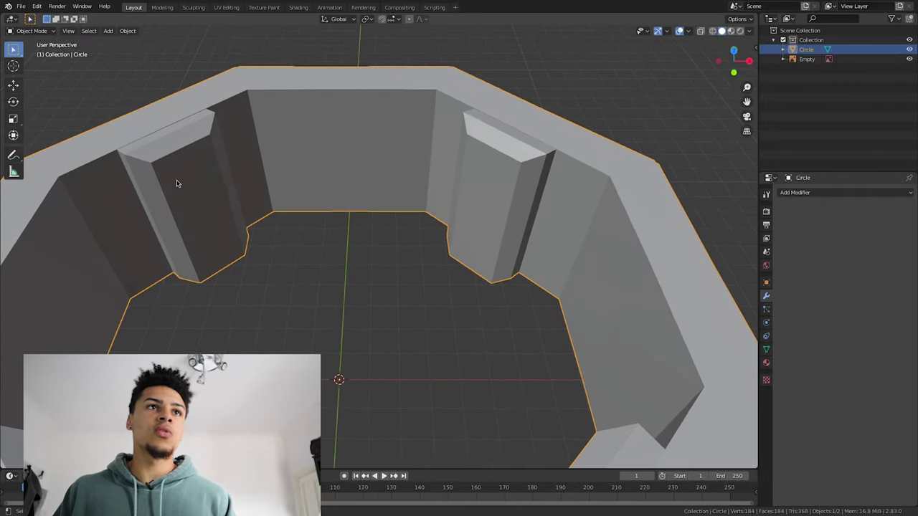
{"action": "key", "text": "Tab"}
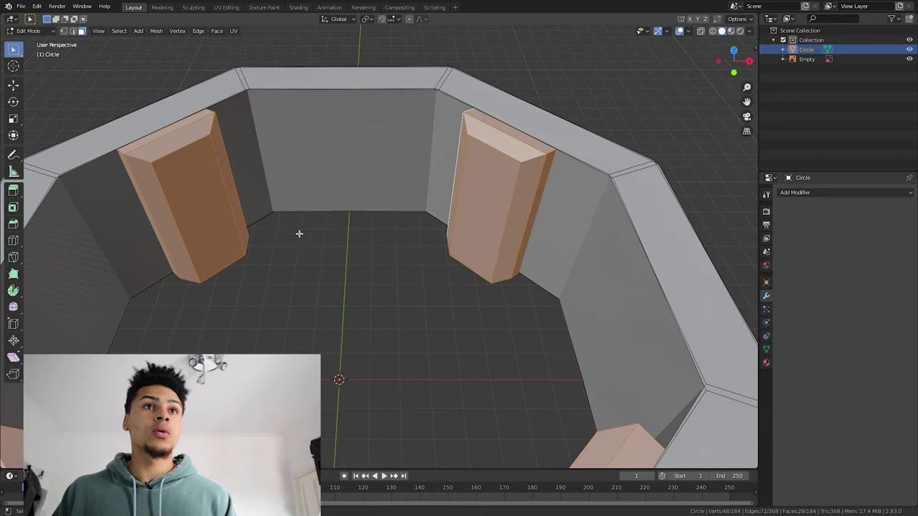
{"action": "key", "text": "alt+a"}
{"action": "left_click", "coordinate": [192, 187]}
{"action": "left_click", "coordinate": [149, 193], "text": "shift"}
{"action": "left_click", "coordinate": [211, 144], "text": "shift"}
{"action": "left_click", "coordinate": [217, 143], "text": "shift"}
{"action": "left_click", "coordinate": [179, 128], "text": "shift"}
{"action": "left_click", "coordinate": [124, 165], "text": "shift"}
{"action": "middle_click_drag", "start_coordinate": [184, 156], "coordinate": [263, 182]}
{"action": "left_click", "coordinate": [344, 83], "text": "shift"}
Step: Move the pillar faces back into the wall to form a niche, then select the stray face
{"action": "key", "text": "g"}
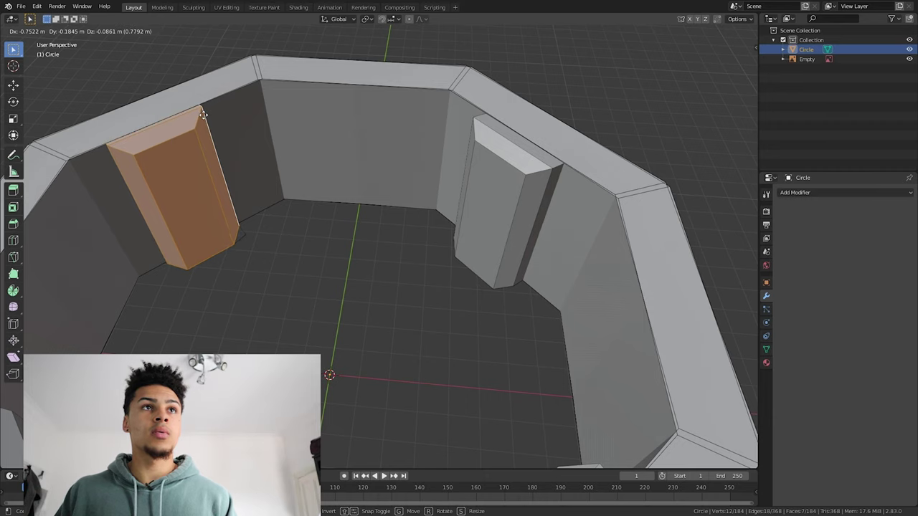
{"action": "left_click", "coordinate": [205, 113]}
{"action": "middle_click_drag", "start_coordinate": [204, 113], "coordinate": [281, 239]}
{"action": "left_click", "coordinate": [266, 219]}
{"action": "right_click", "coordinate": [267, 221]}
Step: Delete the stray niche face, add a cube, and move it near the far wall
{"action": "left_click", "coordinate": [270, 222]}
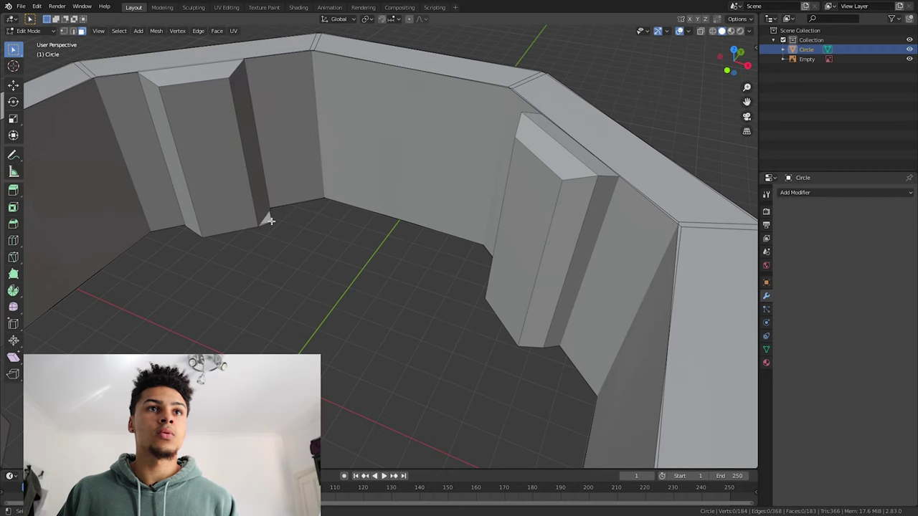
{"action": "middle_click_drag", "start_coordinate": [281, 230], "coordinate": [281, 183]}
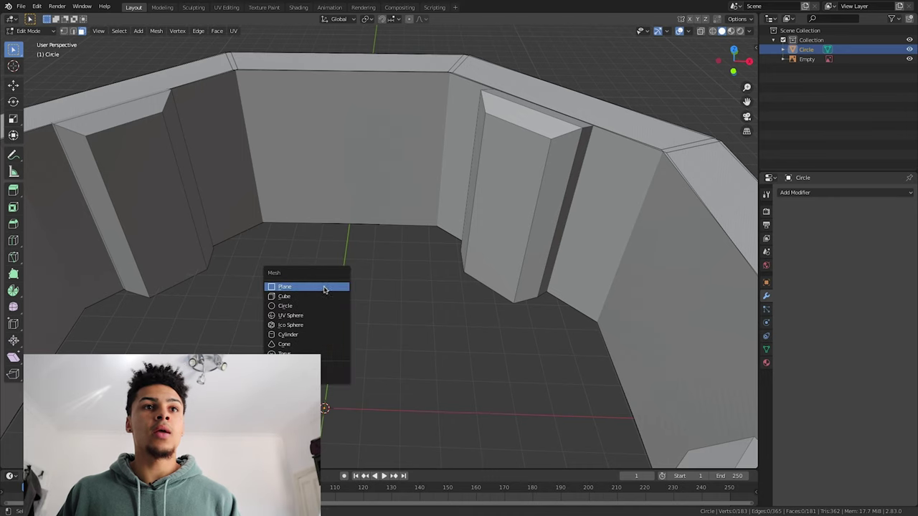
{"action": "left_click", "coordinate": [313, 296]}
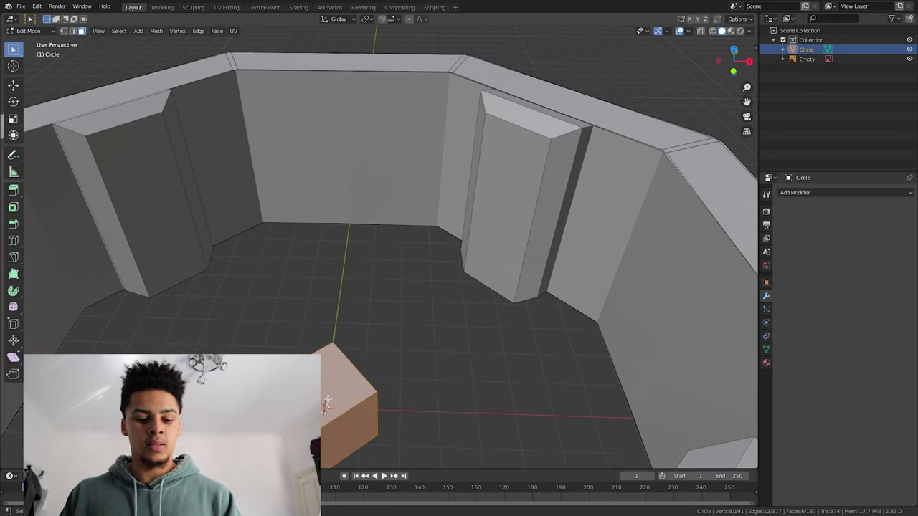
{"action": "key", "text": "g"}
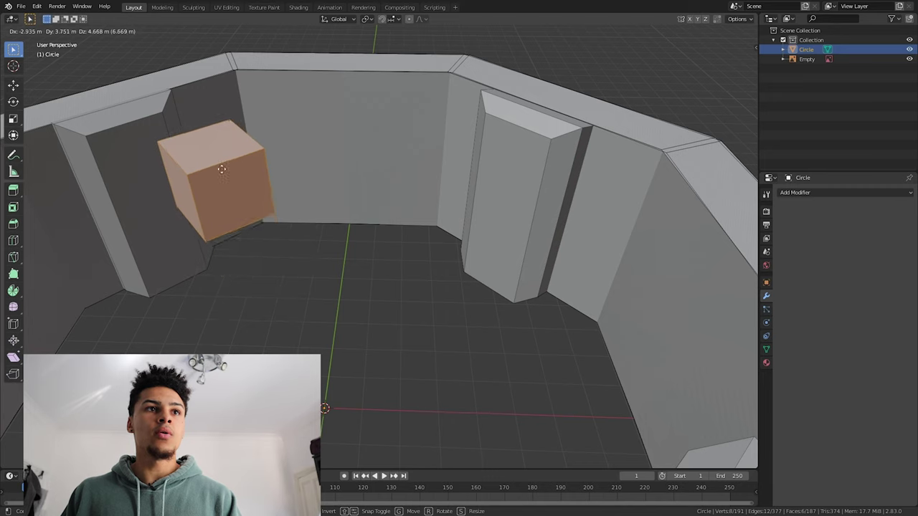
{"action": "key", "text": "z"}
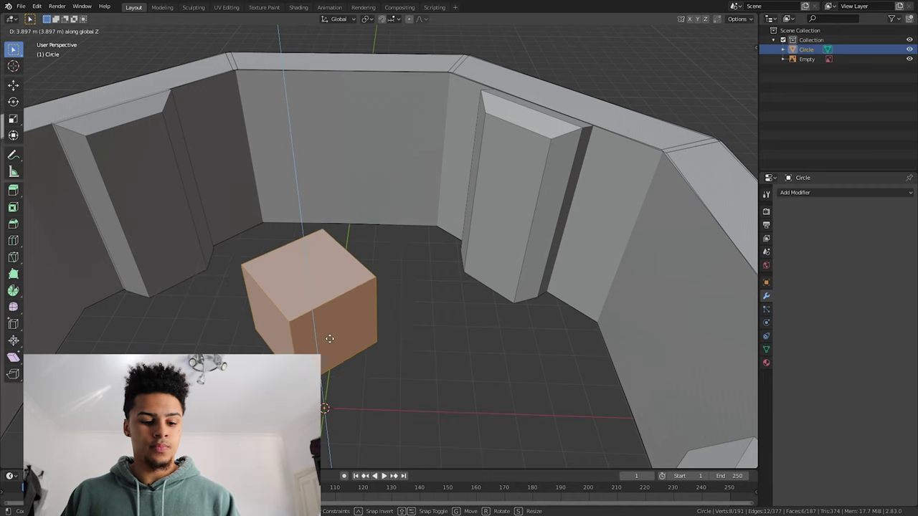
{"action": "key", "text": "x"}
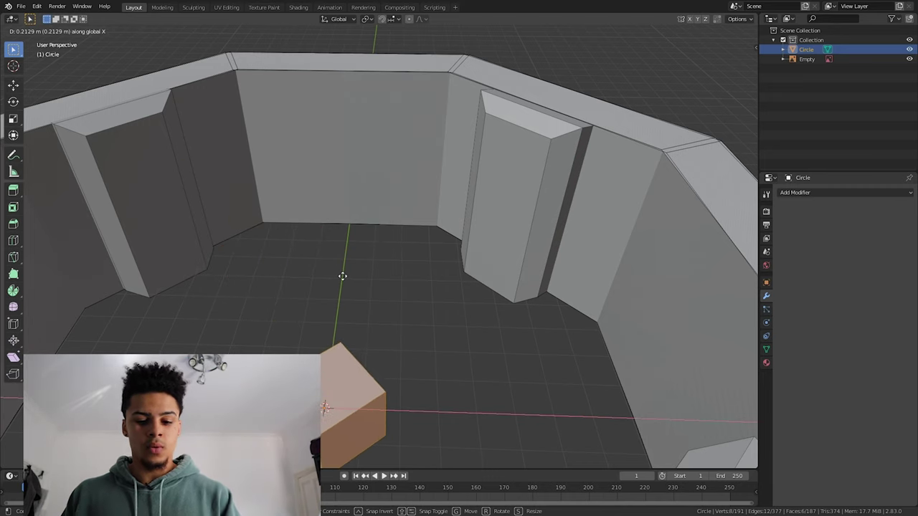
{"action": "key", "text": "y"}
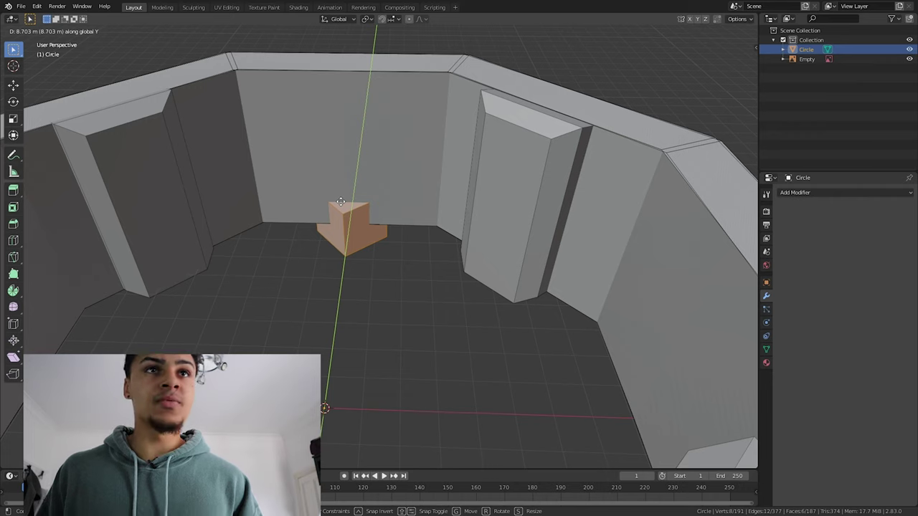
{"action": "left_click", "coordinate": [341, 202]}
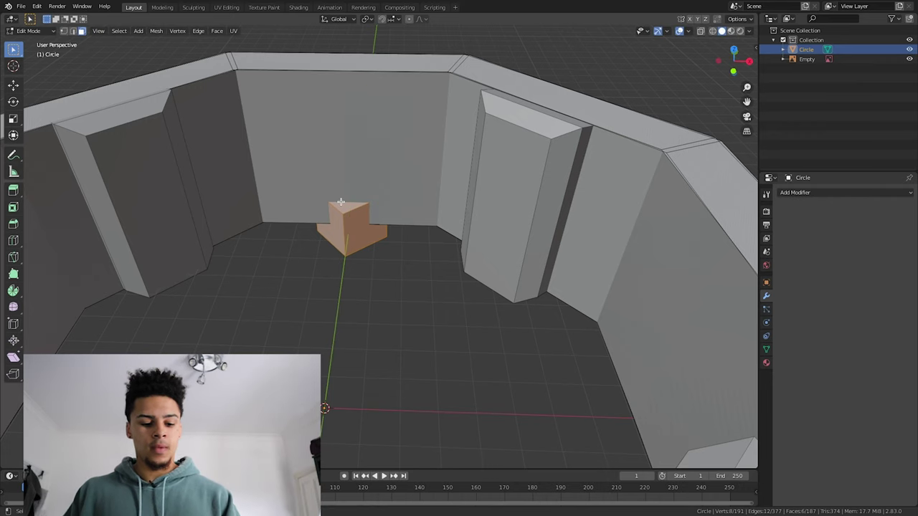
{"action": "right_click", "coordinate": [341, 202]}
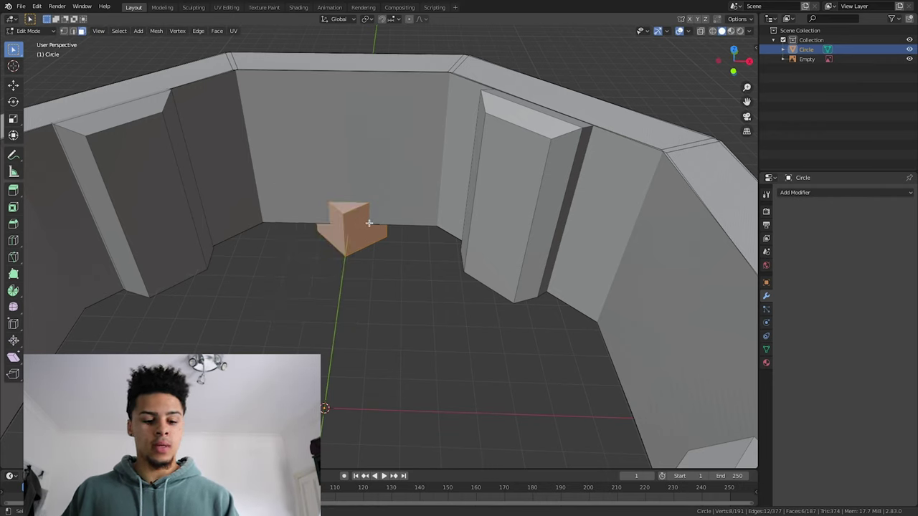
Step: Shrink the cube and slide it sideways along the X axis
{"action": "key", "text": "s"}
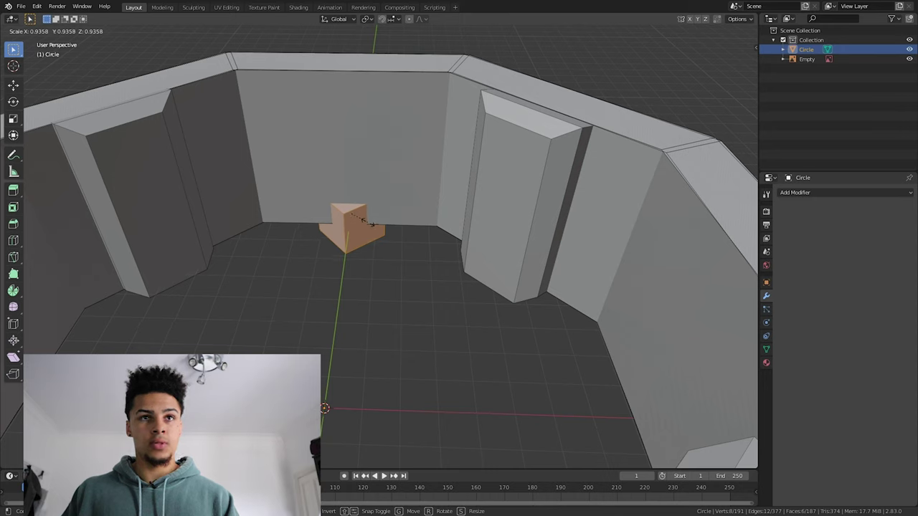
{"action": "left_click", "coordinate": [369, 233]}
{"action": "key", "text": "g"}
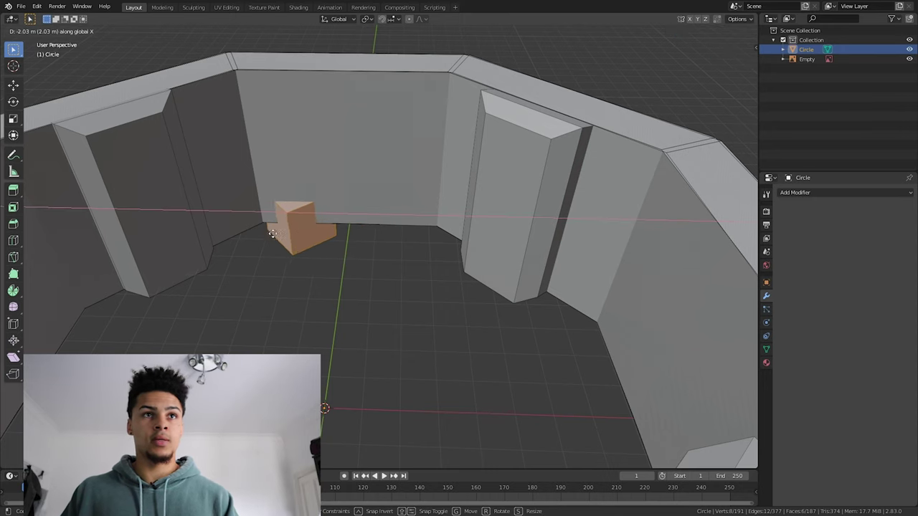
{"action": "key", "text": "x"}
{"action": "left_click", "coordinate": [267, 240]}
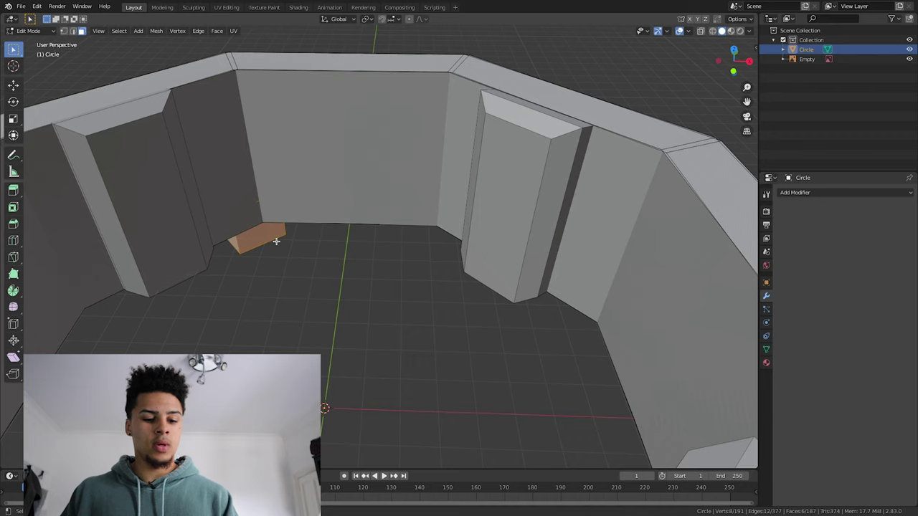
Step: Try rotating the cube about Z, cancel it, and unhide hidden geometry with Alt+H
{"action": "key", "text": "r"}
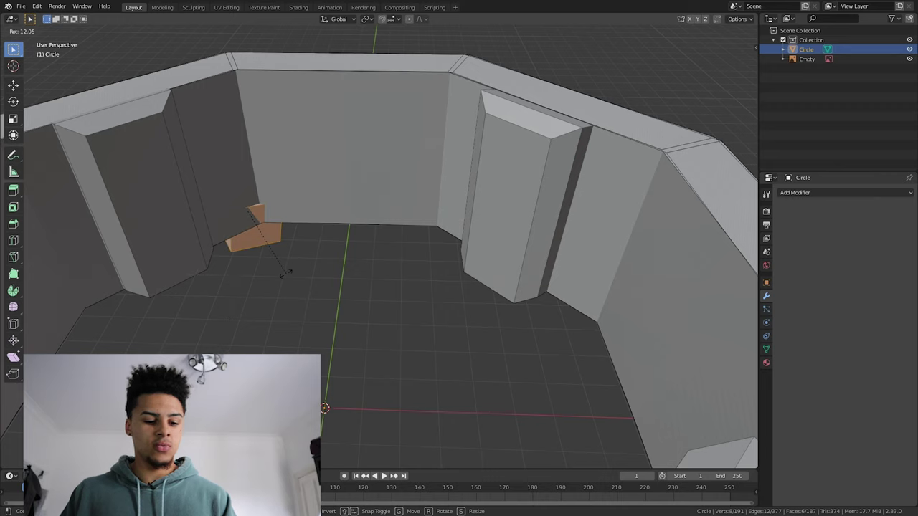
{"action": "key", "text": "z"}
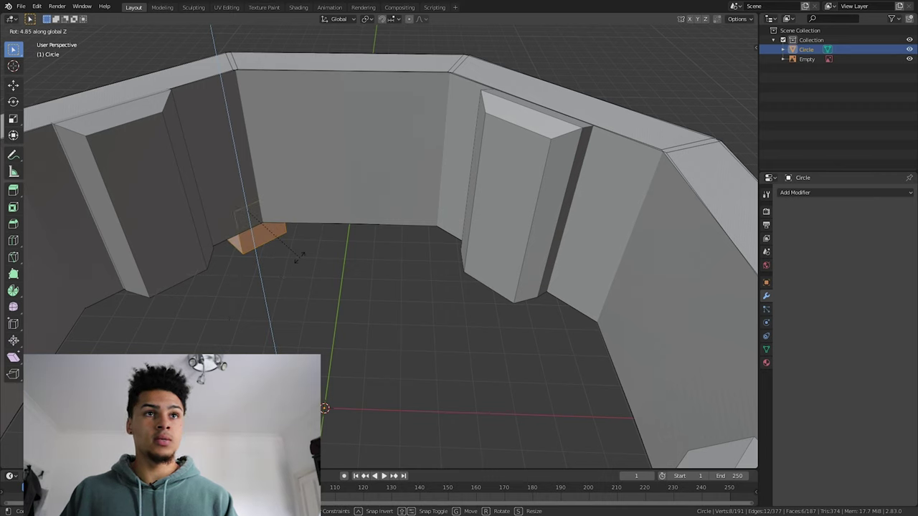
{"action": "right_click", "coordinate": [298, 257]}
{"action": "right_click", "coordinate": [270, 242]}
{"action": "left_click", "coordinate": [301, 265]}
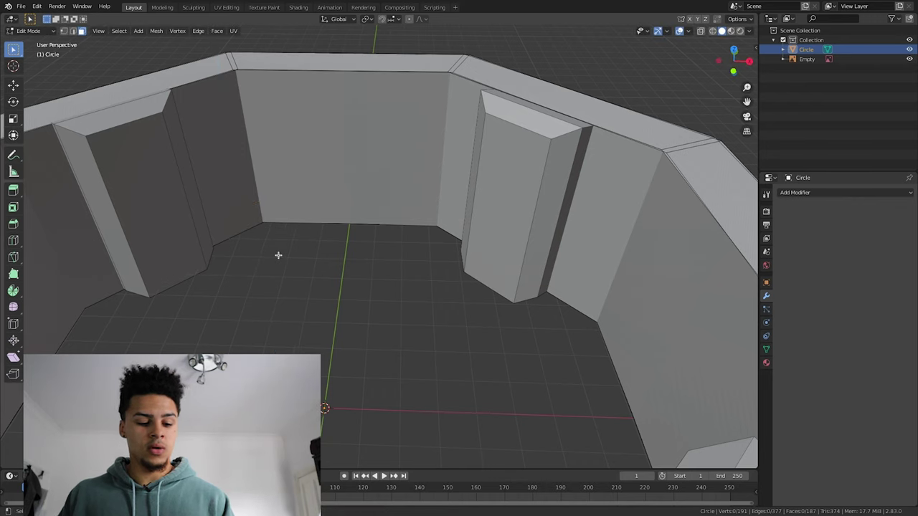
{"action": "key", "text": "alt+h"}
{"action": "key", "text": "z"}
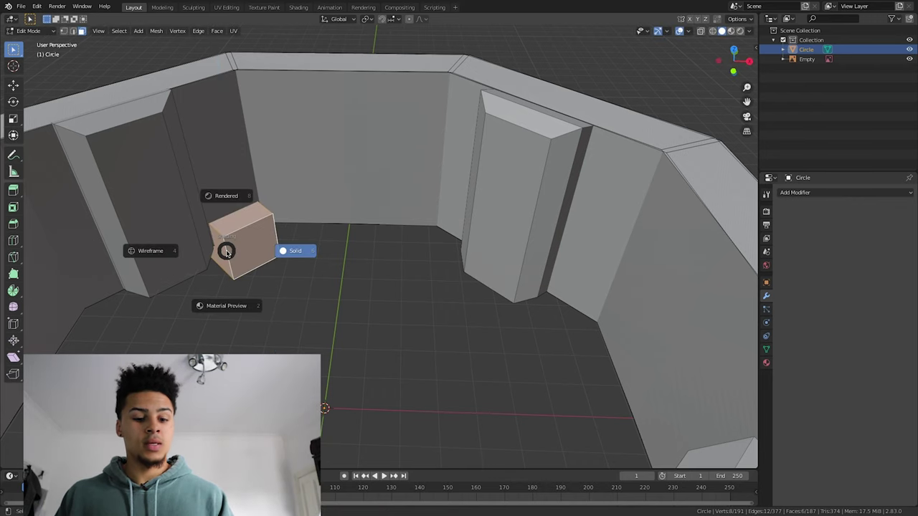
Step: Raise the cube along Z against the wall and scale it along X into a thin panel
{"action": "key", "text": "g"}
{"action": "key", "text": "z"}
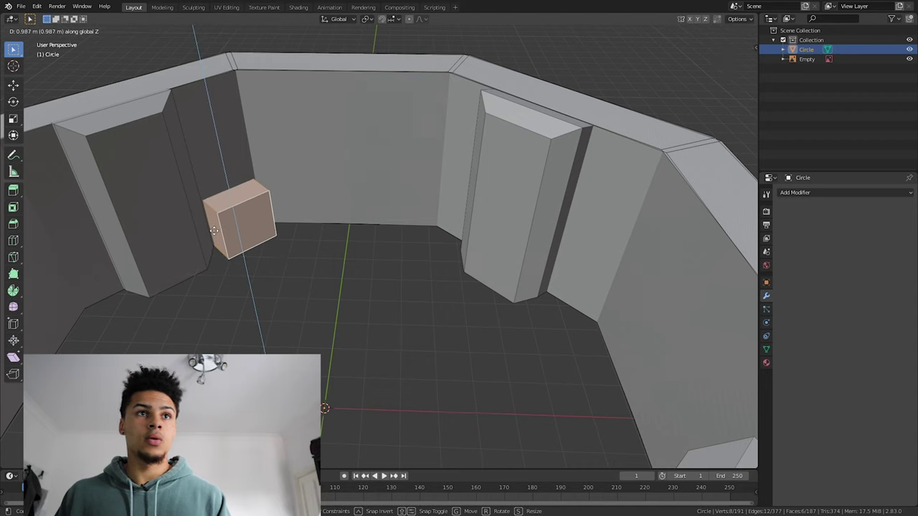
{"action": "left_click", "coordinate": [214, 231]}
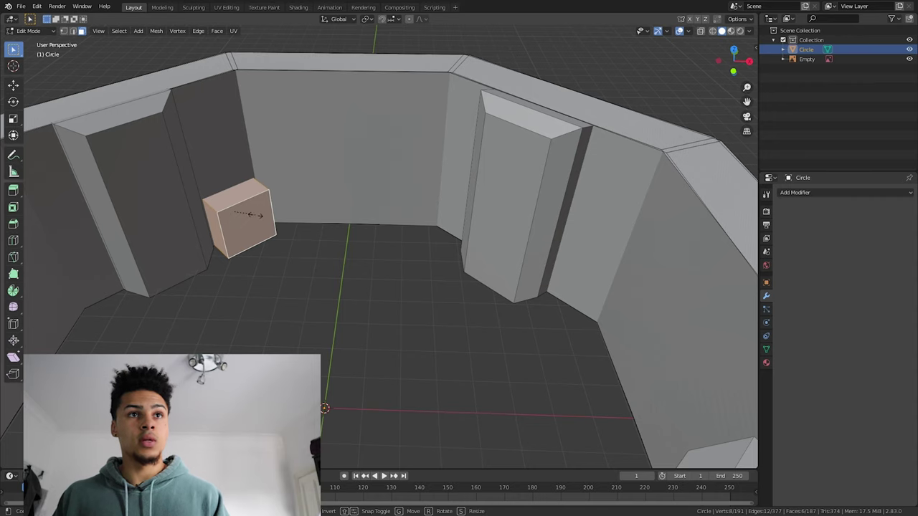
{"action": "key", "text": "s"}
{"action": "key", "text": "x"}
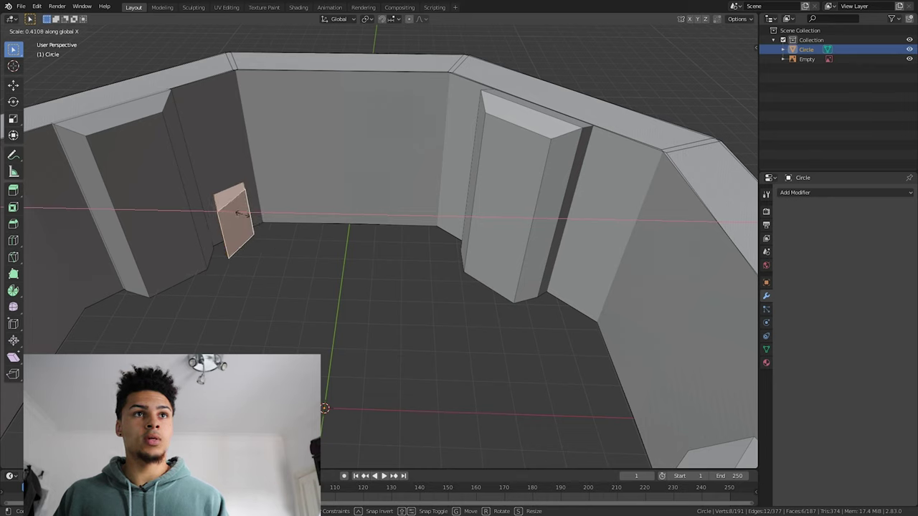
{"action": "left_click", "coordinate": [262, 230]}
{"action": "left_click", "coordinate": [286, 238]}
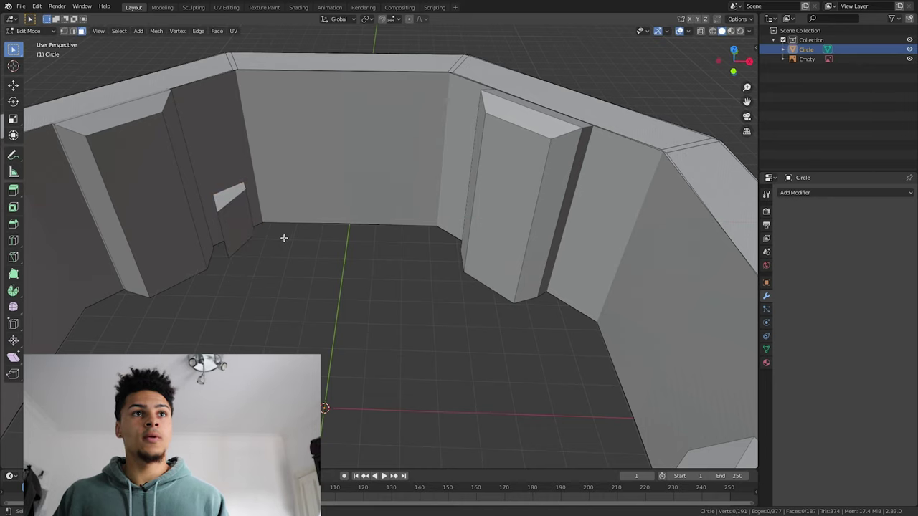
{"action": "middle_click_drag", "start_coordinate": [273, 232], "coordinate": [458, 335]}
Step: Select the whole small cube by the pillar and scale it along Y into a wider slab
{"action": "scroll", "coordinate": [481, 389], "scroll_direction": "down", "scroll_amount": 5}
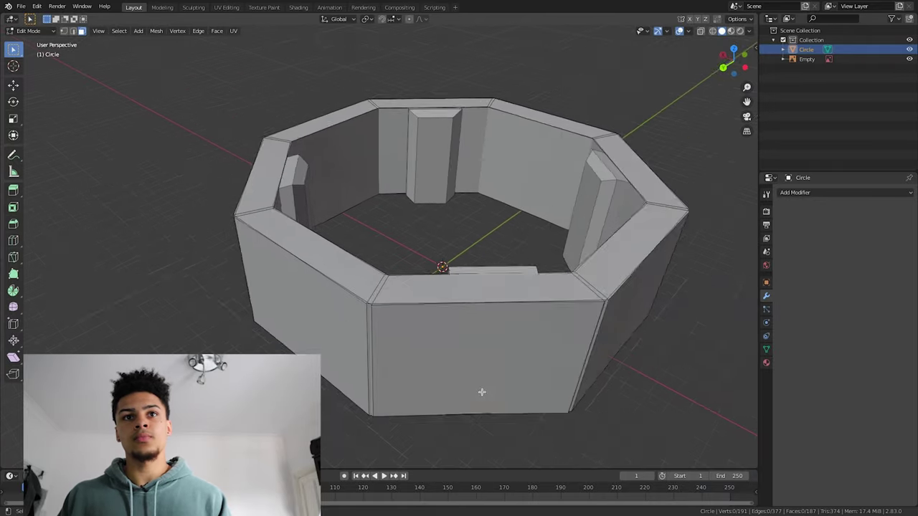
{"action": "middle_click_drag", "start_coordinate": [446, 389], "coordinate": [427, 220]}
{"action": "left_click", "coordinate": [413, 196]}
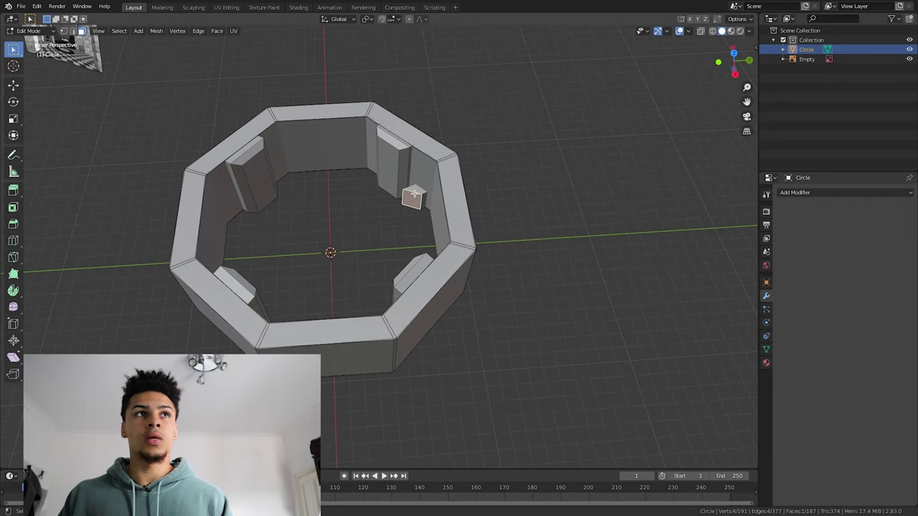
{"action": "key", "text": "l"}
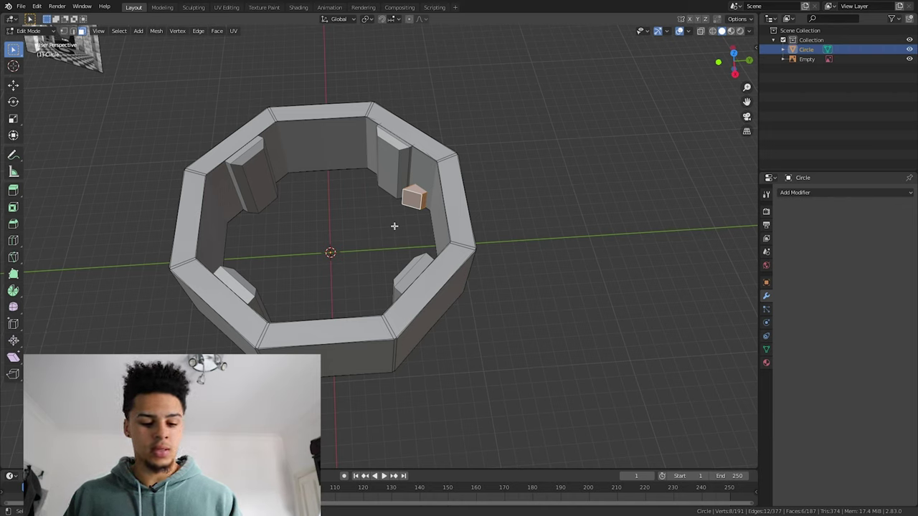
{"action": "key", "text": "s"}
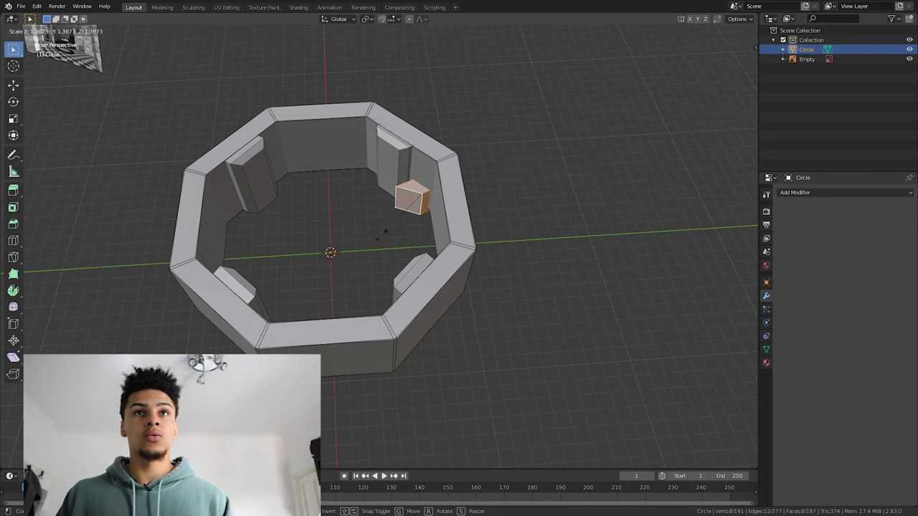
{"action": "right_click", "coordinate": [407, 217]}
{"action": "key", "text": "s"}
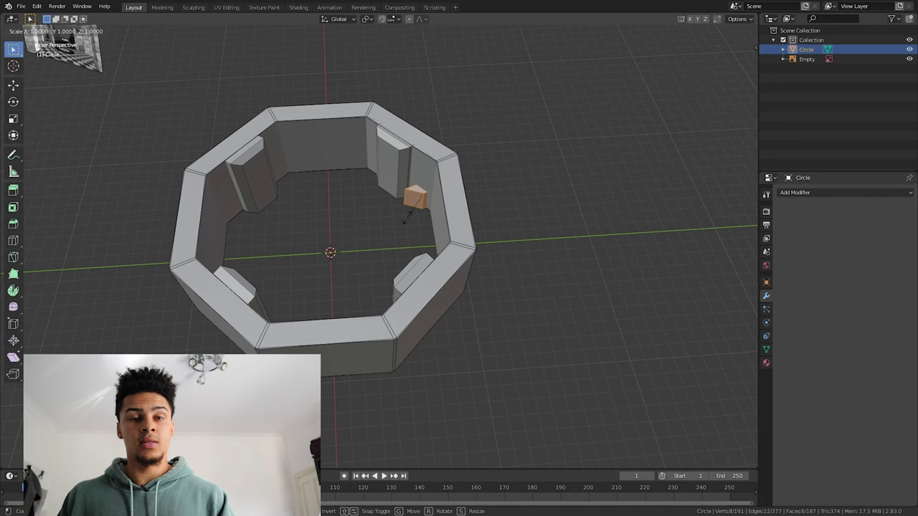
{"action": "key", "text": "y"}
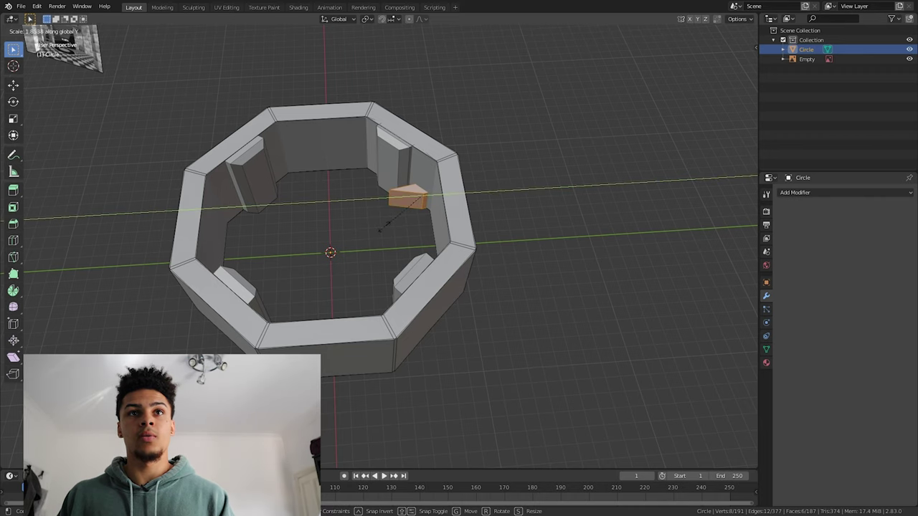
{"action": "left_click", "coordinate": [381, 219]}
Step: Select the entire slab and rotate it to a new angle
{"action": "middle_click_drag", "start_coordinate": [471, 204], "coordinate": [445, 321]}
{"action": "left_click", "coordinate": [438, 308]}
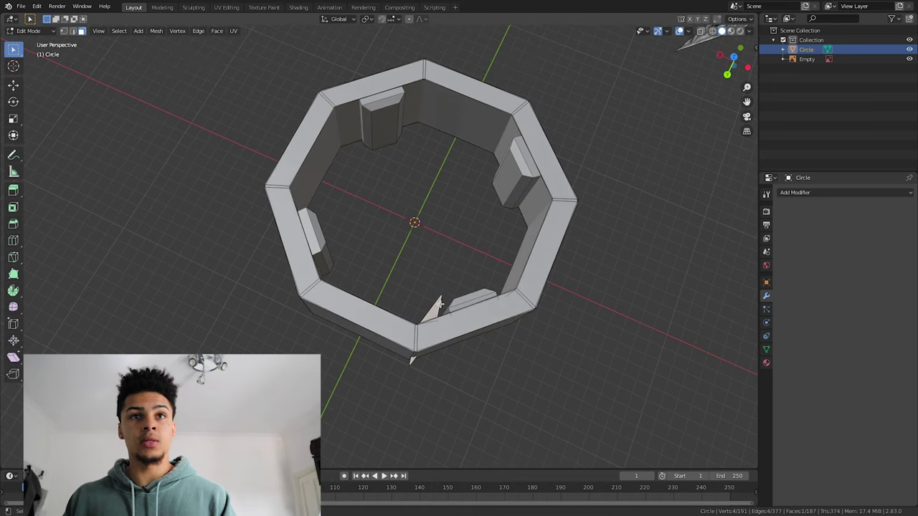
{"action": "key", "text": "l"}
{"action": "key", "text": "r"}
{"action": "left_click", "coordinate": [462, 331]}
{"action": "middle_click_drag", "start_coordinate": [463, 332], "coordinate": [662, 317]}
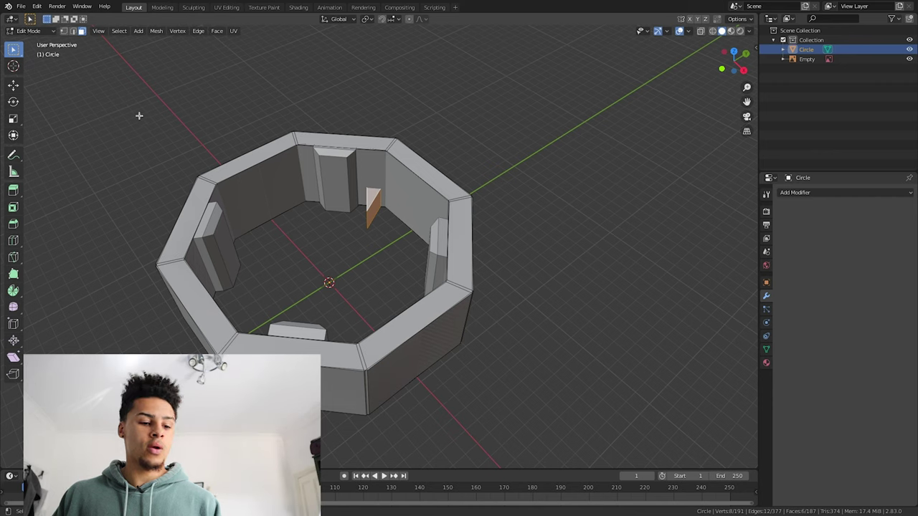
Step: Select the thin panel's face in Edit Mode and delete its faces, leaving 181 faces
{"action": "key", "text": "Tab"}
{"action": "left_click", "coordinate": [545, 201]}
{"action": "left_click", "coordinate": [371, 207]}
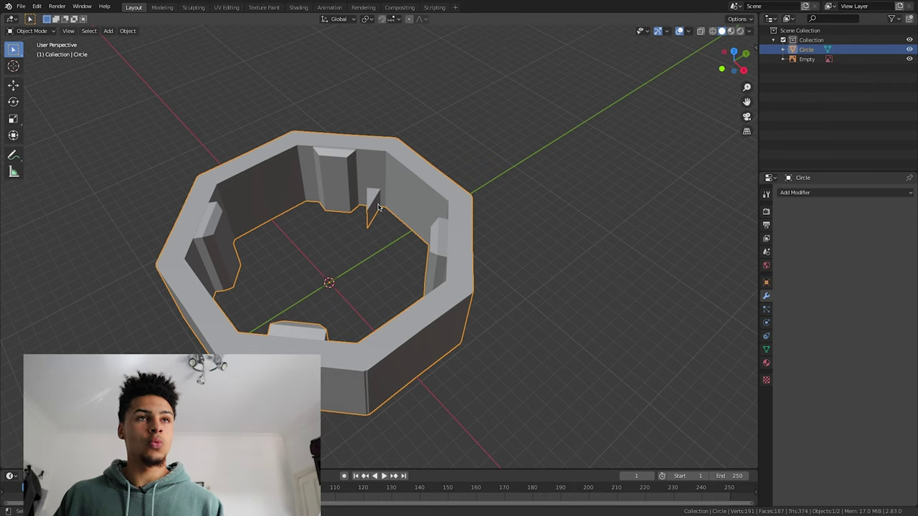
{"action": "left_click", "coordinate": [520, 178]}
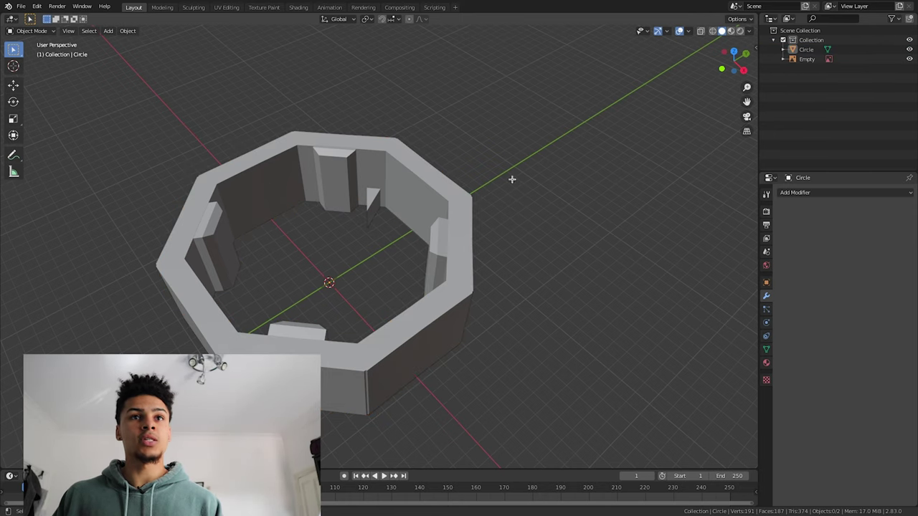
{"action": "key", "text": "Tab"}
{"action": "left_click", "coordinate": [378, 202]}
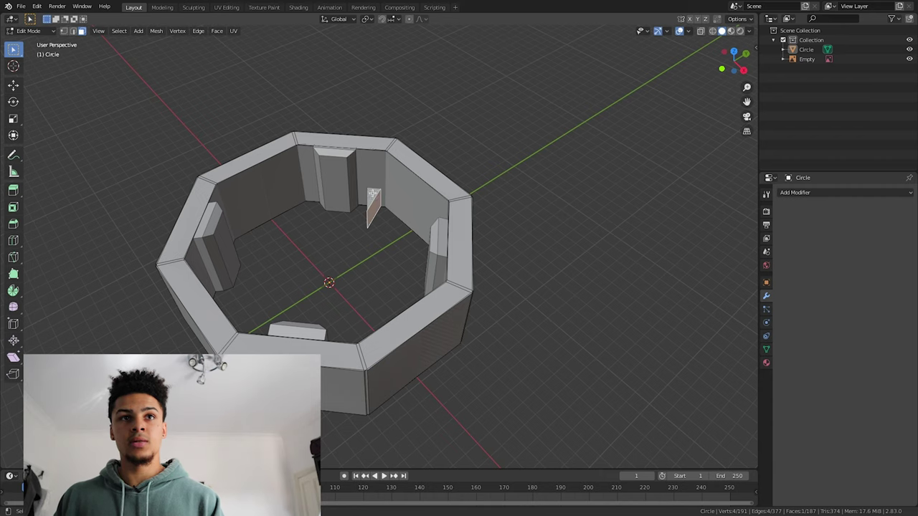
{"action": "right_click", "coordinate": [373, 195]}
{"action": "left_click", "coordinate": [372, 215]}
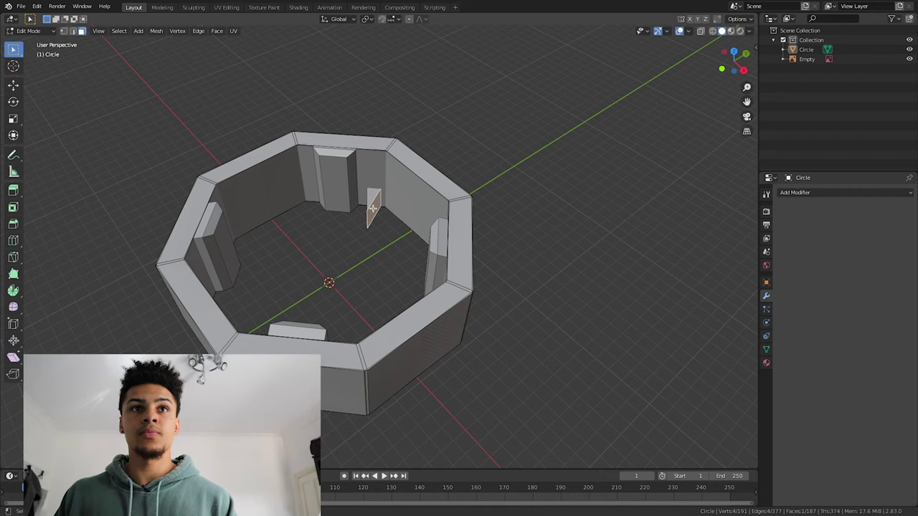
{"action": "right_click", "coordinate": [372, 208]}
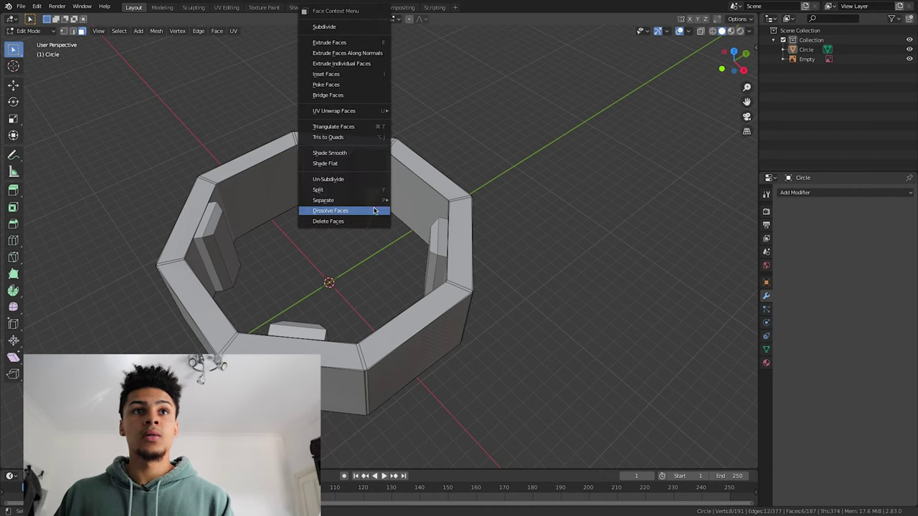
{"action": "left_click", "coordinate": [370, 218]}
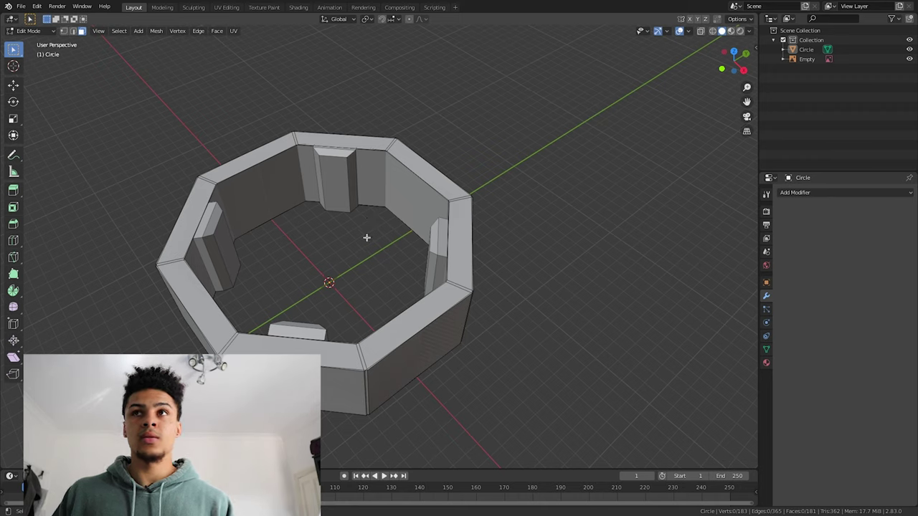
Step: Back in Object Mode, add a new Mesh > Cube in the middle of the room
{"action": "key", "text": "Tab"}
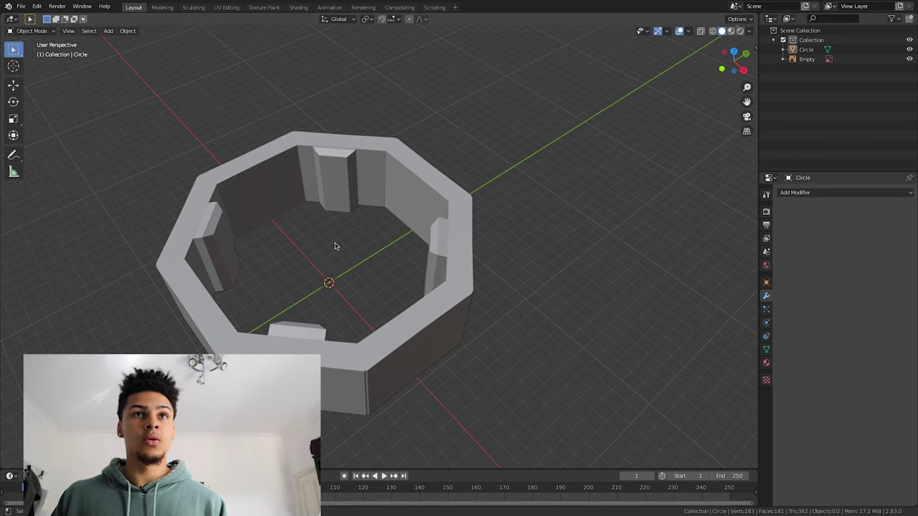
{"action": "key", "text": "shift+a"}
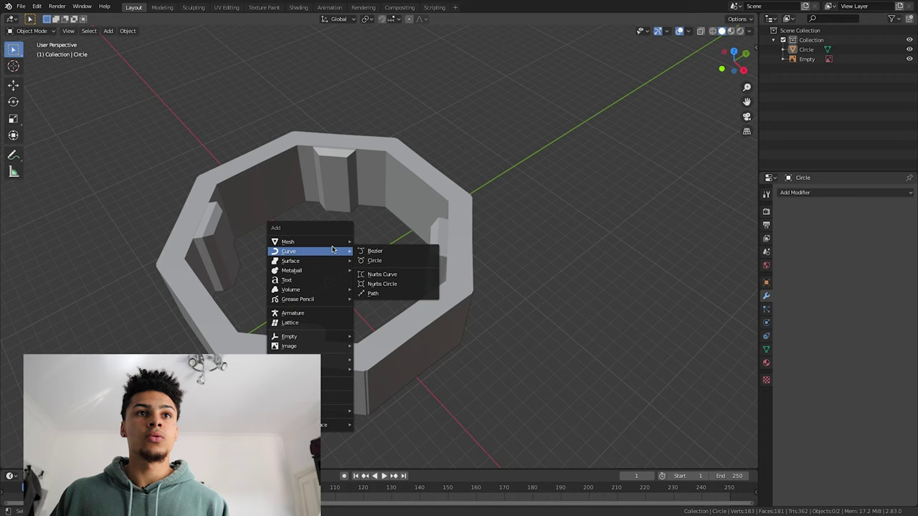
{"action": "mouse_move", "coordinate": [333, 243]}
{"action": "left_click", "coordinate": [363, 251]}
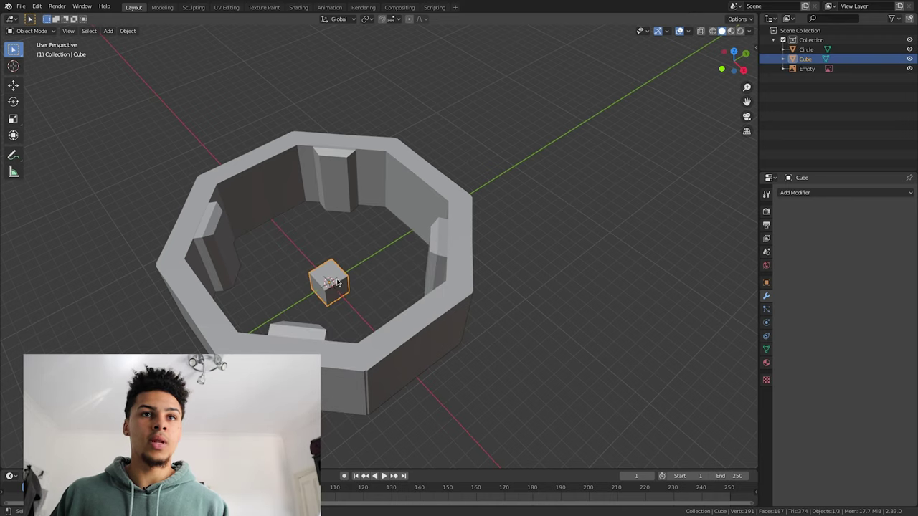
{"action": "scroll", "coordinate": [335, 282], "scroll_direction": "up", "scroll_amount": 6}
{"action": "middle_click_drag", "start_coordinate": [335, 305], "coordinate": [298, 308]}
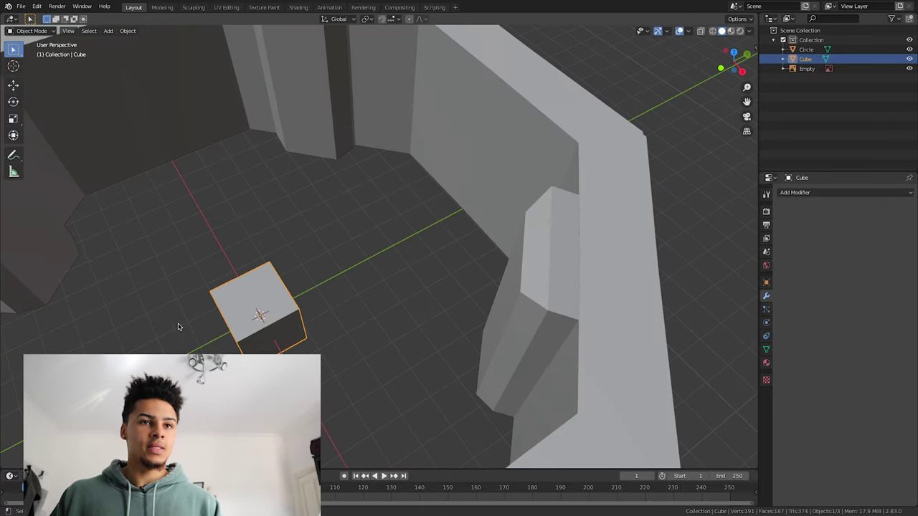
Step: Preview the scene in Rendered shading, return to Solid, and select the new cube
{"action": "key", "text": "z"}
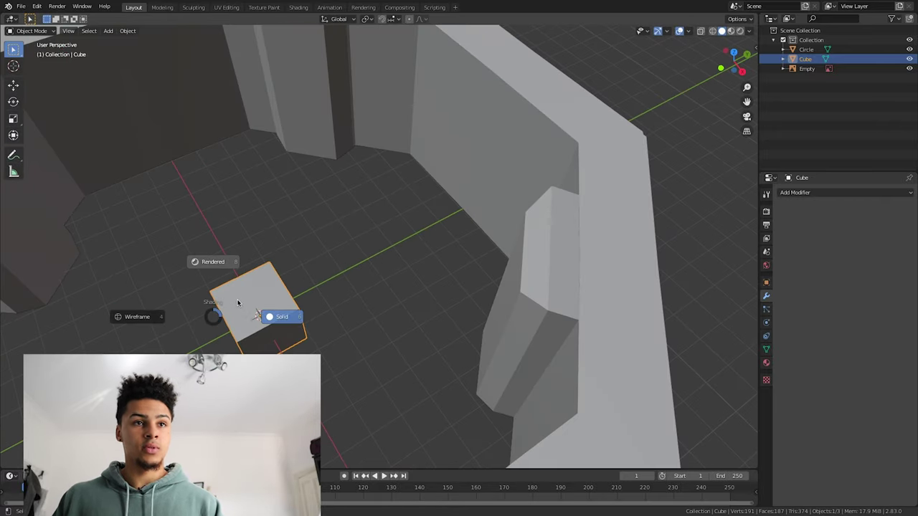
{"action": "left_click", "coordinate": [215, 284]}
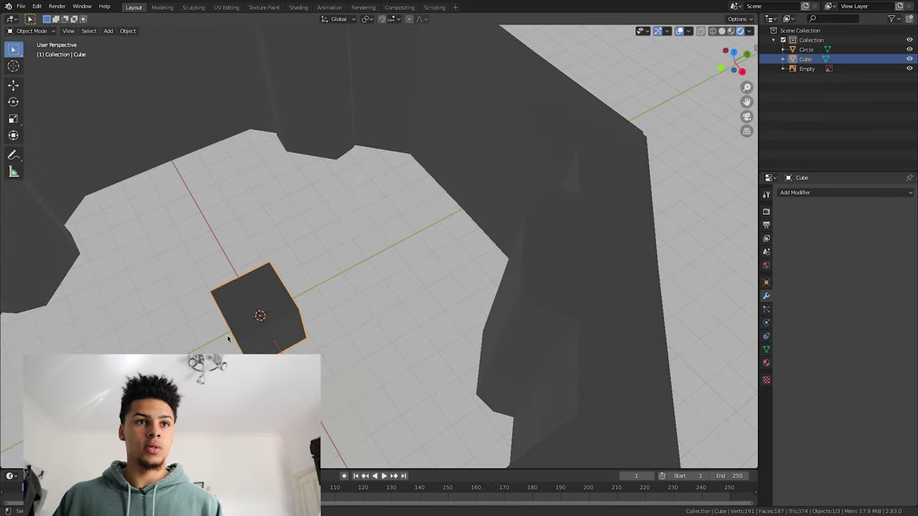
{"action": "left_click", "coordinate": [721, 32]}
{"action": "left_click", "coordinate": [282, 305]}
Step: Raise the cube exactly 1 m along the Z axis
{"action": "middle_click_drag", "start_coordinate": [312, 284], "coordinate": [263, 348]}
{"action": "key", "text": "g"}
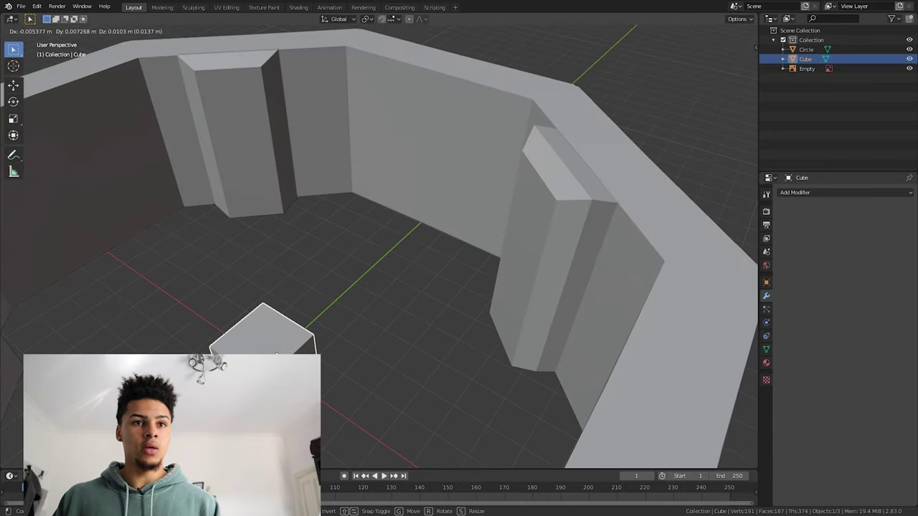
{"action": "key", "text": "z"}
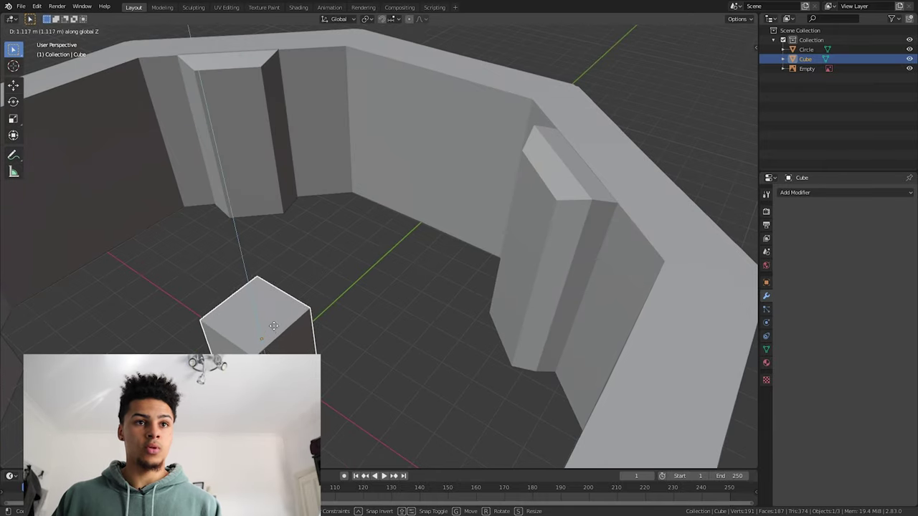
{"action": "key", "text": "z"}
{"action": "key", "text": "z"}
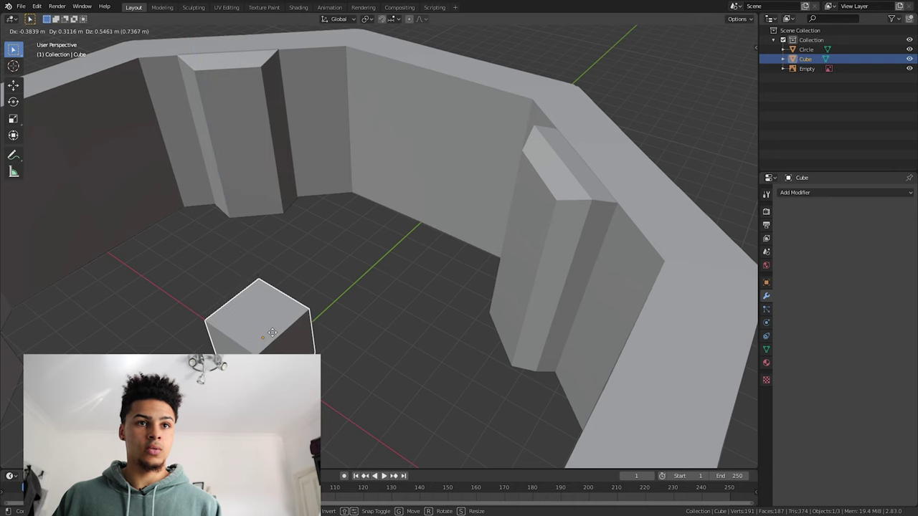
{"action": "key", "text": "z"}
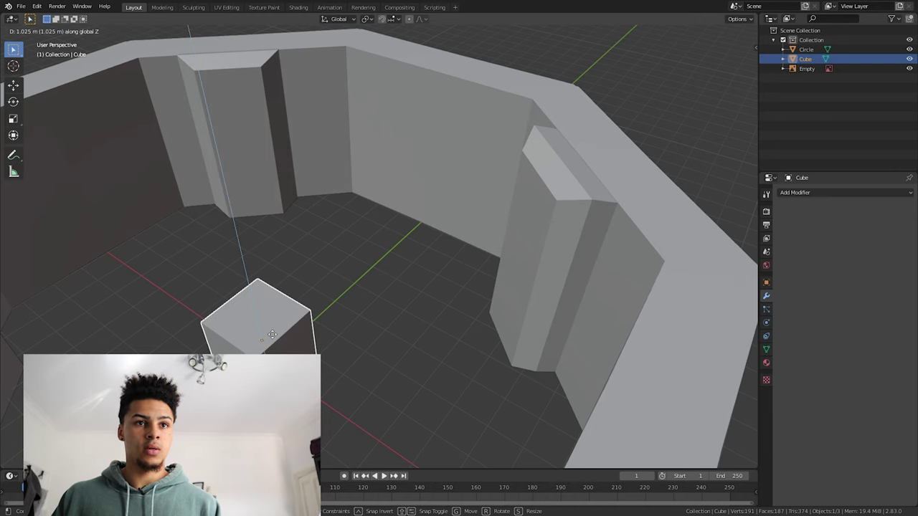
{"action": "key", "text": "ctrl"}
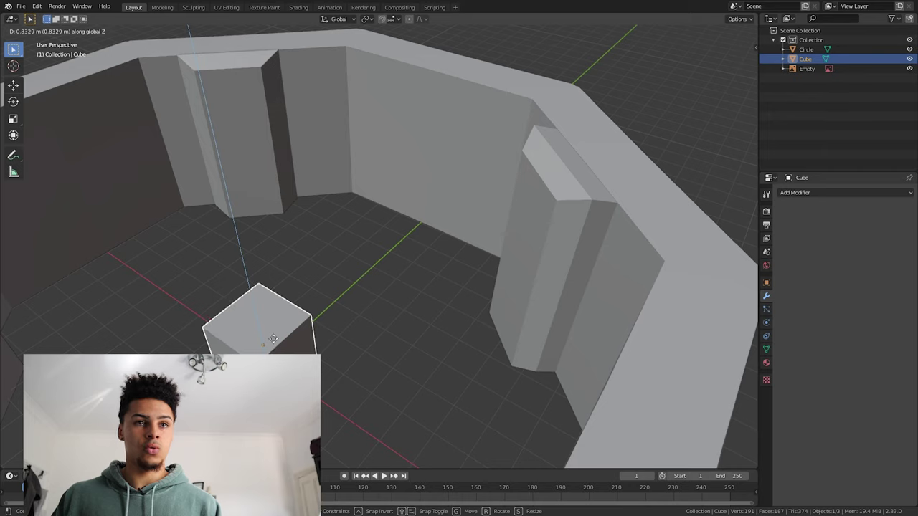
{"action": "left_click", "coordinate": [274, 342]}
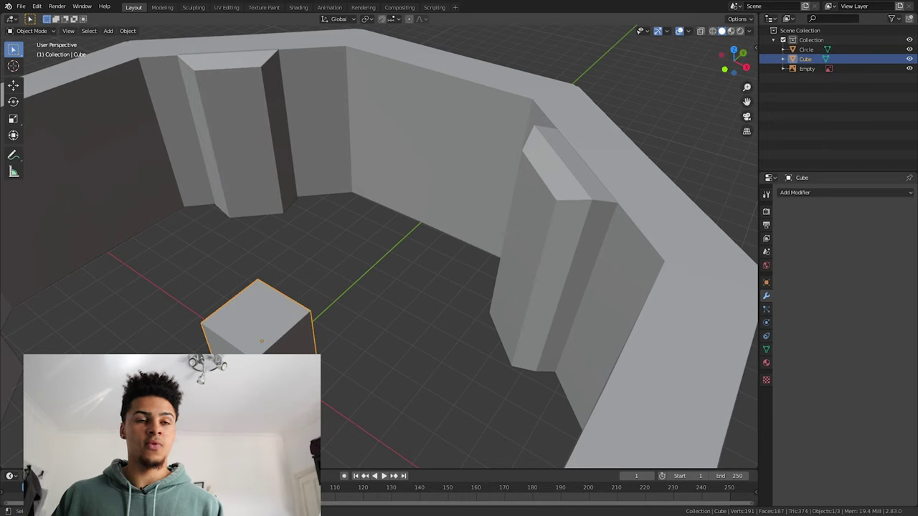
Step: Scale the cube thin along X, stretch it along Y, and lower its Z height
{"action": "key", "text": "s"}
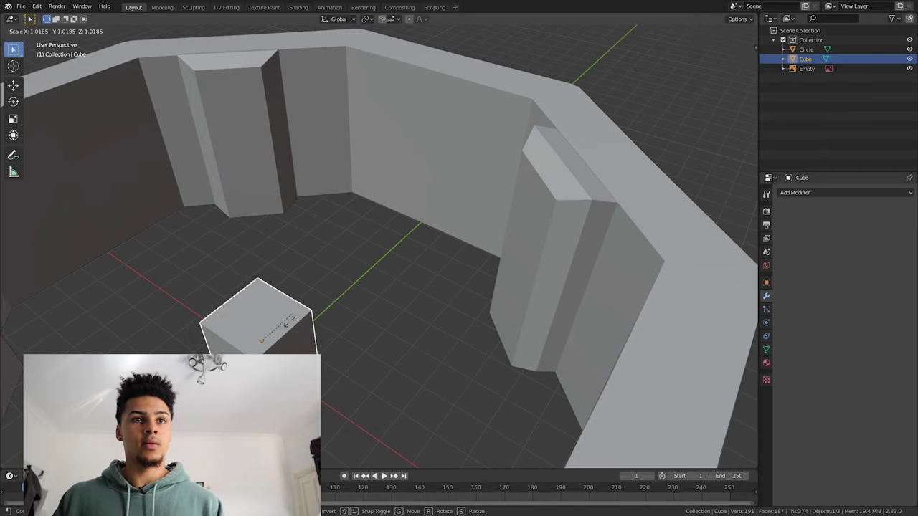
{"action": "key", "text": "x"}
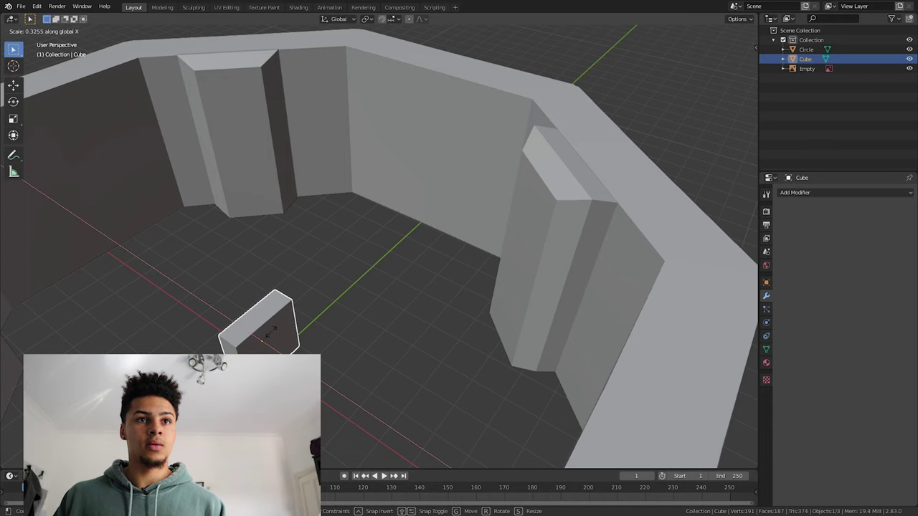
{"action": "left_click", "coordinate": [271, 335]}
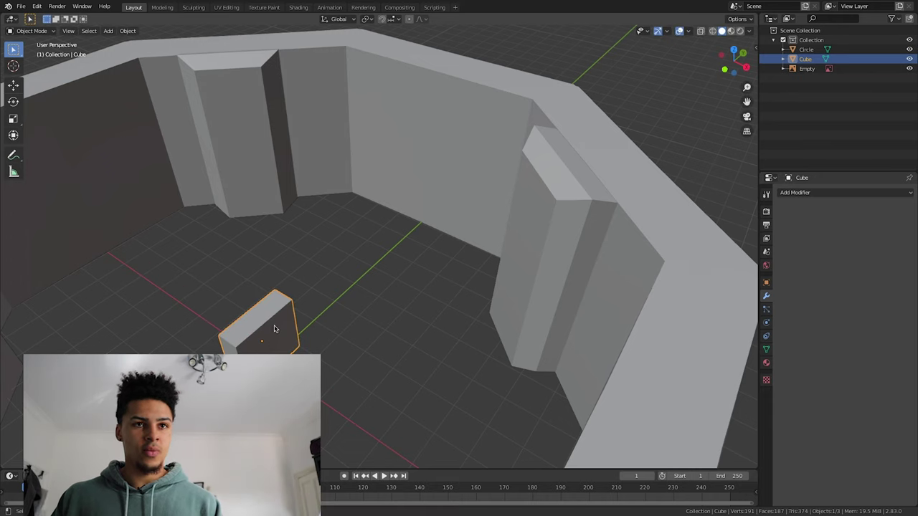
{"action": "key", "text": "s"}
{"action": "key", "text": "y"}
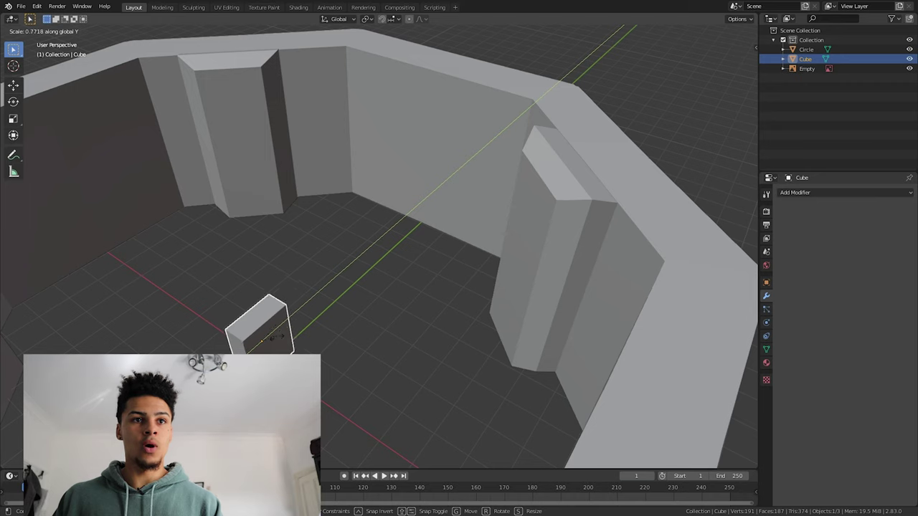
{"action": "left_click", "coordinate": [284, 323]}
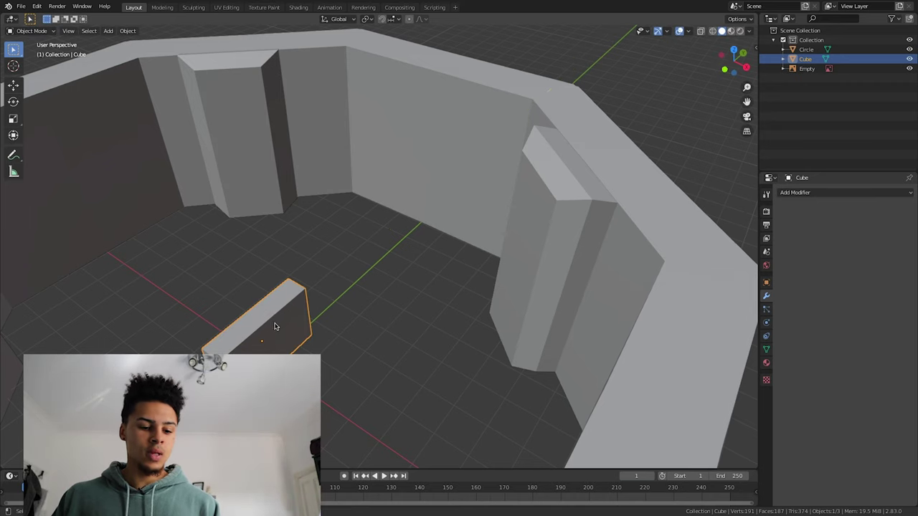
{"action": "key", "text": "s"}
{"action": "key", "text": "z"}
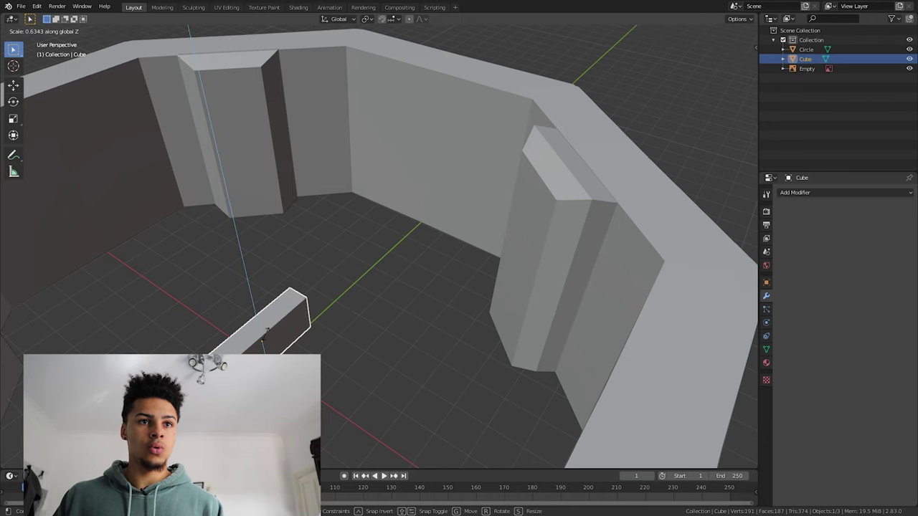
{"action": "left_click", "coordinate": [265, 336]}
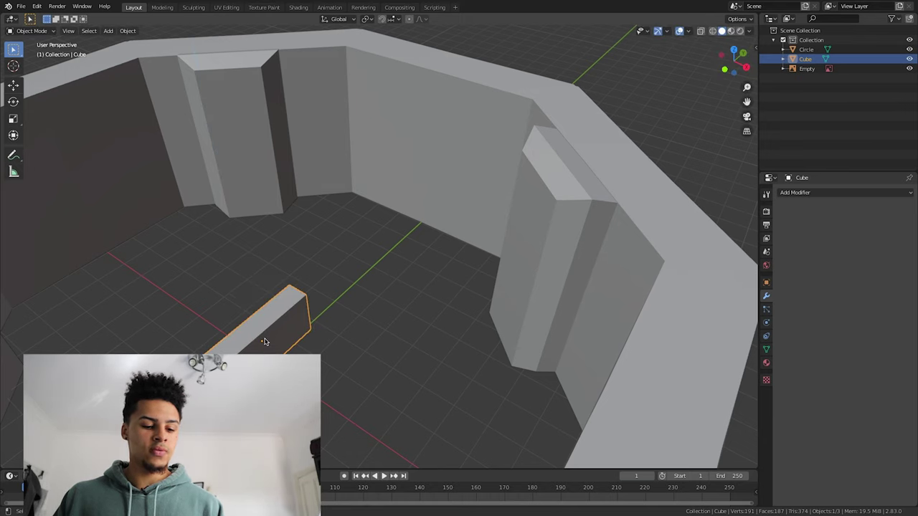
{"action": "scroll", "coordinate": [264, 342], "scroll_direction": "down", "scroll_amount": 3}
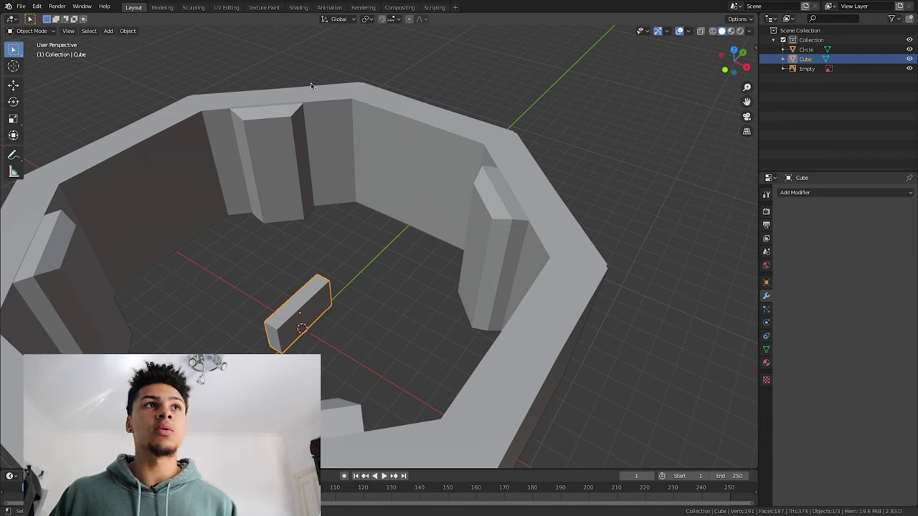
Step: Rotate the slab about the Z axis and slide it along X
{"action": "key", "text": "r"}
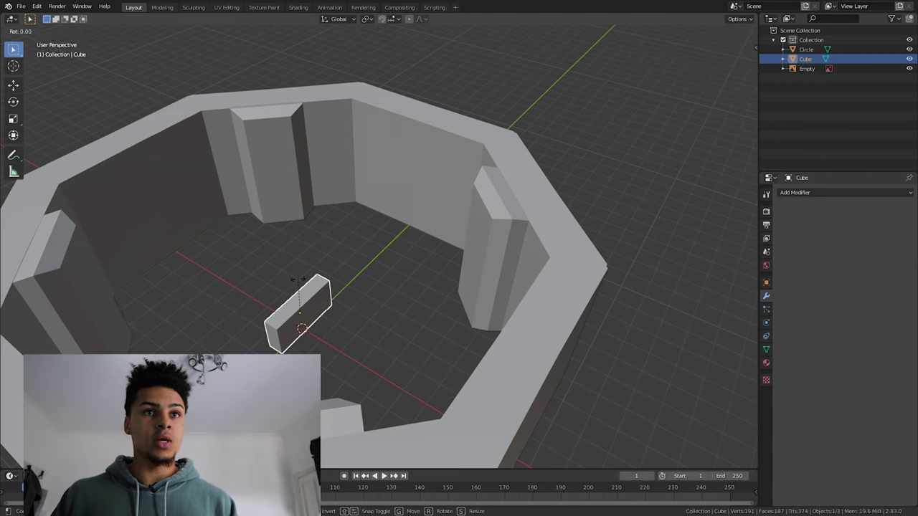
{"action": "key", "text": "z"}
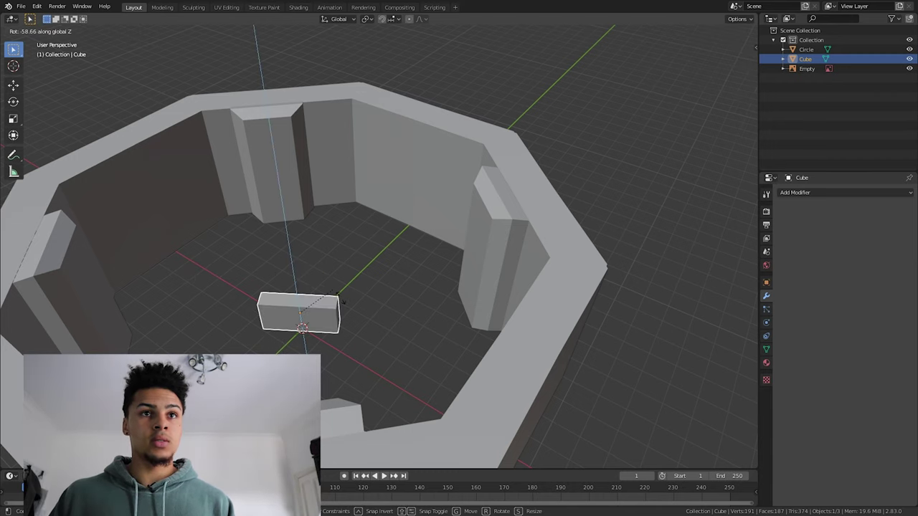
{"action": "left_click", "coordinate": [327, 342]}
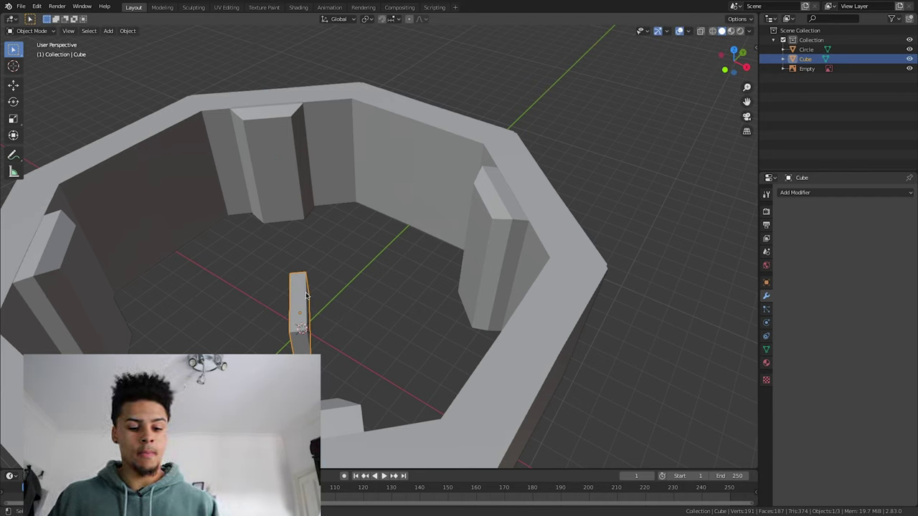
{"action": "key", "text": "g"}
{"action": "key", "text": "z"}
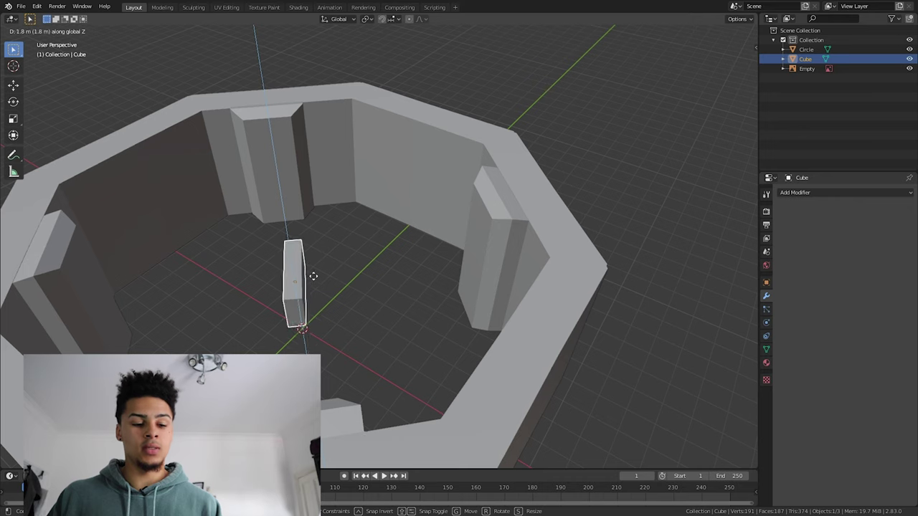
{"action": "key", "text": "x"}
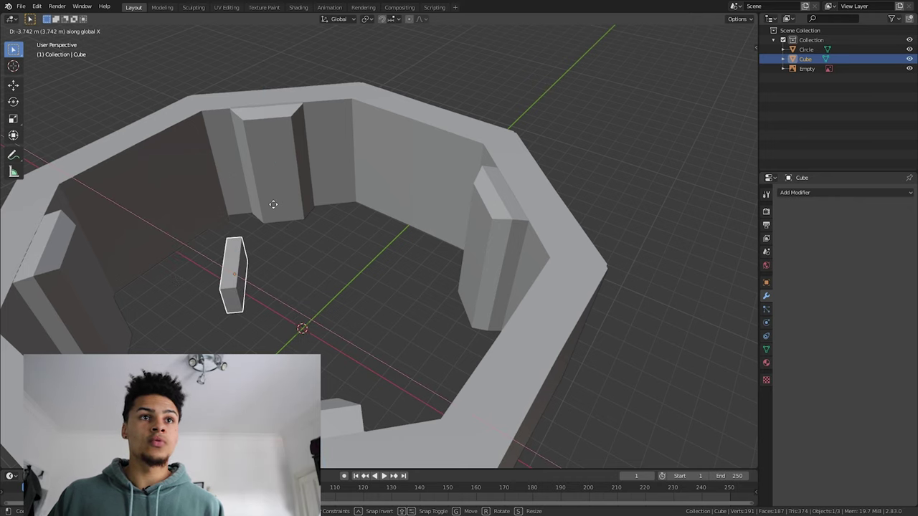
{"action": "left_click", "coordinate": [277, 208]}
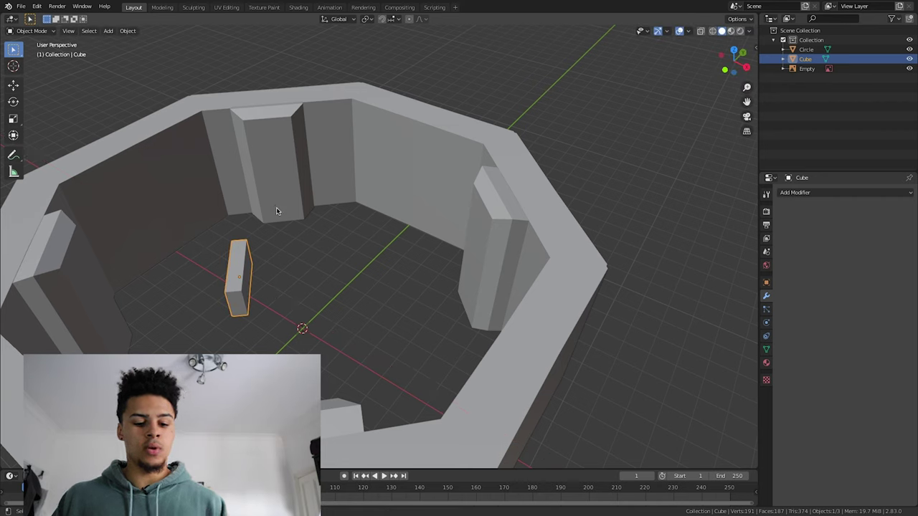
Step: Move the slab along Y to the back wall, then along X beside the pillar
{"action": "key", "text": "g"}
{"action": "key", "text": "y"}
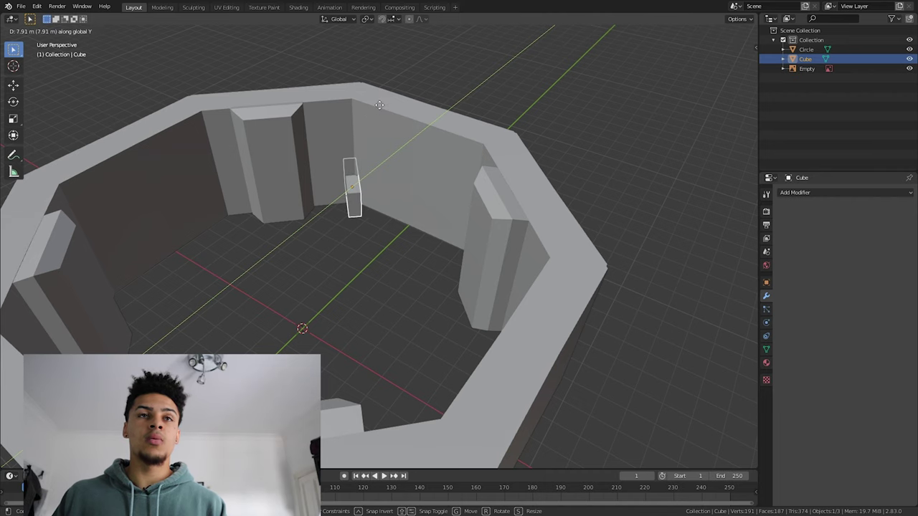
{"action": "left_click", "coordinate": [380, 105]}
{"action": "key", "text": "g"}
{"action": "key", "text": "z"}
{"action": "key", "text": "x"}
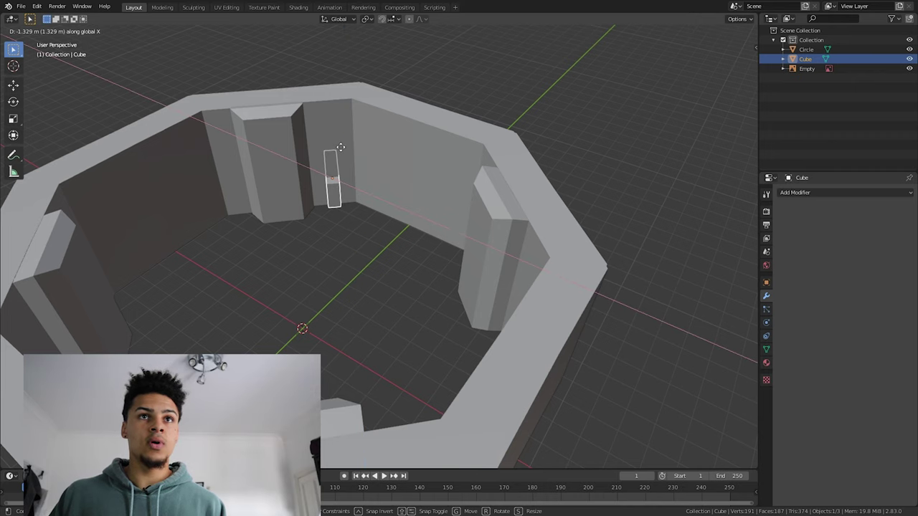
{"action": "left_click", "coordinate": [340, 149]}
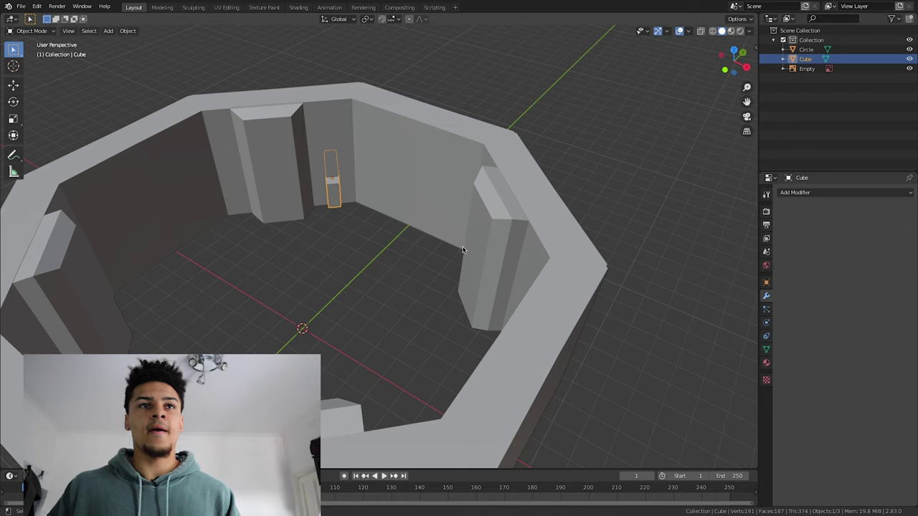
Step: Add a Boolean modifier in Difference mode to the wall object
{"action": "key", "text": "Tab"}
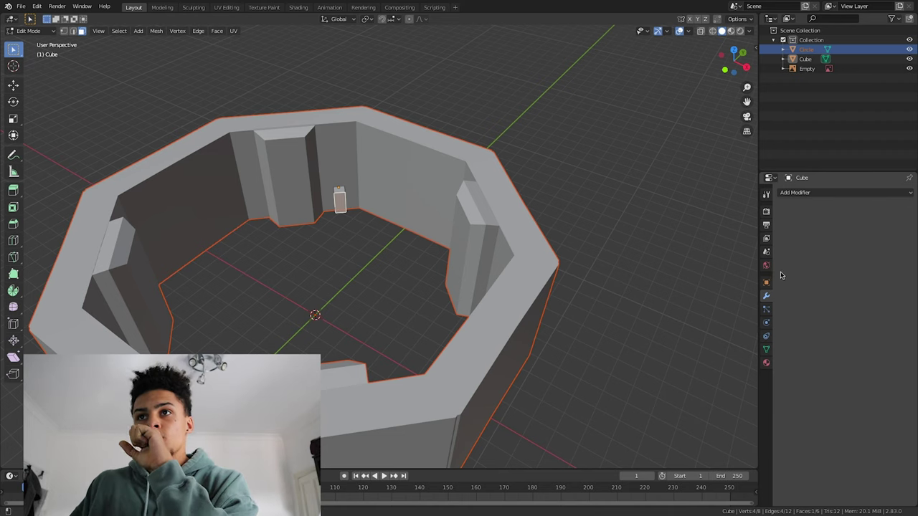
{"action": "left_click", "coordinate": [804, 194]}
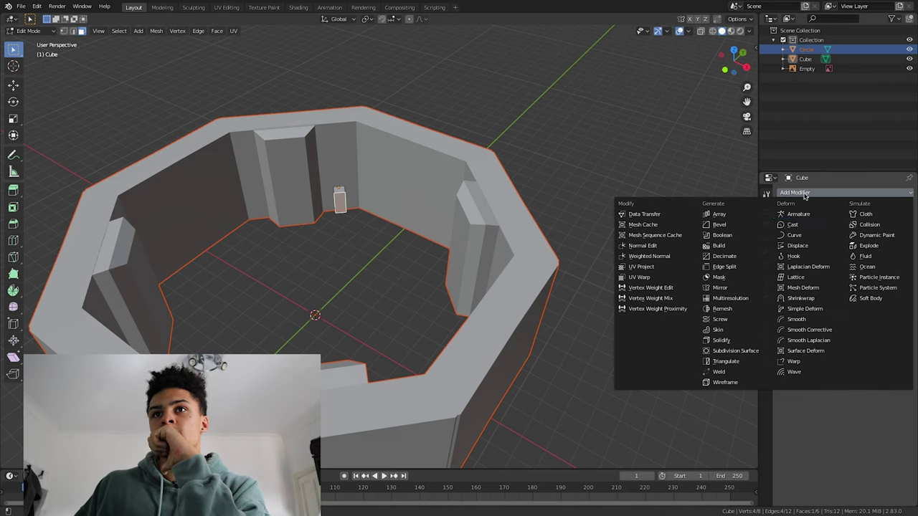
{"action": "left_click", "coordinate": [723, 235]}
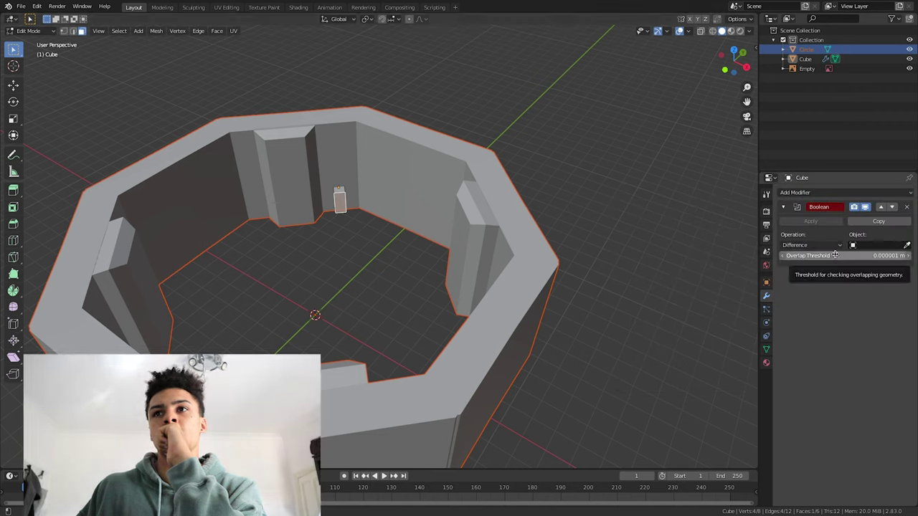
Step: Repeatedly try assigning the slab as the Boolean cutter, then return to Object Mode
{"action": "left_click", "coordinate": [907, 245]}
{"action": "left_click", "coordinate": [340, 194]}
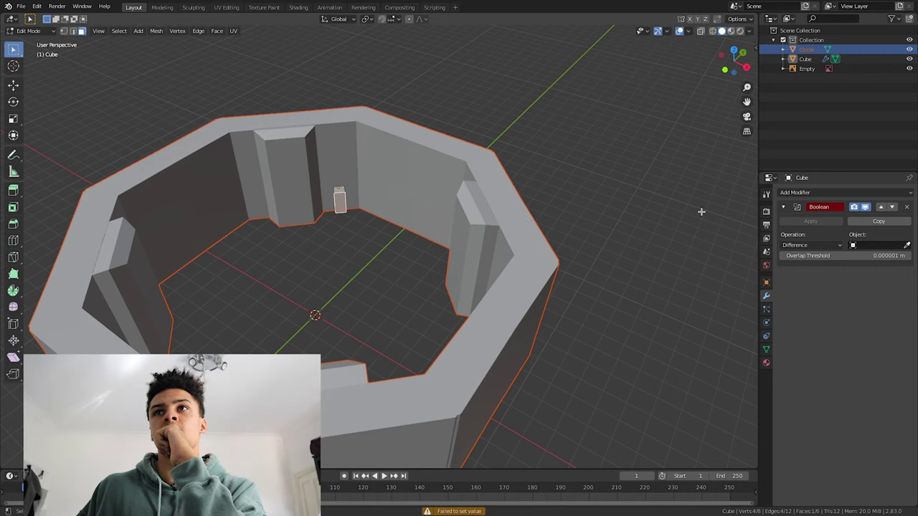
{"action": "left_click", "coordinate": [907, 246]}
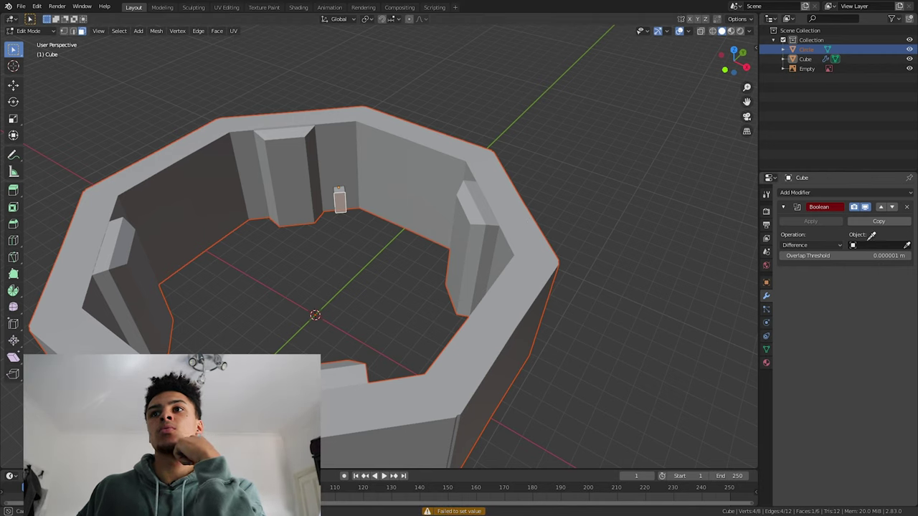
{"action": "left_click", "coordinate": [339, 189]}
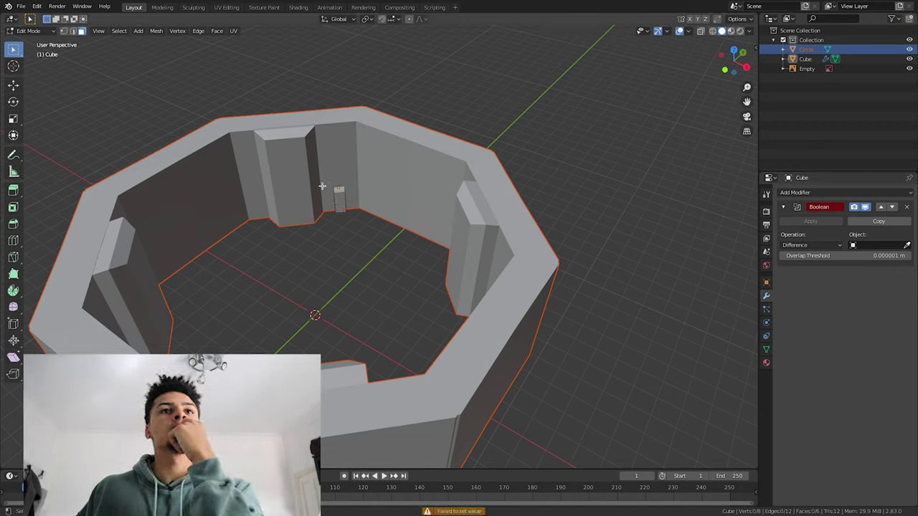
{"action": "left_click", "coordinate": [906, 246]}
{"action": "left_click", "coordinate": [343, 192]}
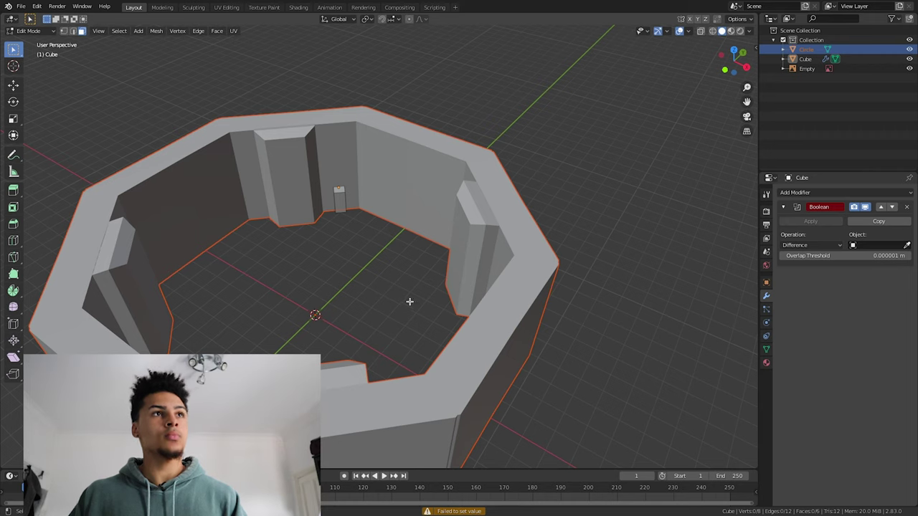
{"action": "key", "text": "Tab"}
Step: Set Circle as the target Object of the Cube's Boolean modifier
{"action": "left_click", "coordinate": [591, 232]}
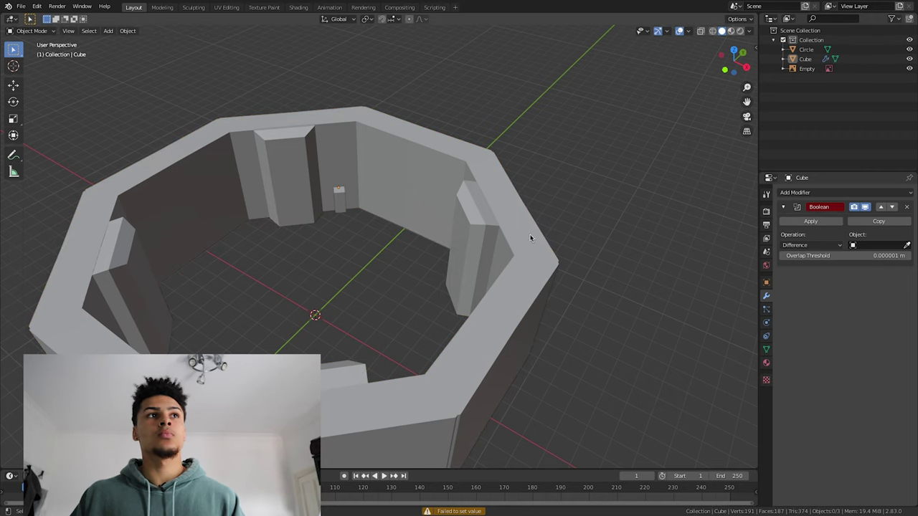
{"action": "left_click", "coordinate": [907, 247]}
{"action": "left_click", "coordinate": [341, 200]}
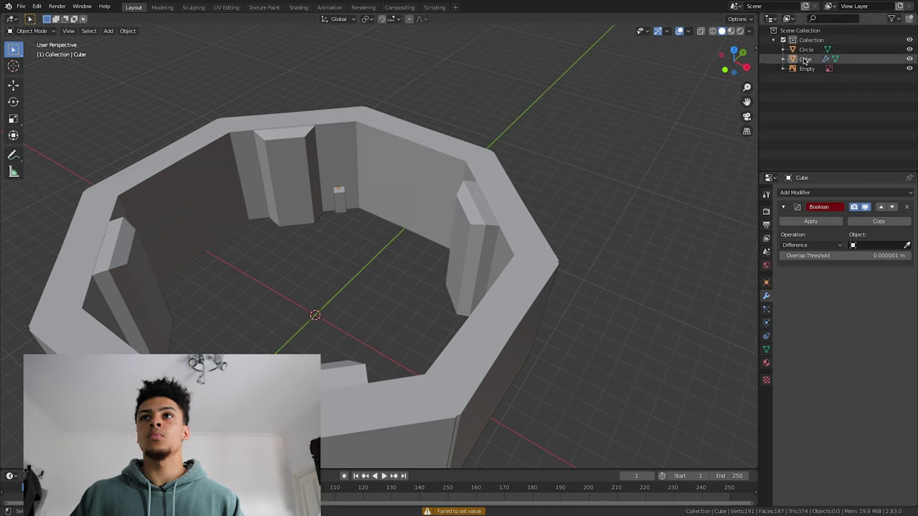
{"action": "left_click", "coordinate": [860, 246]}
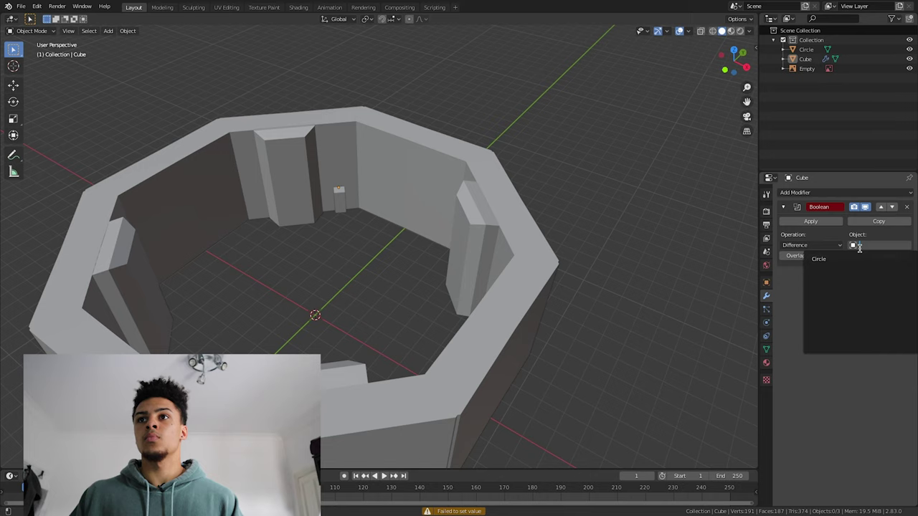
{"action": "left_click", "coordinate": [825, 259]}
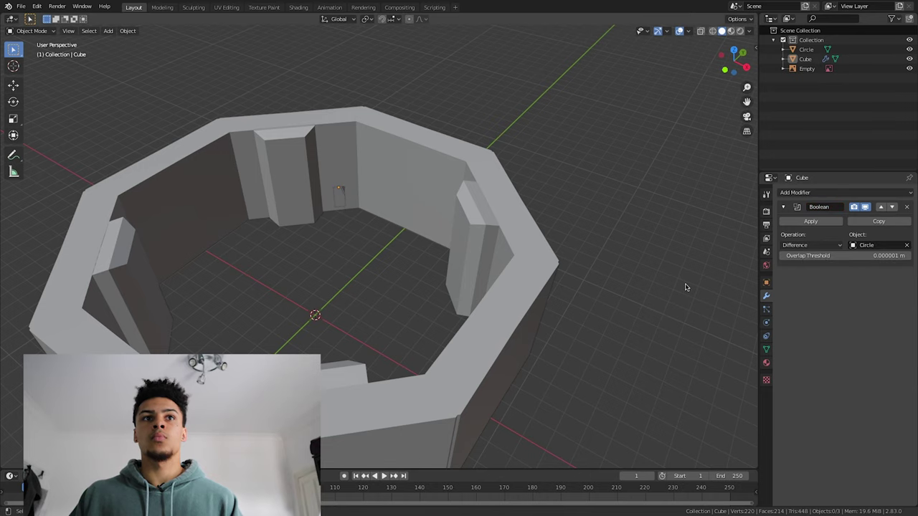
{"action": "middle_click_drag", "start_coordinate": [419, 262], "coordinate": [402, 269]}
Step: Undo the Circle target, switch Operation to Intersect, then delete the Boolean modifier
{"action": "left_click", "coordinate": [366, 184]}
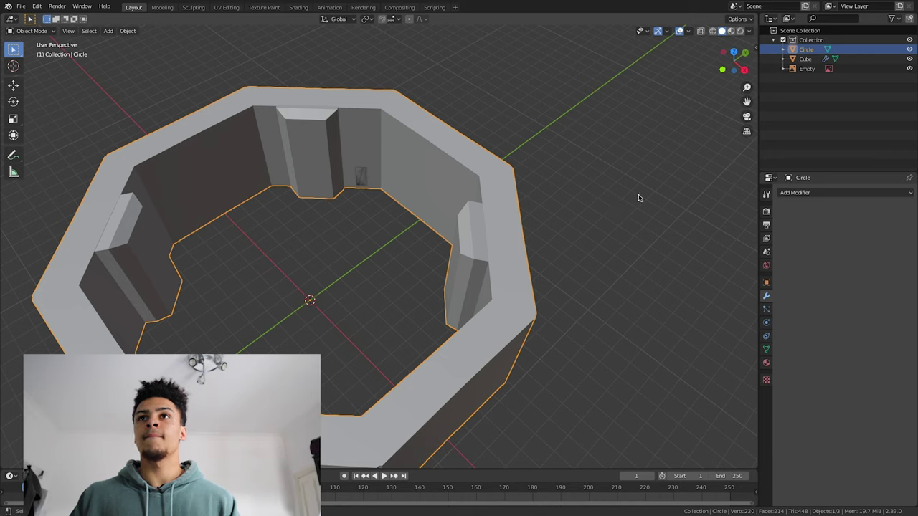
{"action": "key", "text": "ctrl+z"}
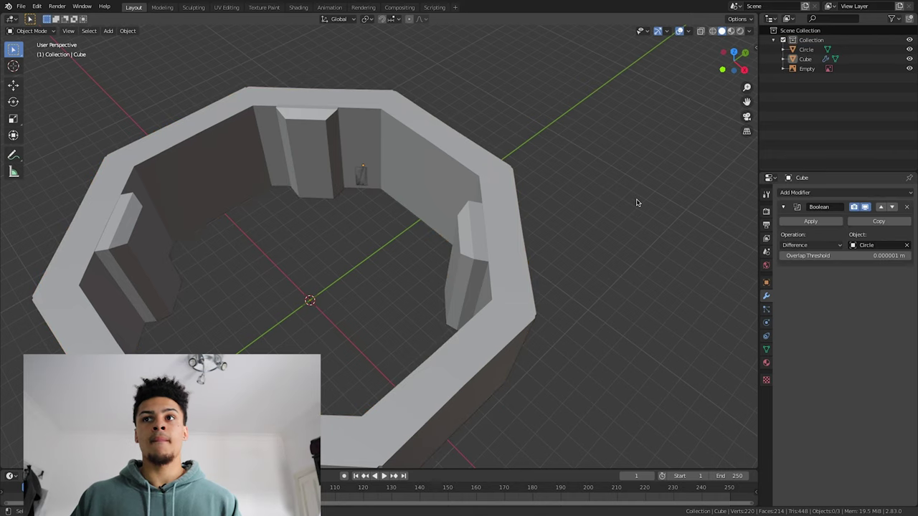
{"action": "key", "text": "ctrl+z"}
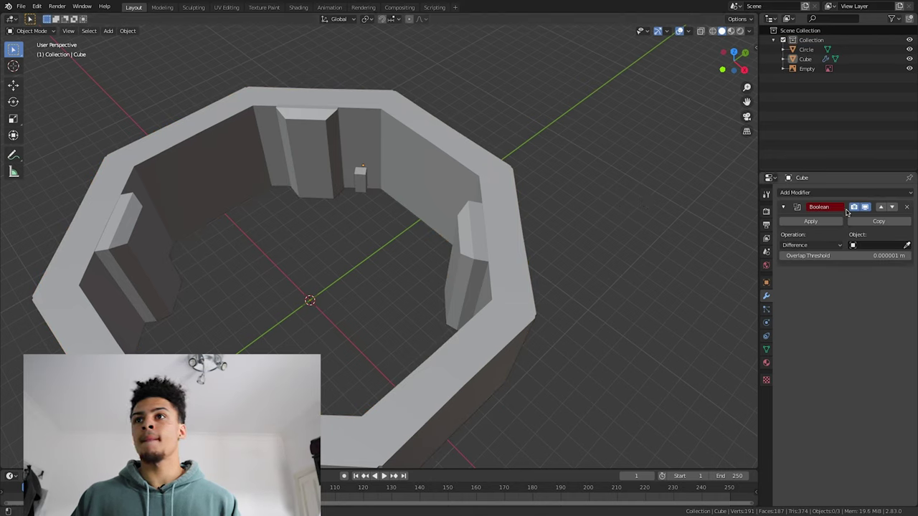
{"action": "left_click", "coordinate": [831, 246]}
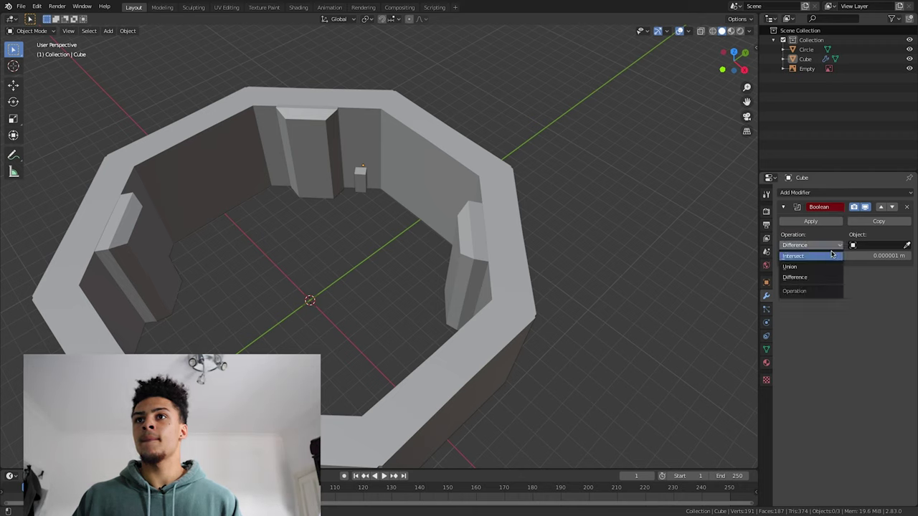
{"action": "left_click", "coordinate": [832, 255]}
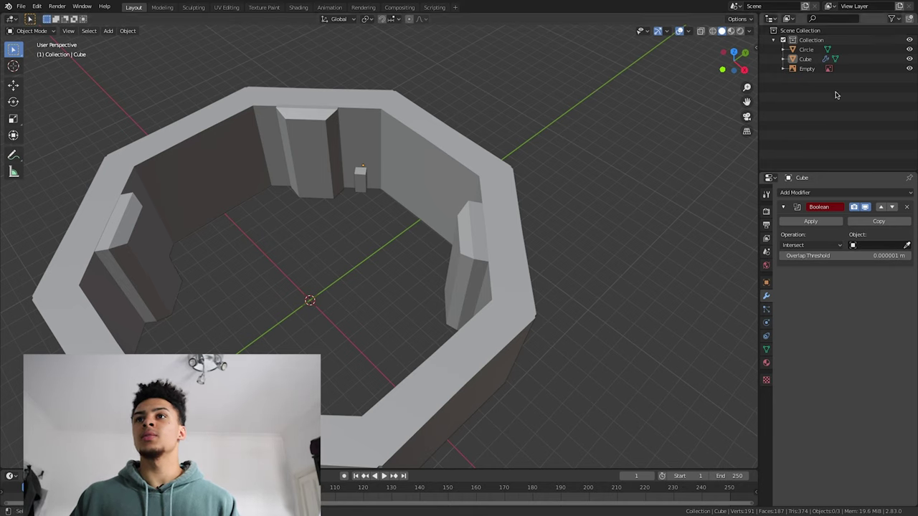
{"action": "left_click", "coordinate": [908, 206]}
Step: Add a Boolean modifier to the Circle ring with Operation set to Intersect
{"action": "left_click", "coordinate": [806, 50]}
{"action": "left_click", "coordinate": [797, 193]}
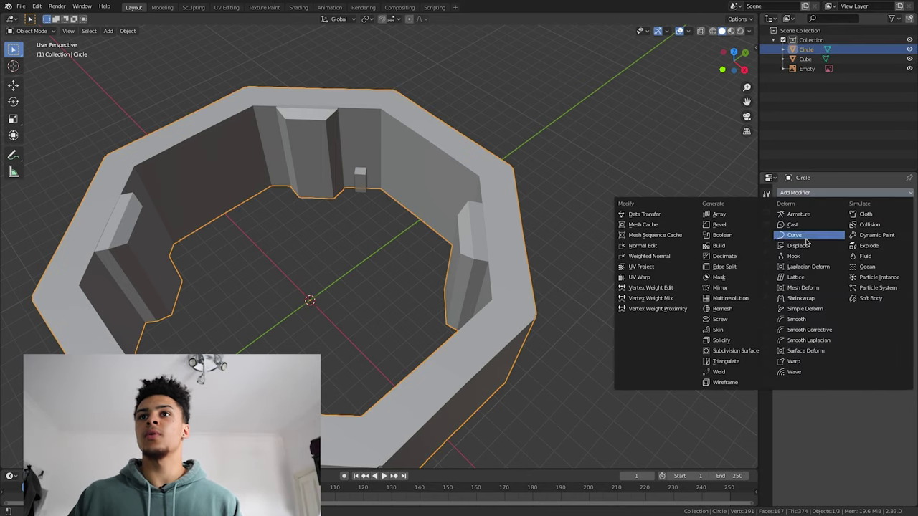
{"action": "left_click", "coordinate": [727, 235]}
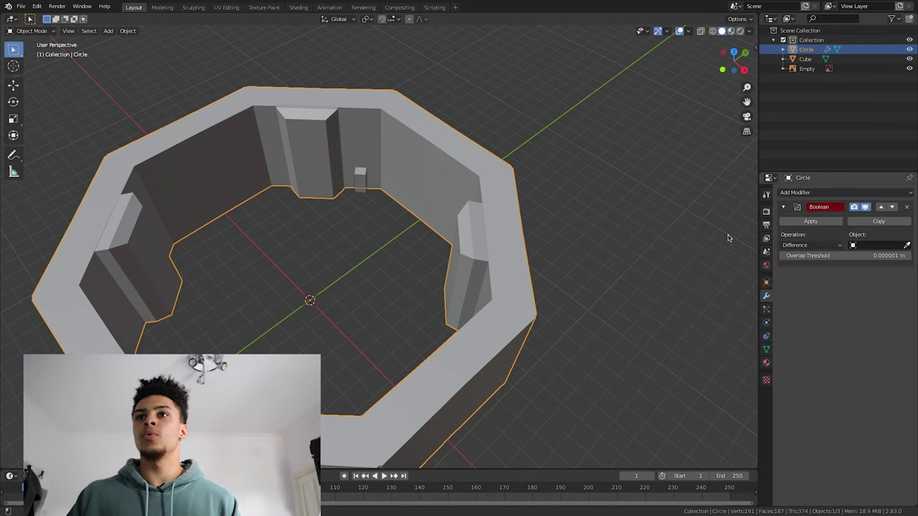
{"action": "left_click", "coordinate": [818, 246]}
{"action": "left_click", "coordinate": [818, 256]}
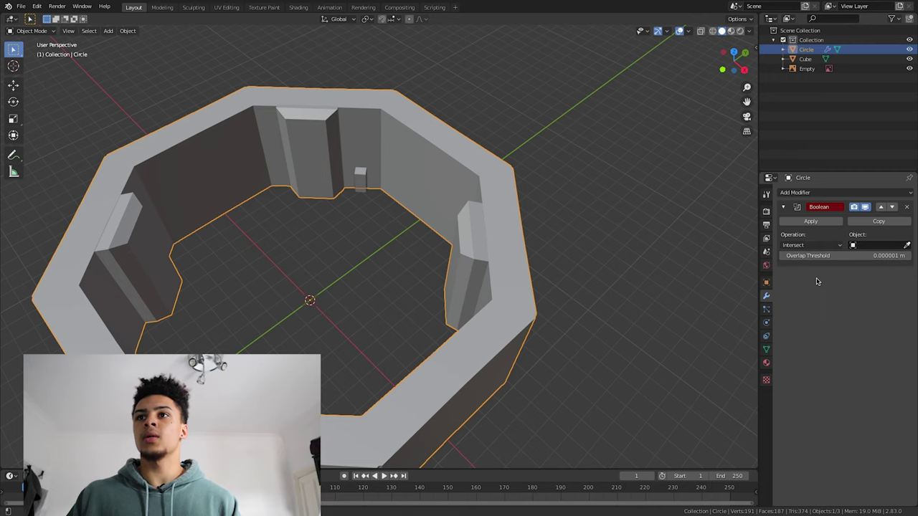
Step: Eyedropper the Cube as the Boolean object, inspect the intersection, then undo the pick
{"action": "left_click", "coordinate": [906, 245]}
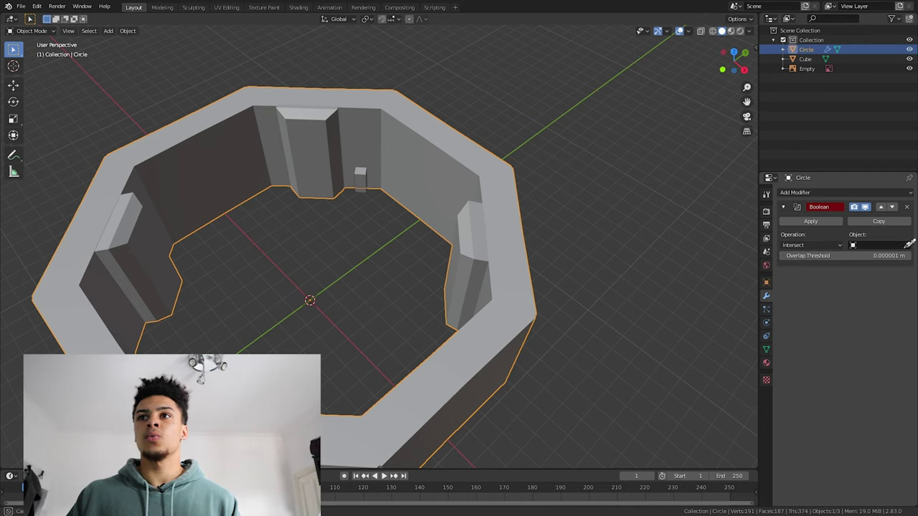
{"action": "left_click", "coordinate": [360, 178]}
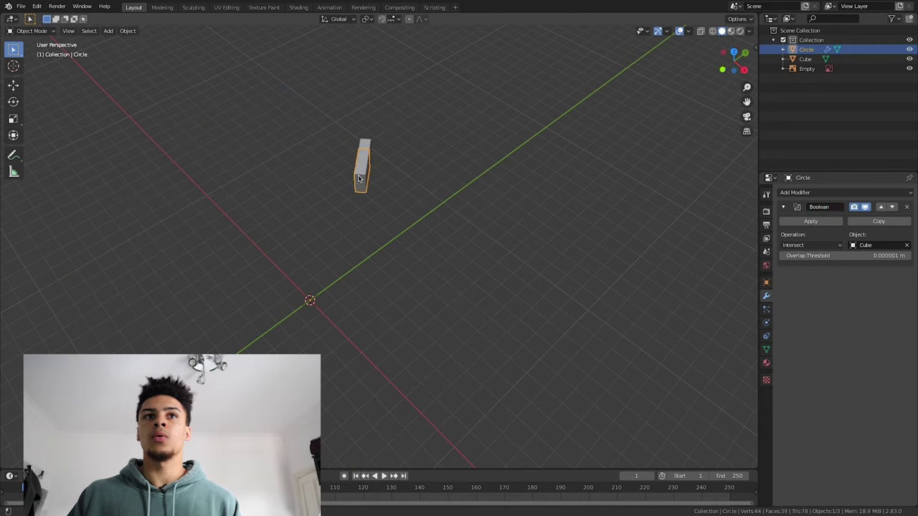
{"action": "mouse_move", "coordinate": [403, 183]}
{"action": "middle_mouse_down"}
{"action": "mouse_move", "coordinate": [354, 177]}
{"action": "mouse_move", "coordinate": [400, 183]}
{"action": "middle_mouse_up"}
{"action": "key", "text": "ctrl+z"}
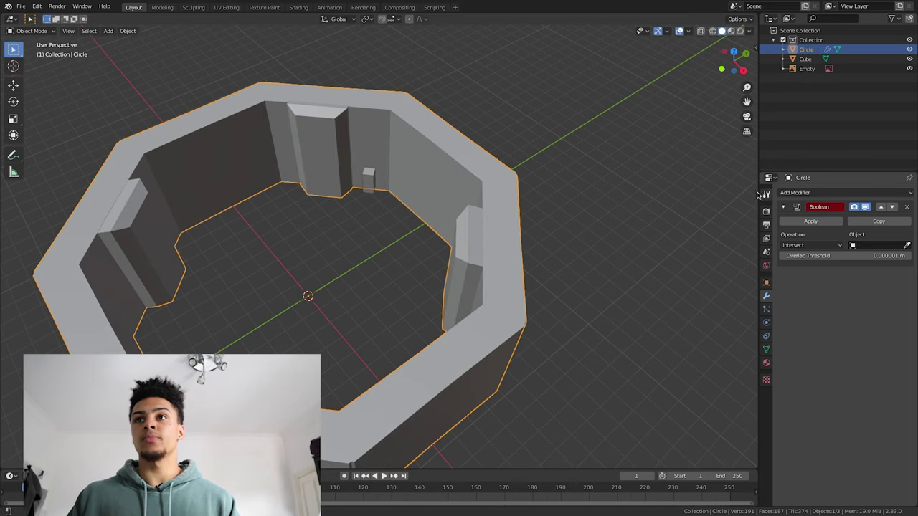
Step: Switch to Difference, target the Cube again, and trial-apply the Boolean before undoing
{"action": "left_click", "coordinate": [810, 245]}
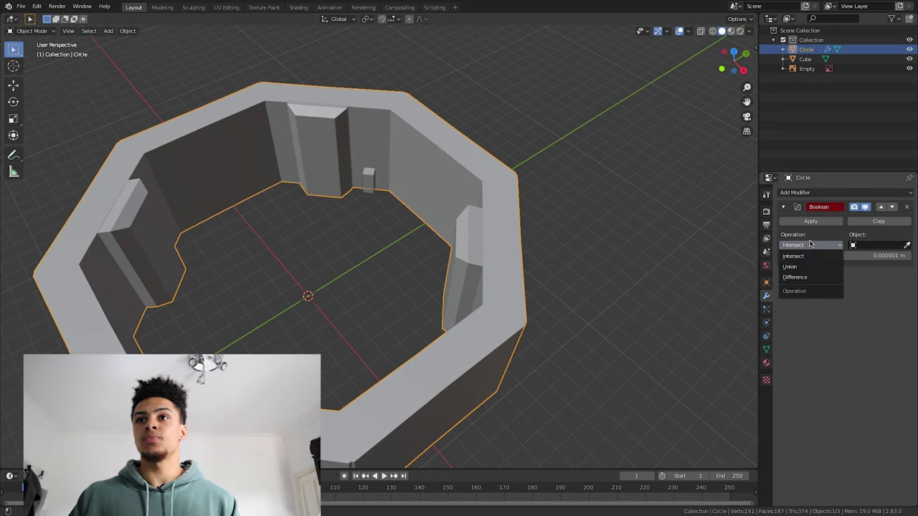
{"action": "left_click", "coordinate": [819, 277]}
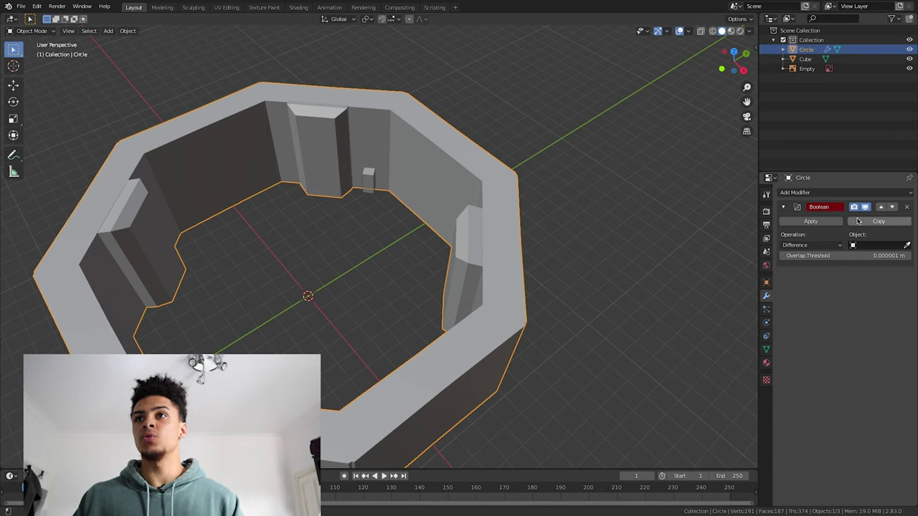
{"action": "left_click", "coordinate": [799, 223]}
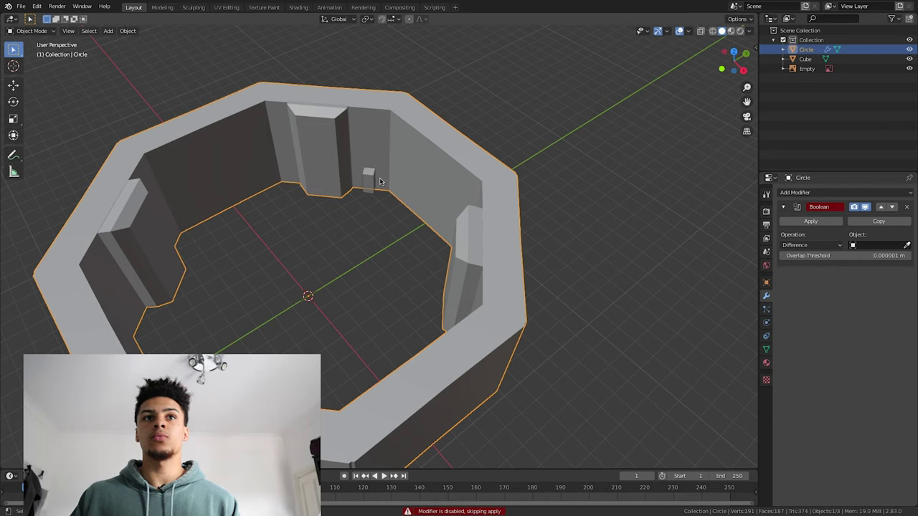
{"action": "left_click", "coordinate": [907, 245]}
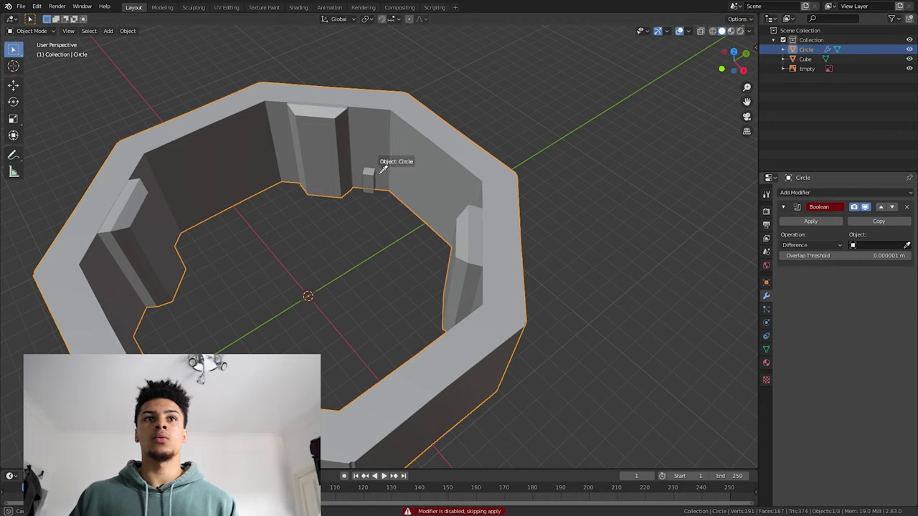
{"action": "left_click", "coordinate": [371, 180]}
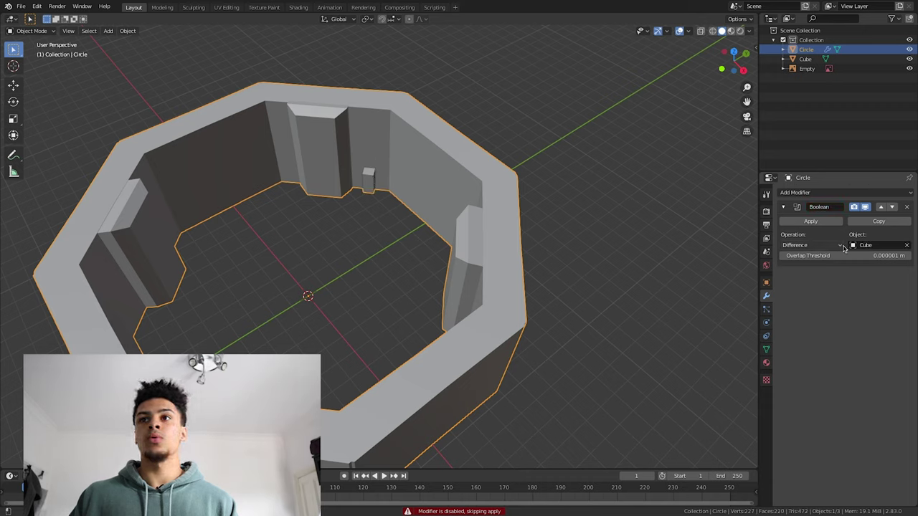
{"action": "left_click", "coordinate": [832, 221]}
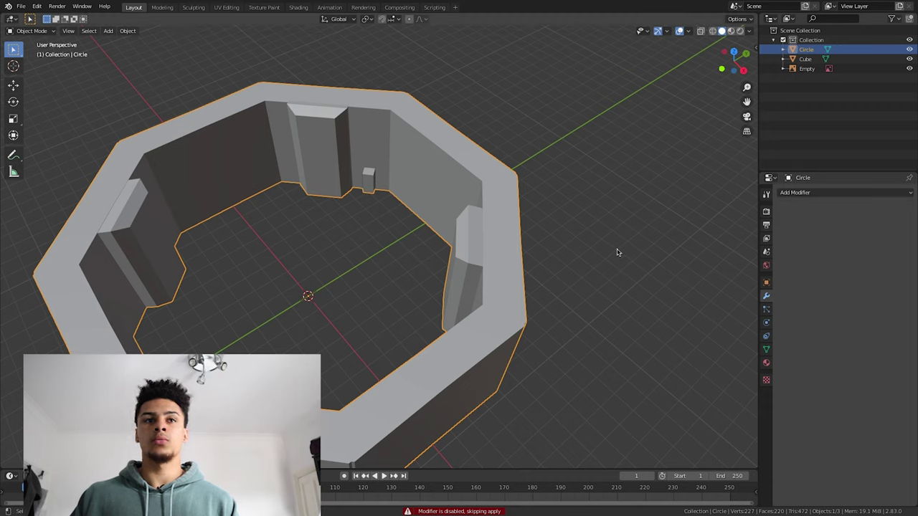
{"action": "key", "text": "ctrl+z"}
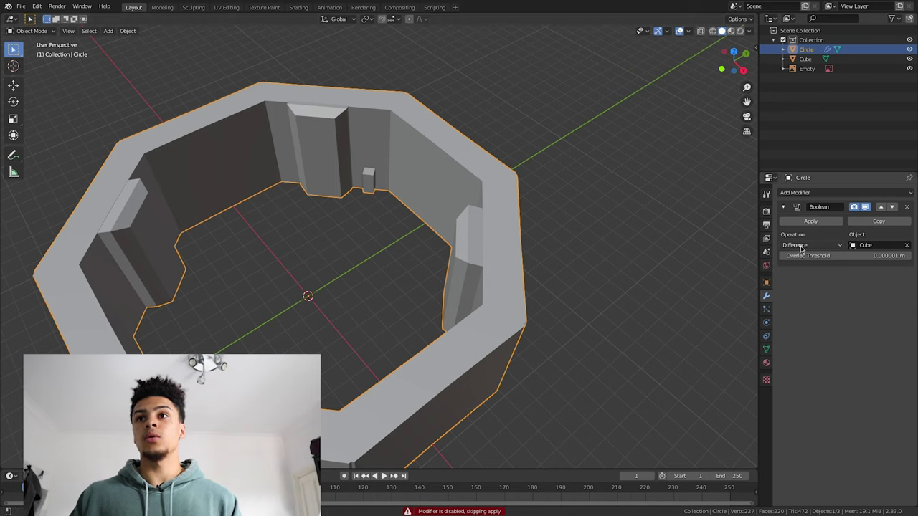
Step: Toggle the Operation between Union and Intersect, leaving it on Union
{"action": "left_click", "coordinate": [809, 246]}
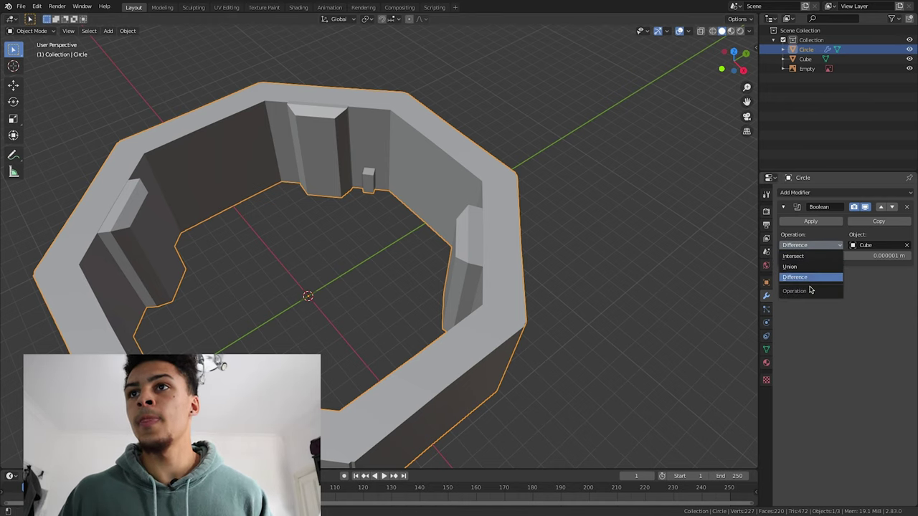
{"action": "left_click", "coordinate": [804, 269]}
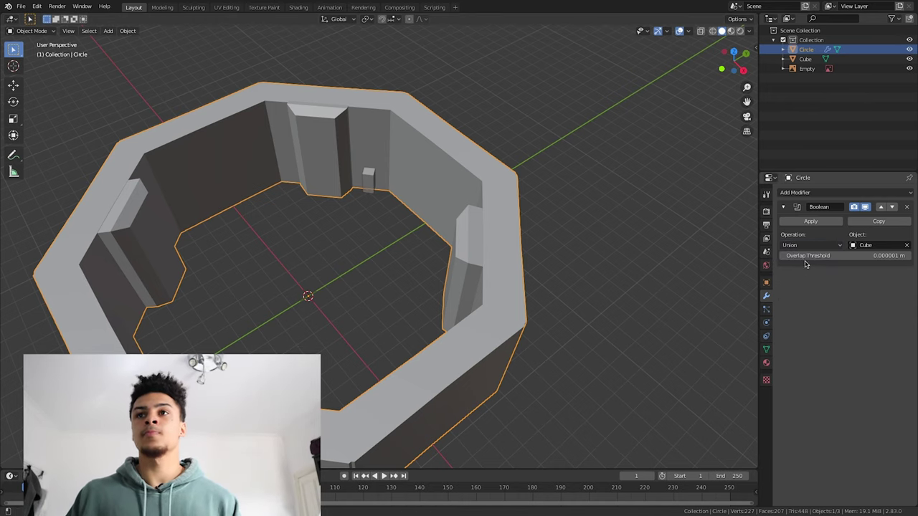
{"action": "left_click", "coordinate": [809, 245]}
{"action": "left_click", "coordinate": [811, 257]}
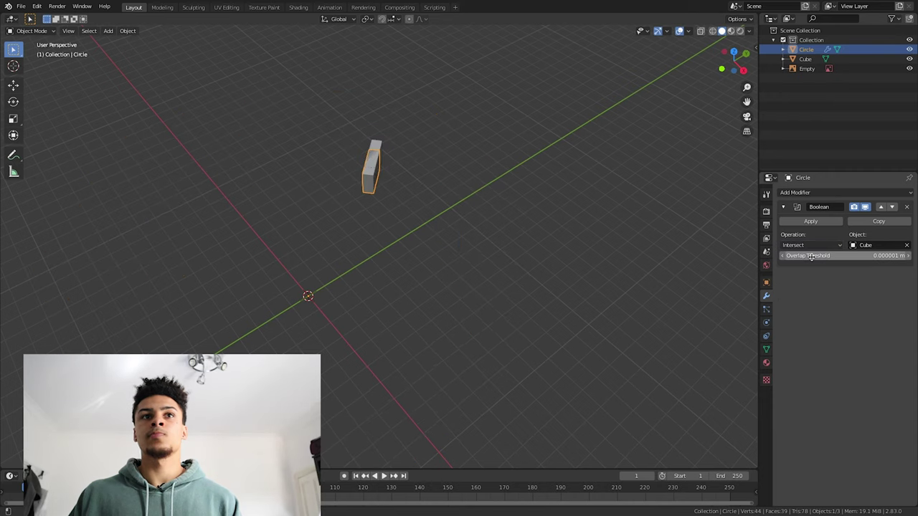
{"action": "left_click", "coordinate": [810, 245]}
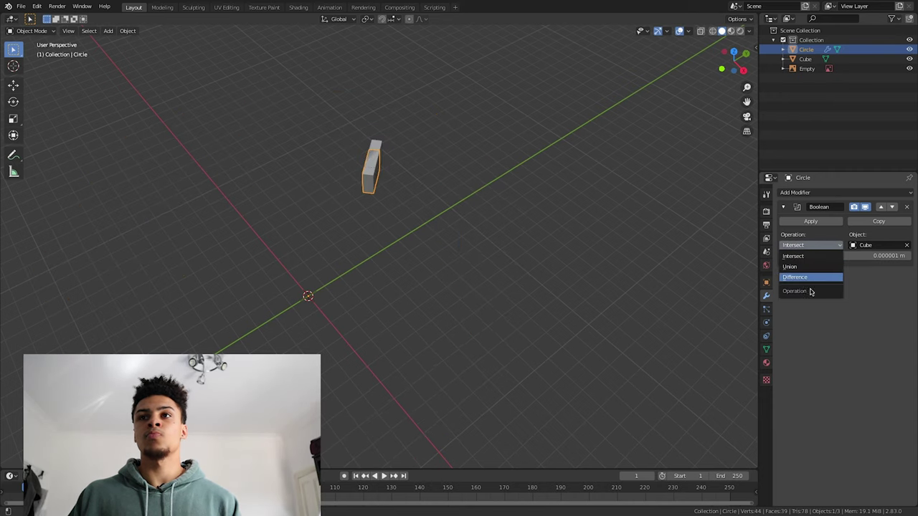
{"action": "key", "text": "ctrl+z"}
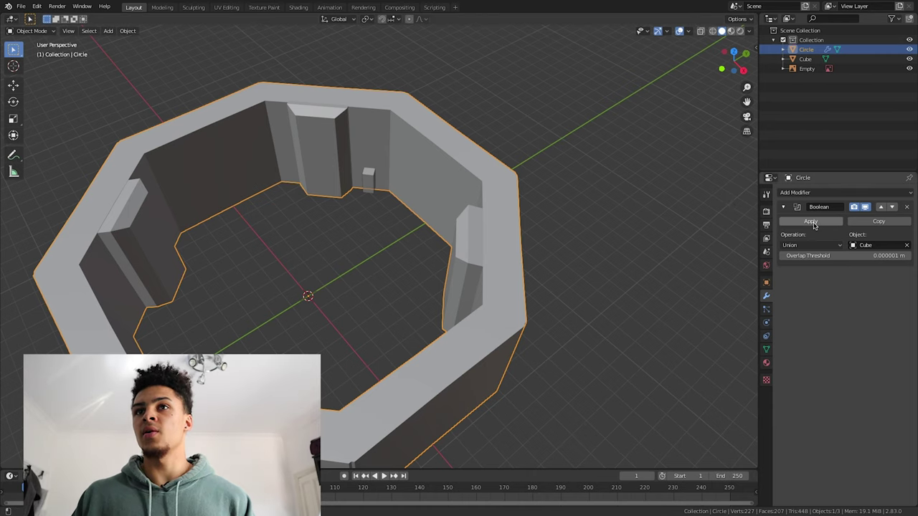
Step: Give the small Cube an Intersect Boolean modifier targeting the Circle ring
{"action": "left_click", "coordinate": [805, 58]}
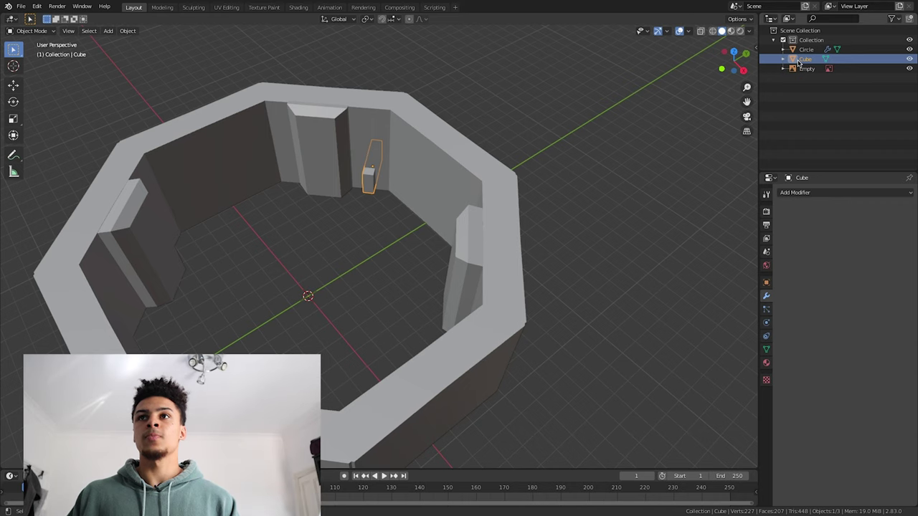
{"action": "left_click", "coordinate": [814, 194]}
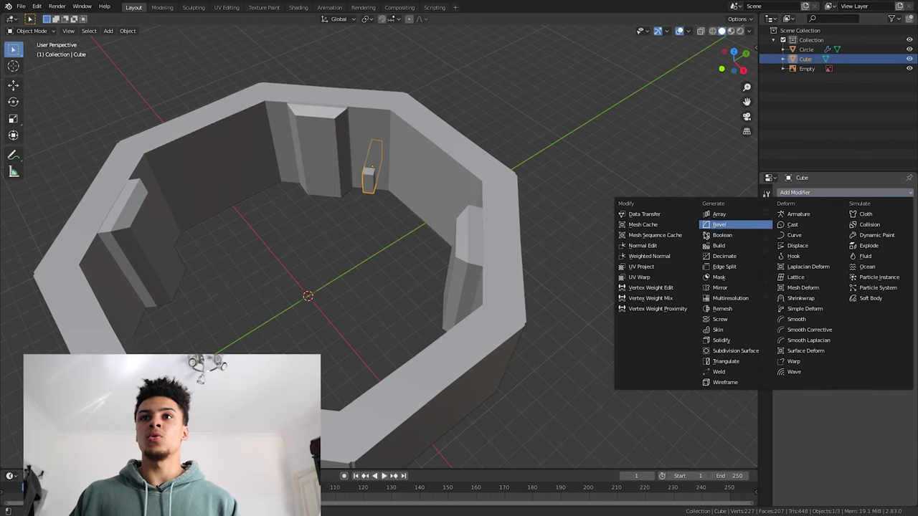
{"action": "left_click", "coordinate": [712, 235]}
{"action": "left_click", "coordinate": [907, 244]}
{"action": "left_click", "coordinate": [527, 261]}
{"action": "left_click", "coordinate": [829, 247]}
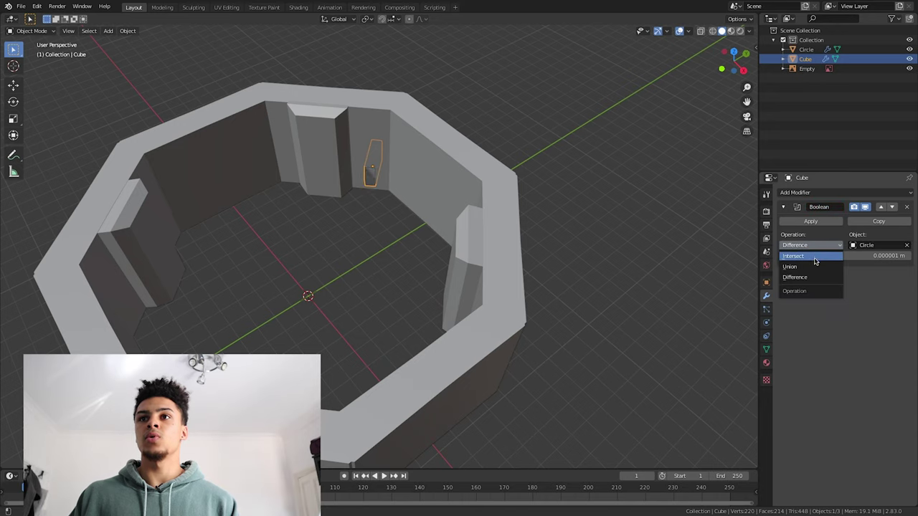
{"action": "left_click", "coordinate": [815, 262]}
Step: Inspect the result, then delete the small Cube from its right-click context menu
{"action": "middle_click_drag", "start_coordinate": [448, 217], "coordinate": [379, 186]}
{"action": "scroll", "coordinate": [405, 213], "scroll_direction": "up", "scroll_amount": 5}
{"action": "scroll", "coordinate": [389, 157], "scroll_direction": "down", "scroll_amount": 3}
{"action": "left_click", "coordinate": [379, 188]}
{"action": "left_click", "coordinate": [379, 186]}
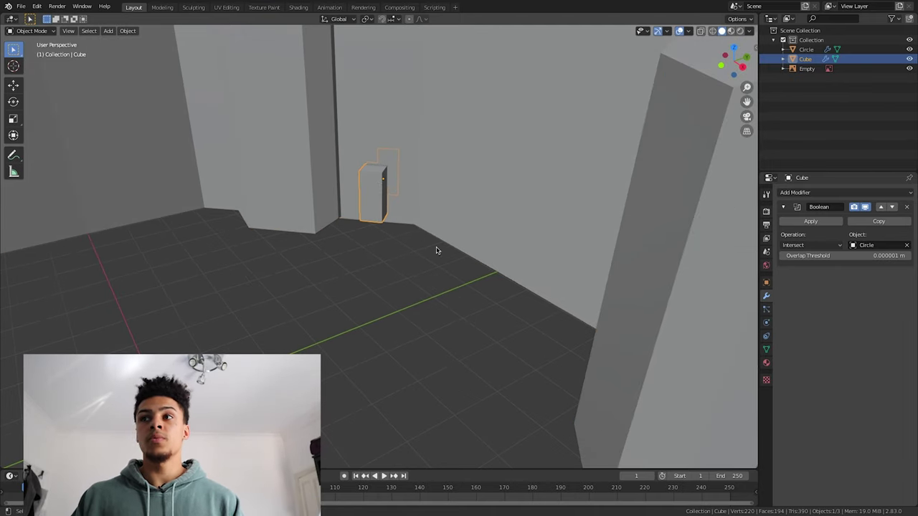
{"action": "scroll", "coordinate": [341, 144], "scroll_direction": "down", "scroll_amount": 3}
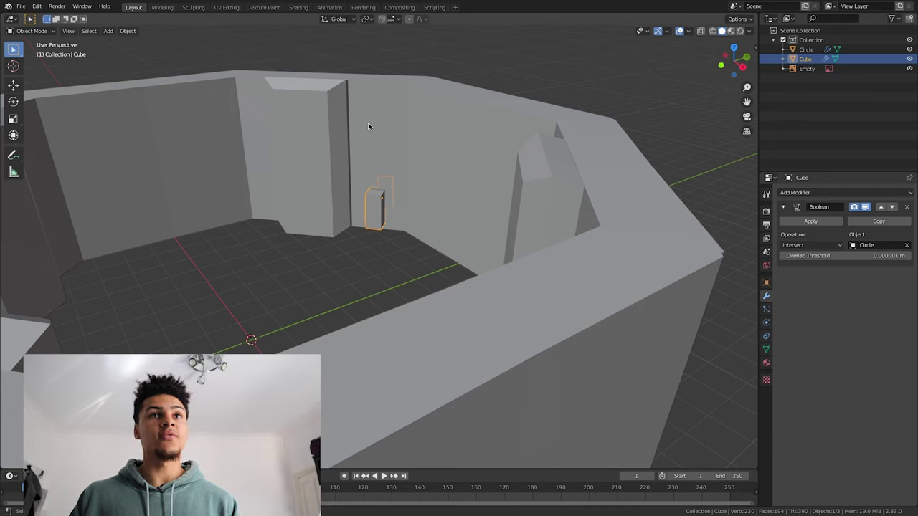
{"action": "right_click", "coordinate": [370, 217]}
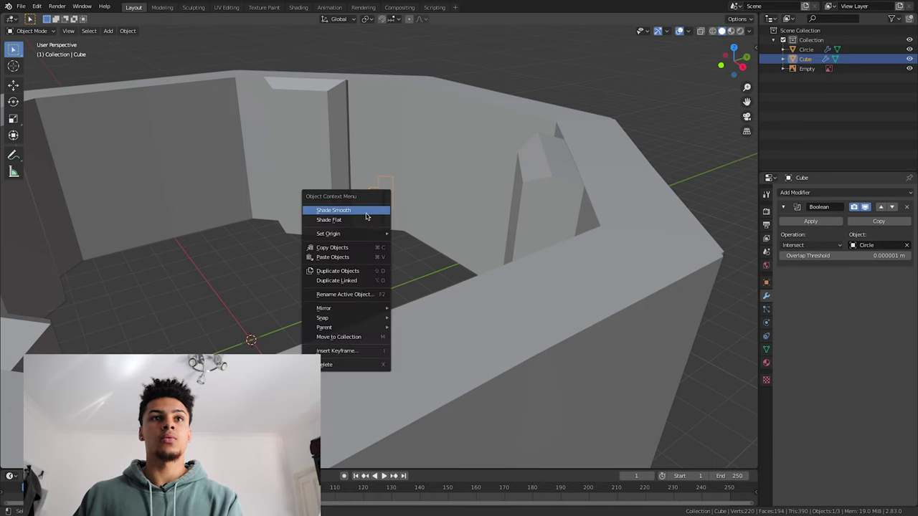
{"action": "left_click", "coordinate": [351, 365]}
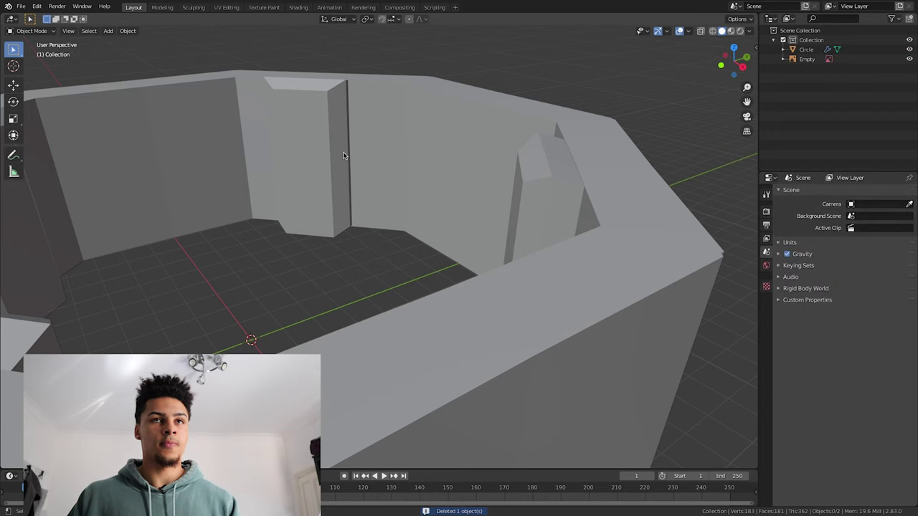
Step: In Edit Mode, inset a Circle wall face, move the panel higher, then undo it
{"action": "left_click", "coordinate": [385, 162]}
{"action": "key", "text": "Tab"}
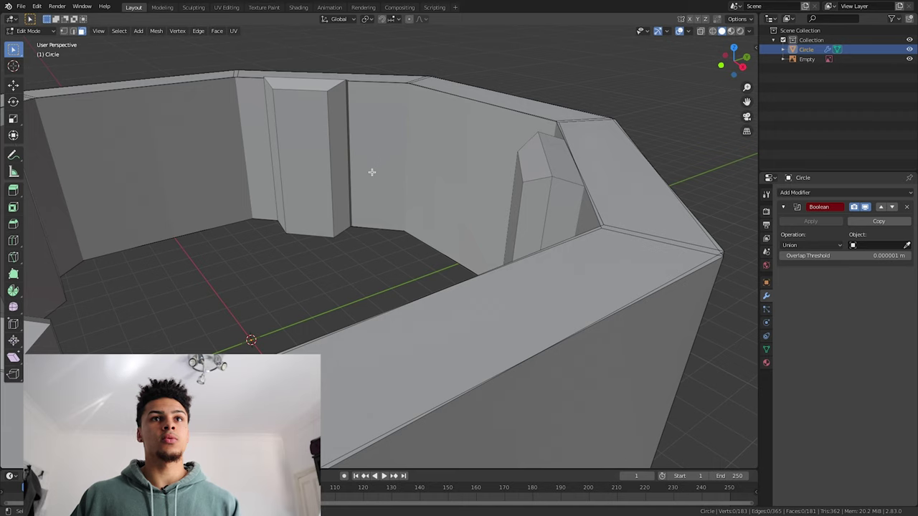
{"action": "left_click", "coordinate": [379, 170]}
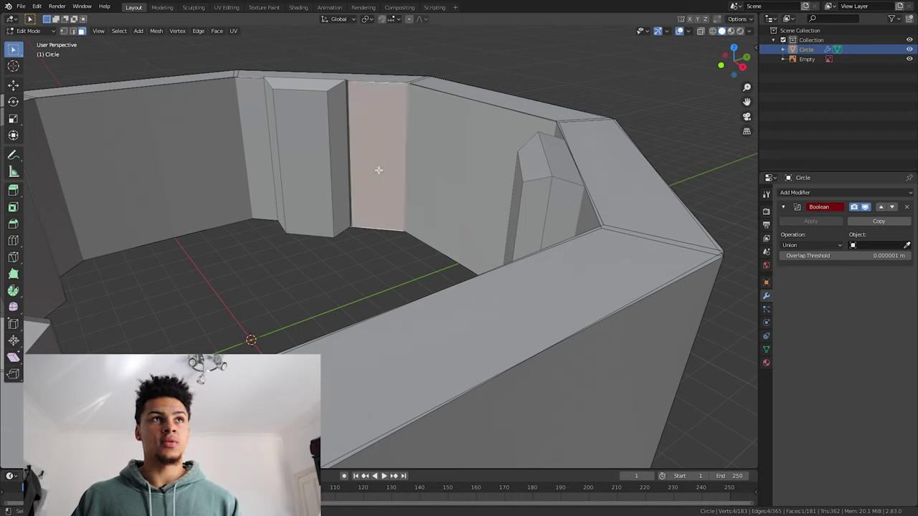
{"action": "key", "text": "i"}
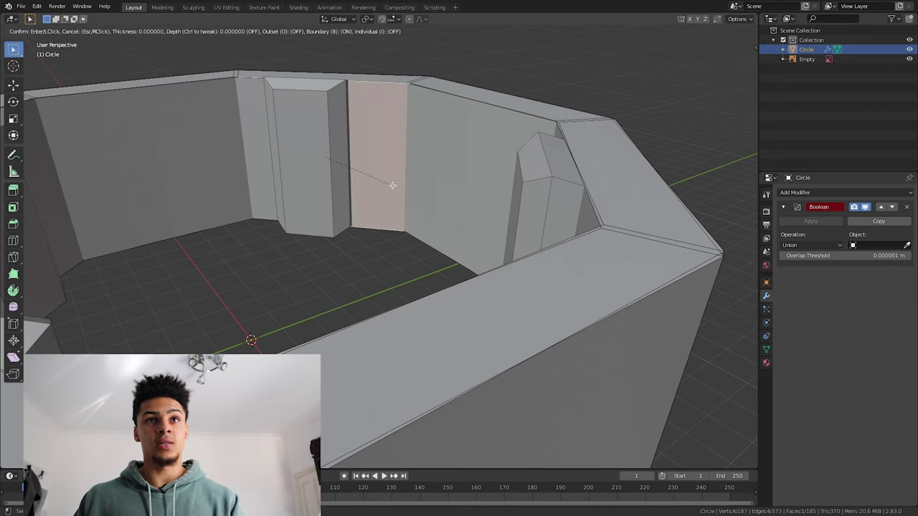
{"action": "left_click", "coordinate": [350, 177]}
{"action": "key", "text": "g"}
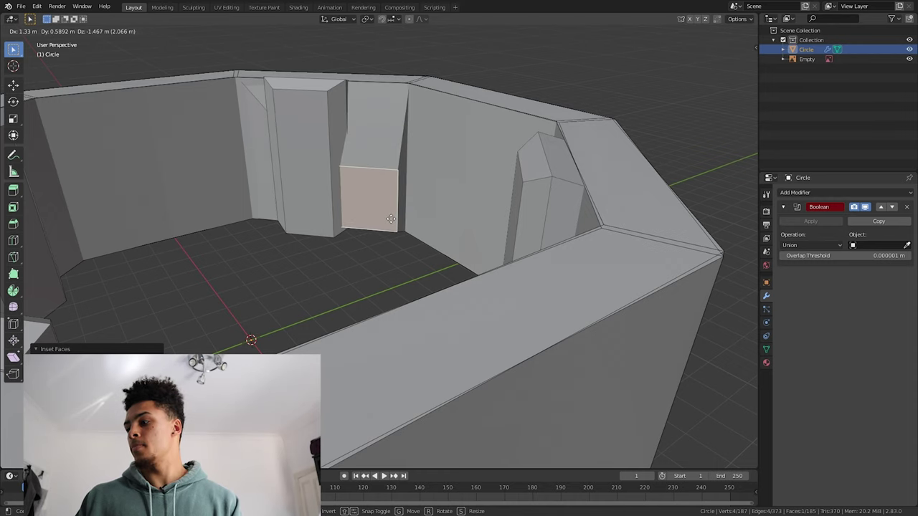
{"action": "left_click", "coordinate": [373, 185]}
{"action": "key", "text": "ctrl+x"}
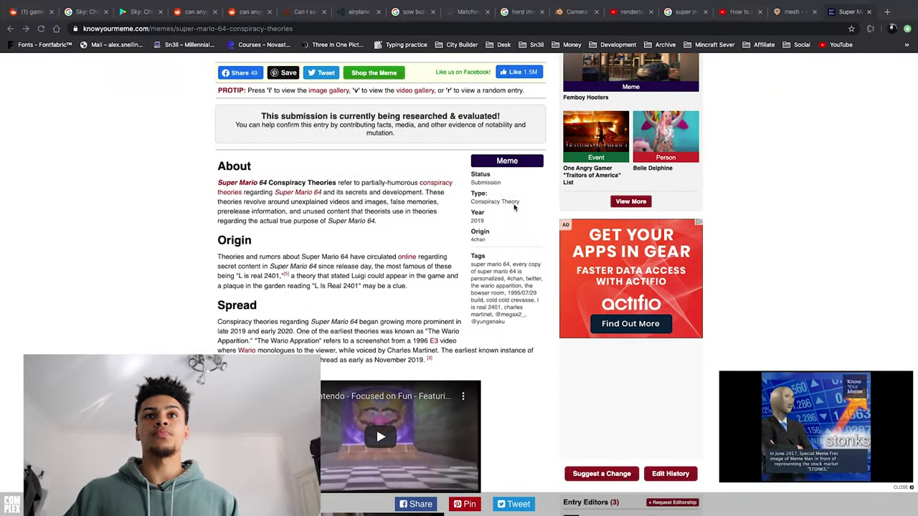
Step: Switch to the YouTube Blender boolean tutorial and skip ahead in the video
{"action": "left_click", "coordinate": [741, 12]}
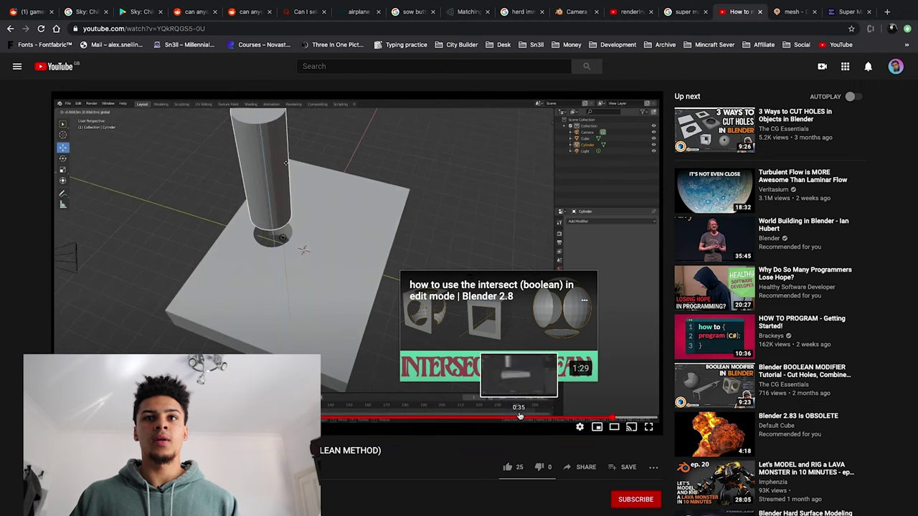
{"action": "left_click", "coordinate": [462, 418]}
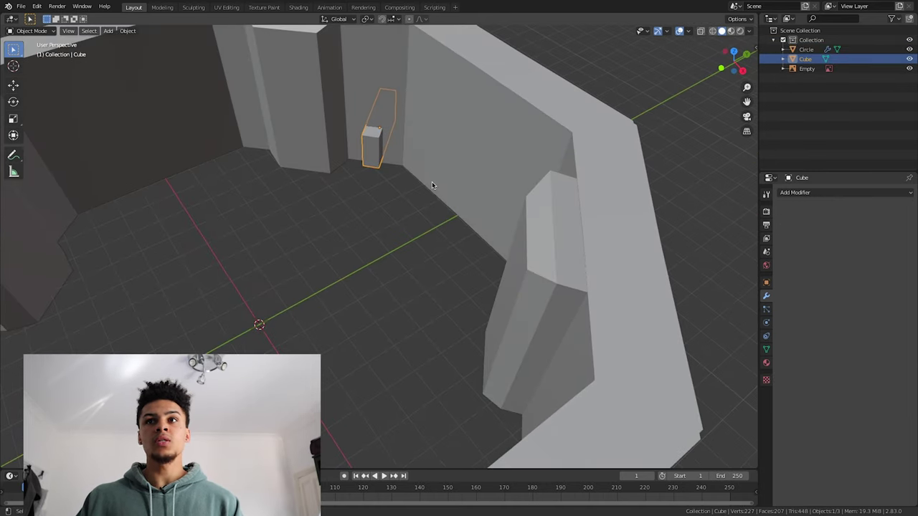
Step: Set the Circle wall's Boolean to Difference, apply it, and enter Edit Mode
{"action": "left_click", "coordinate": [430, 184]}
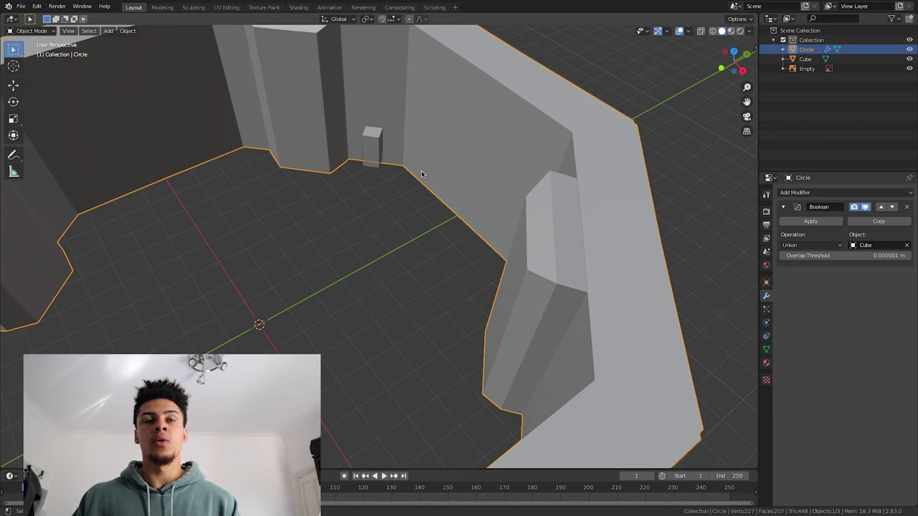
{"action": "left_click", "coordinate": [838, 247]}
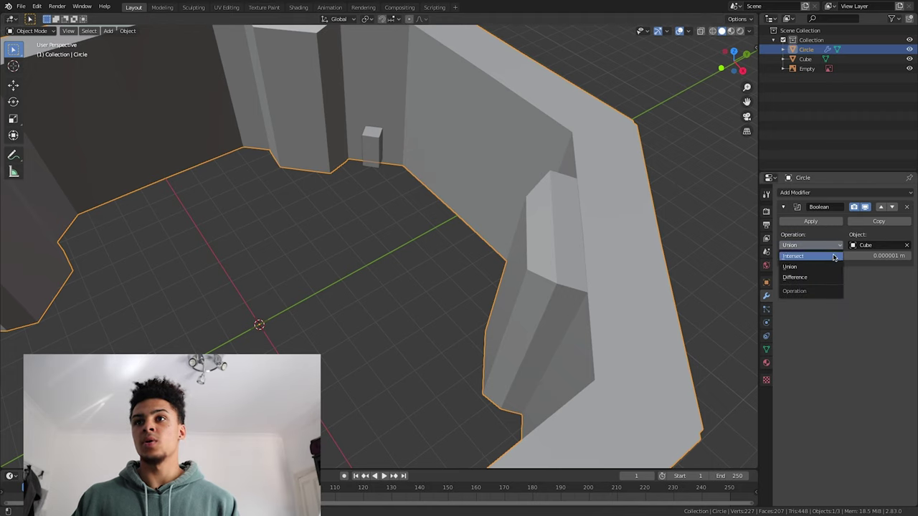
{"action": "left_click", "coordinate": [827, 279]}
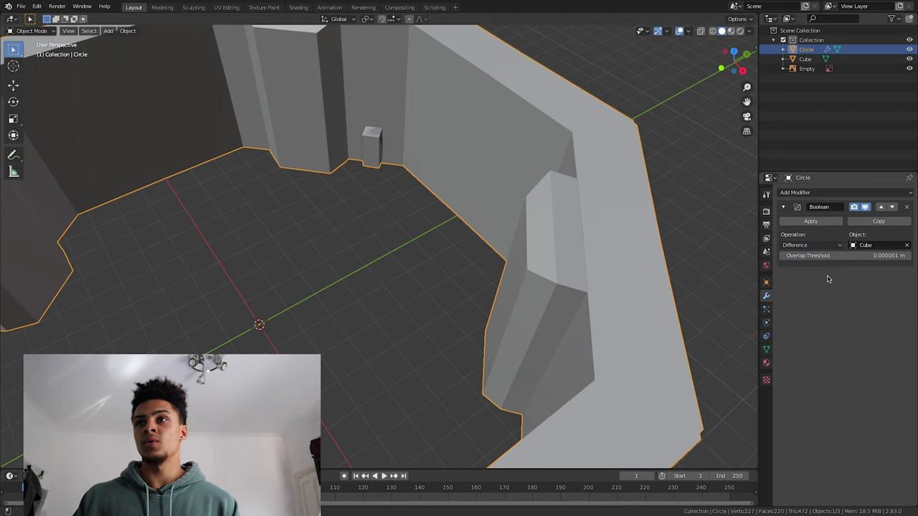
{"action": "left_click", "coordinate": [836, 224]}
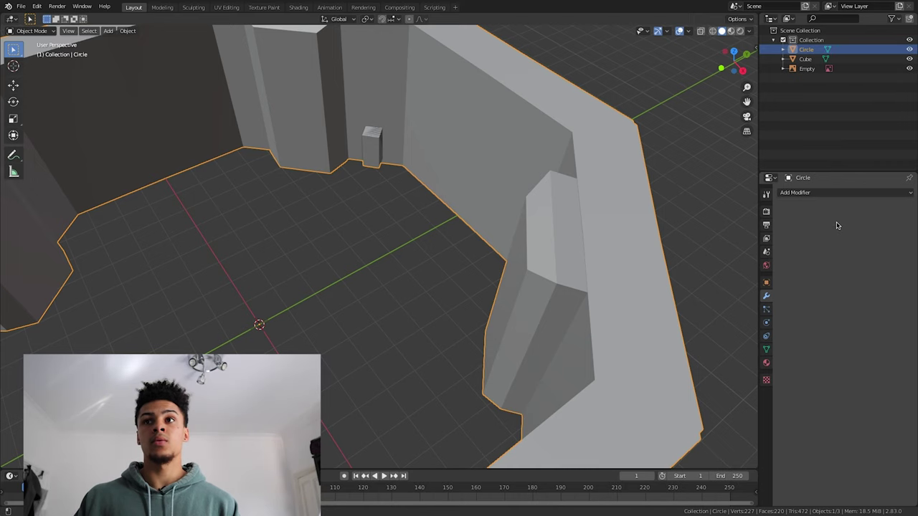
{"action": "key", "text": "Tab"}
Step: Deselect all, then delete two faces of the box with Delete Faces to hollow the niche
{"action": "key", "text": "alt+a"}
{"action": "left_click", "coordinate": [370, 152]}
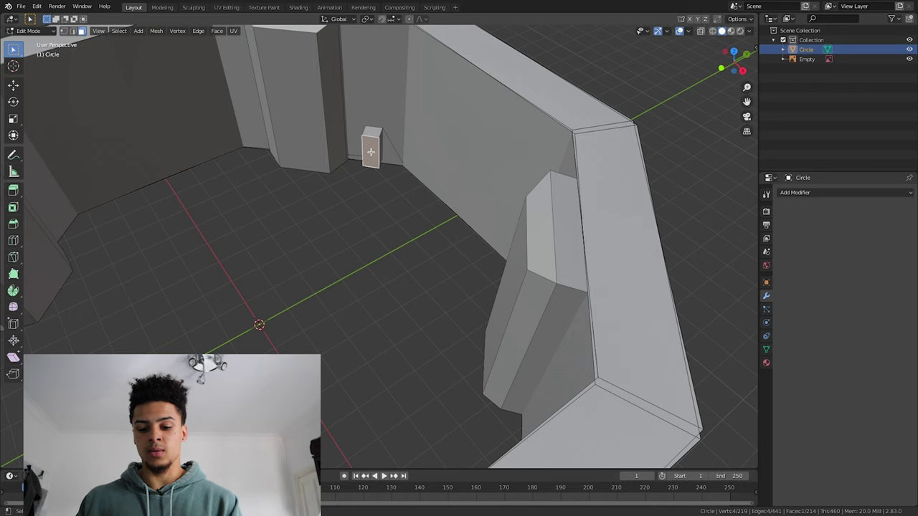
{"action": "right_click", "coordinate": [372, 150]}
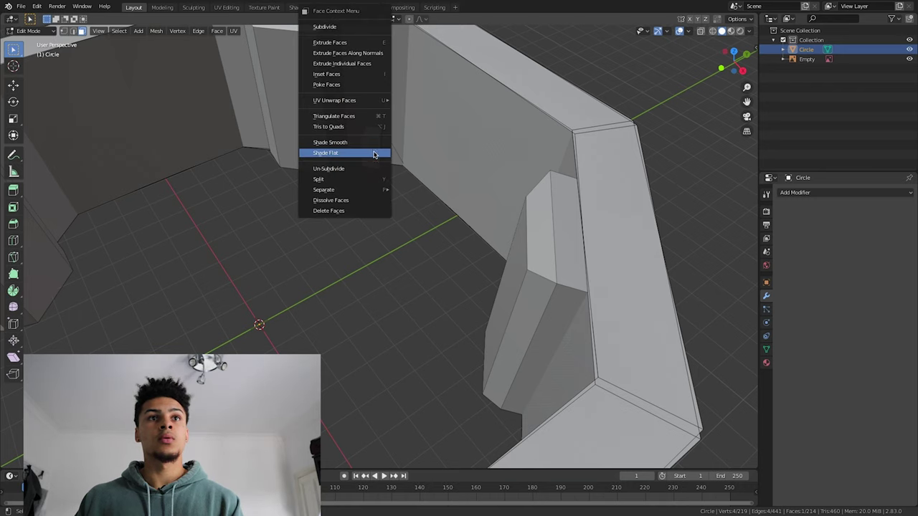
{"action": "left_click", "coordinate": [361, 209]}
{"action": "left_click", "coordinate": [373, 140]}
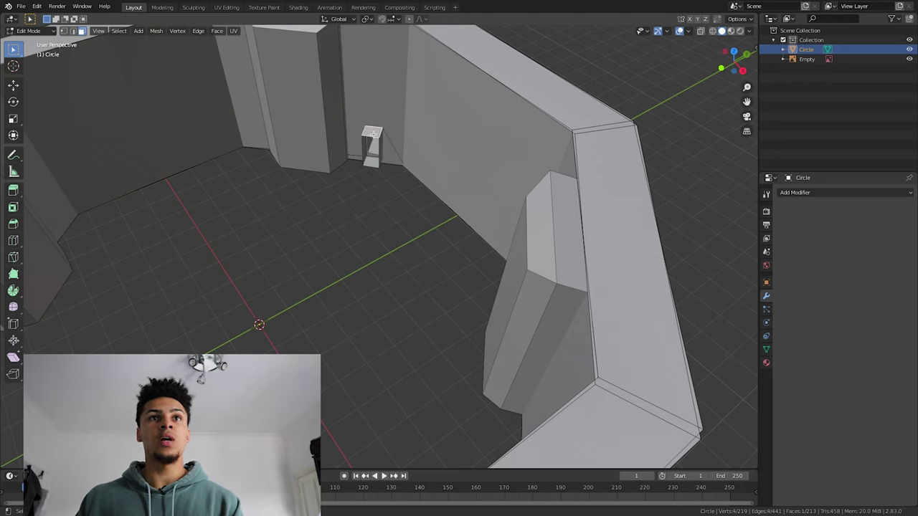
{"action": "right_click", "coordinate": [373, 142]}
{"action": "left_click", "coordinate": [359, 210]}
Step: Orbit out to view the whole octagonal room, then switch to the reference image desktop
{"action": "scroll", "coordinate": [359, 209], "scroll_direction": "down", "scroll_amount": 5}
{"action": "middle_click_drag", "start_coordinate": [354, 168], "coordinate": [224, 178]}
{"action": "scroll", "coordinate": [490, 385], "scroll_direction": "down", "scroll_amount": 2}
{"action": "scroll", "coordinate": [490, 385], "scroll_direction": "down", "scroll_amount": 3}
{"action": "middle_click_drag", "start_coordinate": [496, 388], "coordinate": [576, 403]}
{"action": "scroll", "coordinate": [385, 230], "scroll_direction": "up", "scroll_amount": 4}
{"action": "scroll", "coordinate": [384, 239], "scroll_direction": "down", "scroll_amount": 1}
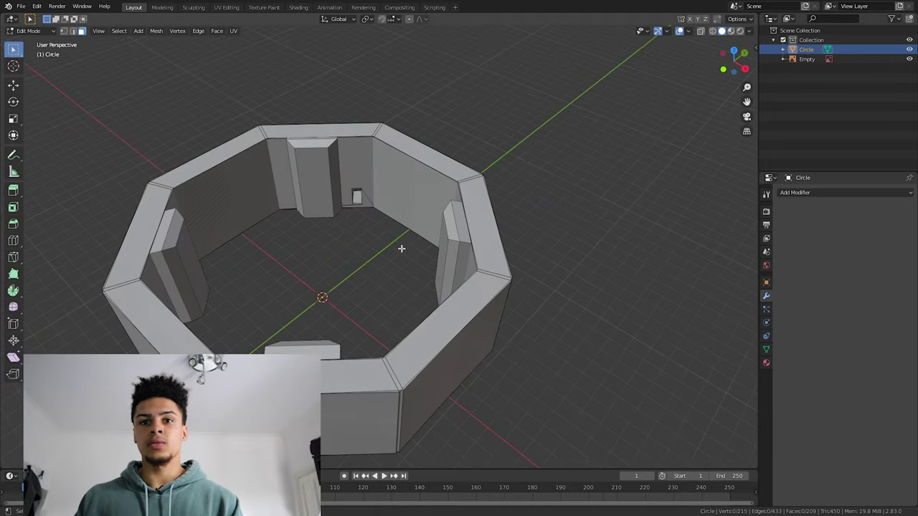
{"action": "key", "text": "ctrl+Left"}
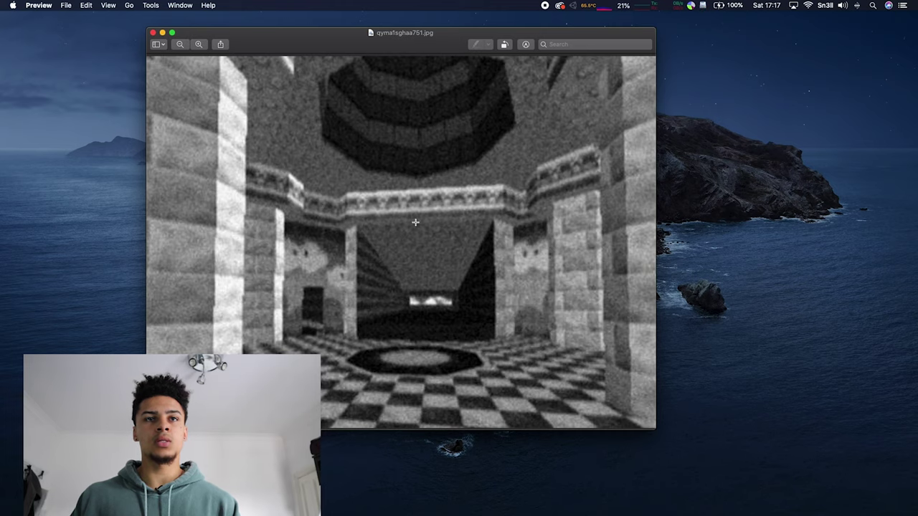
Step: Return from the hall reference photo in Preview to the Blender scene
{"action": "key", "text": "super+Tab"}
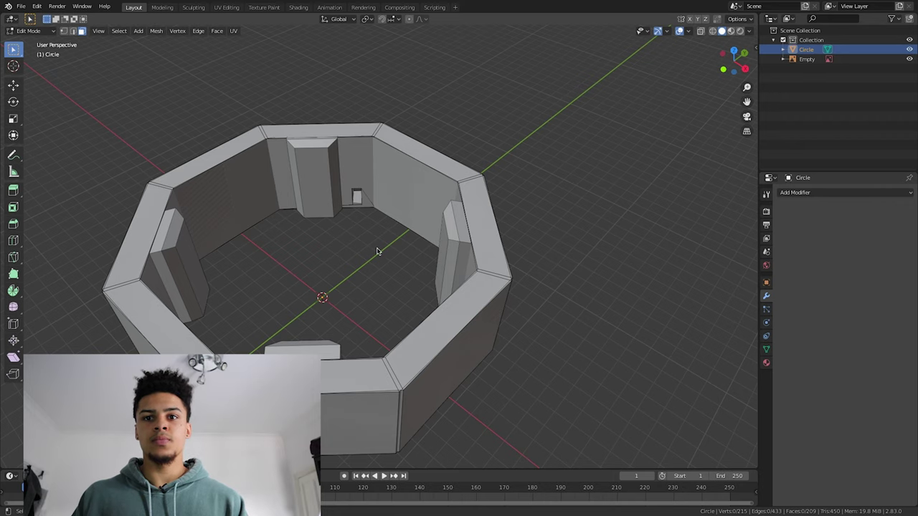
Step: Delete the far wall face to open a gap in the ring, then return to Object Mode
{"action": "middle_click_drag", "start_coordinate": [383, 248], "coordinate": [380, 176]}
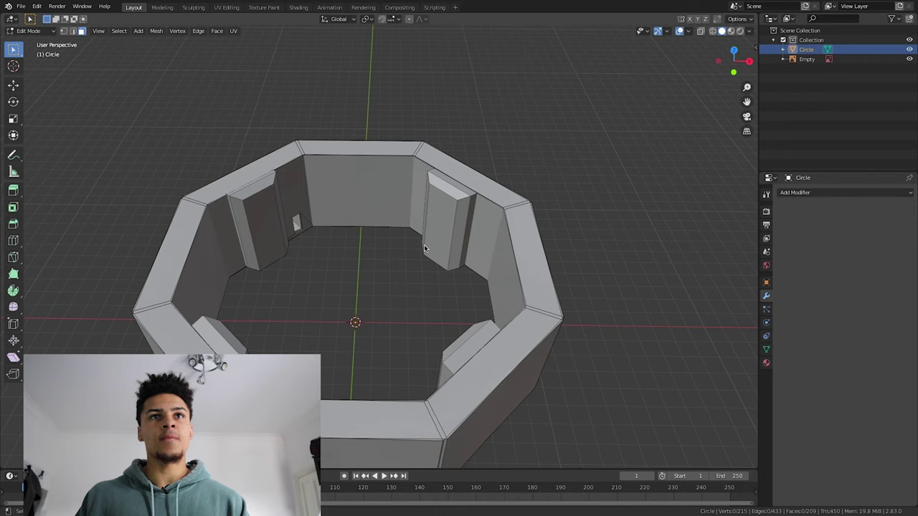
{"action": "left_click", "coordinate": [375, 170]}
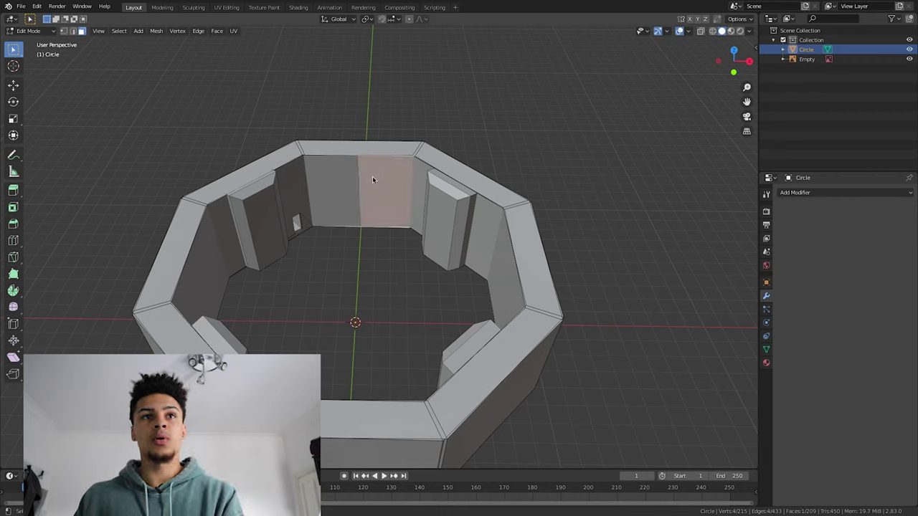
{"action": "right_click", "coordinate": [368, 182]}
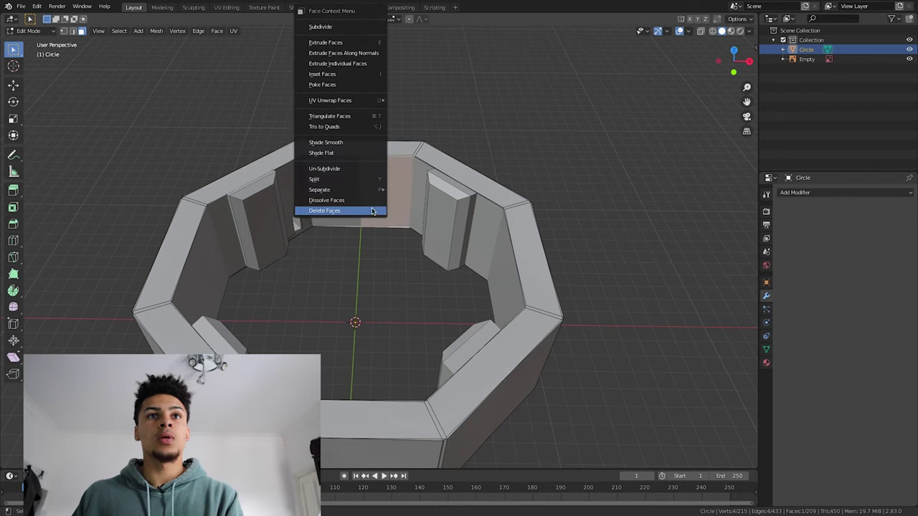
{"action": "left_click", "coordinate": [370, 210]}
{"action": "right_click", "coordinate": [367, 195]}
{"action": "key", "text": "Escape"}
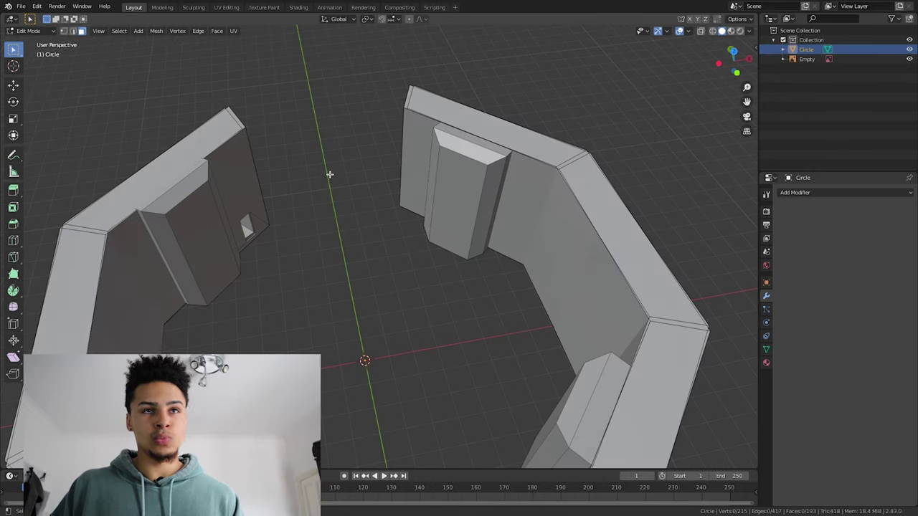
{"action": "middle_click_drag", "start_coordinate": [353, 208], "coordinate": [361, 217], "text": "shift"}
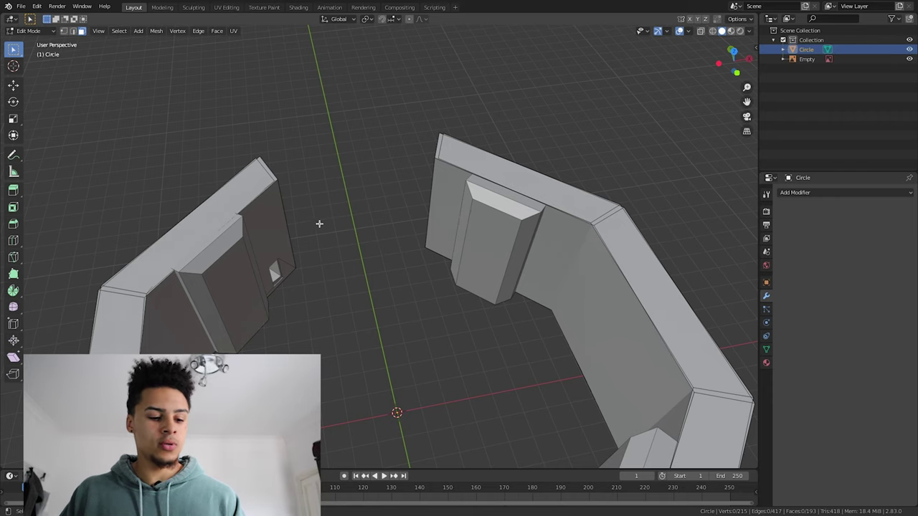
{"action": "key", "text": "Tab"}
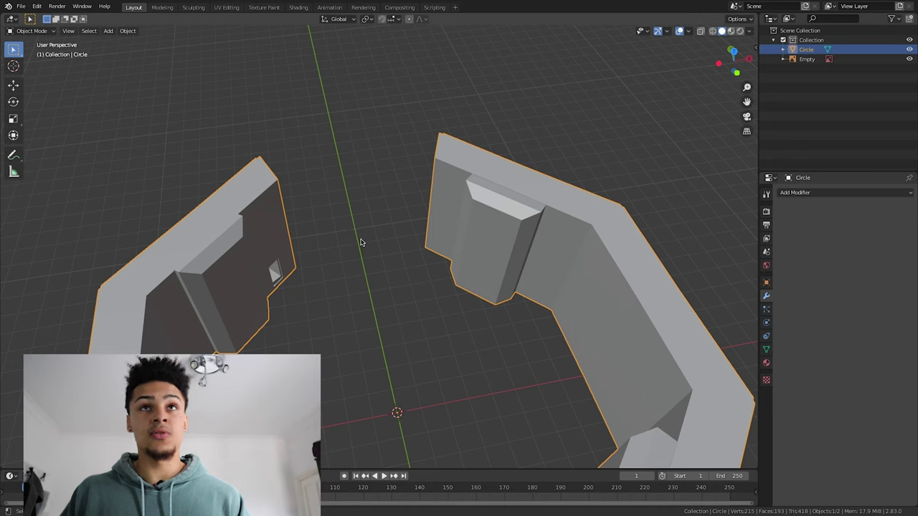
Step: Add a new cube and move it along the Y axis
{"action": "key", "text": "shift+a"}
{"action": "mouse_move", "coordinate": [365, 248]}
{"action": "left_click", "coordinate": [399, 247]}
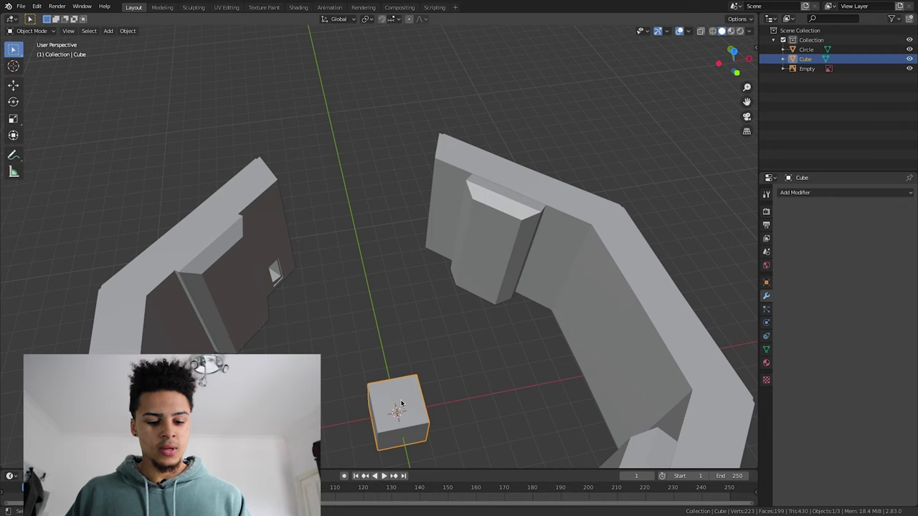
{"action": "key", "text": "g"}
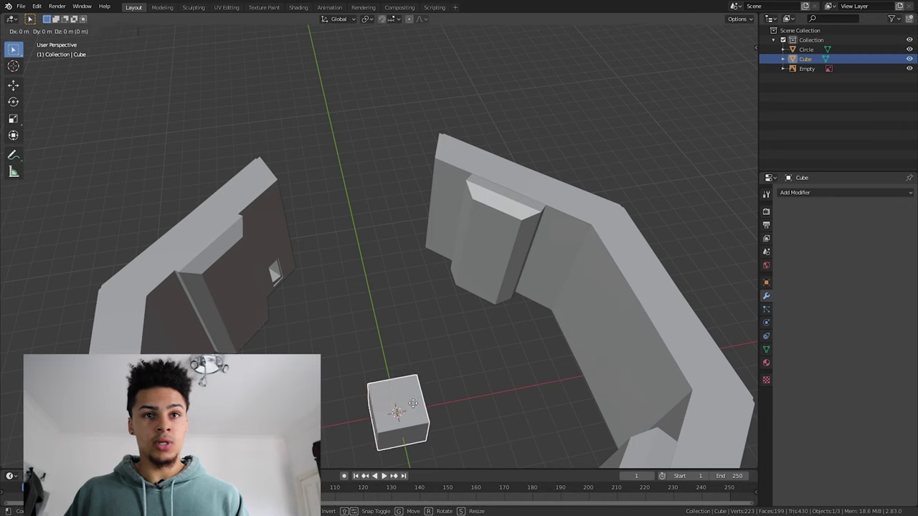
{"action": "key", "text": "y"}
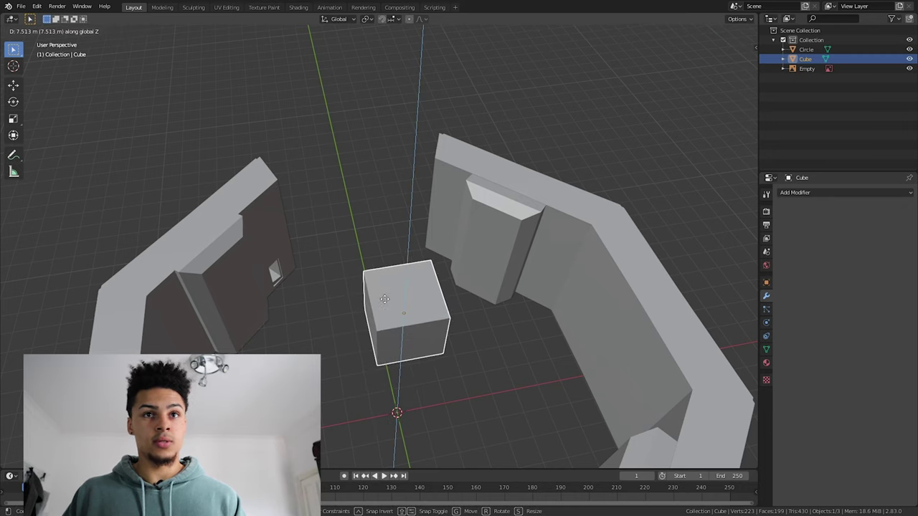
{"action": "key", "text": "x"}
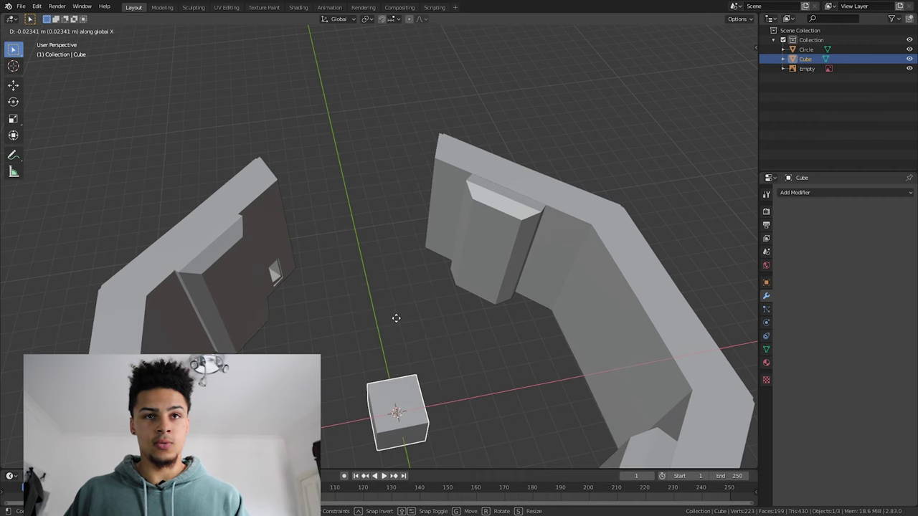
{"action": "key", "text": "y"}
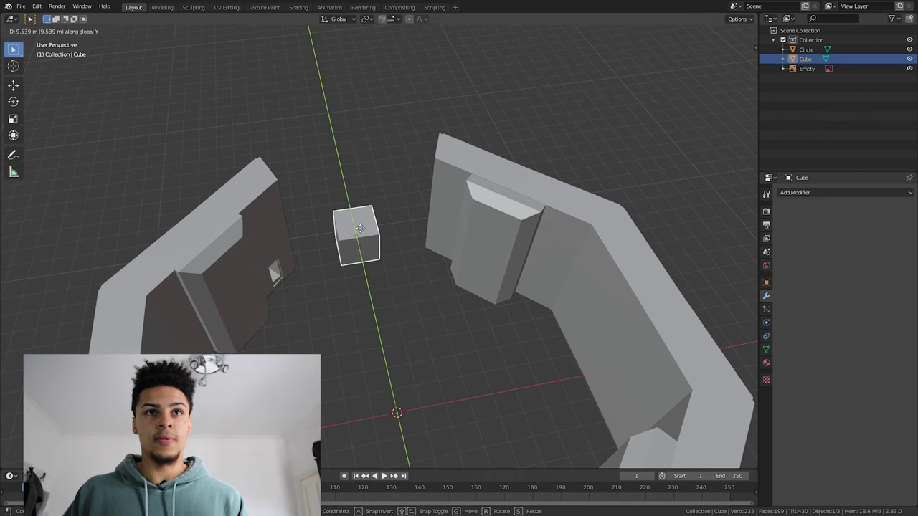
{"action": "left_click", "coordinate": [361, 229]}
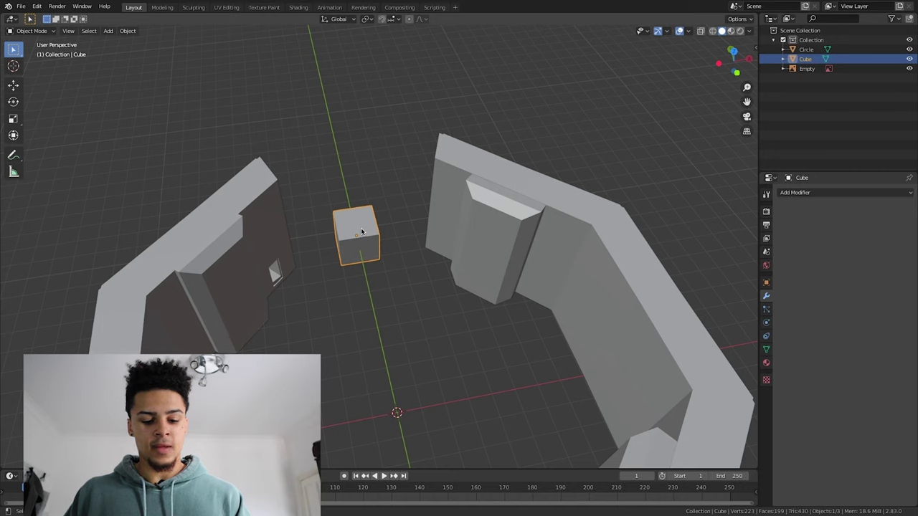
Step: Reposition the cube along X and then Y to sit beside the end of the wall
{"action": "key", "text": "g"}
{"action": "key", "text": "z"}
{"action": "key", "text": "x"}
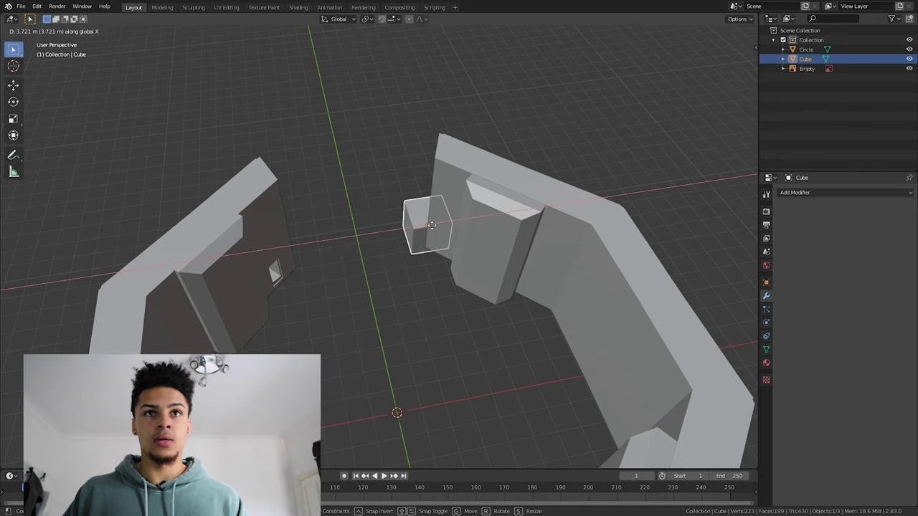
{"action": "left_click", "coordinate": [431, 225]}
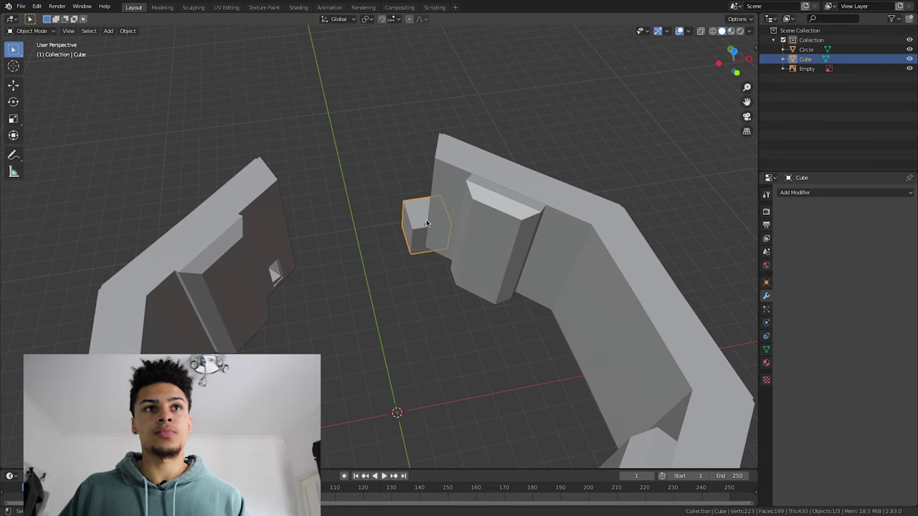
{"action": "mouse_move", "coordinate": [394, 239]}
{"action": "middle_mouse_down"}
{"action": "mouse_move", "coordinate": [430, 225]}
{"action": "mouse_move", "coordinate": [395, 231]}
{"action": "middle_mouse_up"}
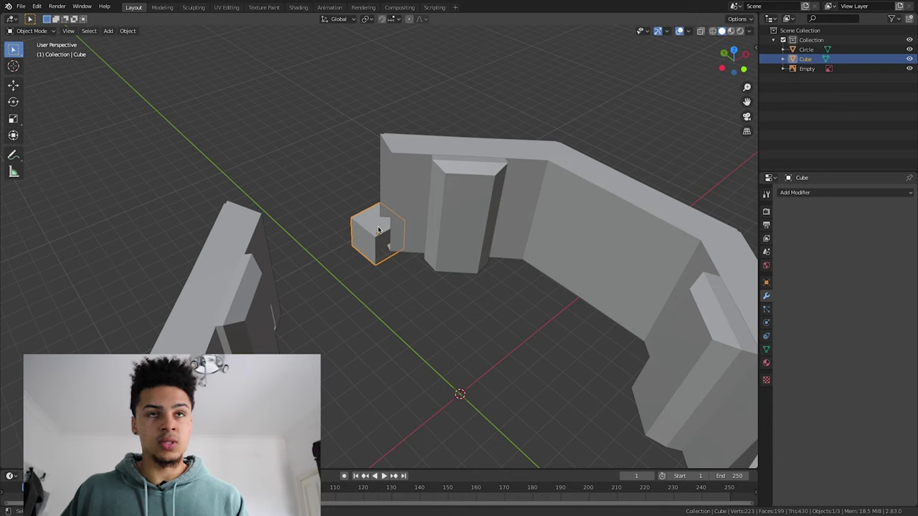
{"action": "key", "text": "g"}
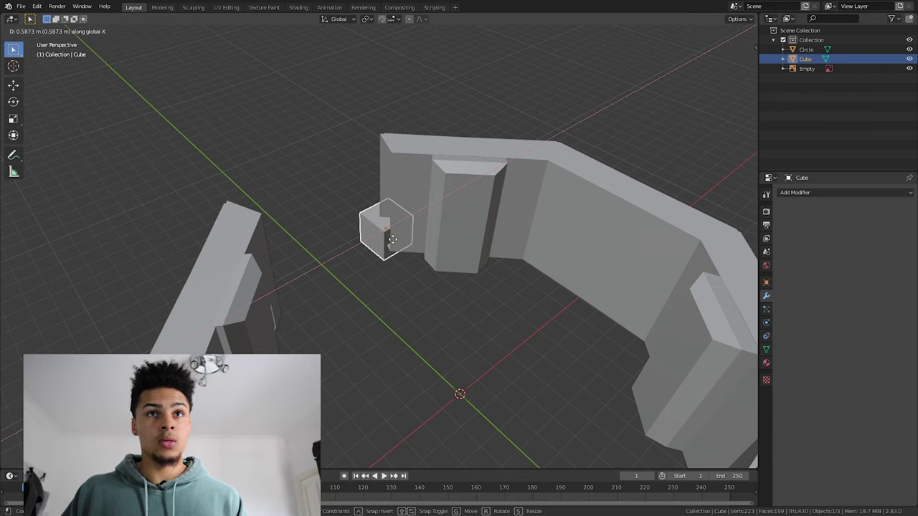
{"action": "key", "text": "z"}
{"action": "key", "text": "y"}
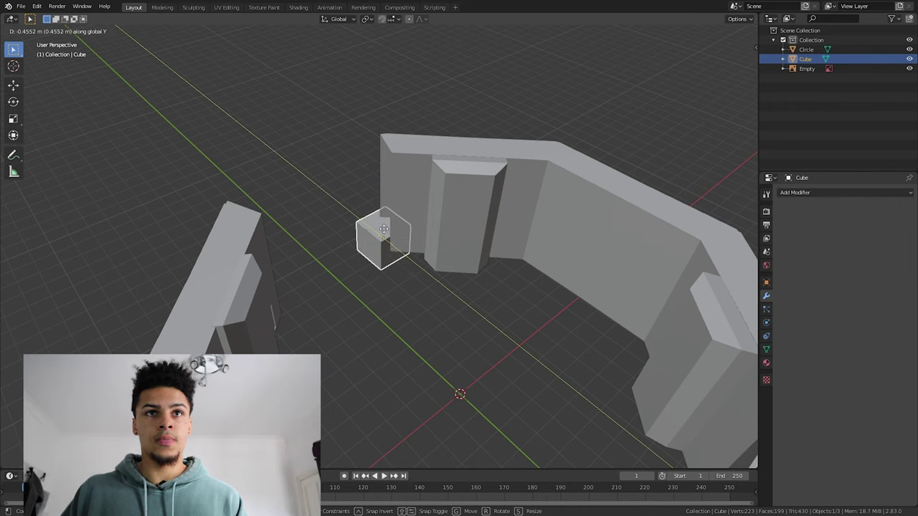
{"action": "left_click", "coordinate": [386, 233]}
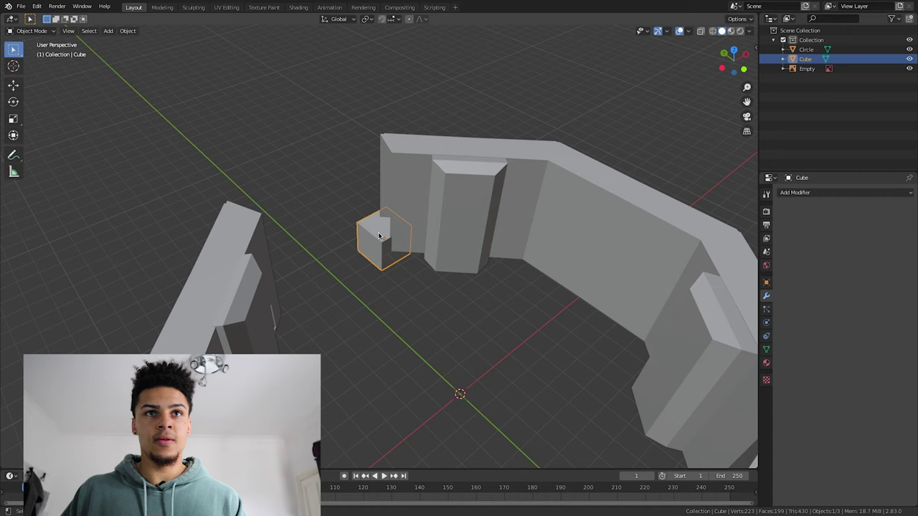
{"action": "left_click", "coordinate": [381, 235]}
{"action": "left_click", "coordinate": [376, 235]}
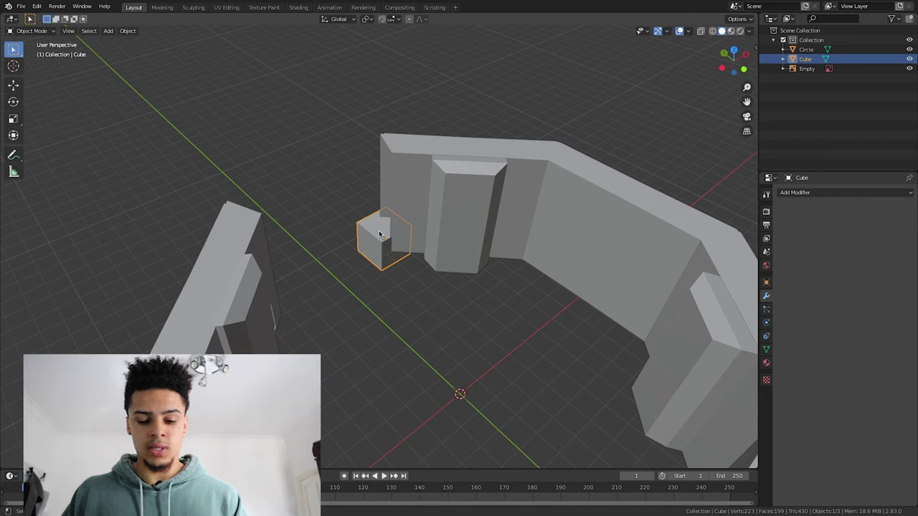
Step: Raise the cube along Z and scale it vertically into a tall block
{"action": "key", "text": "g"}
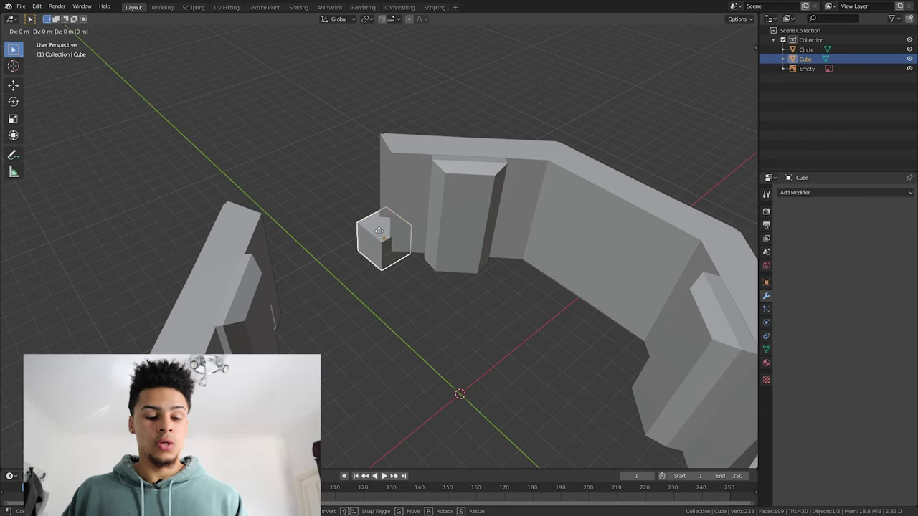
{"action": "key", "text": "z"}
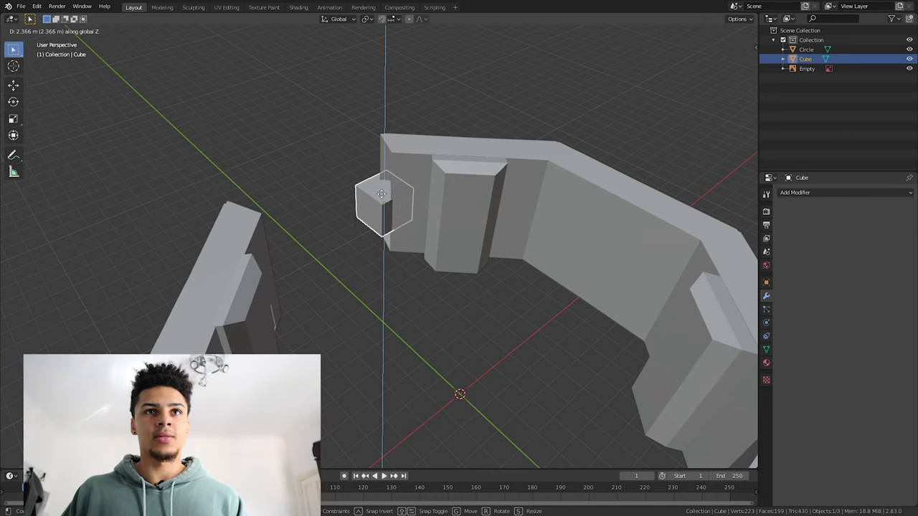
{"action": "left_click", "coordinate": [382, 222]}
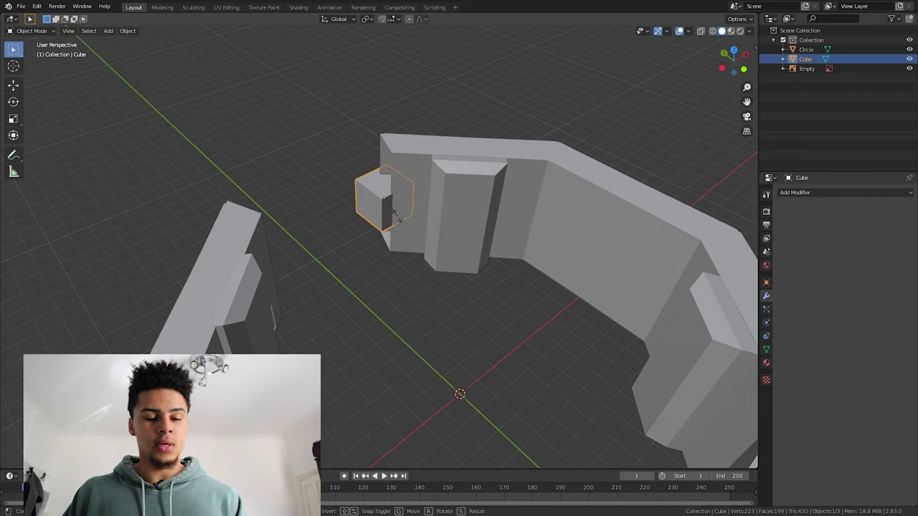
{"action": "key", "text": "s"}
{"action": "key", "text": "z"}
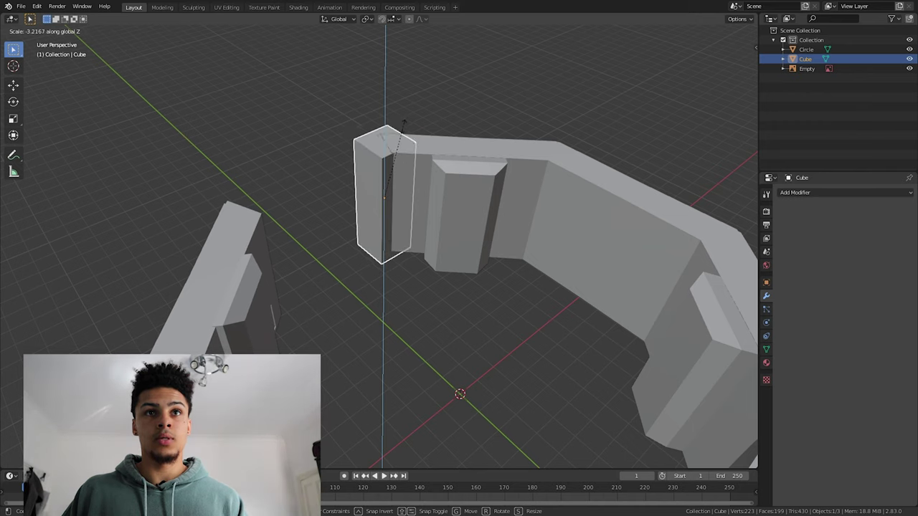
{"action": "left_click", "coordinate": [403, 120]}
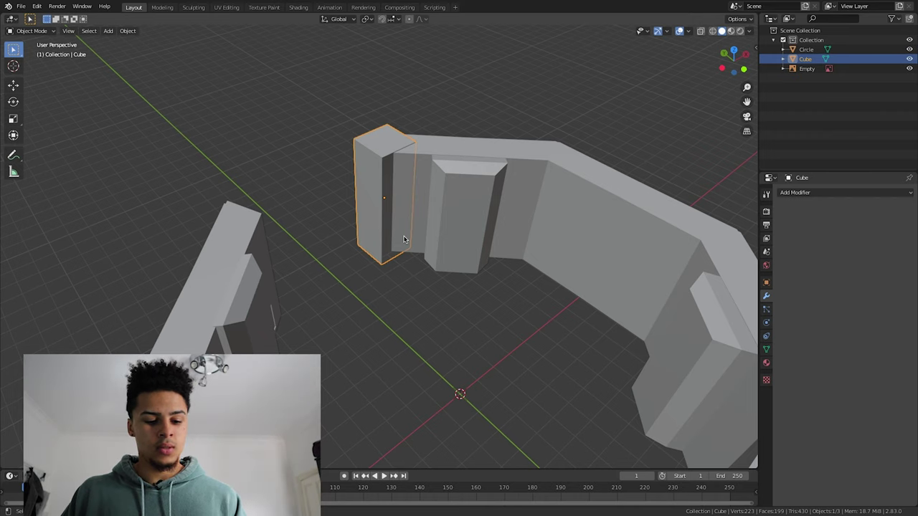
Step: Shift the block along Y and stretch it about 10.56 times along Y into a long slab
{"action": "key", "text": "s"}
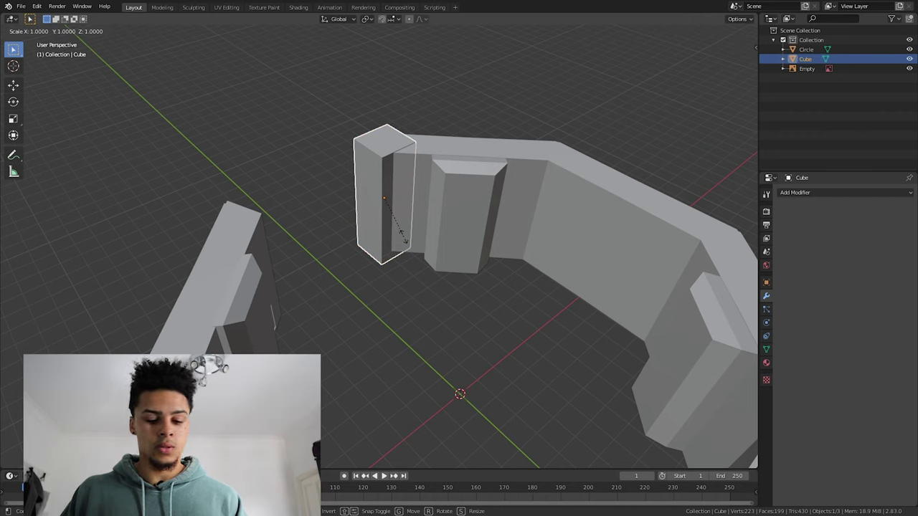
{"action": "key", "text": "Escape"}
{"action": "key", "text": "g"}
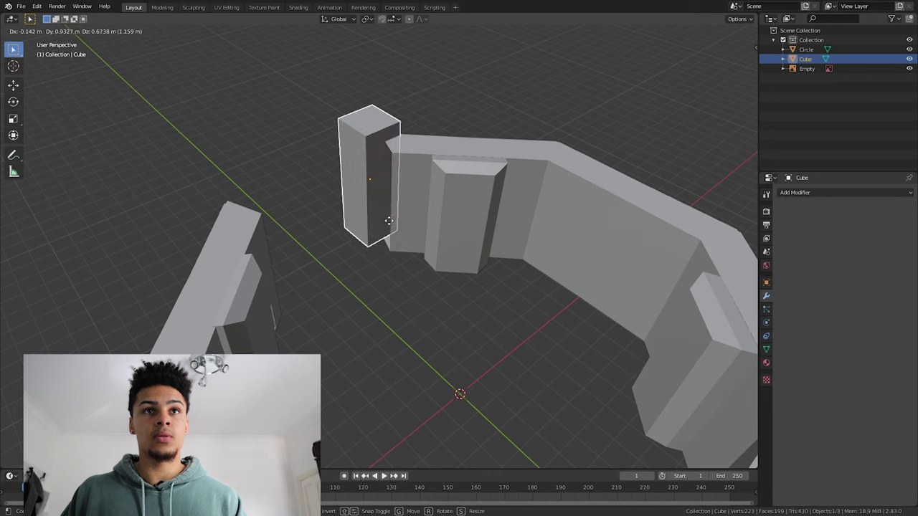
{"action": "key", "text": "y"}
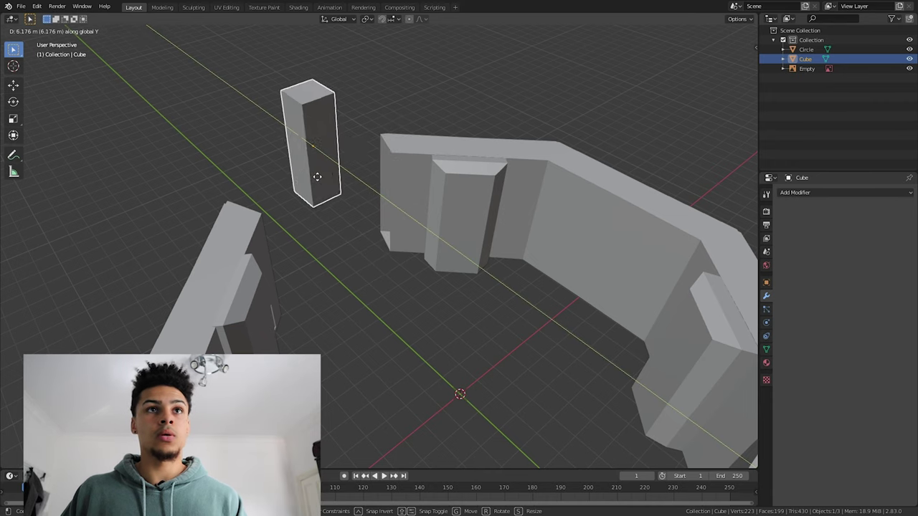
{"action": "left_click", "coordinate": [322, 188]}
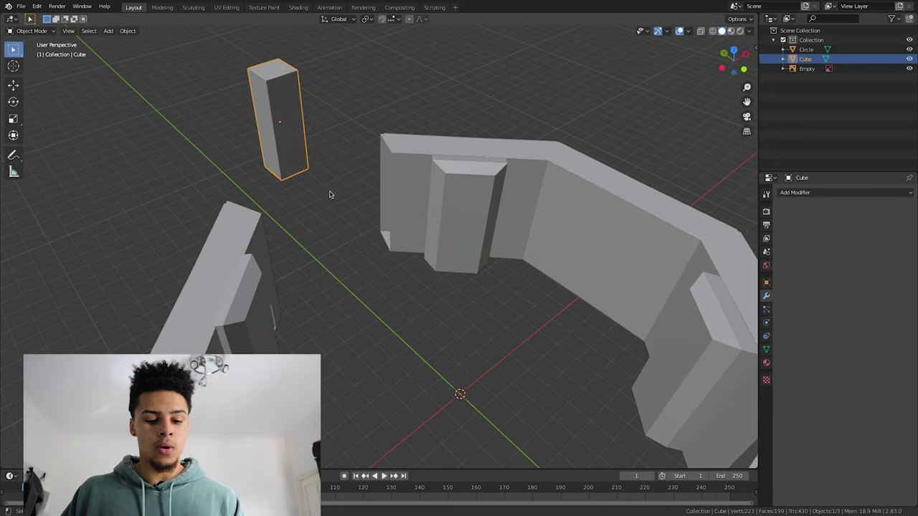
{"action": "key", "text": "s"}
{"action": "key", "text": "y"}
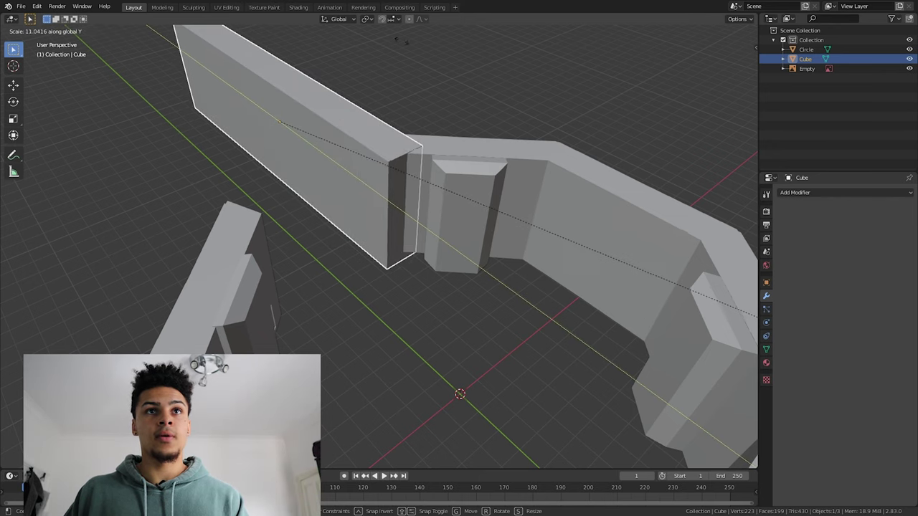
{"action": "left_click", "coordinate": [362, 31]}
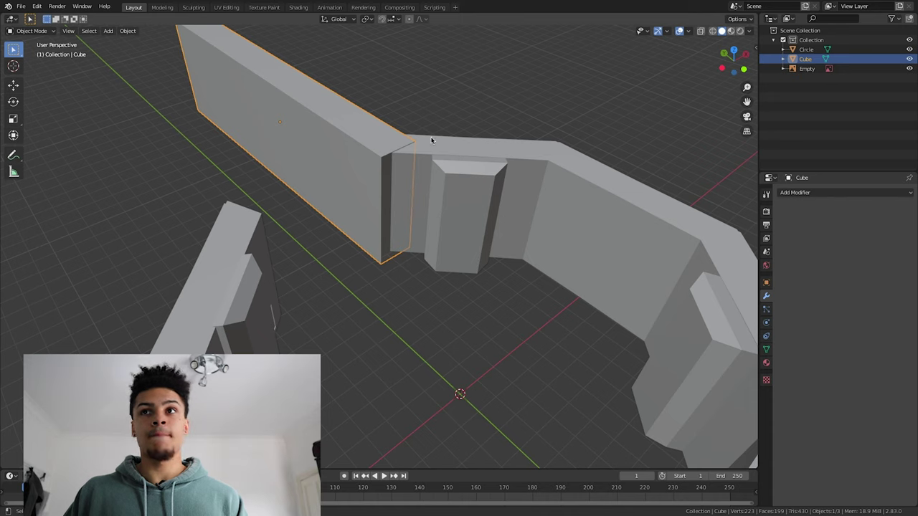
{"action": "left_click", "coordinate": [868, 194]}
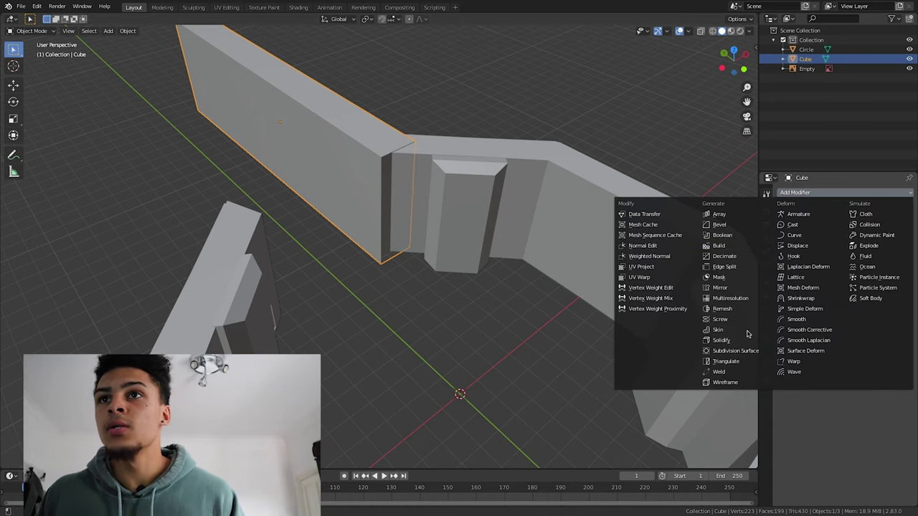
Step: Add a Mirror modifier to the wall slab and leave only the Y axis enabled
{"action": "left_click", "coordinate": [719, 288]}
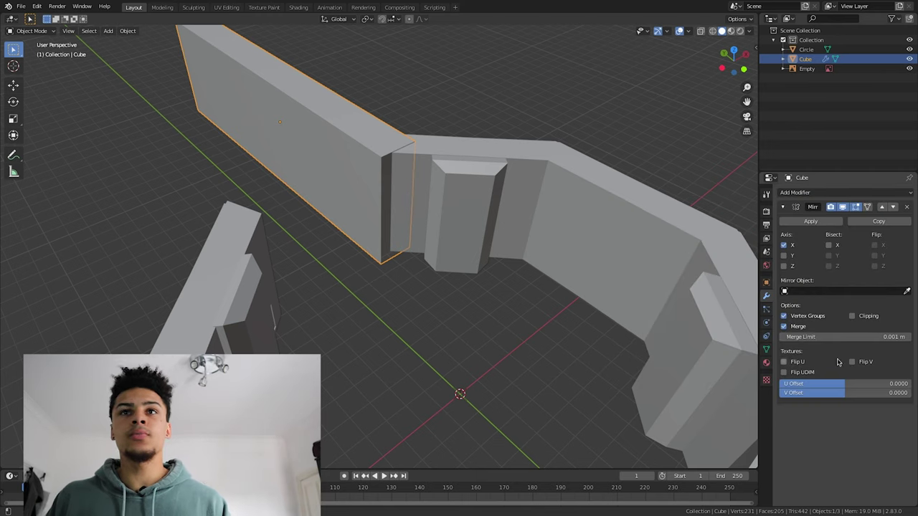
{"action": "left_click", "coordinate": [785, 264]}
{"action": "left_click", "coordinate": [784, 256]}
{"action": "left_click", "coordinate": [783, 245]}
{"action": "left_click", "coordinate": [784, 256]}
{"action": "left_click", "coordinate": [784, 266]}
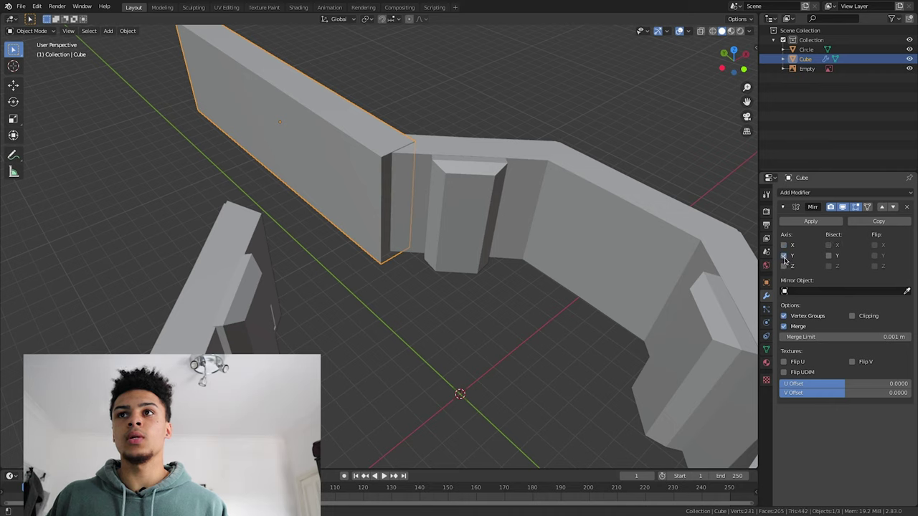
Step: Try the cube as mirror centre, then switch the mirror axis from Y to X
{"action": "left_click", "coordinate": [907, 291]}
{"action": "left_click", "coordinate": [426, 188]}
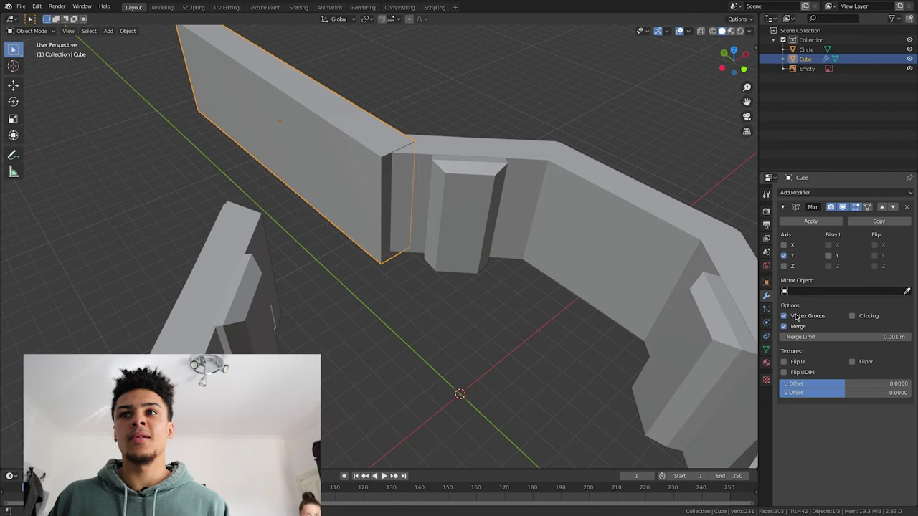
{"action": "left_click", "coordinate": [784, 256]}
{"action": "left_click", "coordinate": [784, 246]}
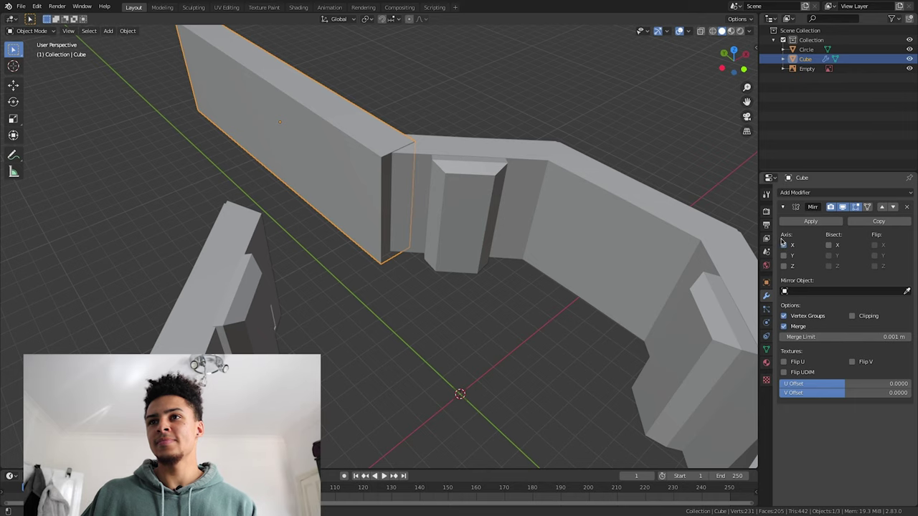
Step: Remove the Mirror modifier and add a fresh Mirror modifier
{"action": "left_click", "coordinate": [809, 221]}
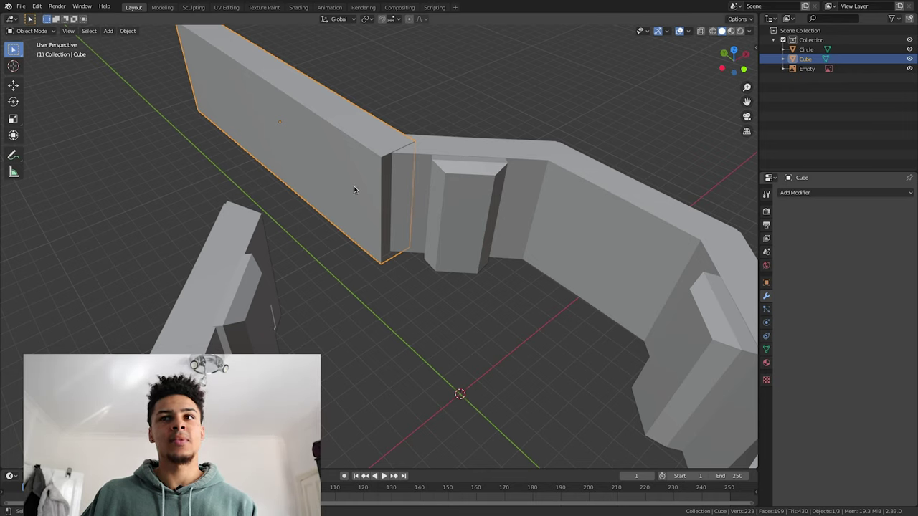
{"action": "left_click", "coordinate": [870, 194]}
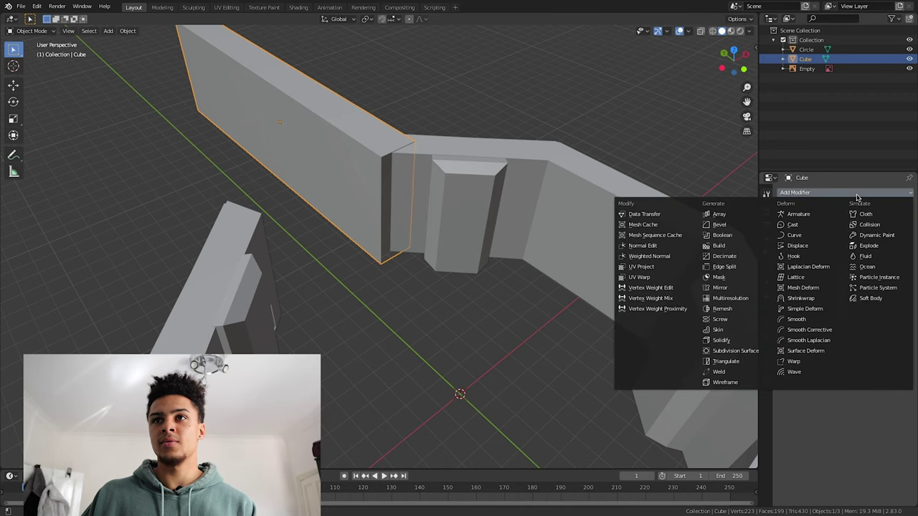
{"action": "left_click", "coordinate": [733, 287]}
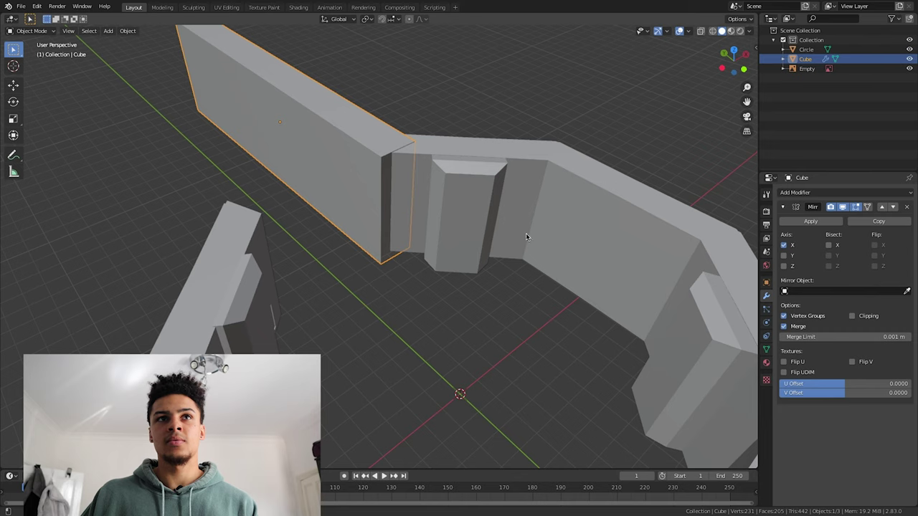
Step: In Edit Mode, set the Mirror to X only with the Circle as Mirror Object
{"action": "key", "text": "Tab"}
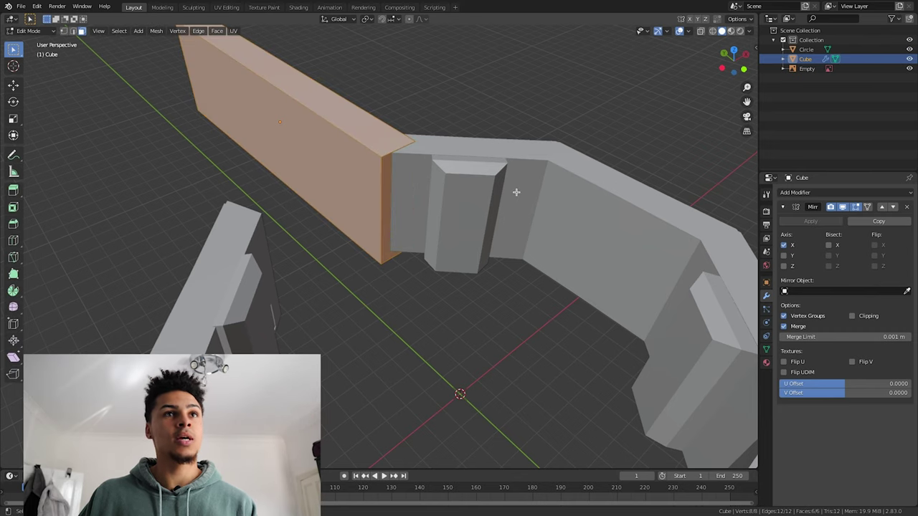
{"action": "left_click", "coordinate": [783, 266]}
{"action": "left_click", "coordinate": [784, 245]}
{"action": "left_click", "coordinate": [784, 266]}
{"action": "scroll", "coordinate": [506, 225], "scroll_direction": "down", "scroll_amount": 3}
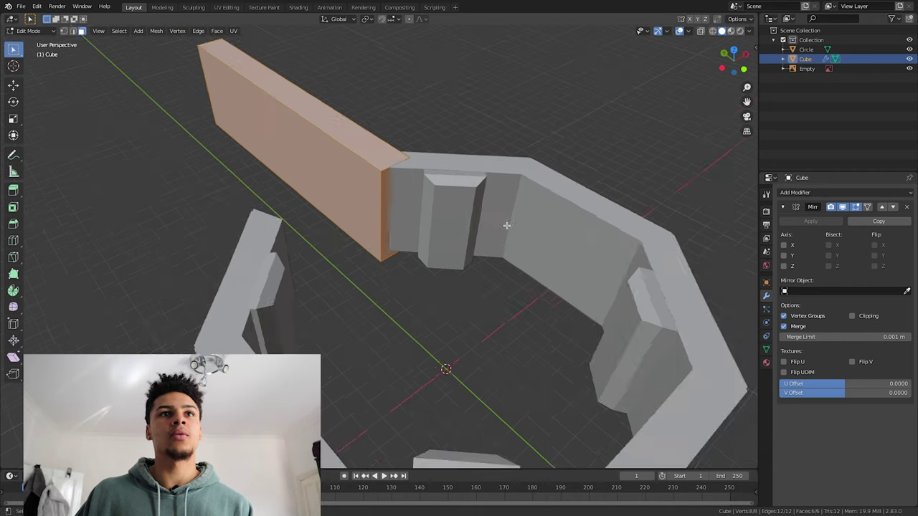
{"action": "scroll", "coordinate": [505, 225], "scroll_direction": "up", "scroll_amount": 3}
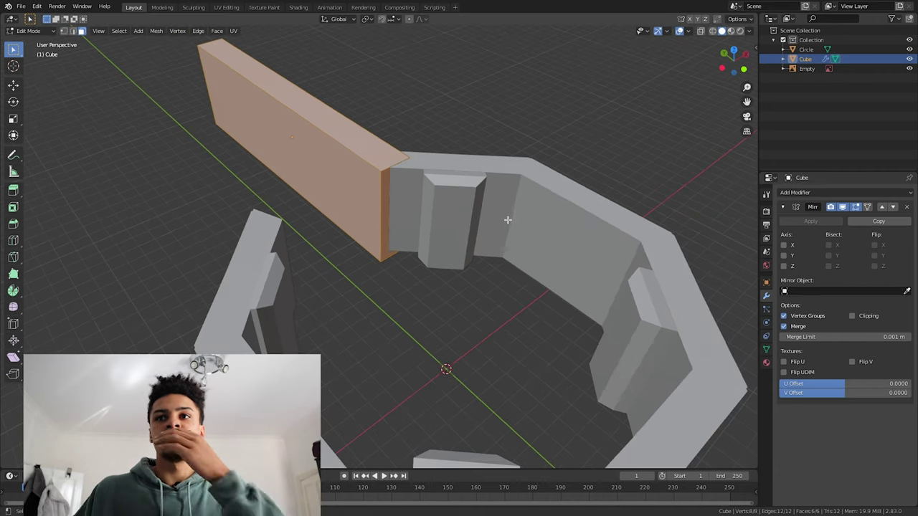
{"action": "left_click", "coordinate": [784, 245]}
{"action": "left_click", "coordinate": [908, 292]}
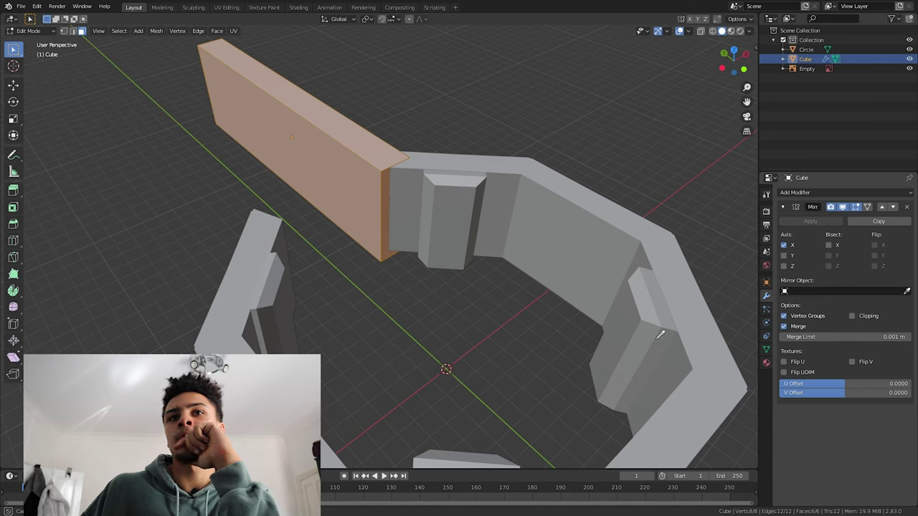
{"action": "left_click", "coordinate": [533, 256]}
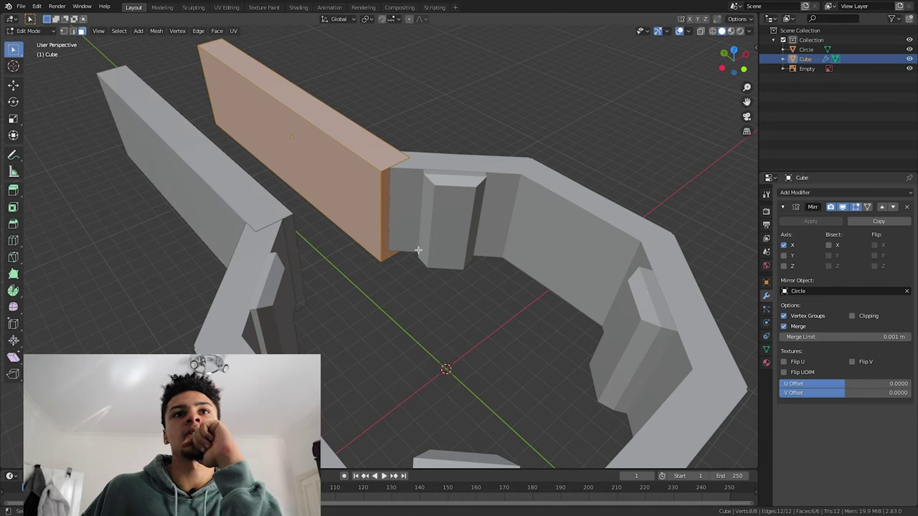
Step: Select the wall's inner end face and rotate it to angle the end
{"action": "mouse_move", "coordinate": [434, 262]}
{"action": "middle_mouse_down"}
{"action": "mouse_move", "coordinate": [401, 264]}
{"action": "mouse_move", "coordinate": [442, 274]}
{"action": "middle_mouse_up"}
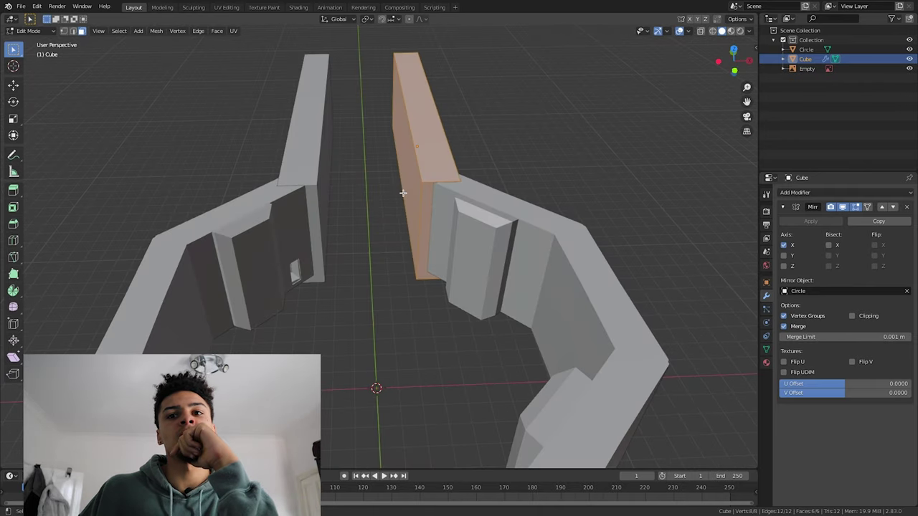
{"action": "left_click", "coordinate": [432, 201]}
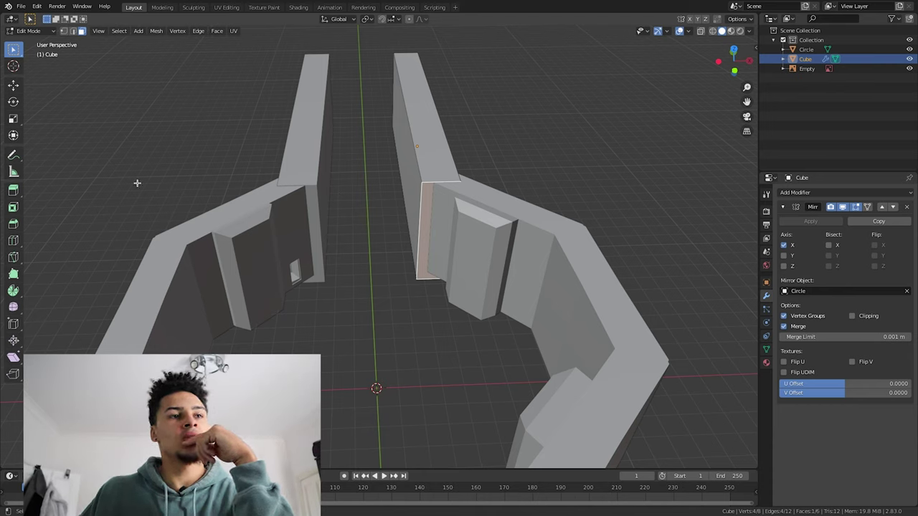
{"action": "key", "text": "r"}
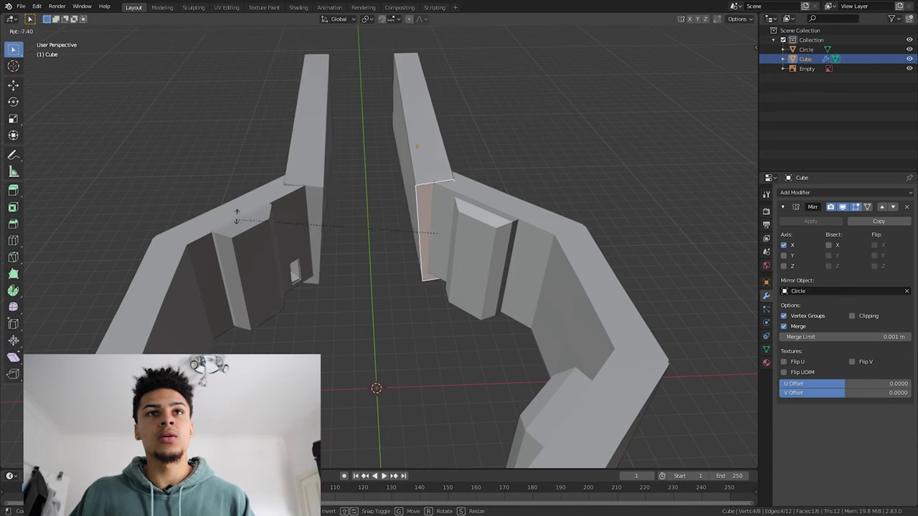
{"action": "key", "text": "x"}
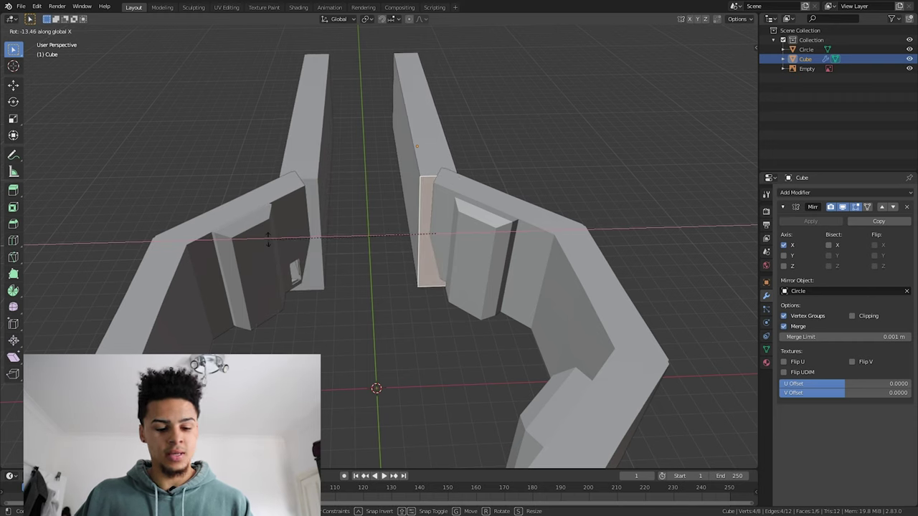
{"action": "key", "text": "z"}
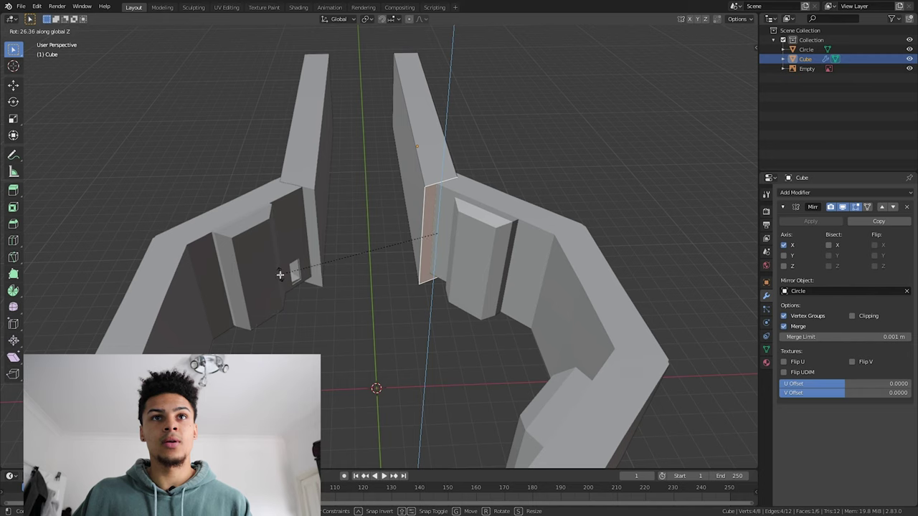
{"action": "left_click", "coordinate": [279, 272]}
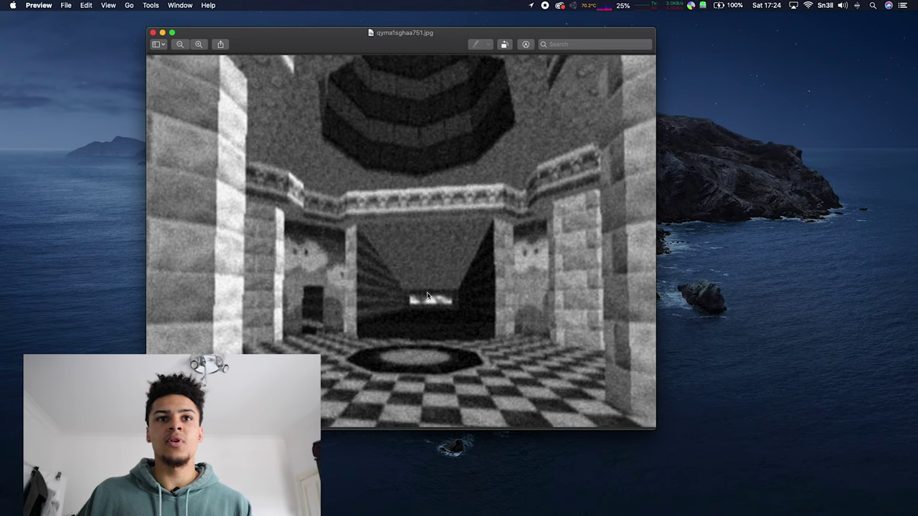
{"action": "key", "text": "ctrl+Right"}
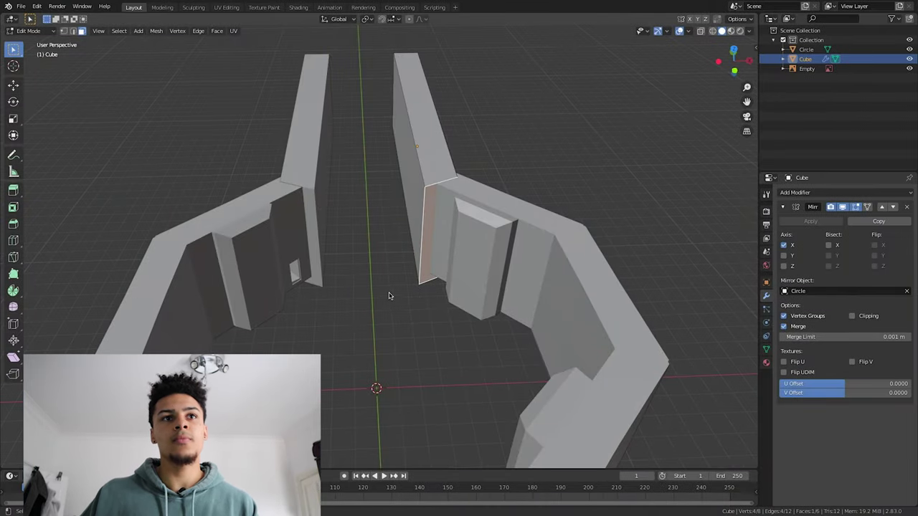
Step: Deselect the wall's face and return from Edit Mode to Object Mode
{"action": "scroll", "coordinate": [372, 310], "scroll_direction": "up", "scroll_amount": 3}
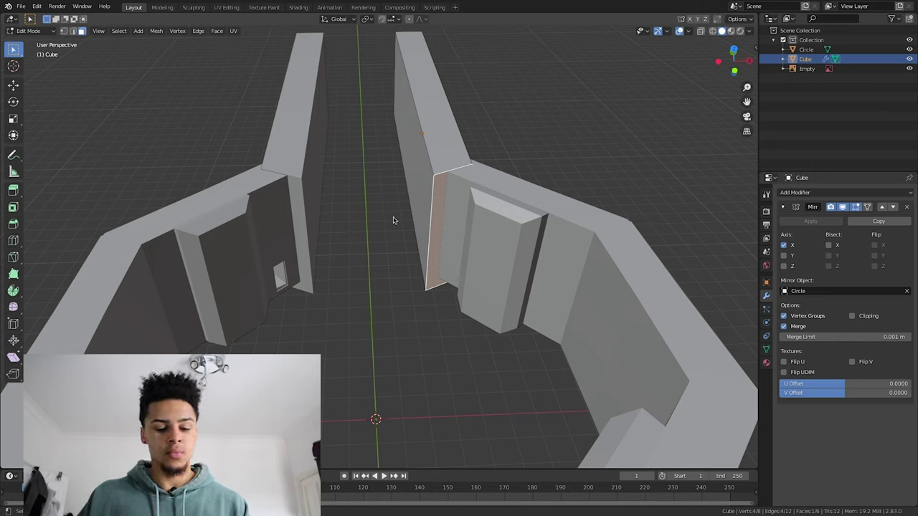
{"action": "left_click", "coordinate": [374, 291]}
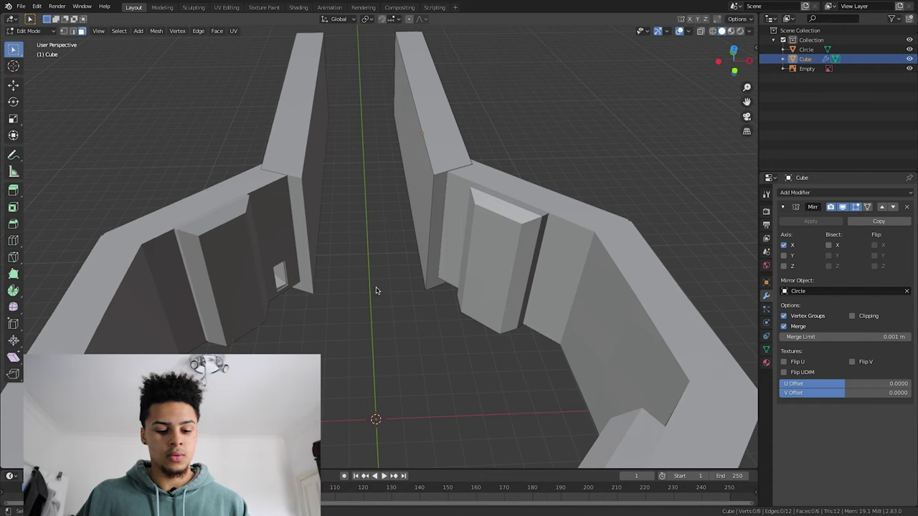
{"action": "key", "text": "Tab"}
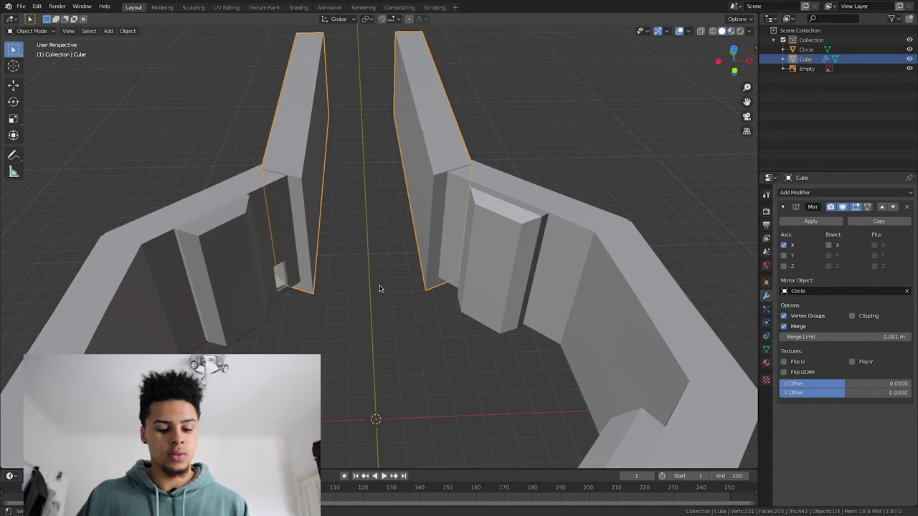
Step: Add a cube, raise it along Z, and move it along Y to the corridor's far end
{"action": "key", "text": "shift+a"}
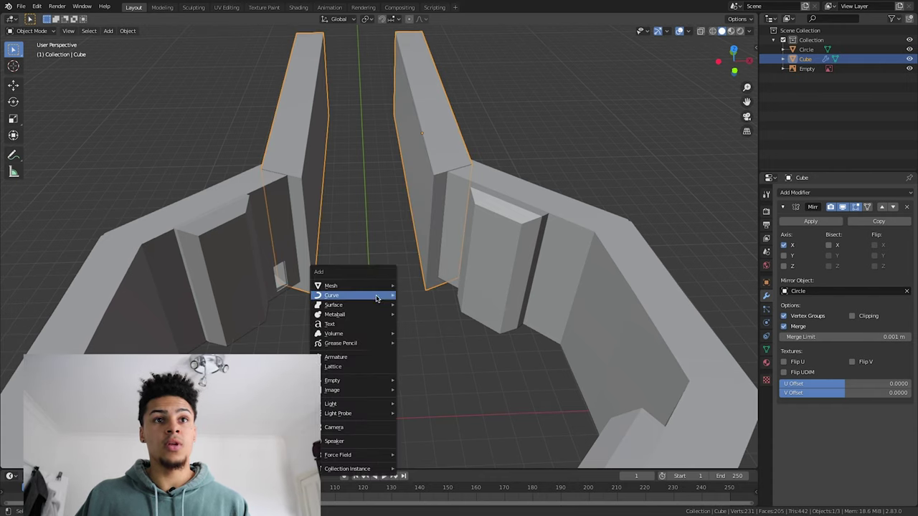
{"action": "mouse_move", "coordinate": [379, 287]}
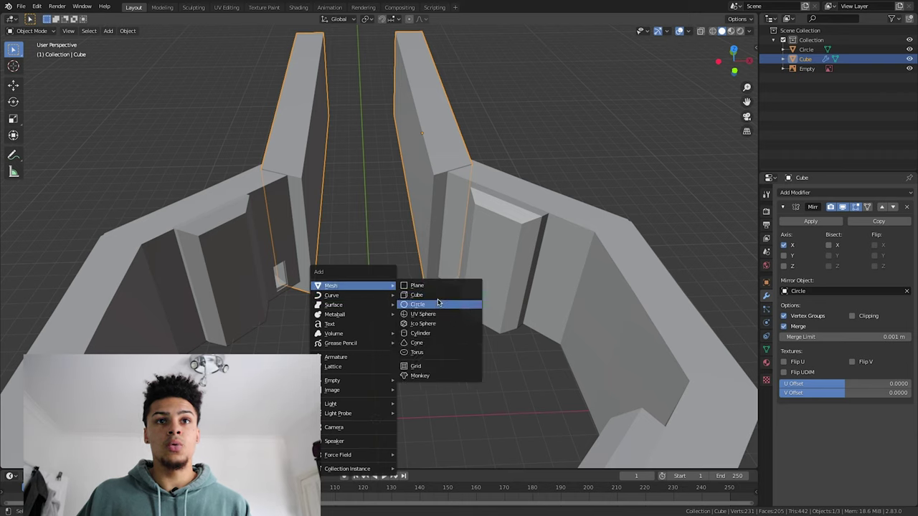
{"action": "left_click", "coordinate": [436, 300]}
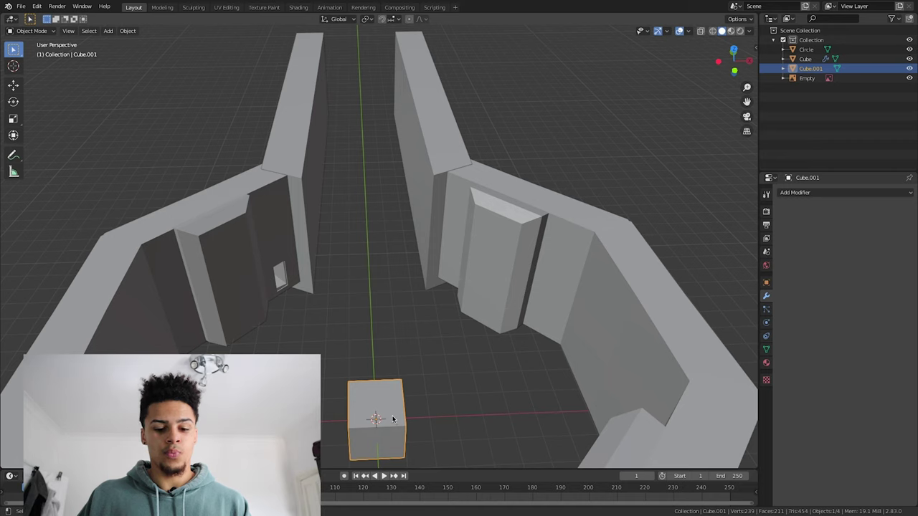
{"action": "key", "text": "g"}
{"action": "key", "text": "z"}
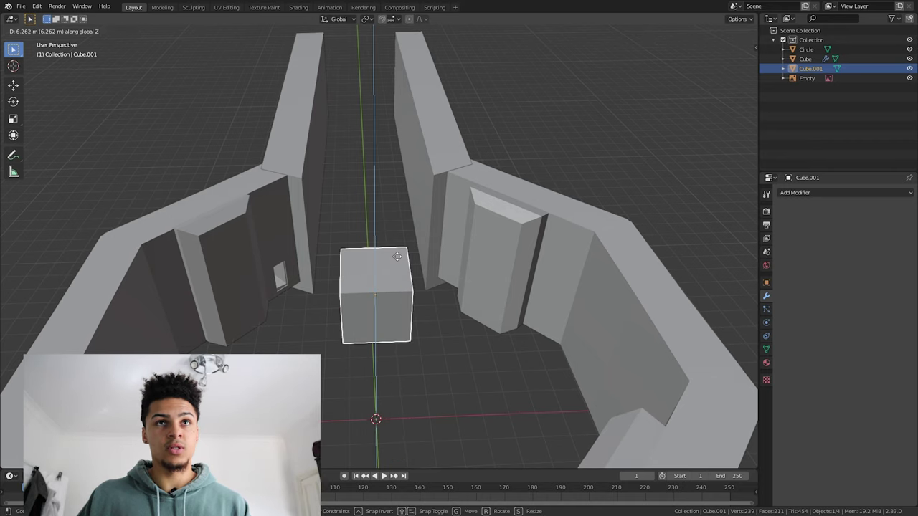
{"action": "left_click", "coordinate": [399, 265]}
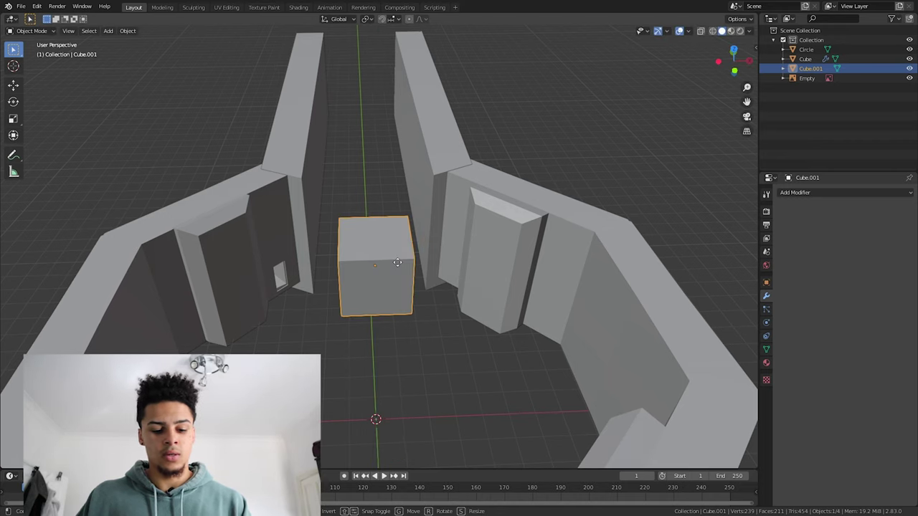
{"action": "key", "text": "g"}
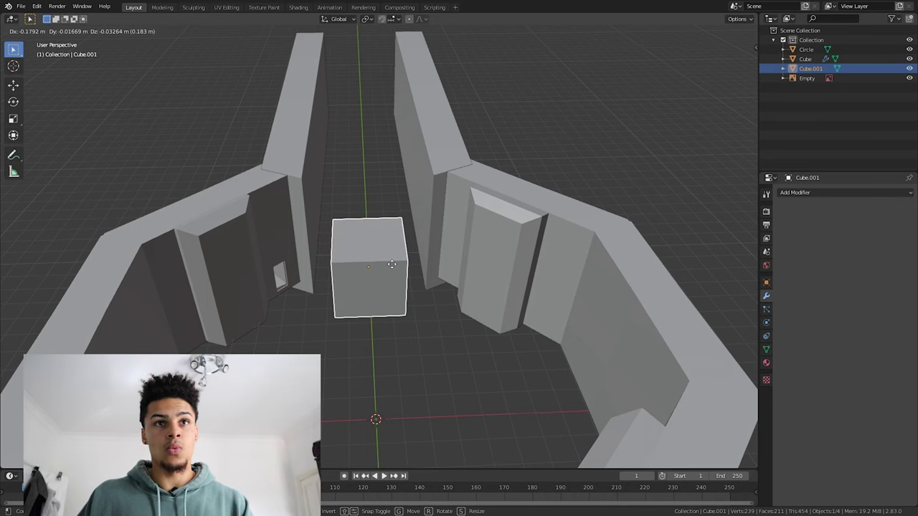
{"action": "key", "text": "y"}
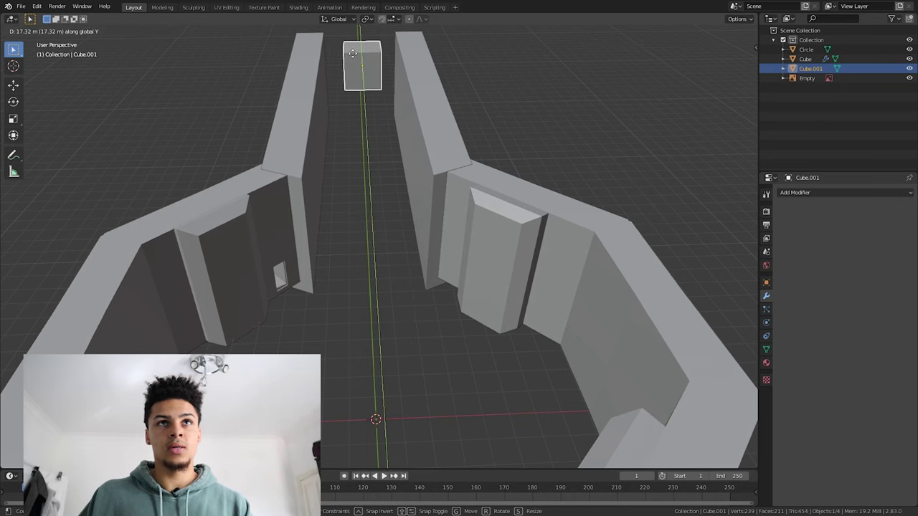
{"action": "left_click", "coordinate": [393, 72]}
Step: Stretch the cube along Y into a long beam, then undo the stretch
{"action": "middle_click_drag", "start_coordinate": [431, 61], "coordinate": [494, 56]}
{"action": "key", "text": "s"}
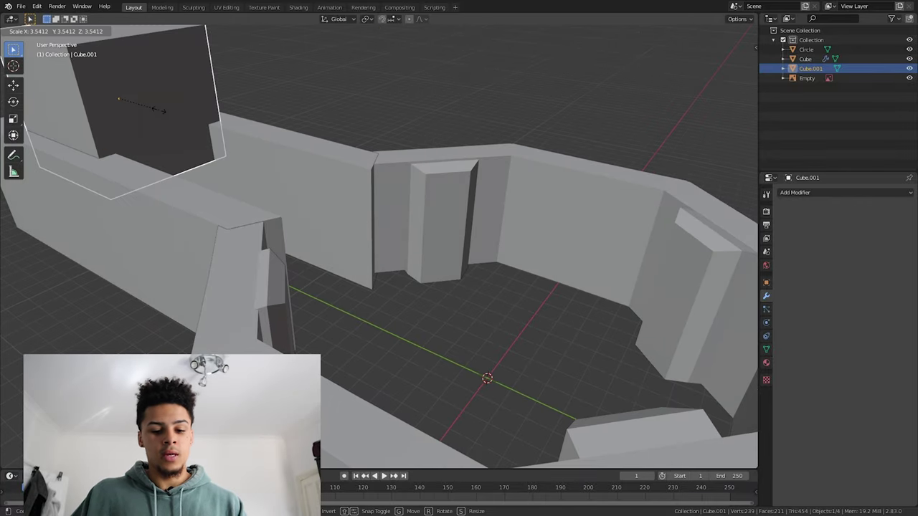
{"action": "key", "text": "y"}
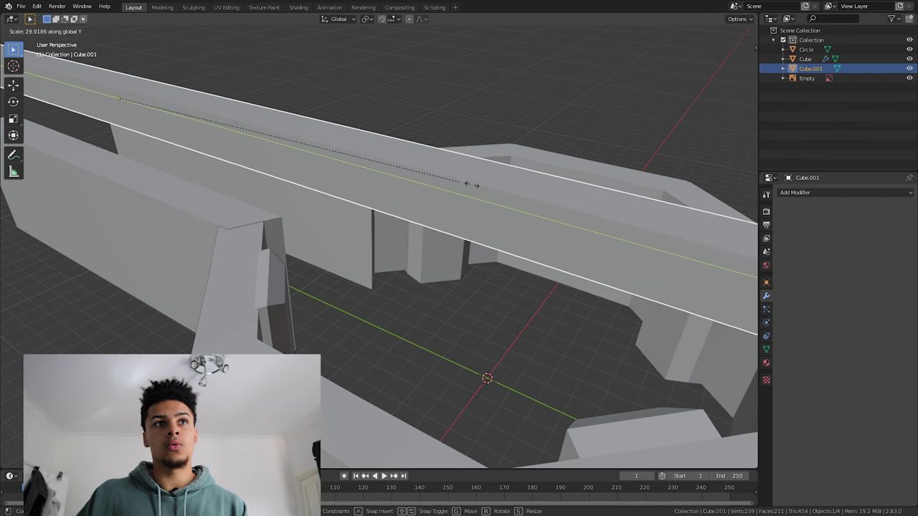
{"action": "left_click", "coordinate": [483, 191]}
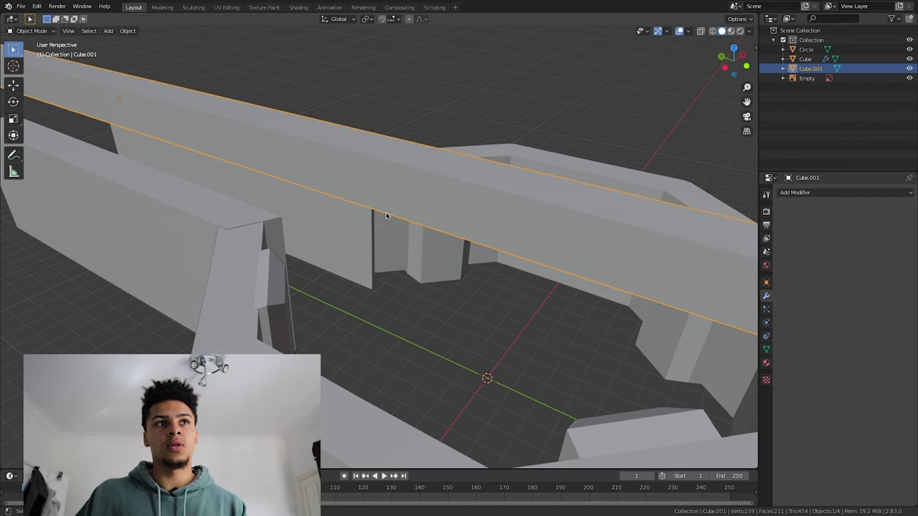
{"action": "scroll", "coordinate": [388, 217], "scroll_direction": "down", "scroll_amount": 4}
{"action": "scroll", "coordinate": [397, 226], "scroll_direction": "down", "scroll_amount": 1}
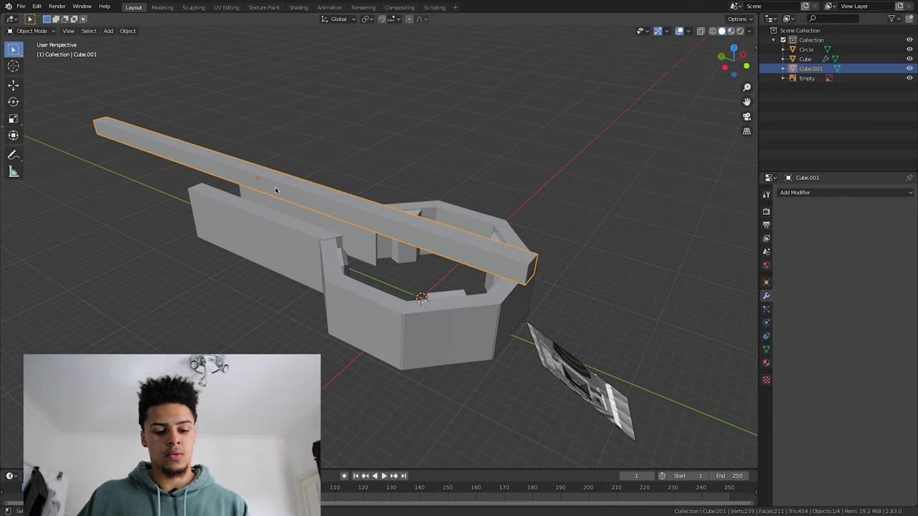
{"action": "key", "text": "ctrl+z"}
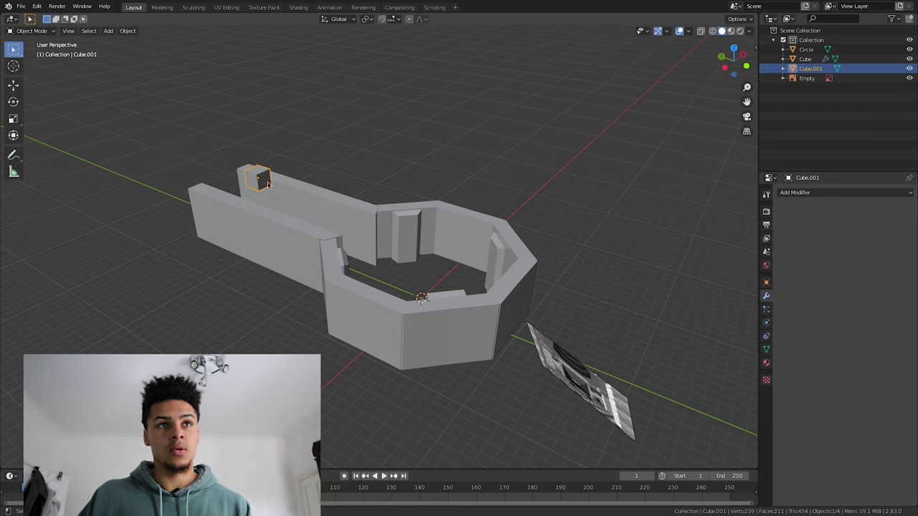
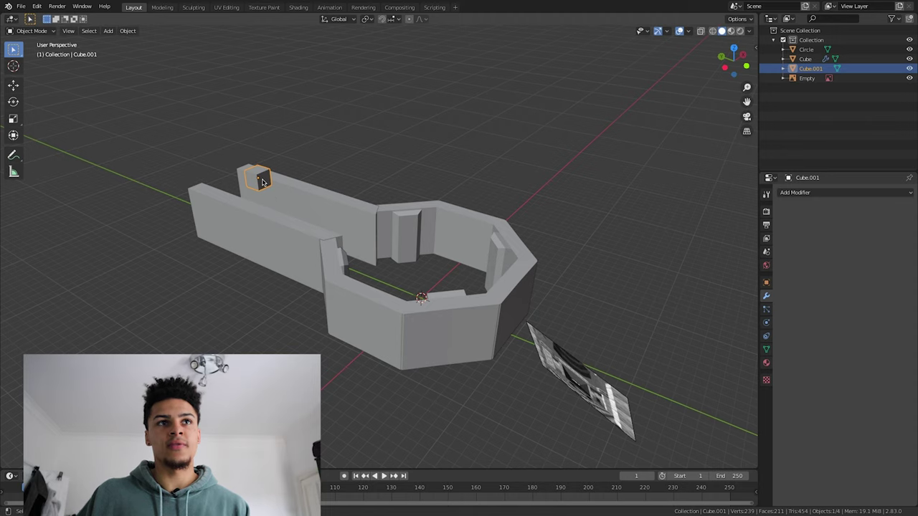
Step: Delete the stray Cube.001 sitting at the end of the corridor wall
{"action": "right_click", "coordinate": [287, 196]}
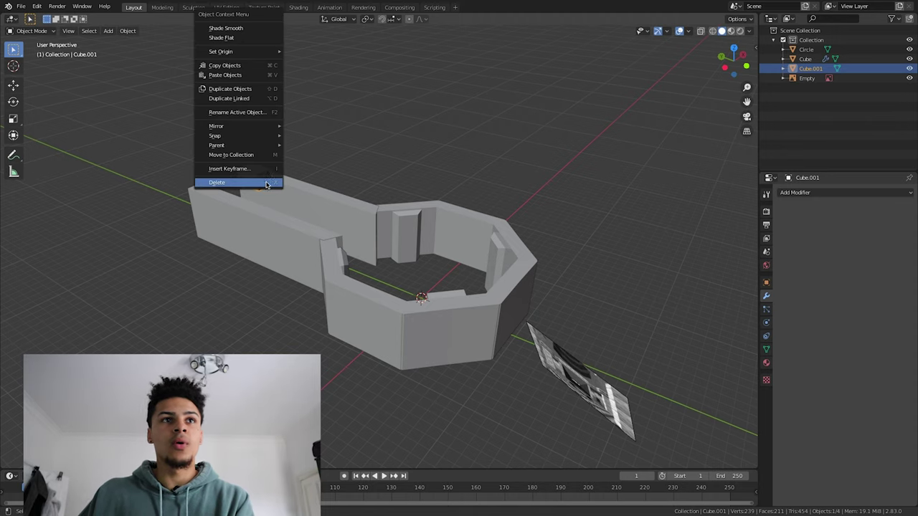
{"action": "left_click", "coordinate": [267, 185]}
{"action": "scroll", "coordinate": [423, 258], "scroll_direction": "down", "scroll_amount": 4}
{"action": "scroll", "coordinate": [443, 248], "scroll_direction": "up", "scroll_amount": 9}
{"action": "scroll", "coordinate": [444, 248], "scroll_direction": "down", "scroll_amount": 3}
Step: Look along the corridor and select the Circle and Cube walls
{"action": "middle_click_drag", "start_coordinate": [444, 248], "coordinate": [479, 241]}
{"action": "left_click", "coordinate": [491, 184]}
{"action": "left_click", "coordinate": [482, 289]}
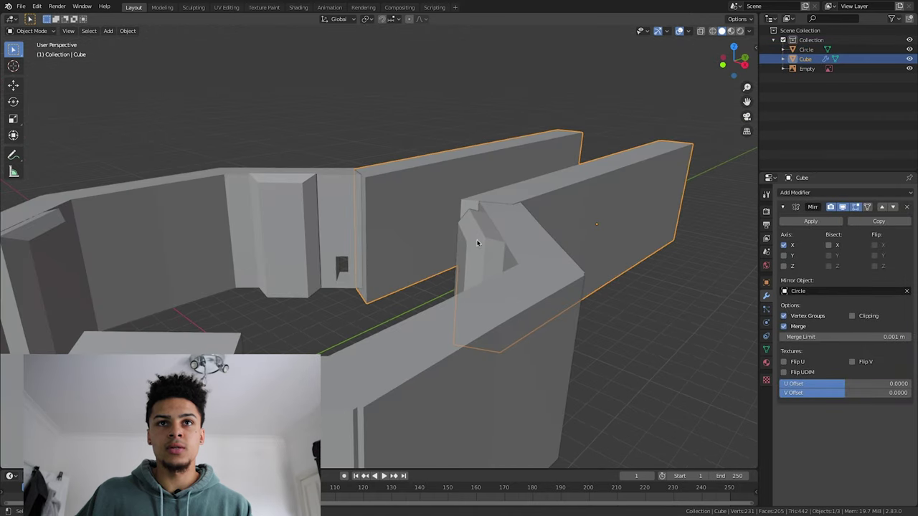
Step: In Edit Mode on Circle, rotate the wall-junction face and lower it along Z
{"action": "left_click", "coordinate": [474, 236]}
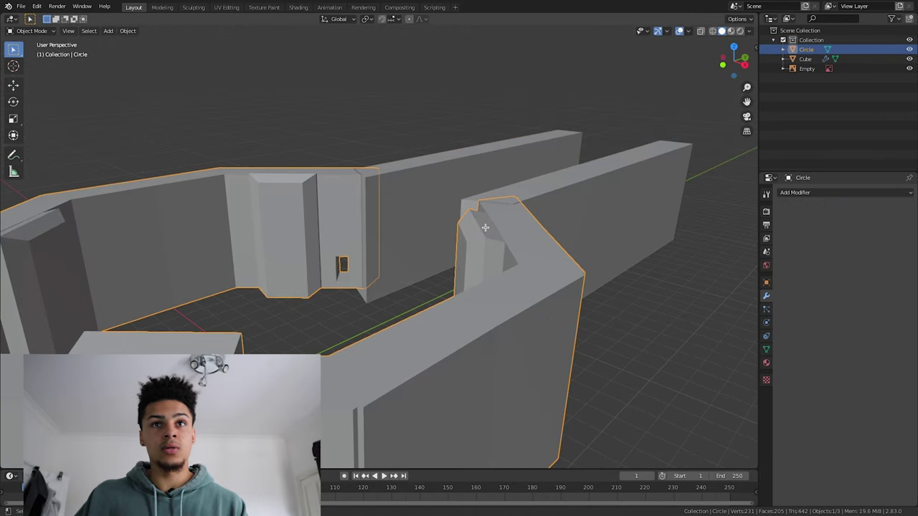
{"action": "key", "text": "Tab"}
{"action": "left_click", "coordinate": [480, 226]}
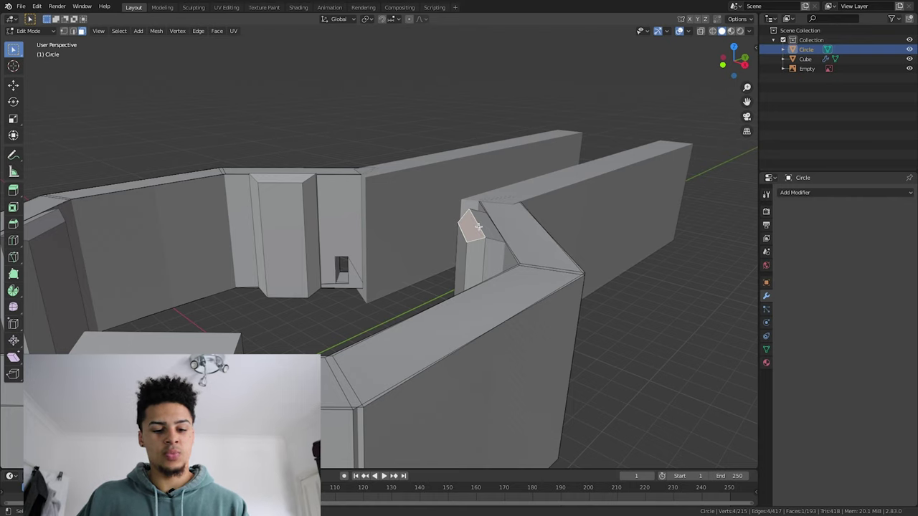
{"action": "key", "text": "r"}
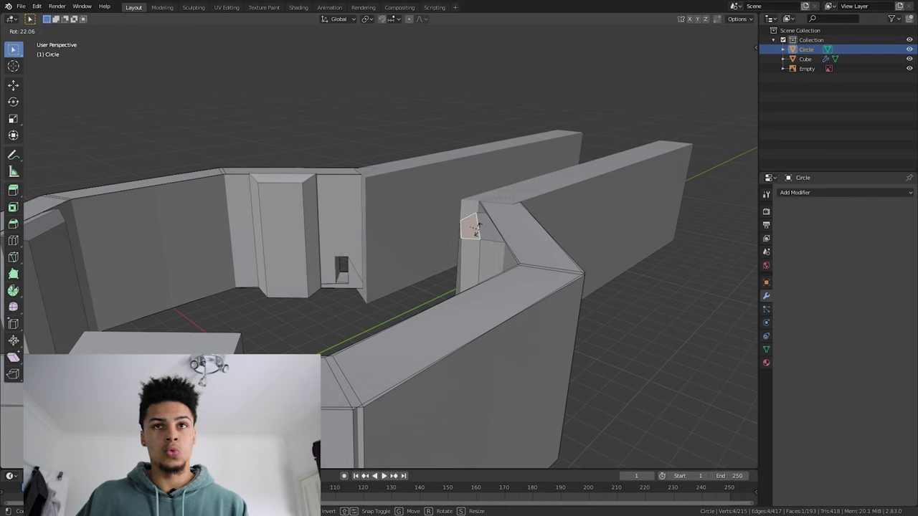
{"action": "left_click", "coordinate": [478, 230]}
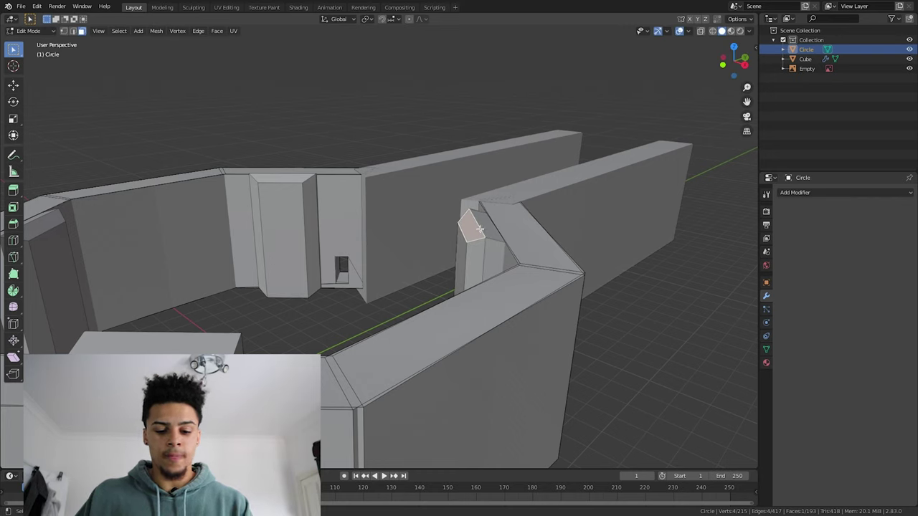
{"action": "key", "text": "g"}
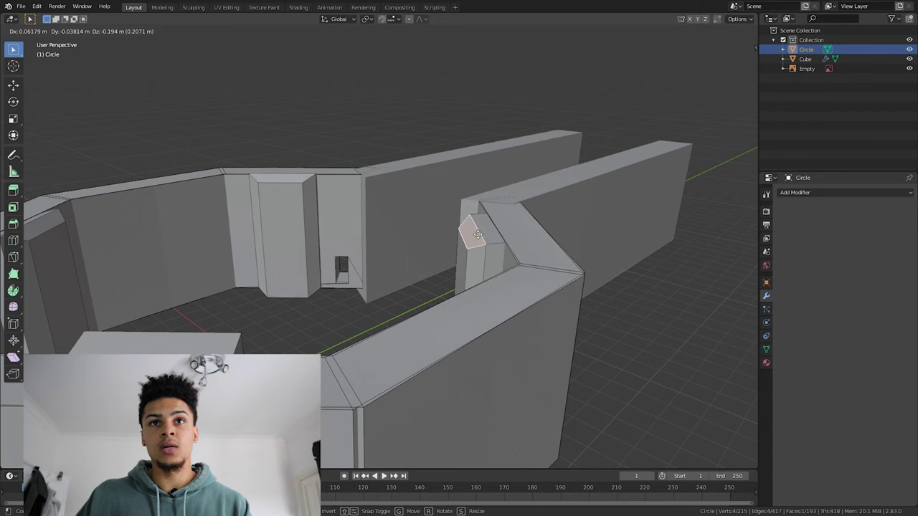
{"action": "key", "text": "z"}
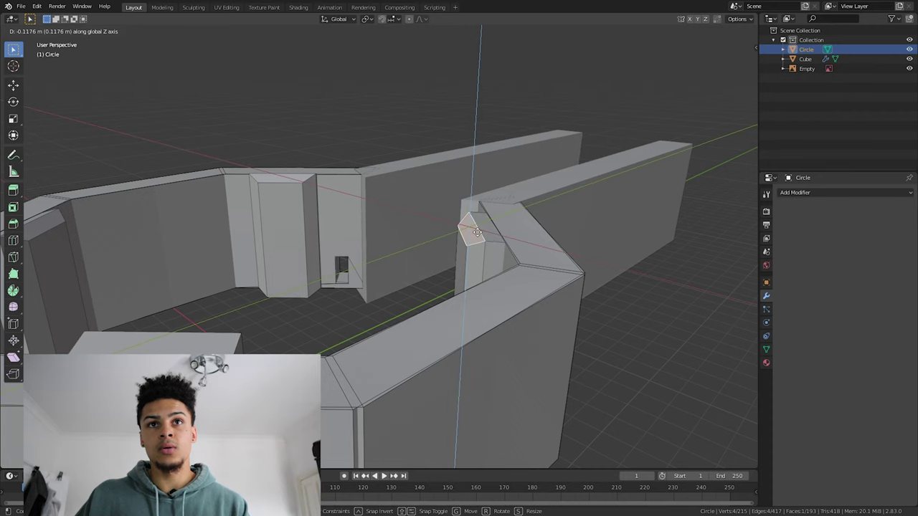
{"action": "left_click", "coordinate": [478, 233]}
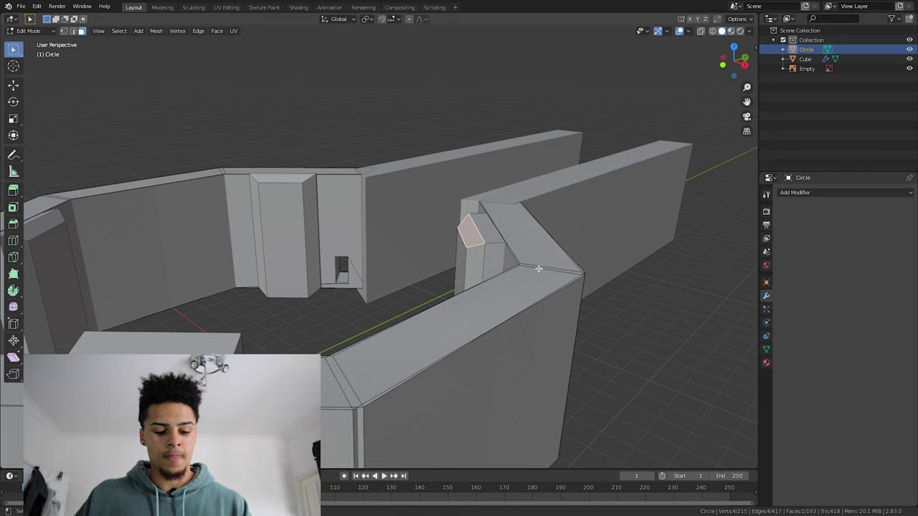
Step: Switch to edge select and raise one ledge edge along Z
{"action": "middle_click_drag", "start_coordinate": [540, 265], "coordinate": [525, 250]}
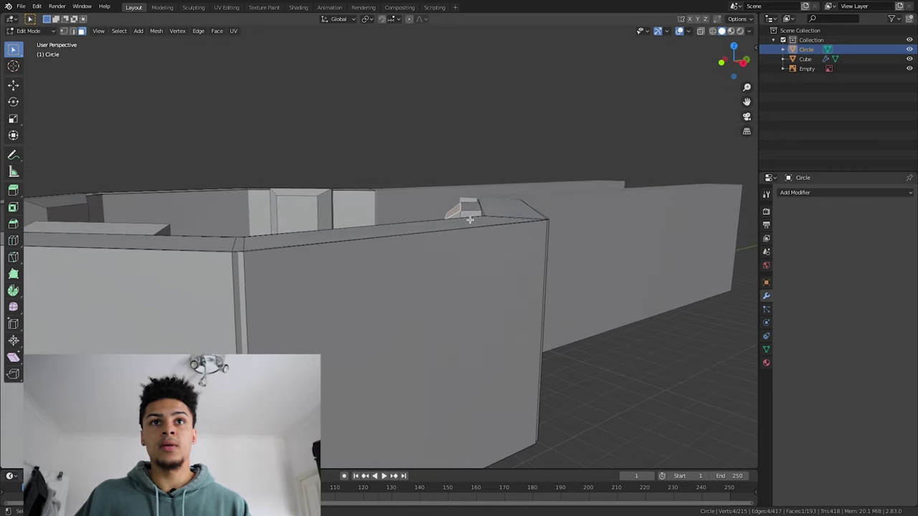
{"action": "key", "text": "2"}
{"action": "left_click", "coordinate": [445, 215]}
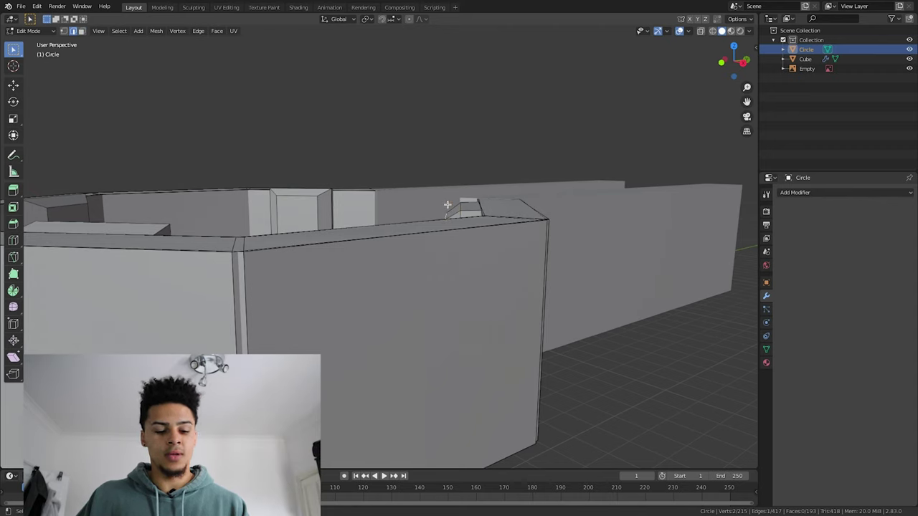
{"action": "key", "text": "g"}
{"action": "key", "text": "z"}
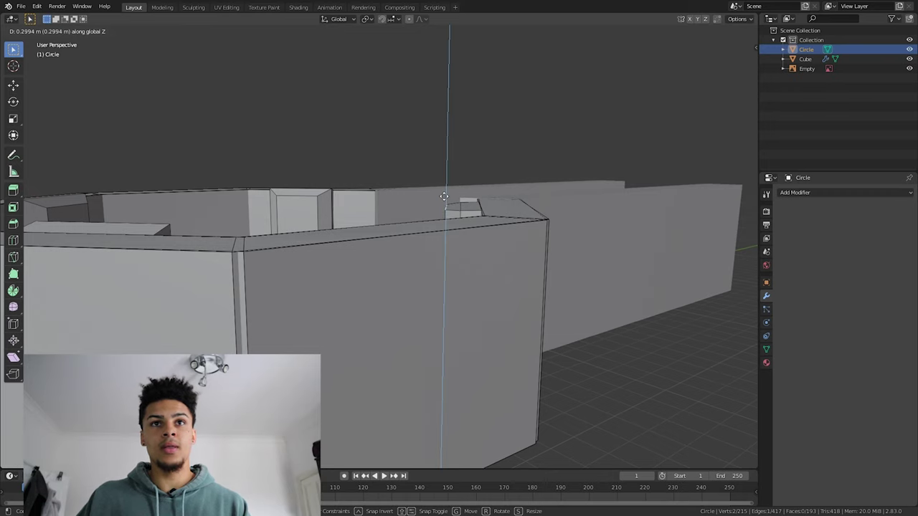
{"action": "left_click", "coordinate": [443, 196]}
Step: Lower another ledge edge along Z, refining its height twice
{"action": "middle_click_drag", "start_coordinate": [383, 222], "coordinate": [505, 228]}
{"action": "left_click", "coordinate": [663, 220]}
{"action": "key", "text": "g"}
{"action": "key", "text": "z"}
{"action": "left_click", "coordinate": [647, 230]}
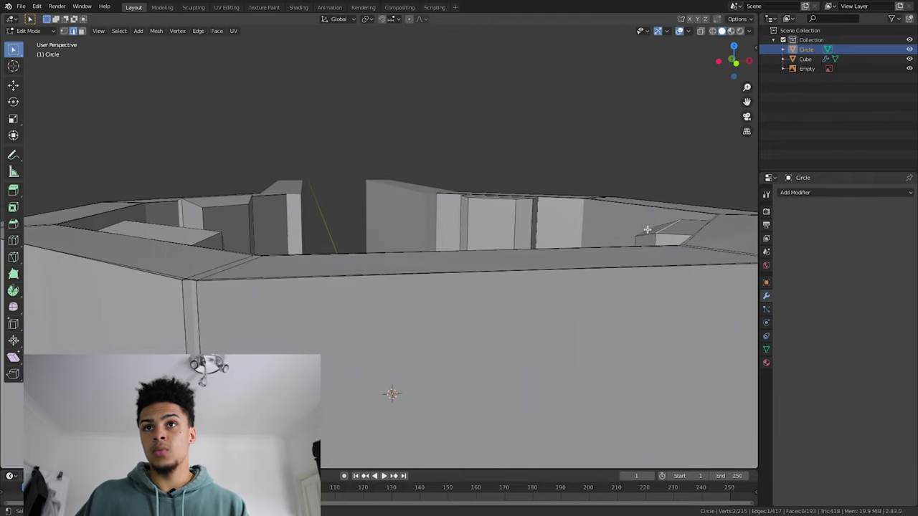
{"action": "key", "text": "g"}
{"action": "key", "text": "z"}
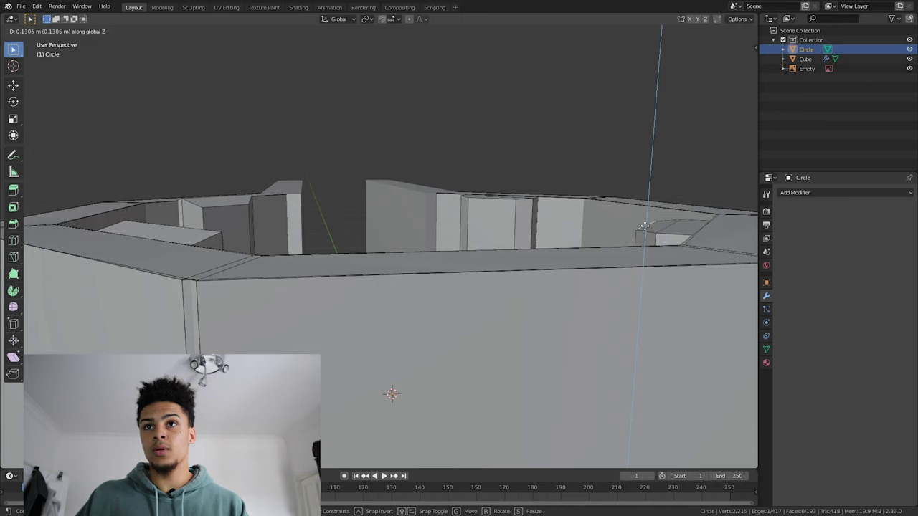
{"action": "left_click", "coordinate": [645, 227]}
Step: Adjust the height of the other ledge piece along Z
{"action": "middle_click_drag", "start_coordinate": [197, 242], "coordinate": [111, 275]}
{"action": "middle_click_drag", "start_coordinate": [145, 301], "coordinate": [262, 262]}
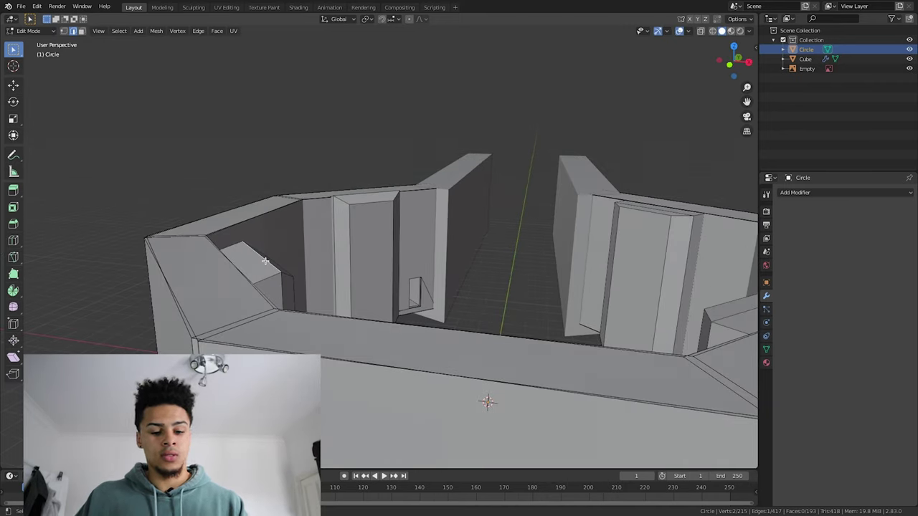
{"action": "key", "text": "g"}
{"action": "key", "text": "z"}
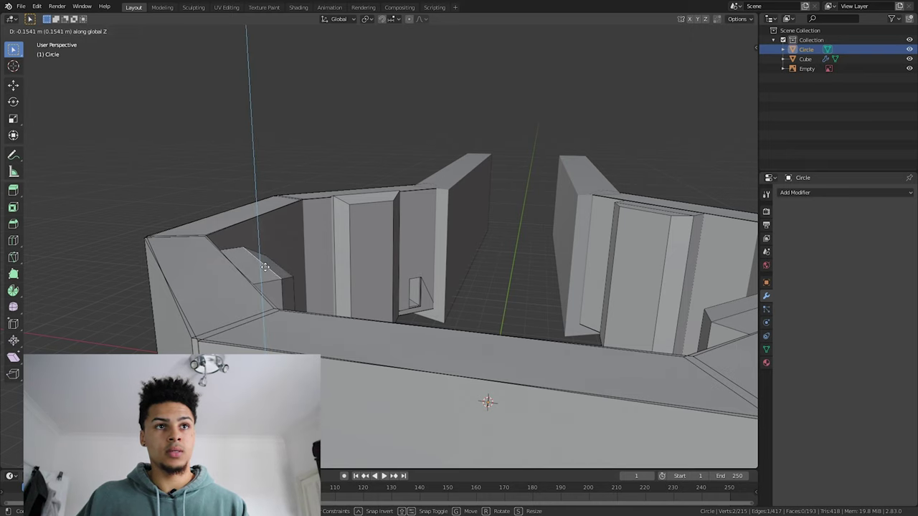
{"action": "left_click", "coordinate": [265, 266]}
{"action": "key", "text": "g"}
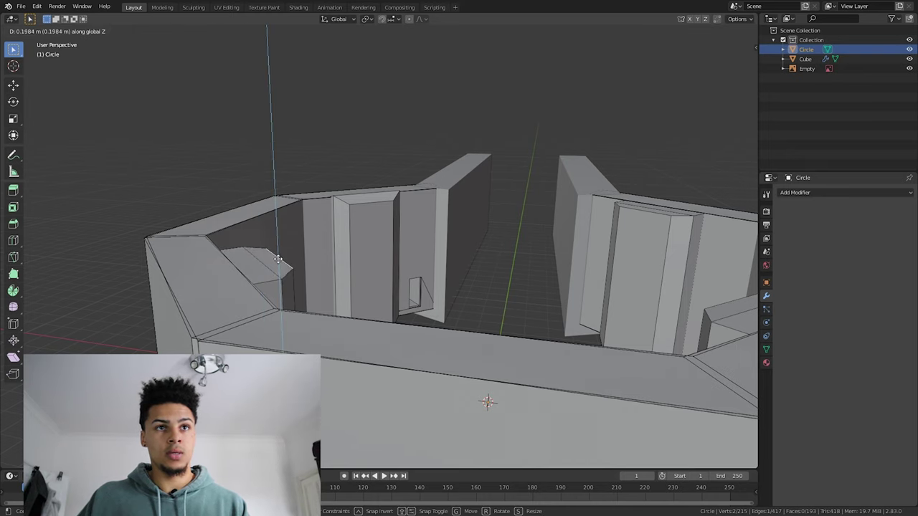
{"action": "left_click", "coordinate": [281, 266]}
Step: Reposition the ledge piece at the corridor junction
{"action": "middle_click_drag", "start_coordinate": [280, 267], "coordinate": [340, 208]}
{"action": "scroll", "coordinate": [373, 222], "scroll_direction": "down", "scroll_amount": 3}
{"action": "key", "text": "g"}
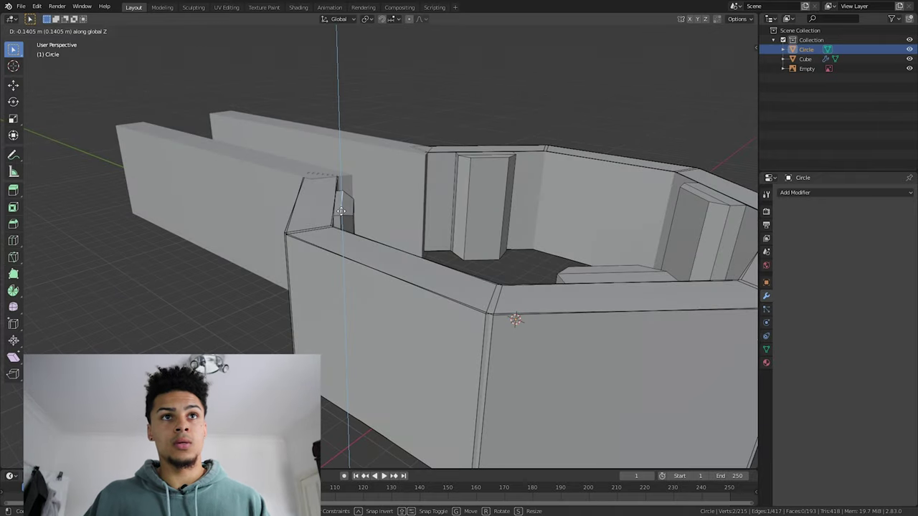
{"action": "left_click", "coordinate": [350, 208]}
{"action": "key", "text": "g"}
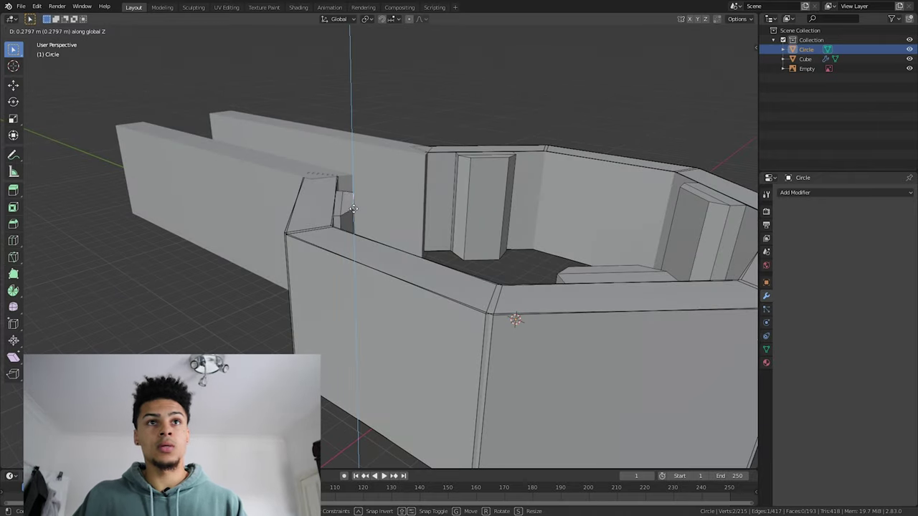
{"action": "left_click", "coordinate": [352, 208]}
{"action": "middle_click_drag", "start_coordinate": [351, 208], "coordinate": [406, 247]}
{"action": "scroll", "coordinate": [409, 238], "scroll_direction": "down", "scroll_amount": 4}
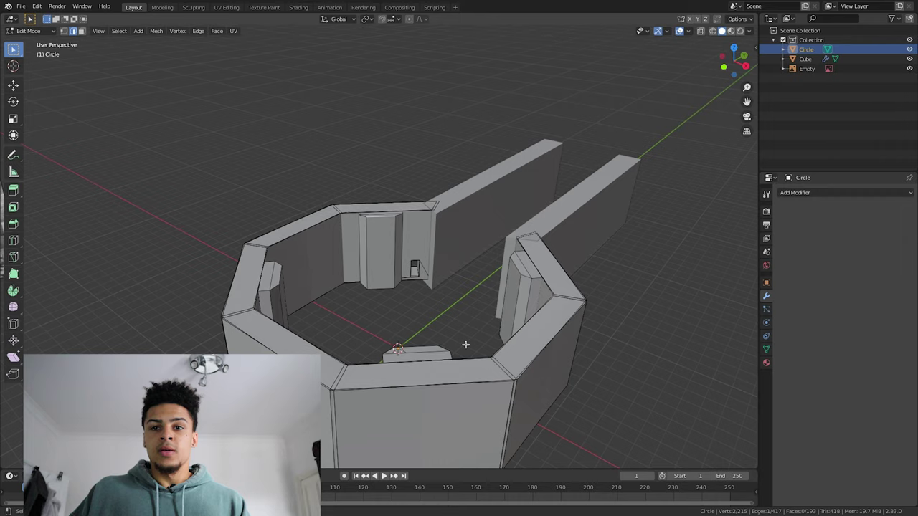
{"action": "key", "text": "ctrl+Left"}
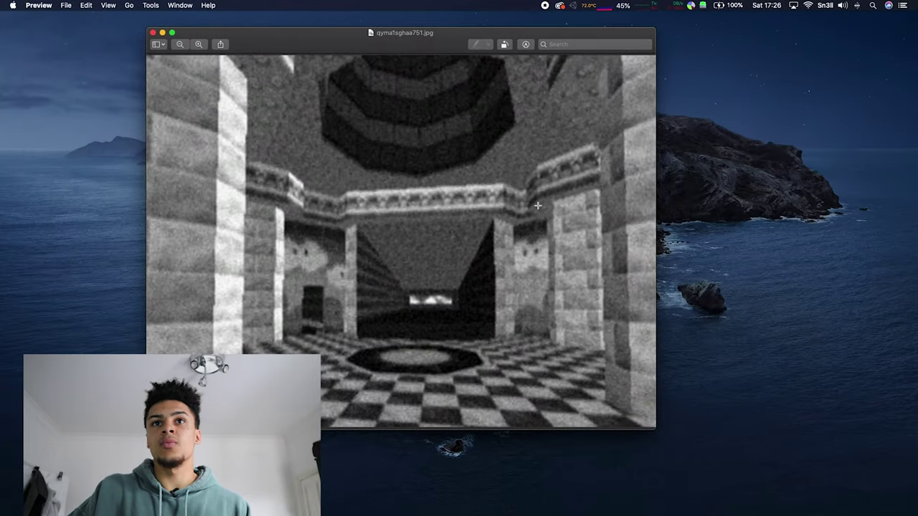
{"action": "key", "text": "ctrl+Right"}
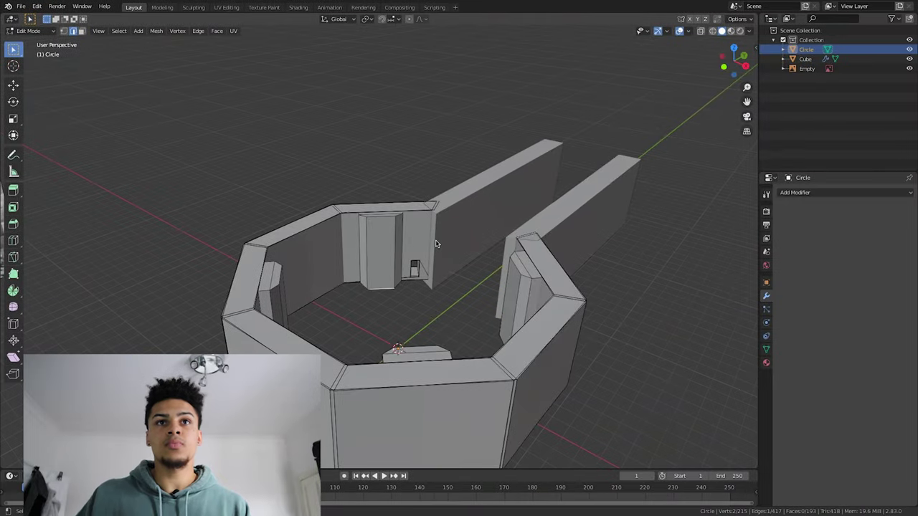
{"action": "scroll", "coordinate": [429, 211], "scroll_direction": "up", "scroll_amount": 3}
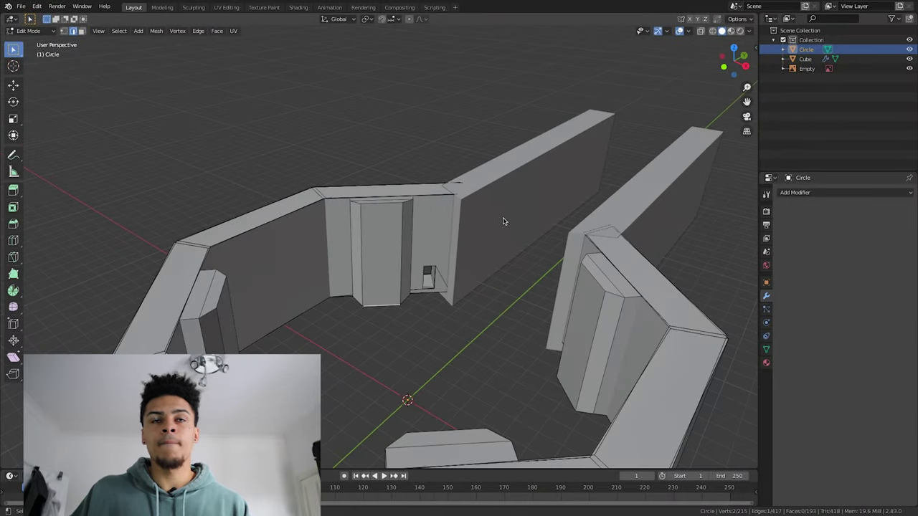
{"action": "key", "text": "ctrl+Right"}
{"action": "key", "text": "ctrl+Left"}
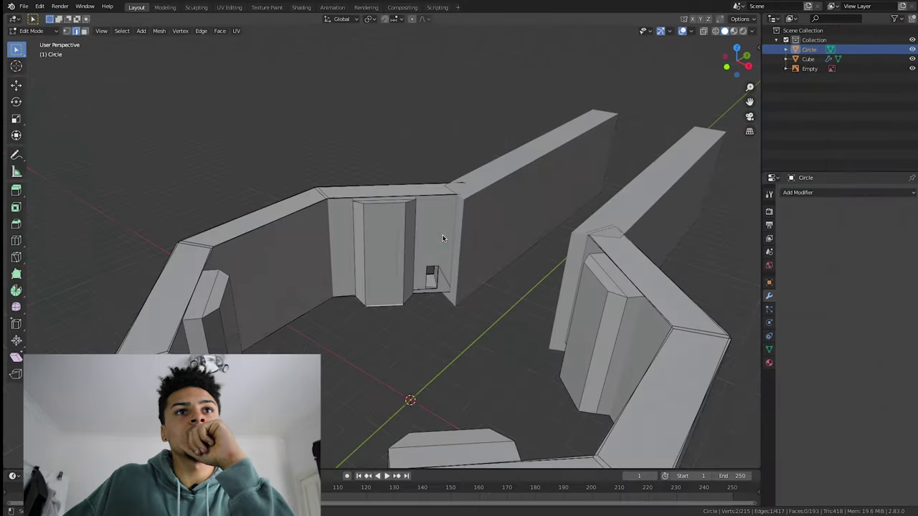
{"action": "key", "text": "ctrl+Left"}
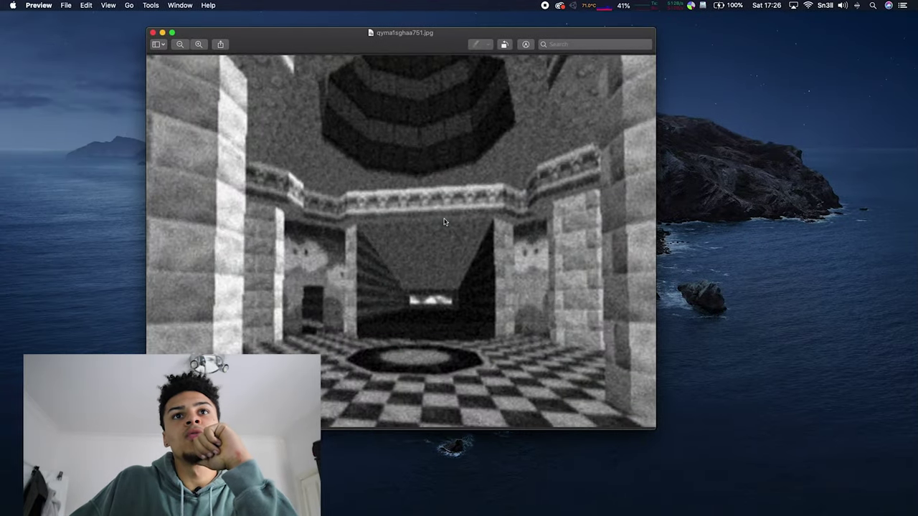
{"action": "key", "text": "ctrl+Right"}
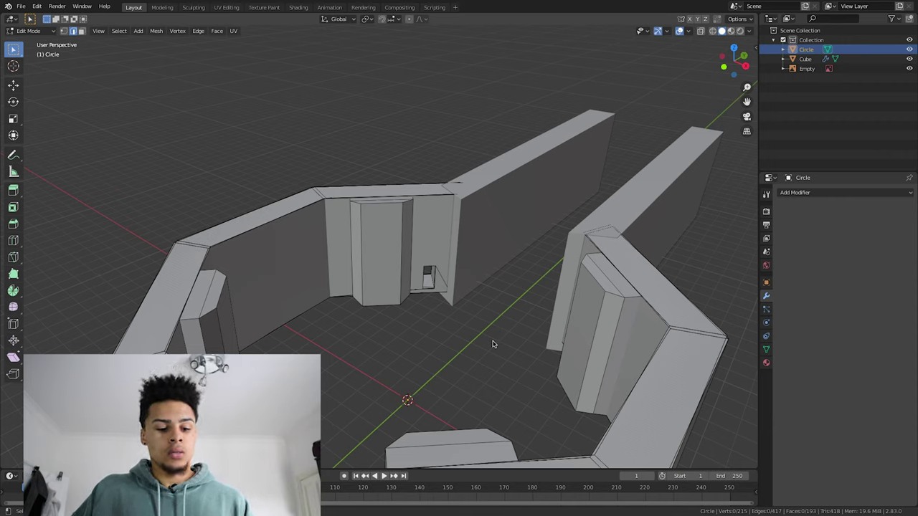
Step: Return to Object Mode, add a new cube, and move it up and along Y
{"action": "key", "text": "Tab"}
{"action": "key", "text": "shift+a"}
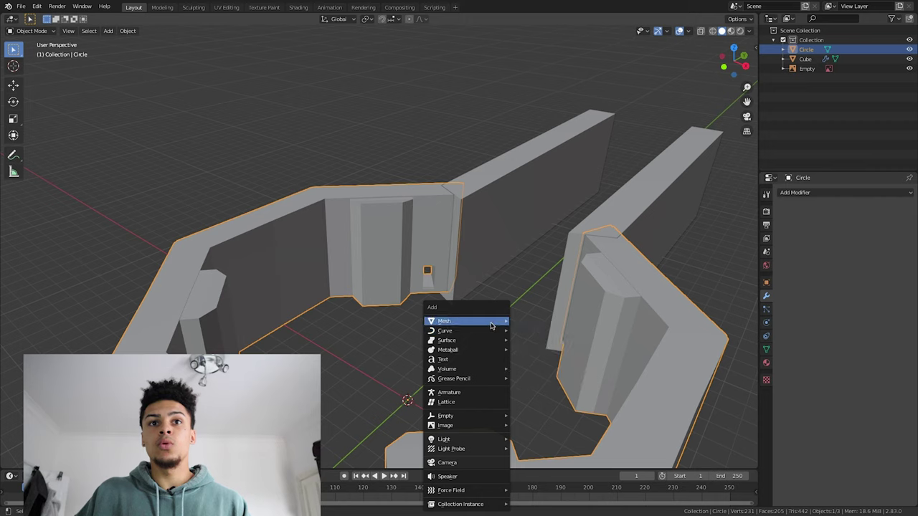
{"action": "mouse_move", "coordinate": [491, 327]}
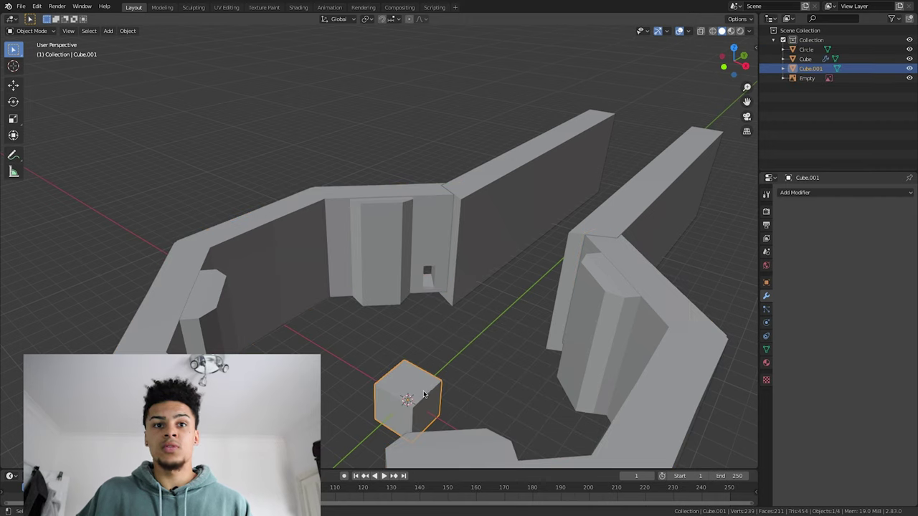
{"action": "key", "text": "g"}
{"action": "key", "text": "z"}
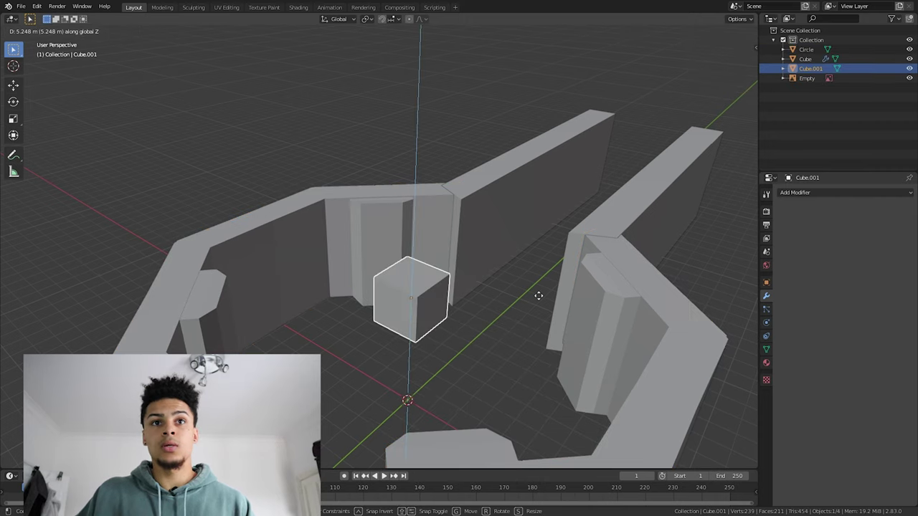
{"action": "left_click", "coordinate": [534, 294]}
{"action": "key", "text": "g"}
{"action": "key", "text": "y"}
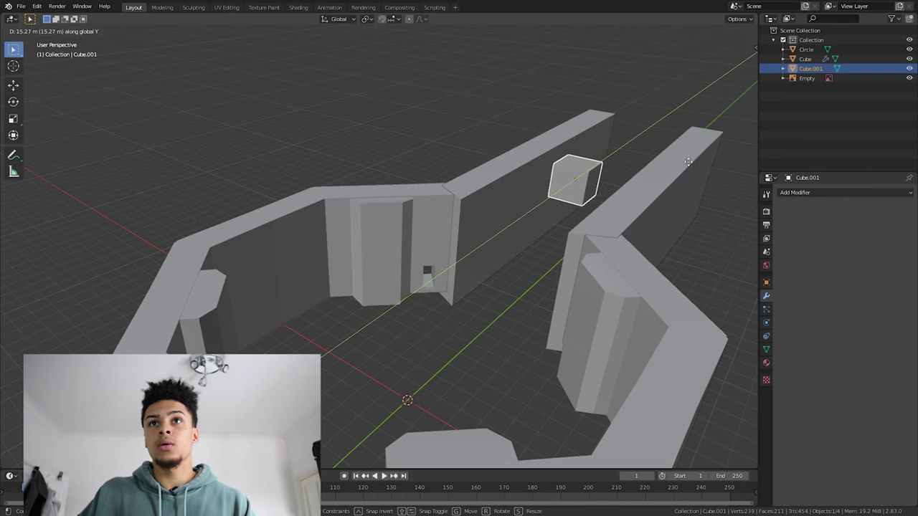
{"action": "left_click", "coordinate": [665, 184]}
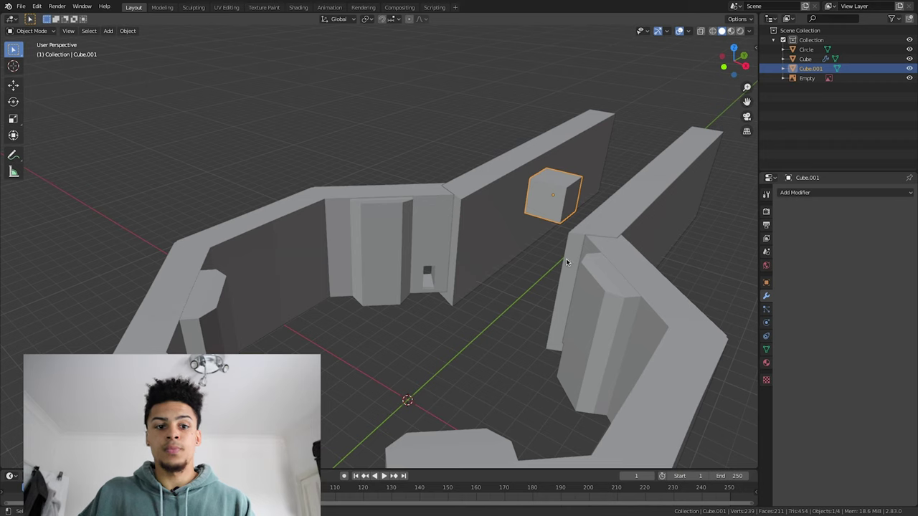
Step: Flatten the cube along Z and shift it along X
{"action": "key", "text": "s"}
{"action": "key", "text": "z"}
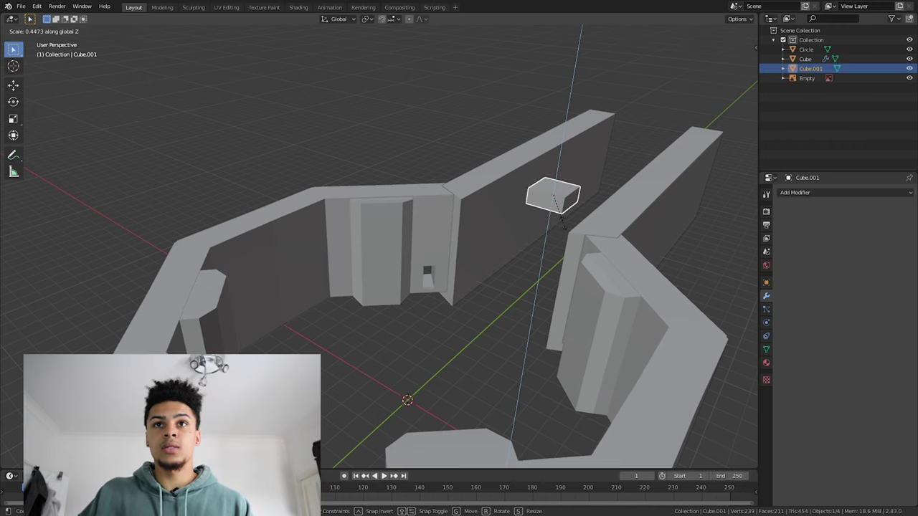
{"action": "left_click", "coordinate": [562, 227]}
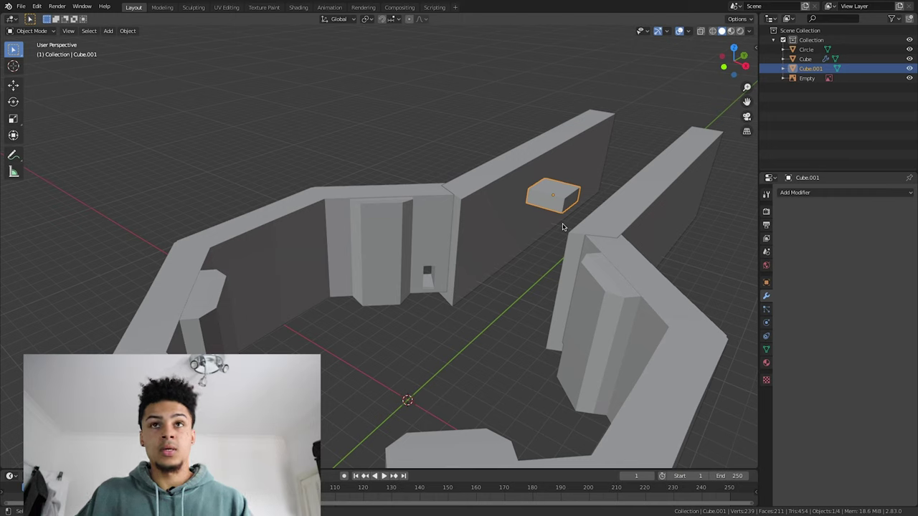
{"action": "key", "text": "g"}
{"action": "key", "text": "x"}
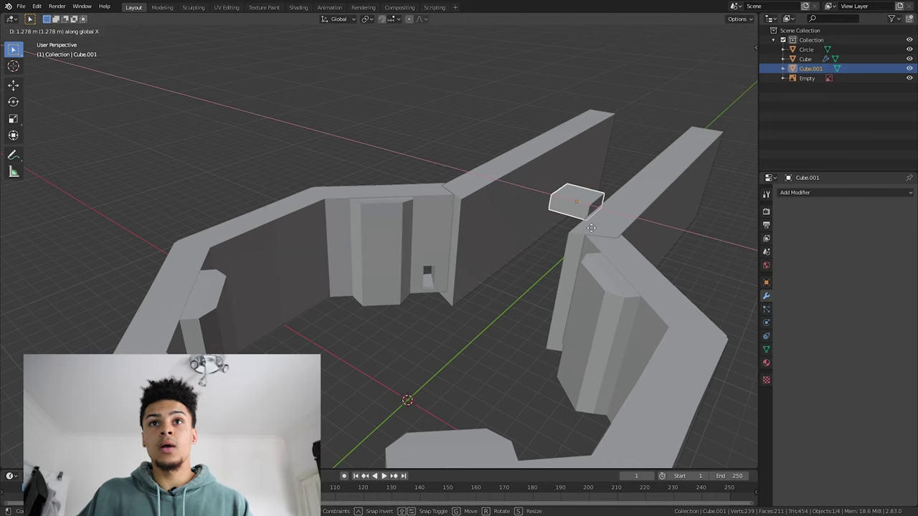
{"action": "left_click", "coordinate": [573, 222]}
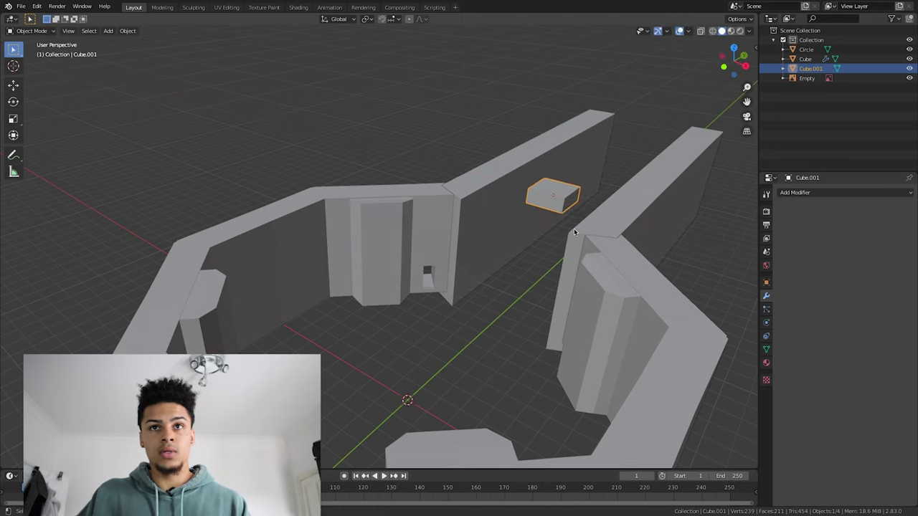
Step: Widen the slab along X and raise it to wall height over the corridor
{"action": "key", "text": "s"}
{"action": "key", "text": "x"}
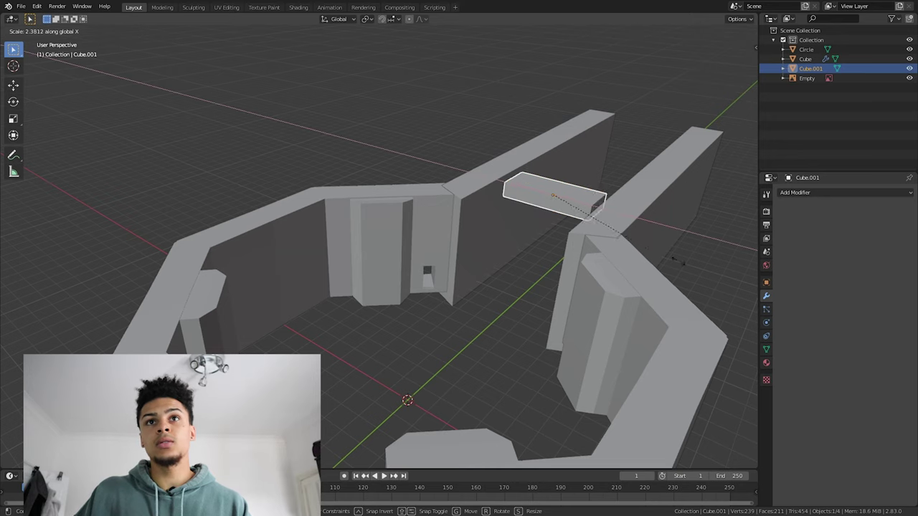
{"action": "left_click", "coordinate": [696, 265]}
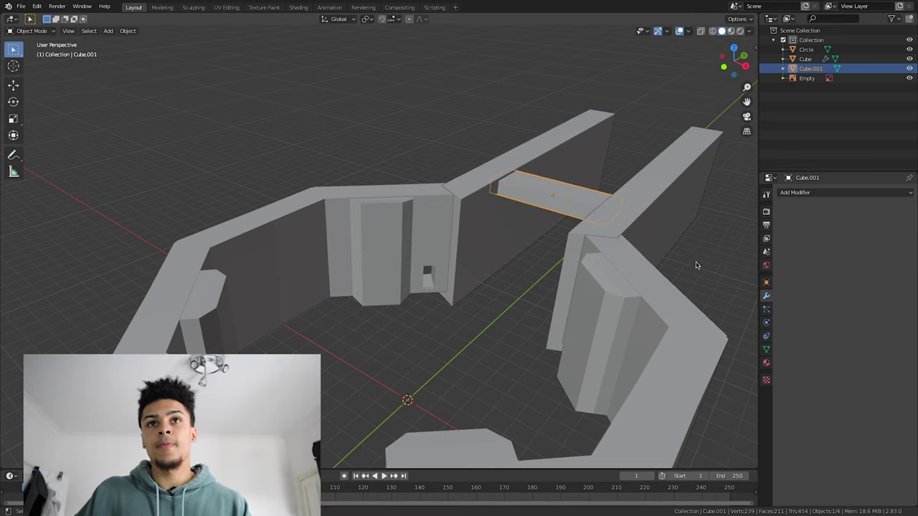
{"action": "key", "text": "g"}
{"action": "key", "text": "z"}
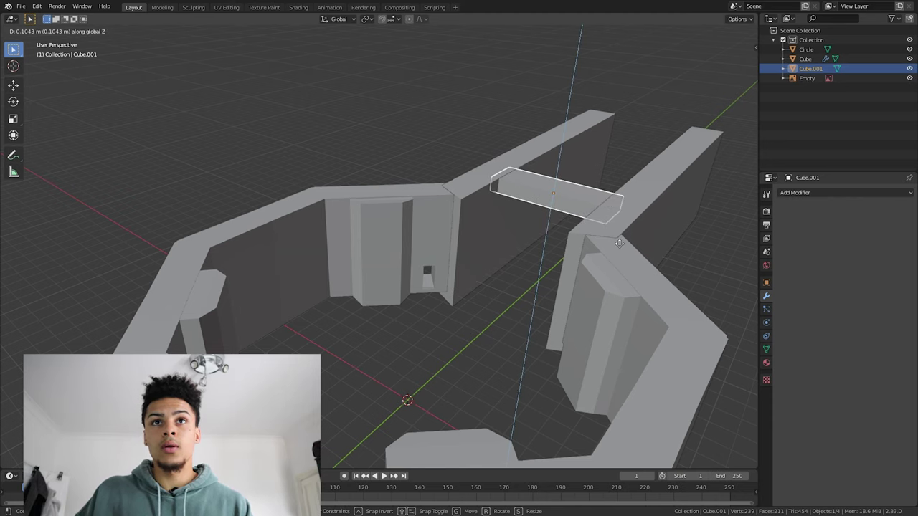
{"action": "left_click", "coordinate": [619, 243]}
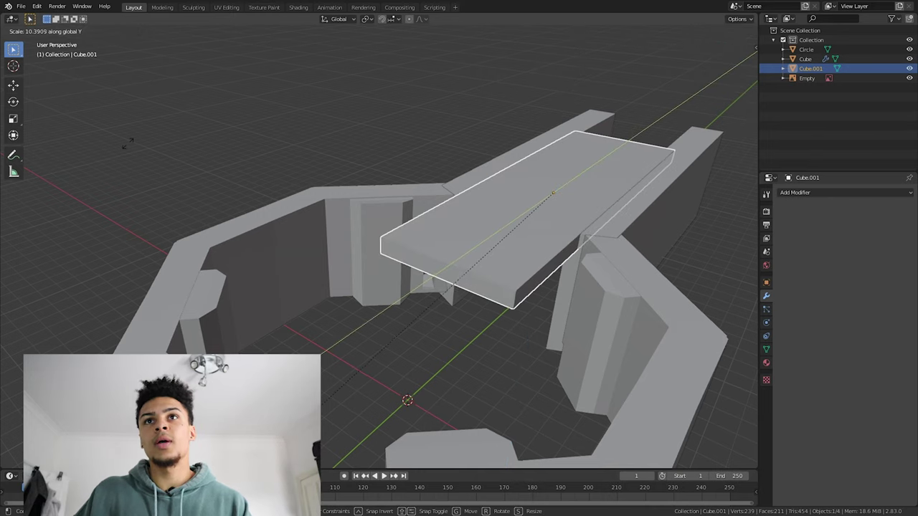
{"action": "key", "text": "Tab"}
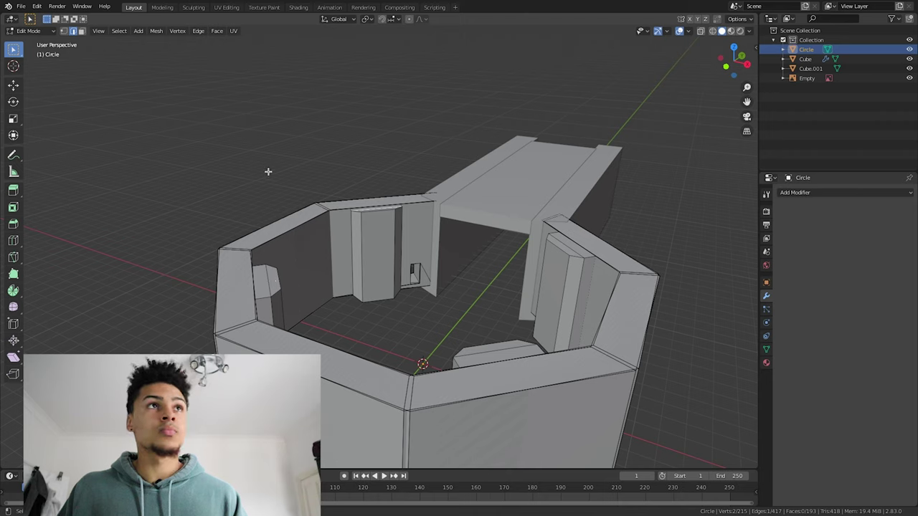
Step: In face select mode, select the top faces of the ring walls and pillars
{"action": "key", "text": "3"}
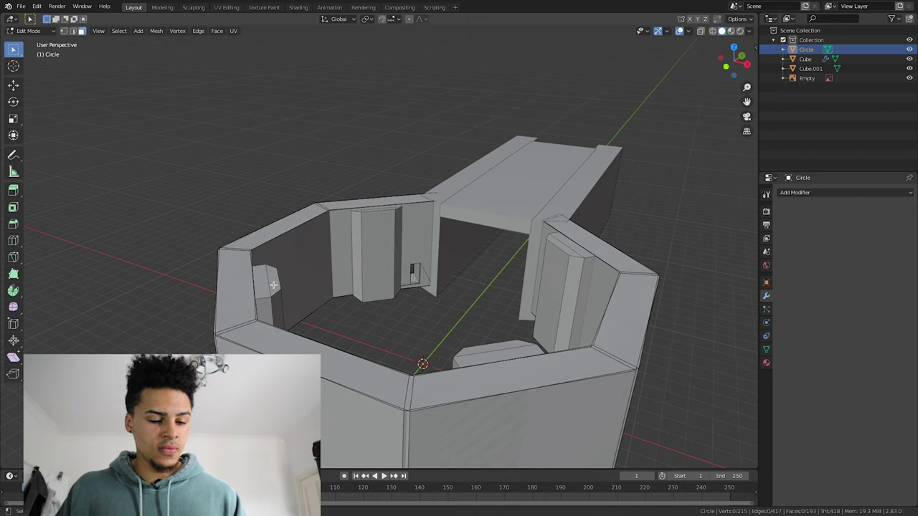
{"action": "left_click", "coordinate": [273, 285]}
{"action": "left_click", "coordinate": [242, 287], "text": "shift"}
{"action": "left_click", "coordinate": [381, 357], "text": "shift"}
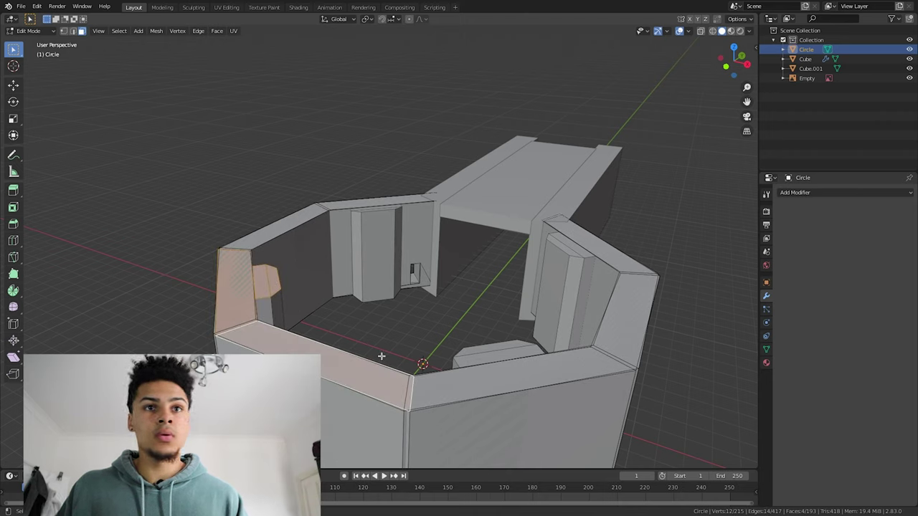
{"action": "left_click", "coordinate": [506, 362], "text": "shift"}
{"action": "left_click", "coordinate": [500, 349], "text": "shift"}
{"action": "left_click", "coordinate": [378, 209], "text": "alt+shift"}
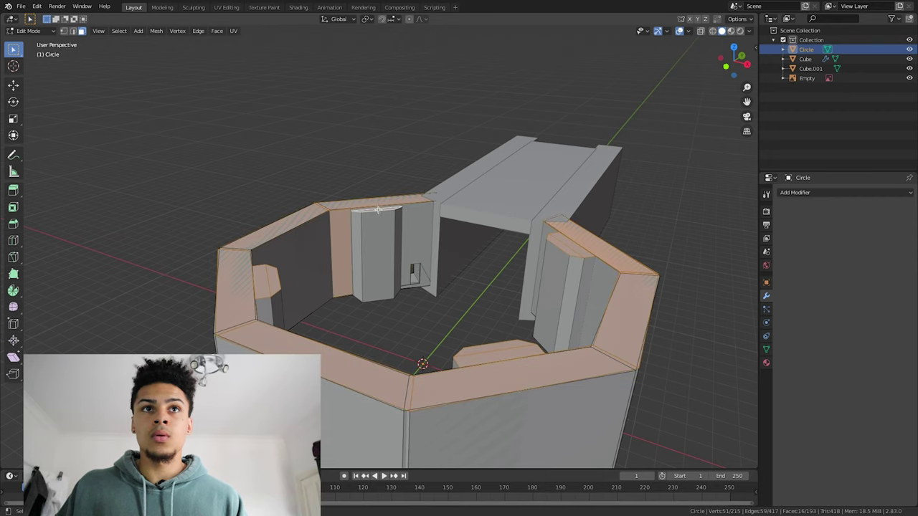
{"action": "left_click", "coordinate": [346, 233], "text": "shift"}
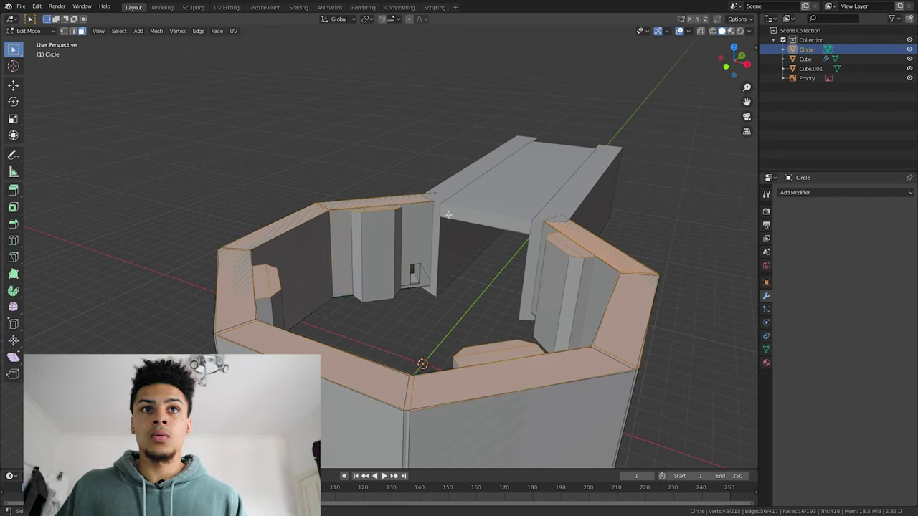
Step: Extrude the selected top faces upward to raise the walls and pillars
{"action": "key", "text": "e"}
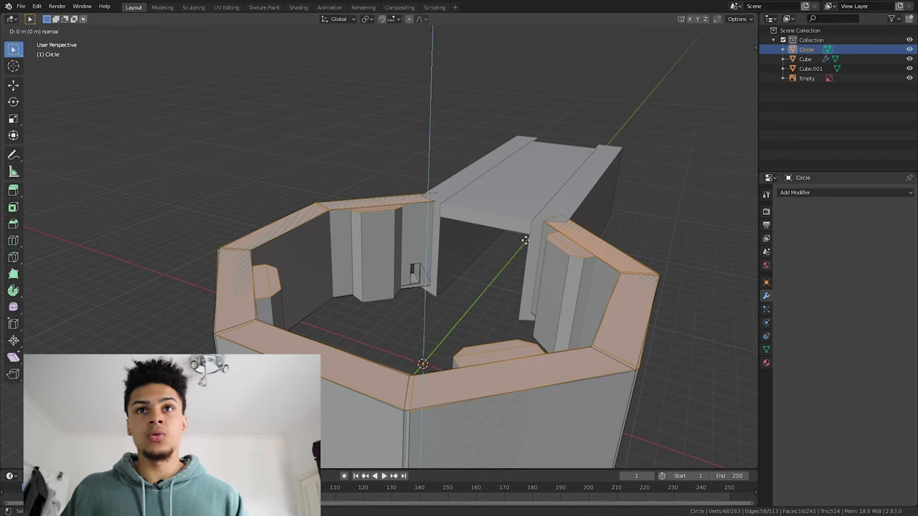
{"action": "left_click", "coordinate": [525, 229]}
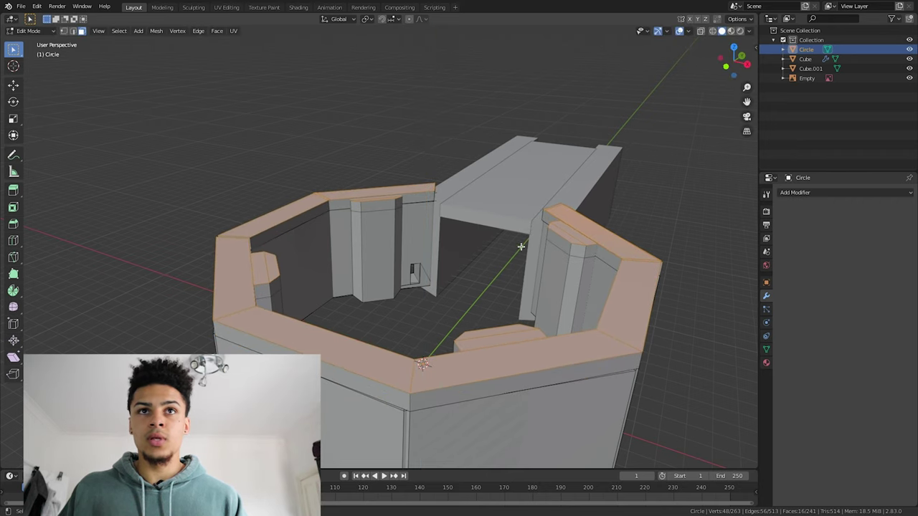
{"action": "middle_click_drag", "start_coordinate": [495, 273], "coordinate": [495, 221]}
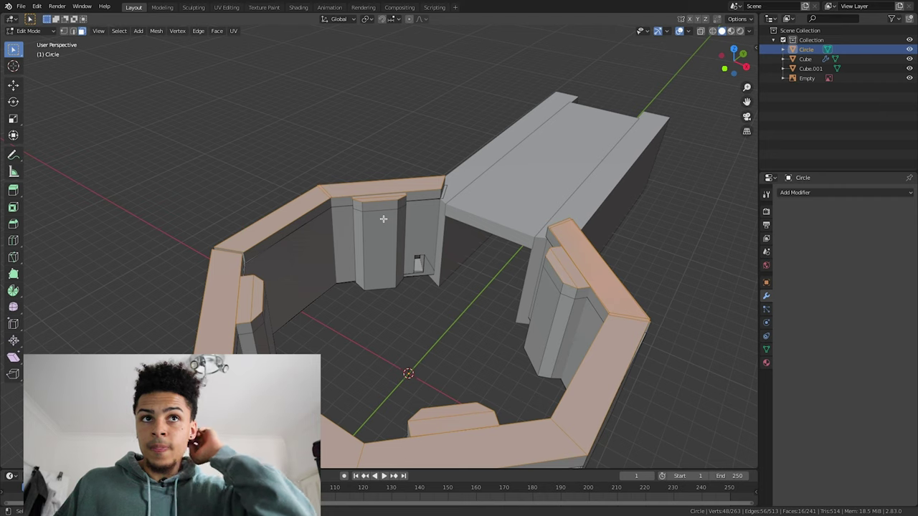
{"action": "scroll", "coordinate": [387, 237], "scroll_direction": "down", "scroll_amount": 4}
{"action": "scroll", "coordinate": [390, 246], "scroll_direction": "up", "scroll_amount": 5}
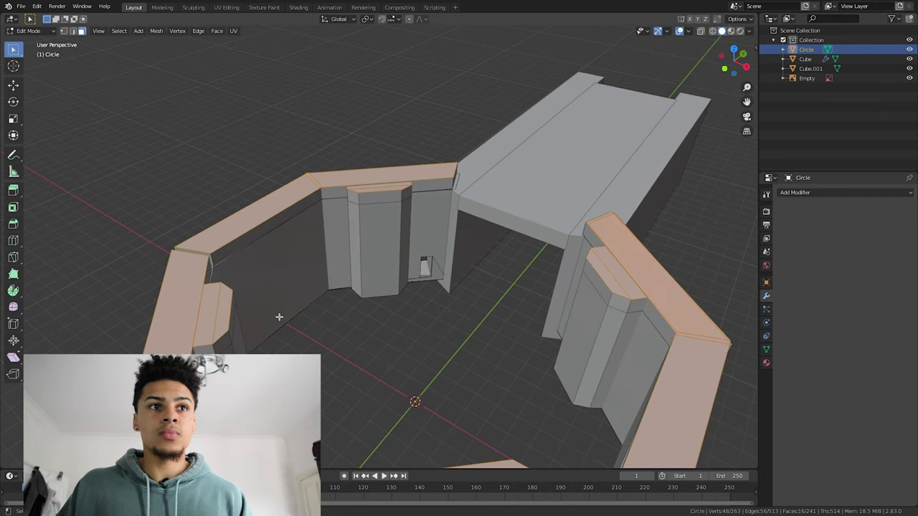
{"action": "middle_click_drag", "start_coordinate": [225, 255], "coordinate": [454, 299]}
{"action": "middle_click_drag", "start_coordinate": [591, 316], "coordinate": [486, 307]}
Step: Select the seven thin faces along the inner top rim of the walls
{"action": "key", "text": "alt+a"}
{"action": "left_click", "coordinate": [332, 196]}
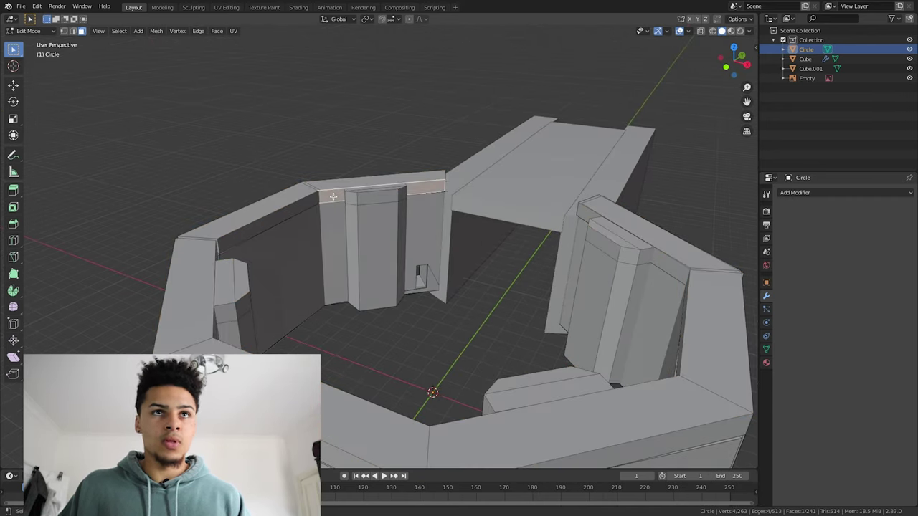
{"action": "left_click", "coordinate": [291, 206], "text": "shift"}
{"action": "middle_click_drag", "start_coordinate": [291, 207], "coordinate": [241, 173]}
{"action": "left_click", "coordinate": [258, 161], "text": "shift"}
{"action": "left_click", "coordinate": [119, 207], "text": "shift"}
{"action": "middle_click_drag", "start_coordinate": [119, 207], "coordinate": [484, 181]}
{"action": "left_click", "coordinate": [464, 140], "text": "shift"}
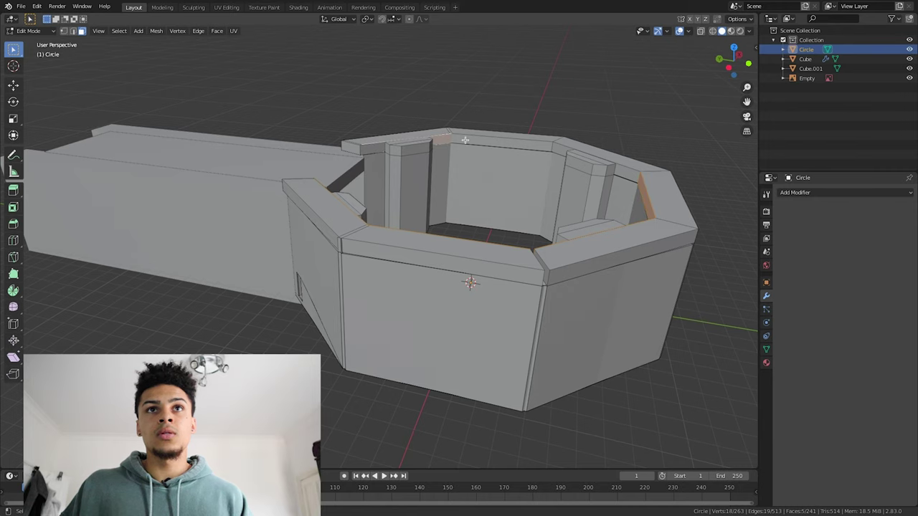
{"action": "left_click", "coordinate": [502, 142], "text": "shift"}
{"action": "left_click", "coordinate": [562, 150], "text": "shift"}
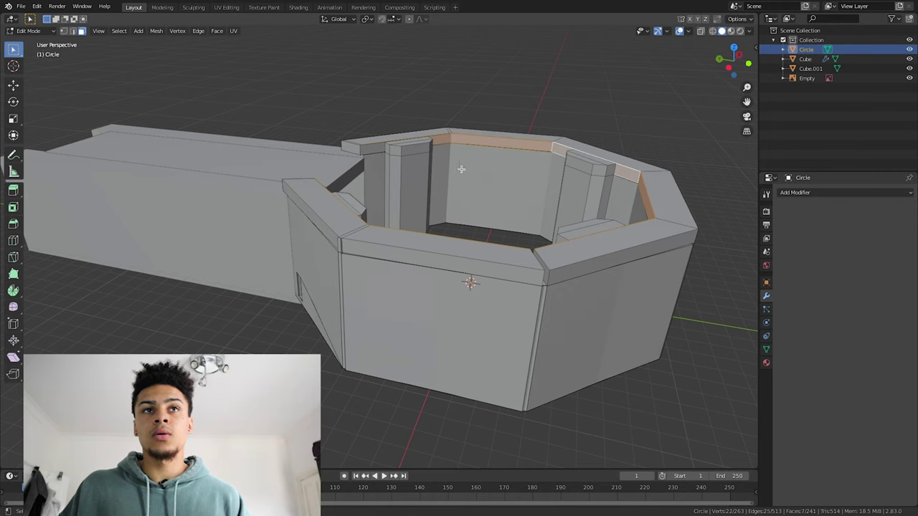
Step: Extrude the rim faces along their normals by 0.0995 to form the ledge
{"action": "key", "text": "e"}
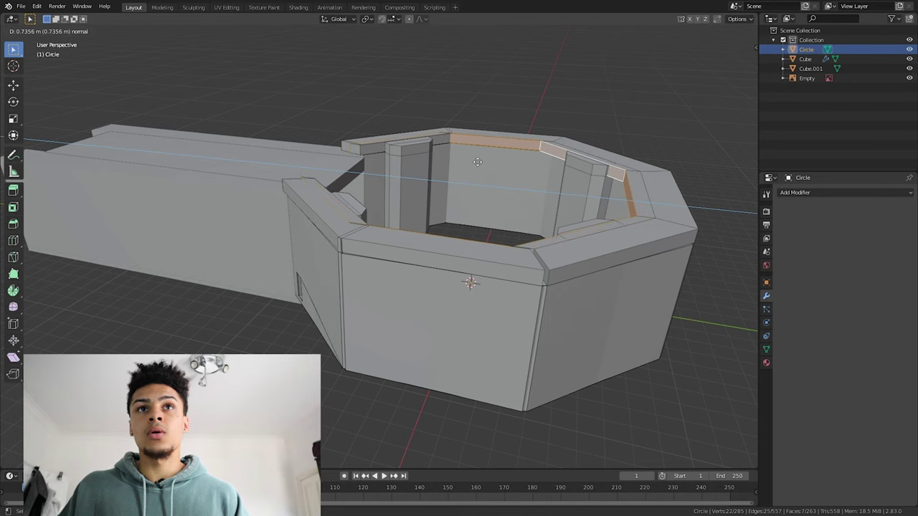
{"action": "left_click", "coordinate": [485, 164]}
{"action": "right_click", "coordinate": [480, 149]}
{"action": "left_click", "coordinate": [457, 56]}
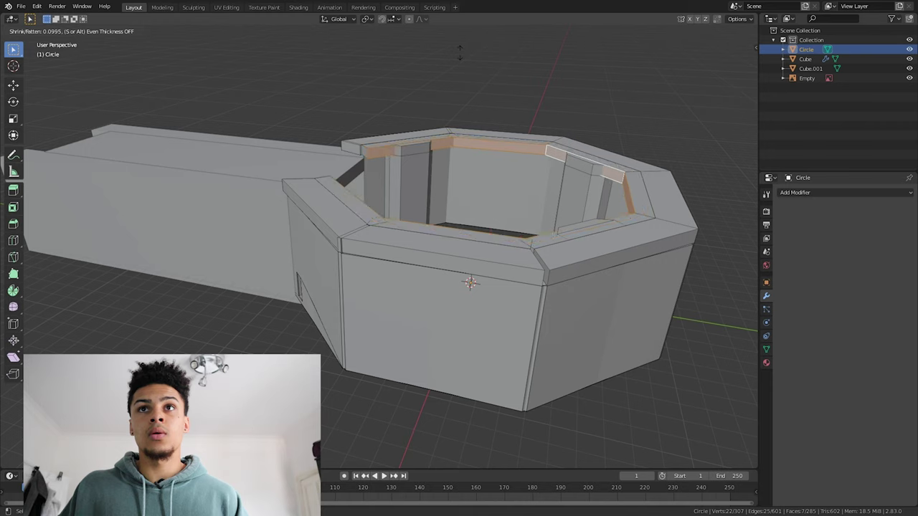
{"action": "left_click", "coordinate": [459, 55]}
{"action": "middle_click_drag", "start_coordinate": [463, 80], "coordinate": [348, 256]}
{"action": "left_click", "coordinate": [388, 238]}
Step: Select the door and jamb faces and extrude them outward twice
{"action": "left_click", "coordinate": [349, 258]}
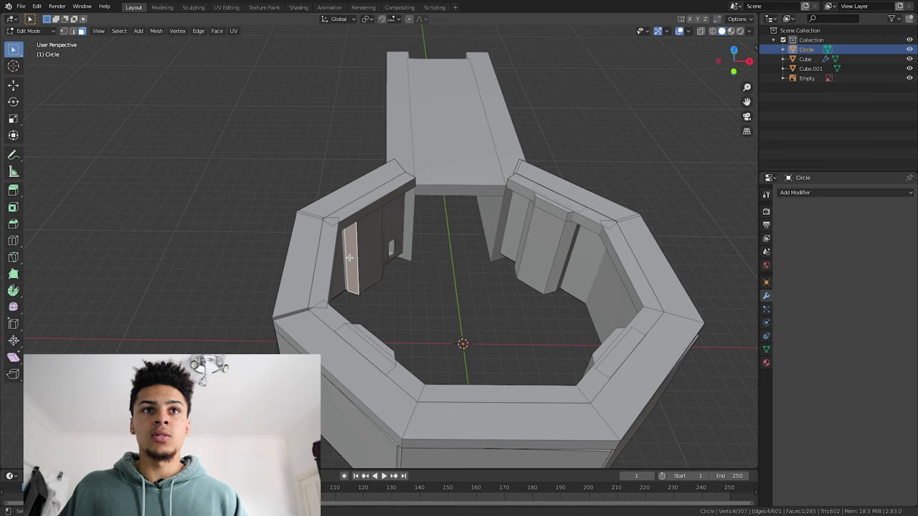
{"action": "left_click", "coordinate": [364, 253], "text": "shift"}
{"action": "middle_click_drag", "start_coordinate": [365, 253], "coordinate": [412, 251]}
{"action": "left_click", "coordinate": [398, 260], "text": "shift"}
{"action": "key", "text": "e"}
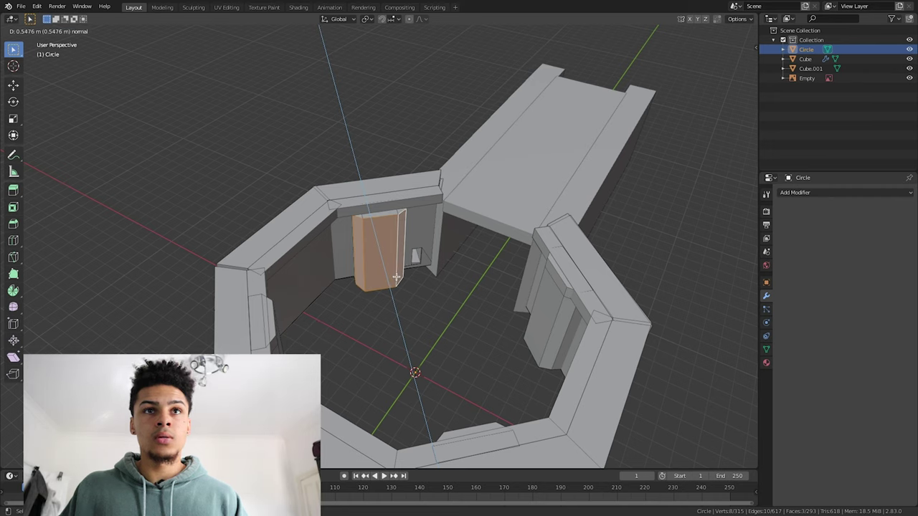
{"action": "left_click", "coordinate": [396, 276]}
{"action": "key", "text": "e"}
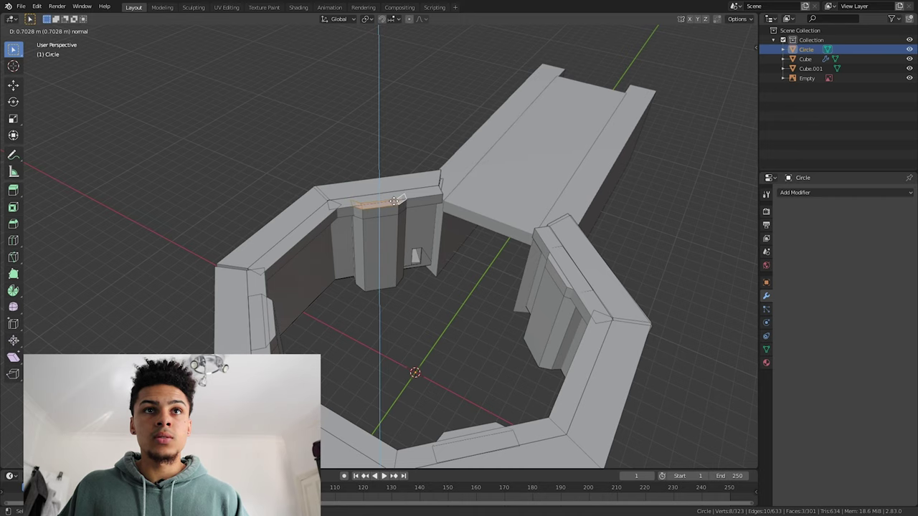
{"action": "left_click", "coordinate": [394, 200]}
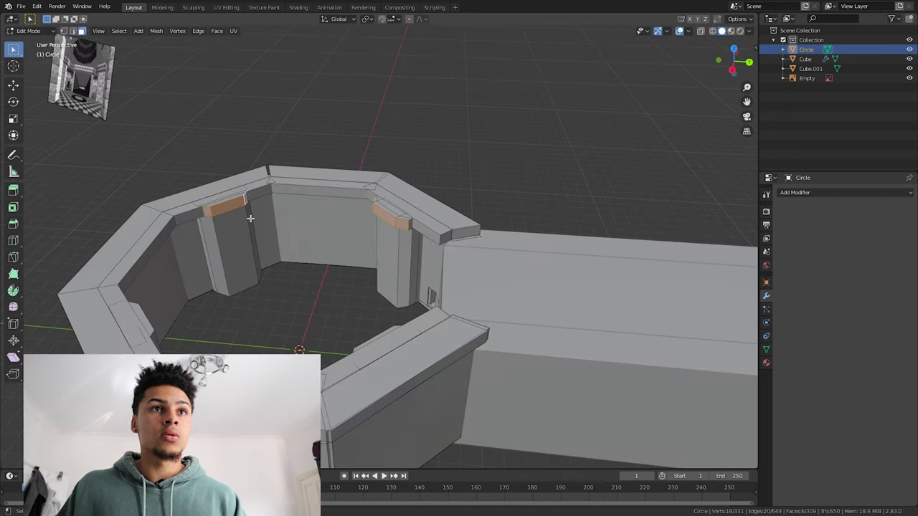
Step: Extrude the left door-top faces, then undo that extrusion
{"action": "left_click", "coordinate": [235, 208]}
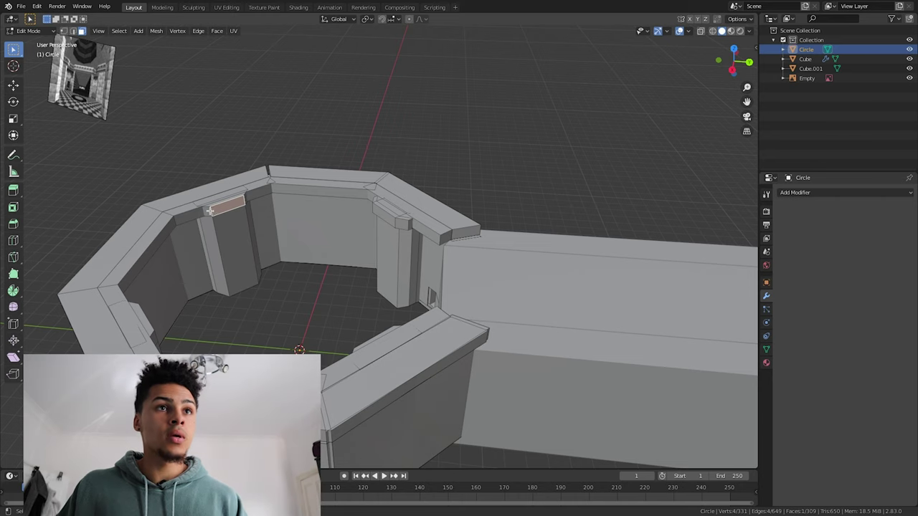
{"action": "left_click", "coordinate": [208, 210], "text": "shift"}
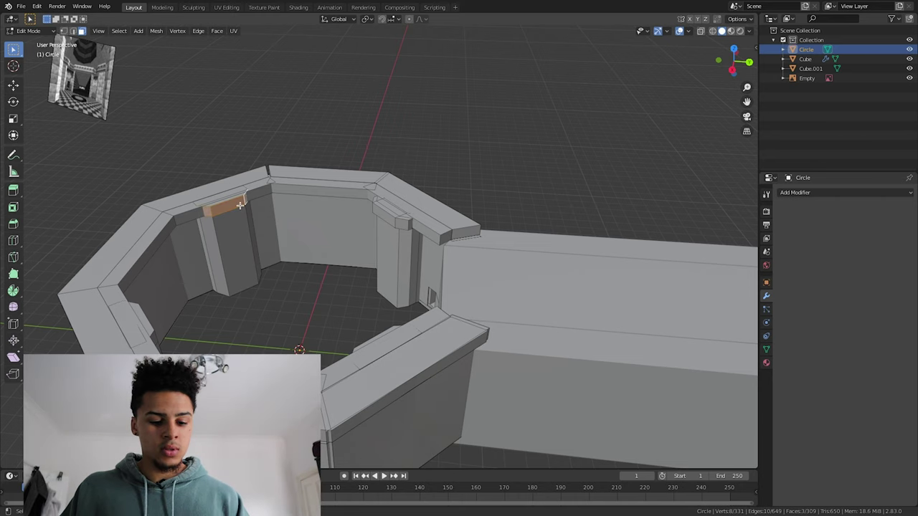
{"action": "key", "text": "e"}
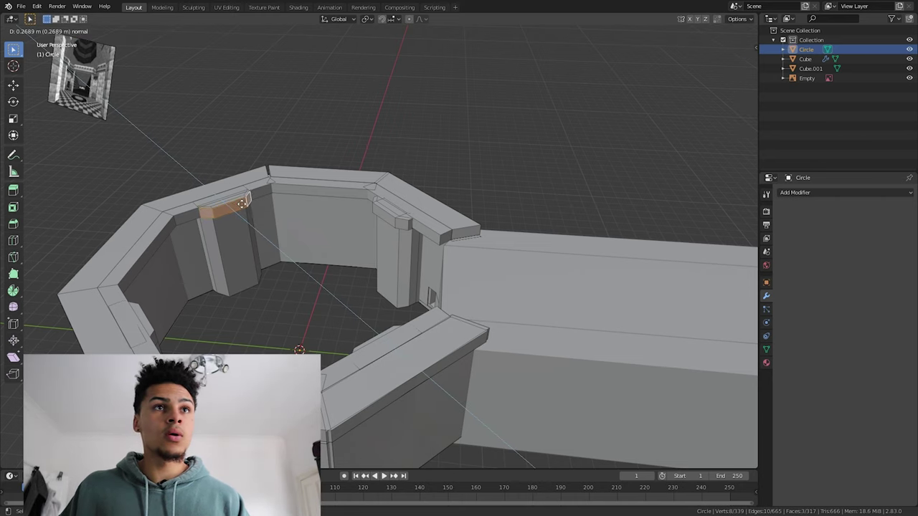
{"action": "left_click", "coordinate": [242, 203]}
{"action": "middle_click_drag", "start_coordinate": [272, 285], "coordinate": [243, 210]}
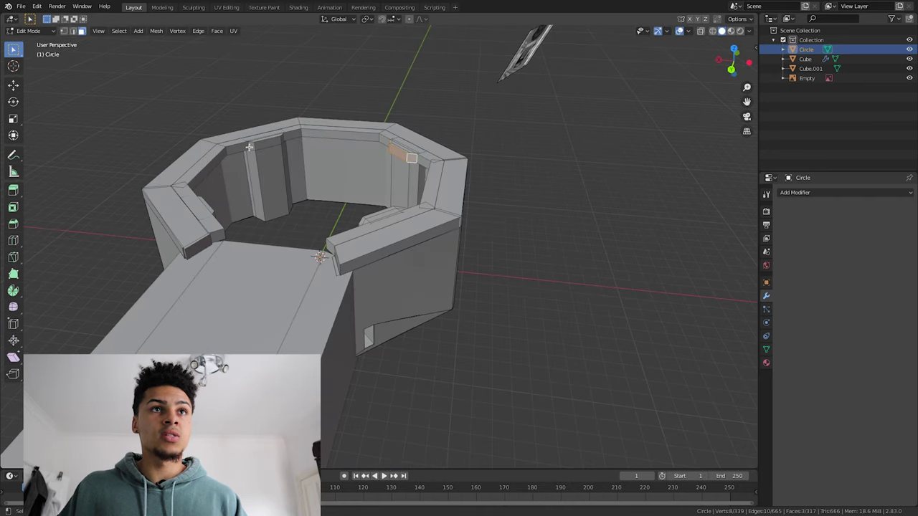
{"action": "key", "text": "ctrl+z"}
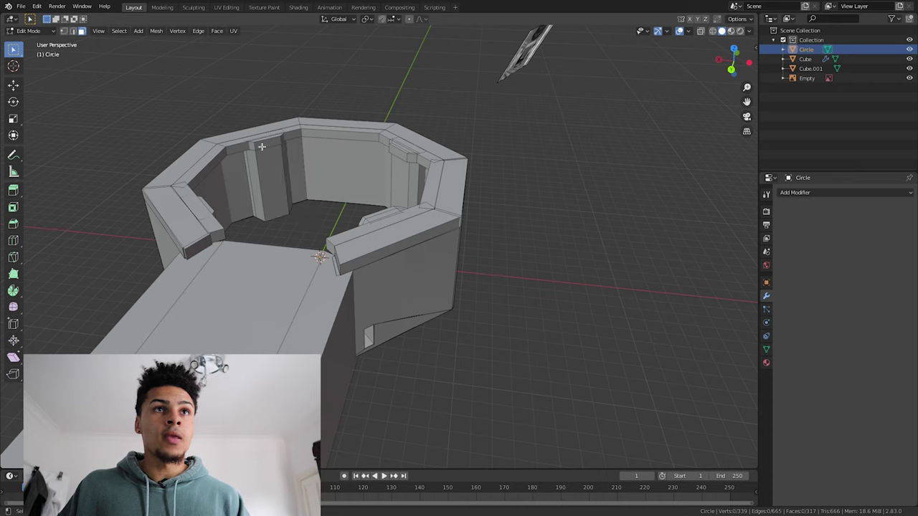
Step: Extrude the wall-top faces above the pillar, then push three ledge faces out 0.4205 m
{"action": "left_click", "coordinate": [279, 142], "text": "ctrl"}
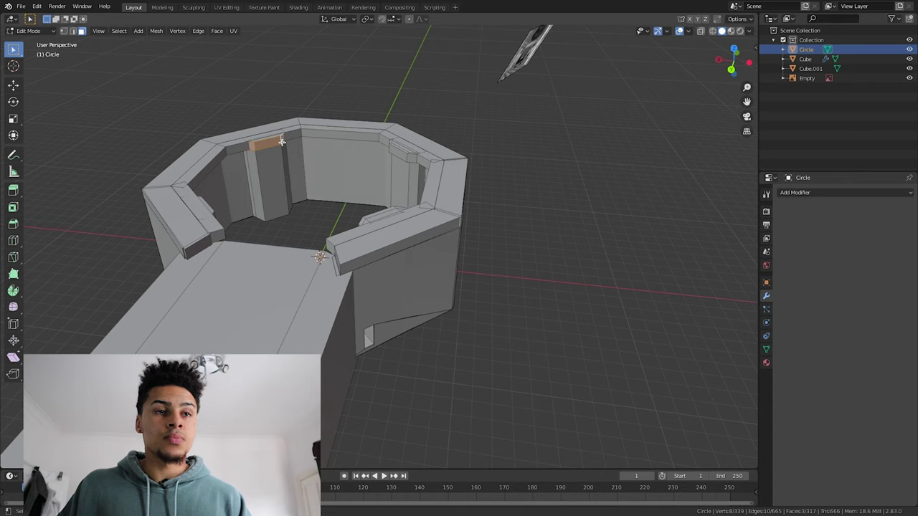
{"action": "key", "text": "e"}
{"action": "left_click", "coordinate": [282, 203]}
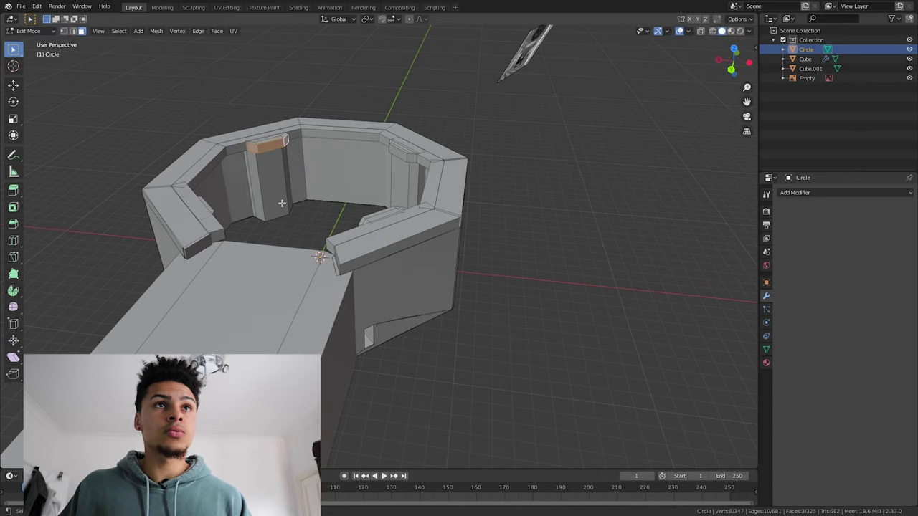
{"action": "middle_click_drag", "start_coordinate": [288, 233], "coordinate": [178, 247]}
{"action": "left_click", "coordinate": [396, 116]}
{"action": "left_click", "coordinate": [423, 112], "text": "shift"}
{"action": "left_click", "coordinate": [428, 109], "text": "shift"}
{"action": "key", "text": "e"}
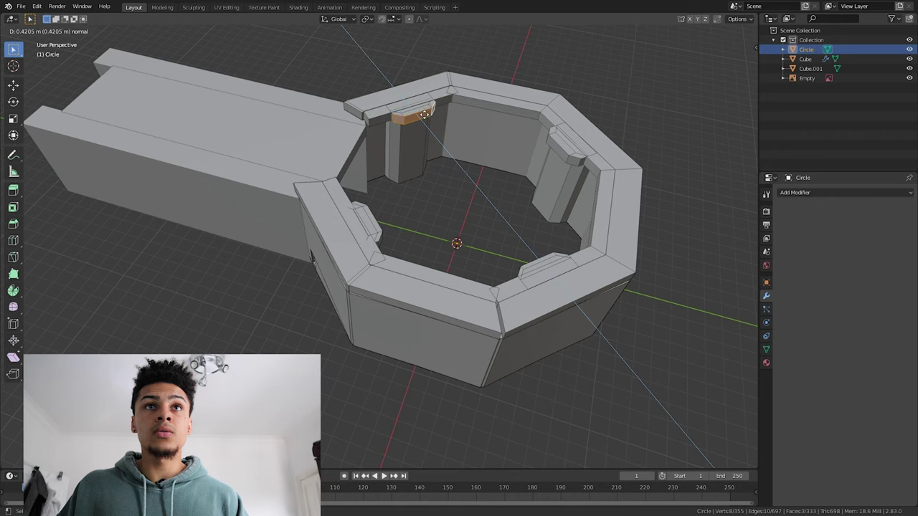
{"action": "left_click", "coordinate": [425, 114]}
{"action": "middle_click_drag", "start_coordinate": [461, 194], "coordinate": [445, 256]}
{"action": "scroll", "coordinate": [445, 256], "scroll_direction": "up", "scroll_amount": 6}
{"action": "middle_click_drag", "start_coordinate": [451, 324], "coordinate": [443, 281]}
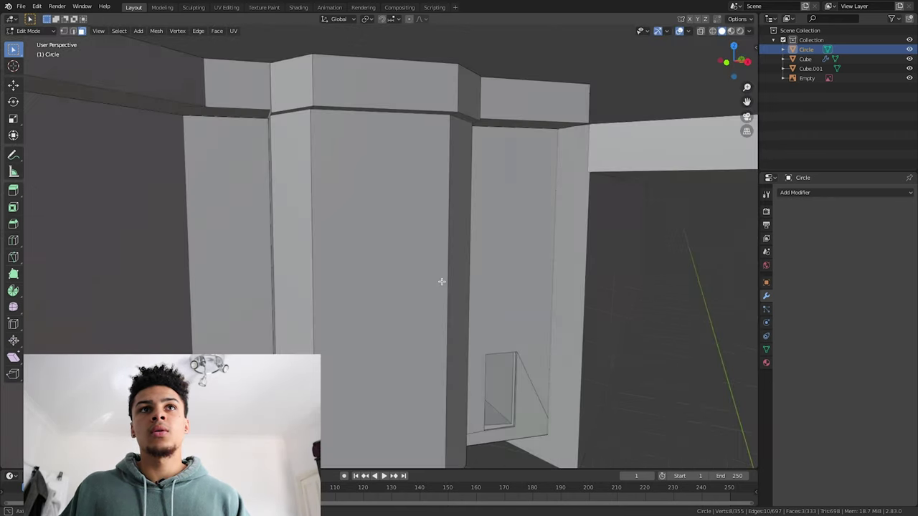
{"action": "scroll", "coordinate": [443, 280], "scroll_direction": "up", "scroll_amount": 3}
{"action": "scroll", "coordinate": [445, 261], "scroll_direction": "down", "scroll_amount": 2}
{"action": "middle_click_drag", "start_coordinate": [564, 314], "coordinate": [557, 404]}
{"action": "scroll", "coordinate": [363, 375], "scroll_direction": "down", "scroll_amount": 5}
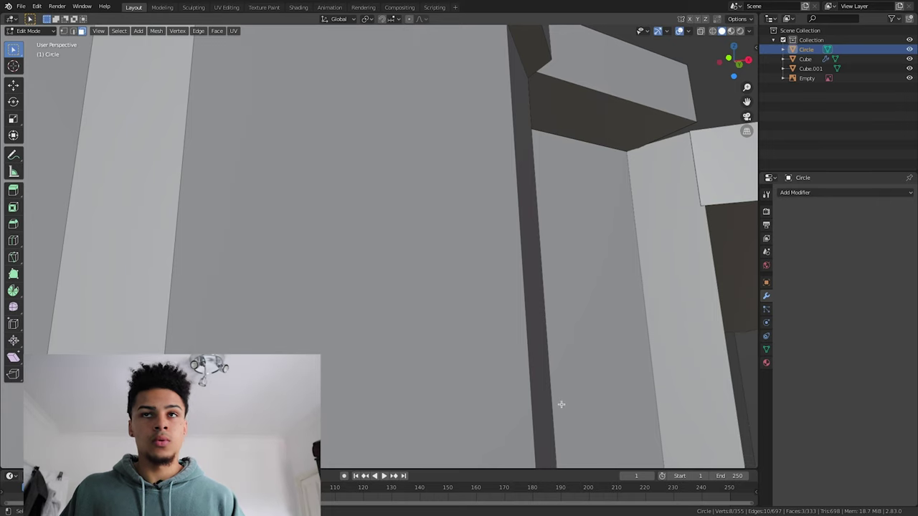
{"action": "middle_click_drag", "start_coordinate": [613, 407], "coordinate": [671, 365]}
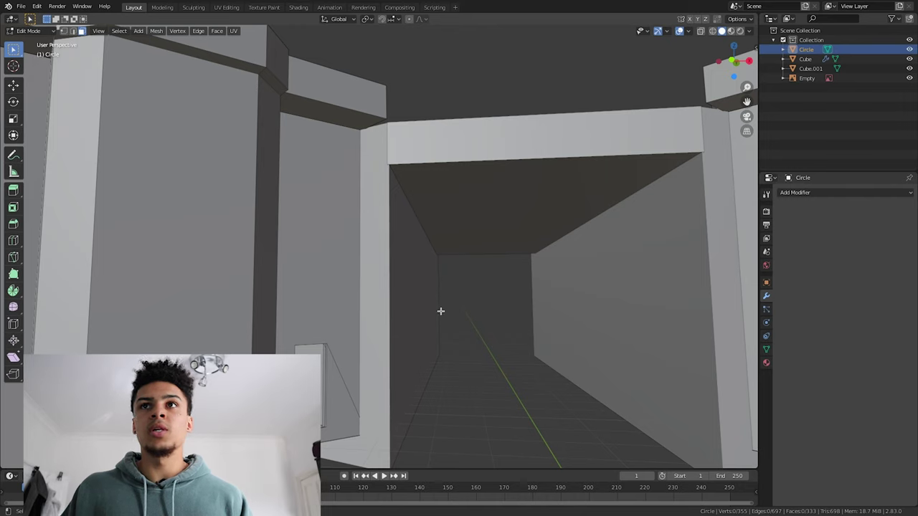
Step: Select the Cube corridor, apply its Mirror modifier, and check the resulting wall geometry
{"action": "left_click", "coordinate": [810, 59]}
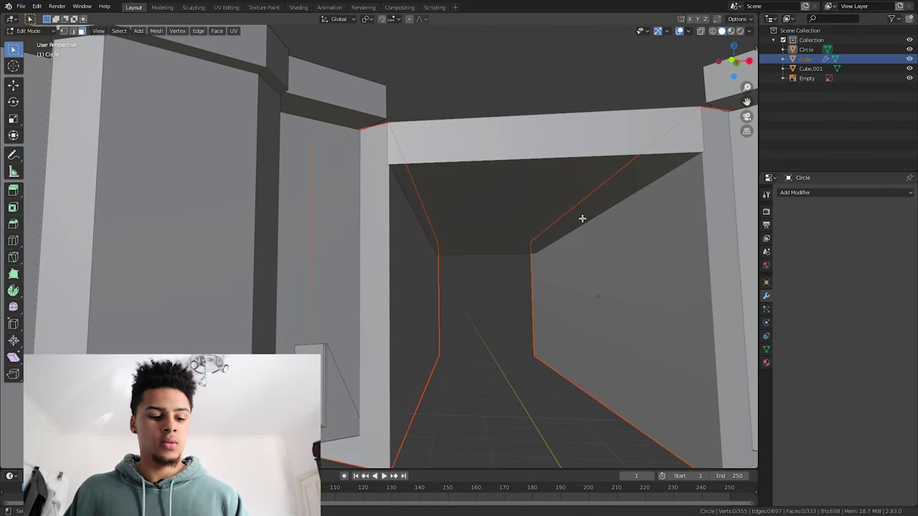
{"action": "key", "text": "Tab"}
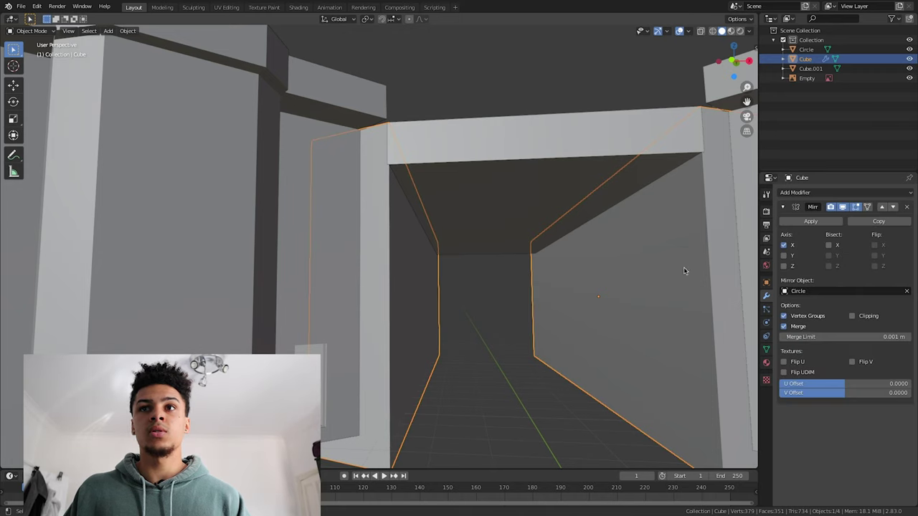
{"action": "left_click", "coordinate": [810, 222]}
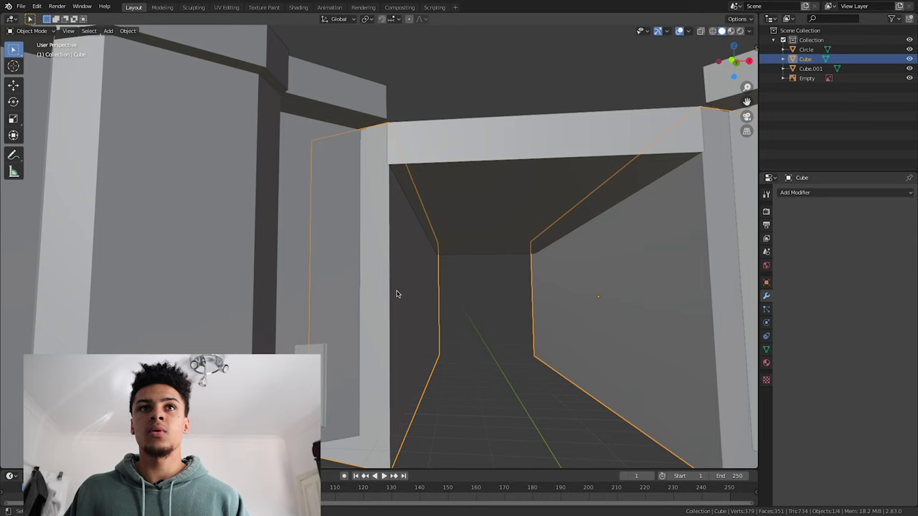
{"action": "key", "text": "Tab"}
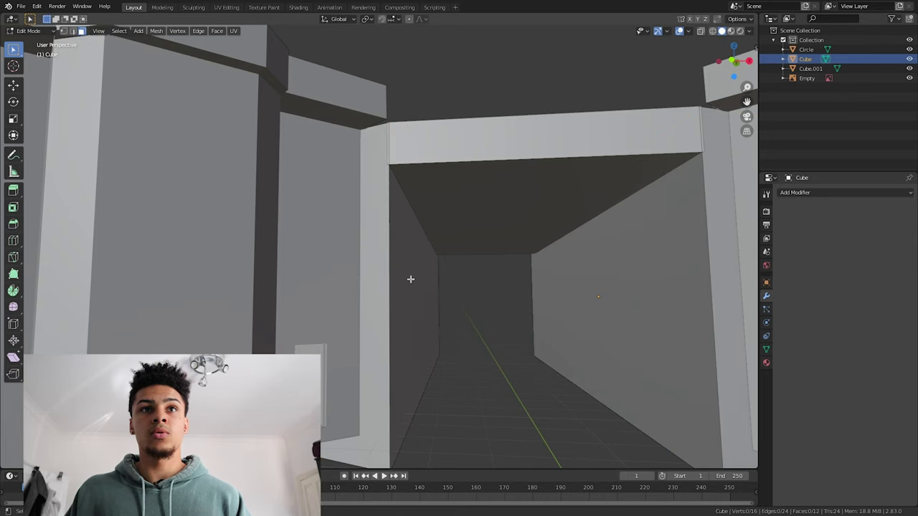
{"action": "left_click", "coordinate": [391, 285]}
{"action": "key", "text": "Tab"}
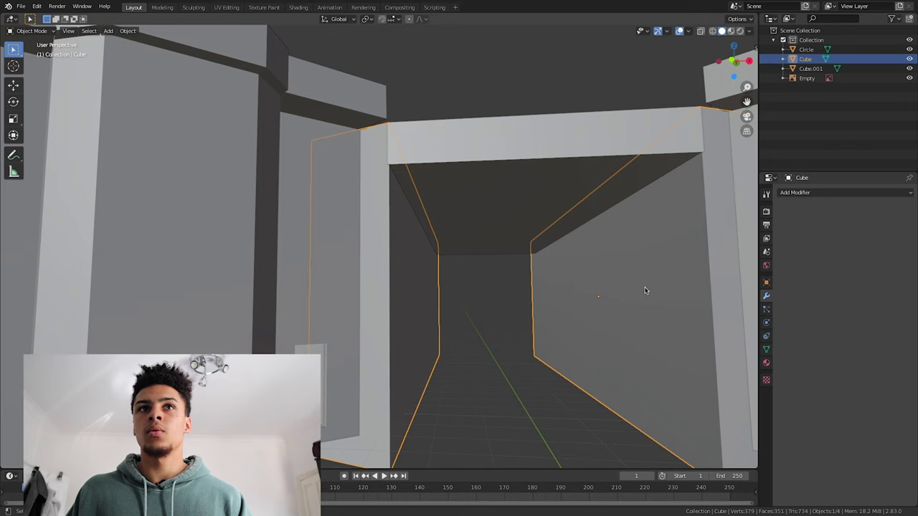
{"action": "scroll", "coordinate": [641, 297], "scroll_direction": "down", "scroll_amount": 4}
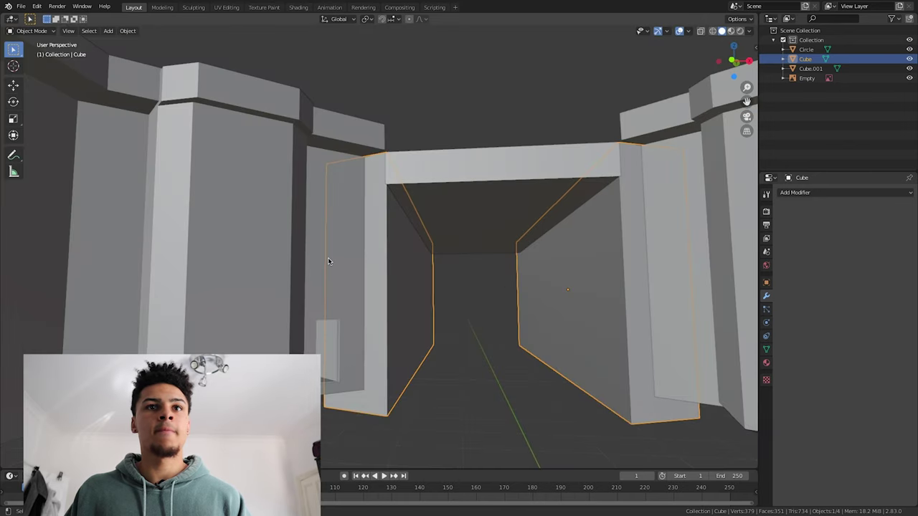
Step: Select the left wall face and right pillar face, attempt a Z rotation, then cancel it
{"action": "key", "text": "Tab"}
{"action": "left_click", "coordinate": [628, 308]}
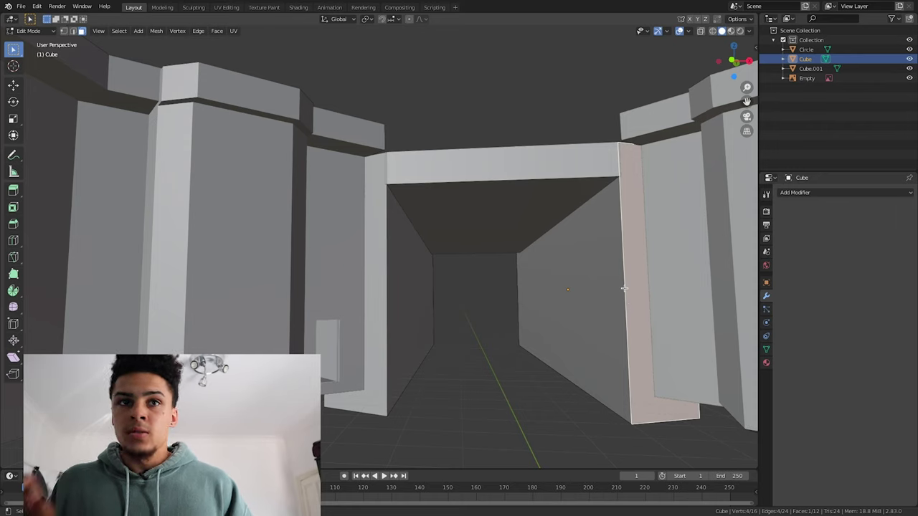
{"action": "key", "text": "Tab"}
{"action": "key", "text": "Tab"}
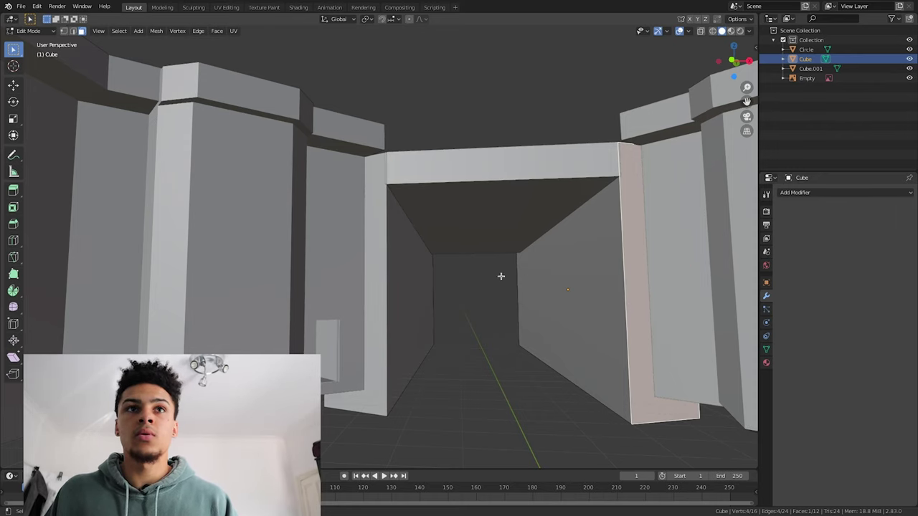
{"action": "left_click", "coordinate": [381, 296]}
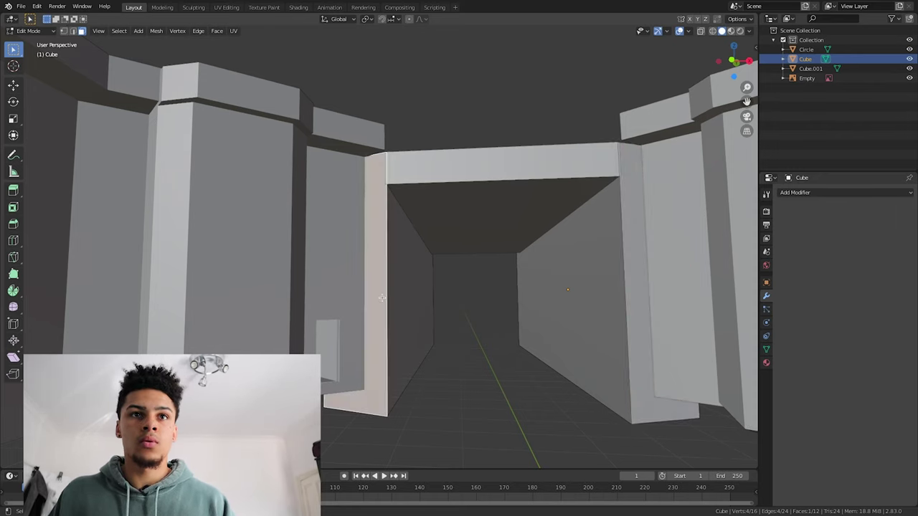
{"action": "left_click", "coordinate": [641, 301], "text": "shift"}
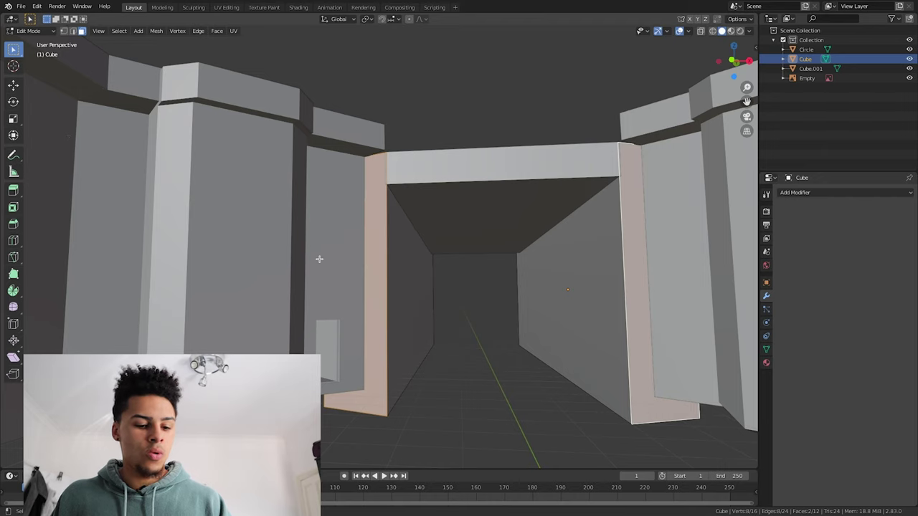
{"action": "key", "text": "r"}
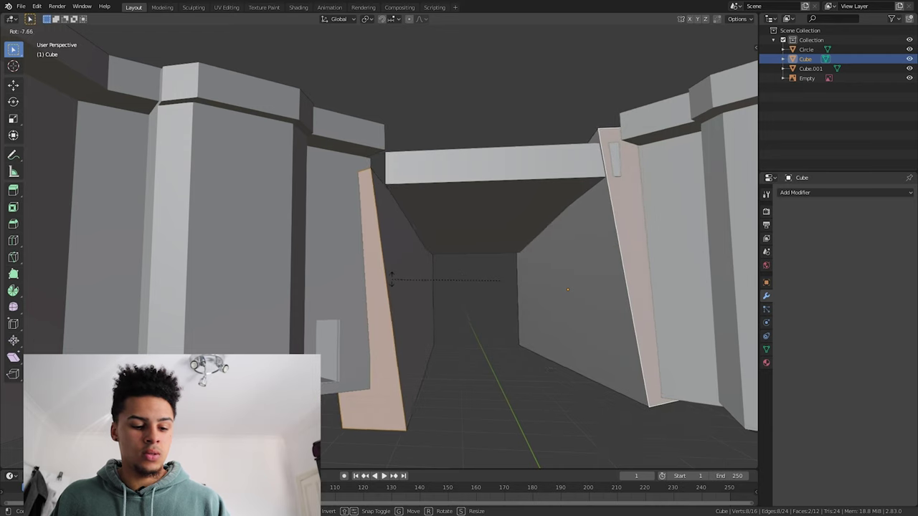
{"action": "key", "text": "z"}
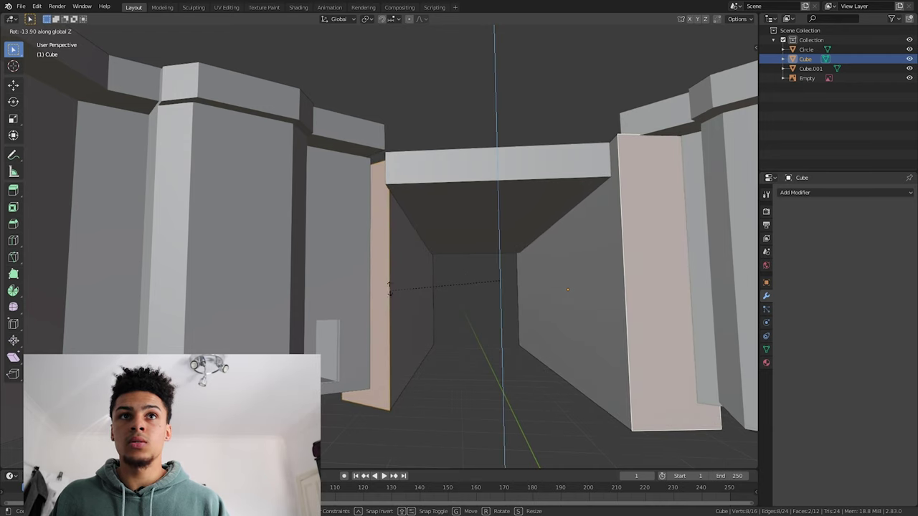
{"action": "right_click", "coordinate": [472, 277]}
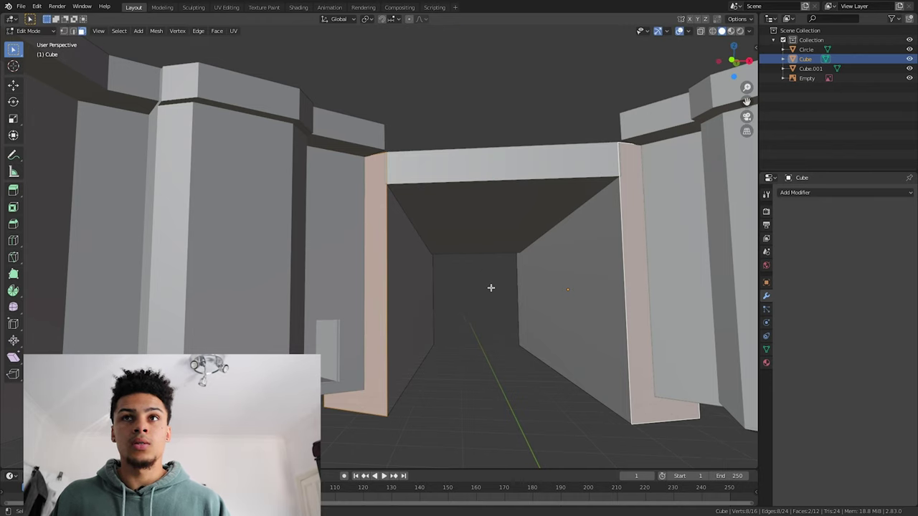
Step: Rotate the right wall face and the left pillar face about Z, then tilt the left face about X
{"action": "left_click", "coordinate": [633, 331]}
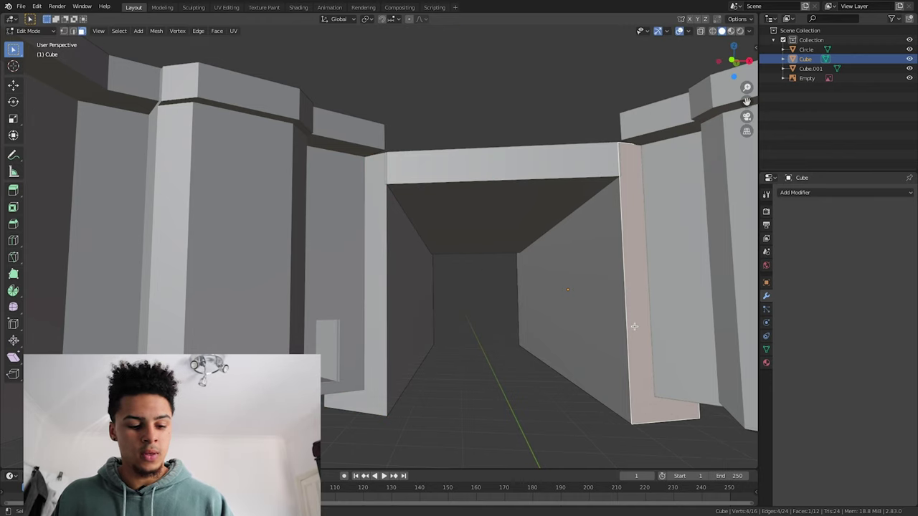
{"action": "key", "text": "r"}
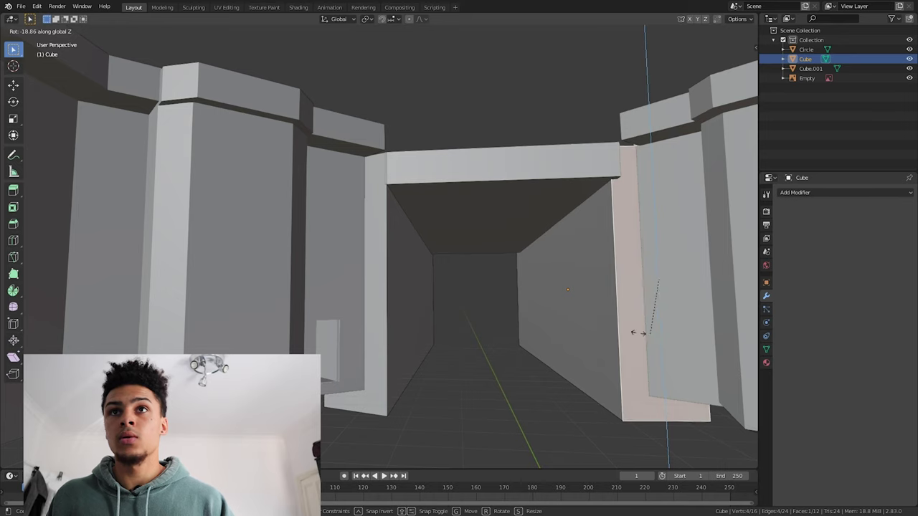
{"action": "key", "text": "z"}
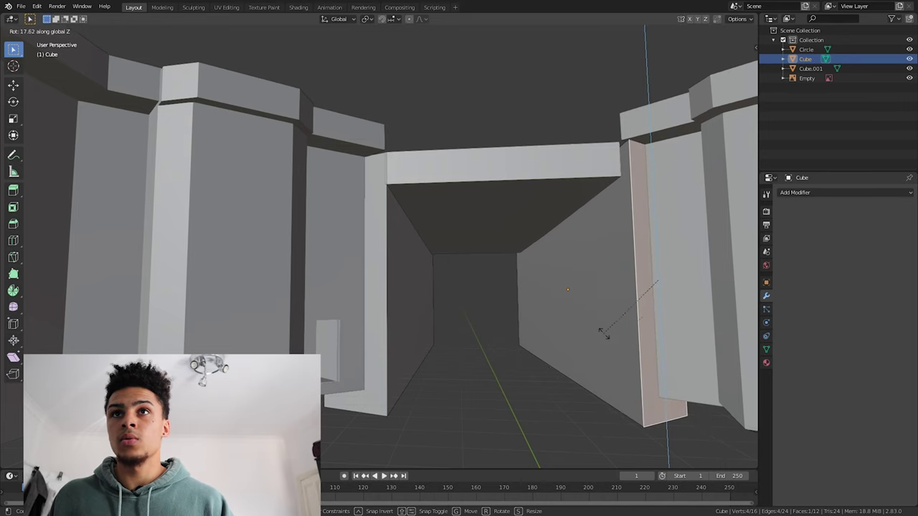
{"action": "left_click", "coordinate": [607, 333]}
{"action": "left_click", "coordinate": [373, 328]}
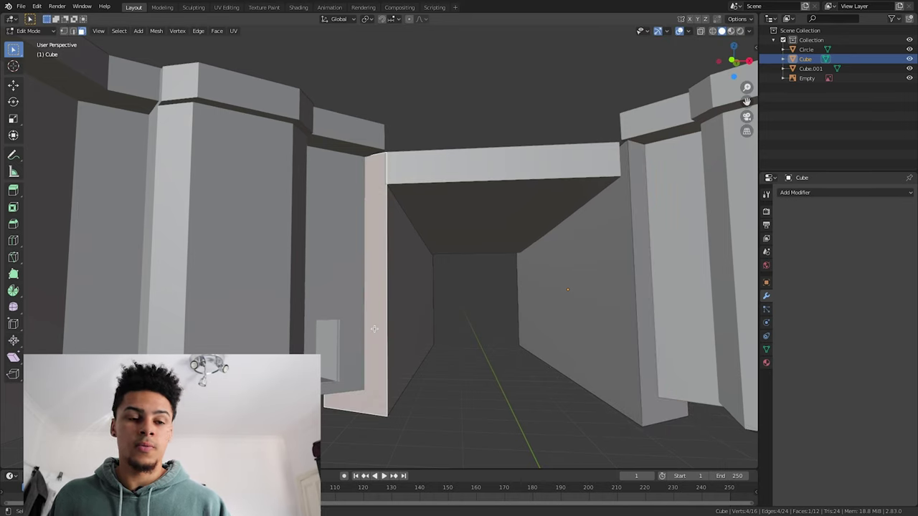
{"action": "key", "text": "r"}
{"action": "key", "text": "z"}
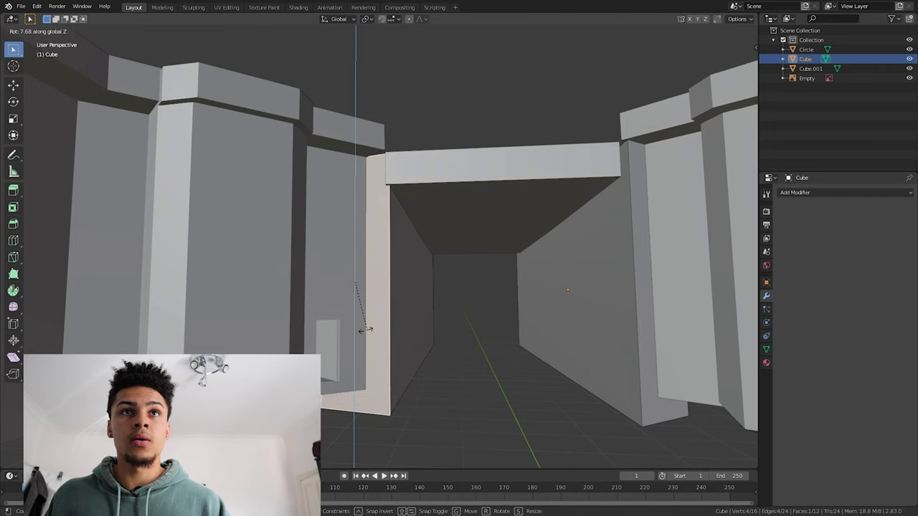
{"action": "left_click", "coordinate": [393, 331]}
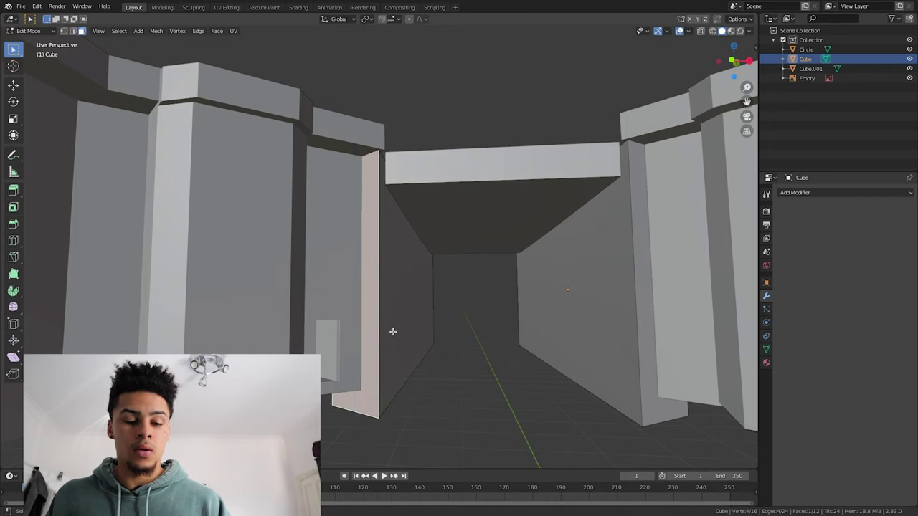
{"action": "key", "text": "r"}
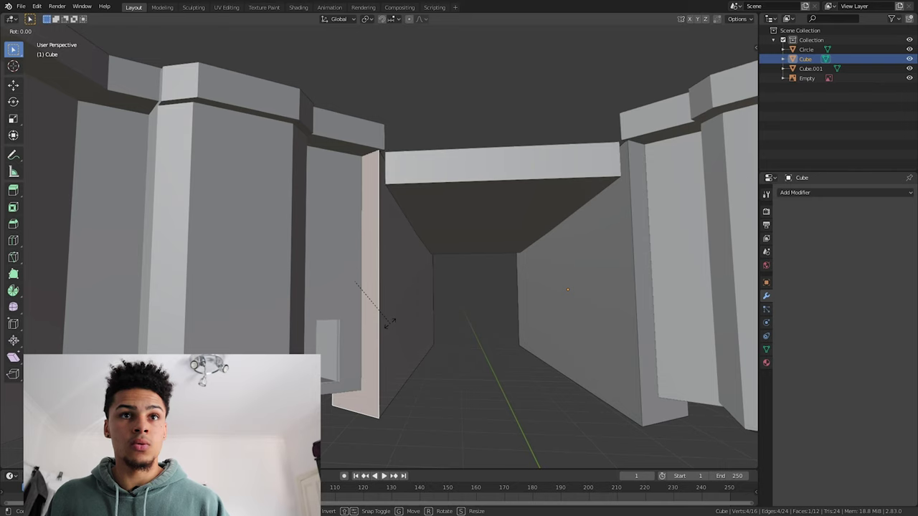
{"action": "key", "text": "x"}
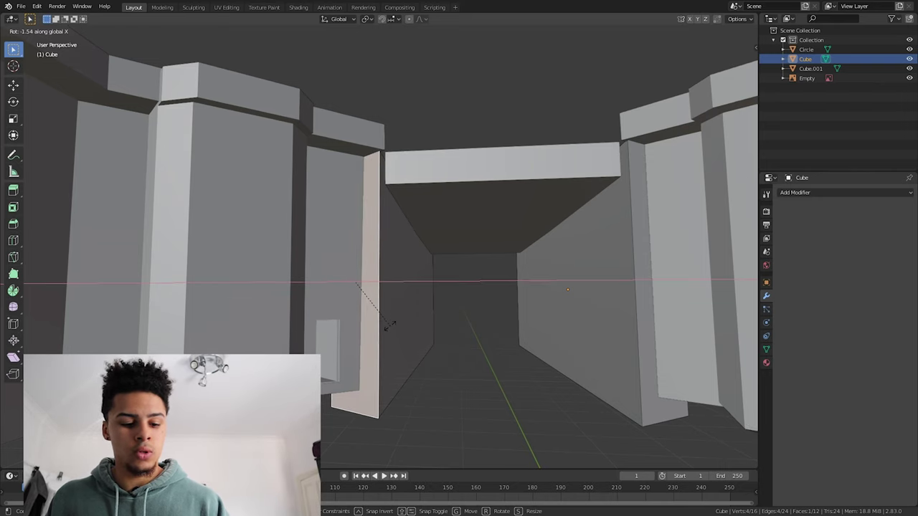
{"action": "left_click", "coordinate": [389, 324]}
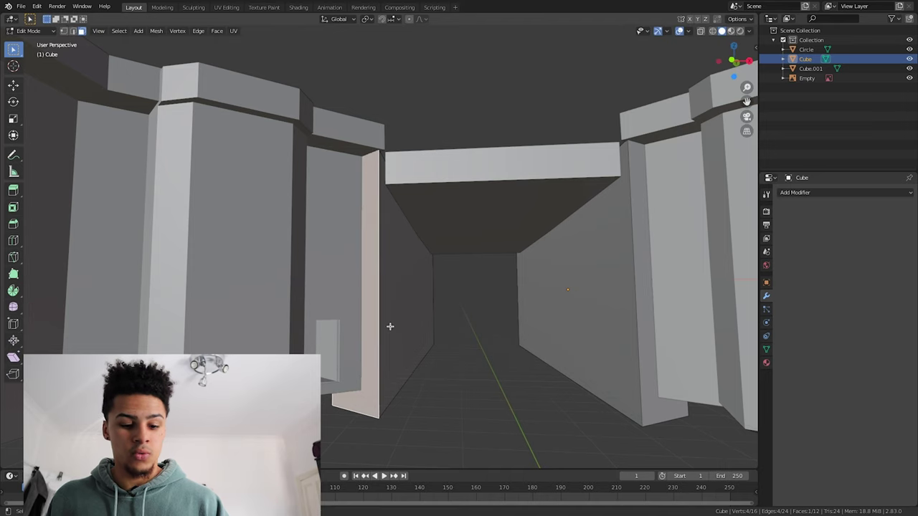
Step: Slide the left pillar face, then the right pillar face about -0.32 m, along X
{"action": "key", "text": "g"}
{"action": "key", "text": "x"}
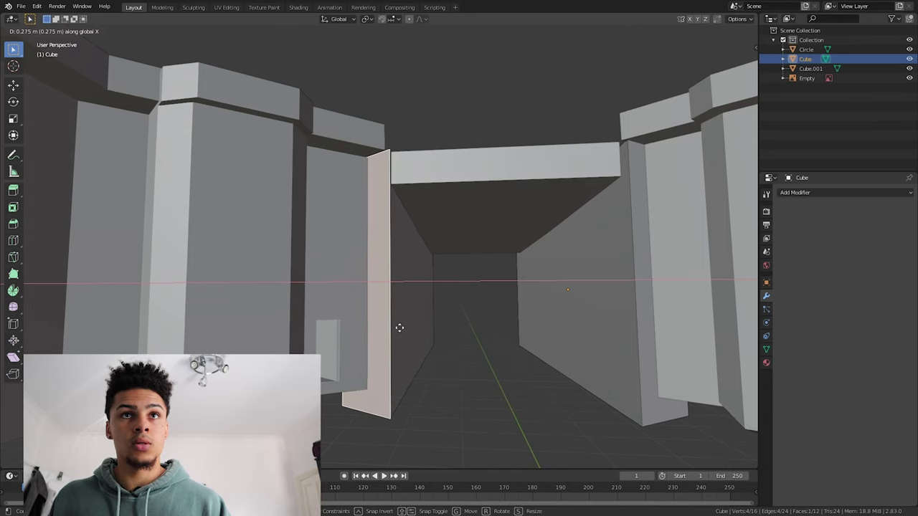
{"action": "left_click", "coordinate": [401, 328]}
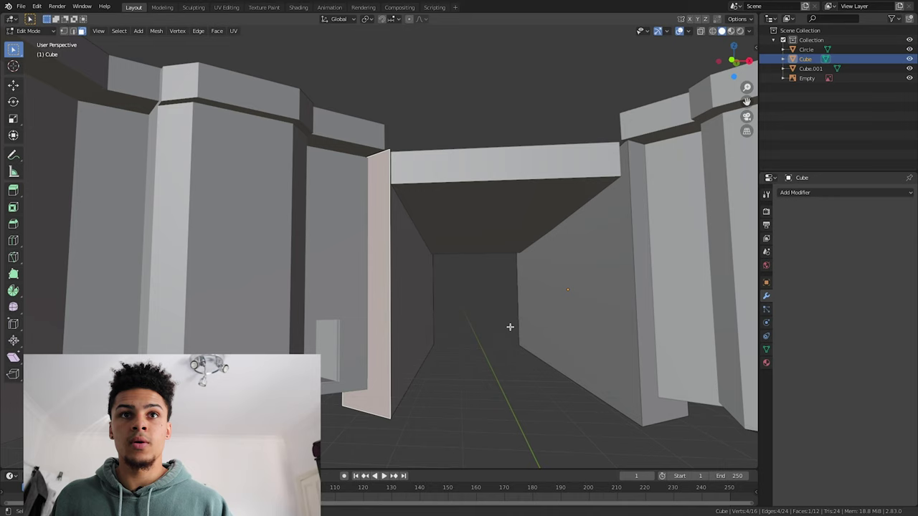
{"action": "left_click", "coordinate": [642, 282]}
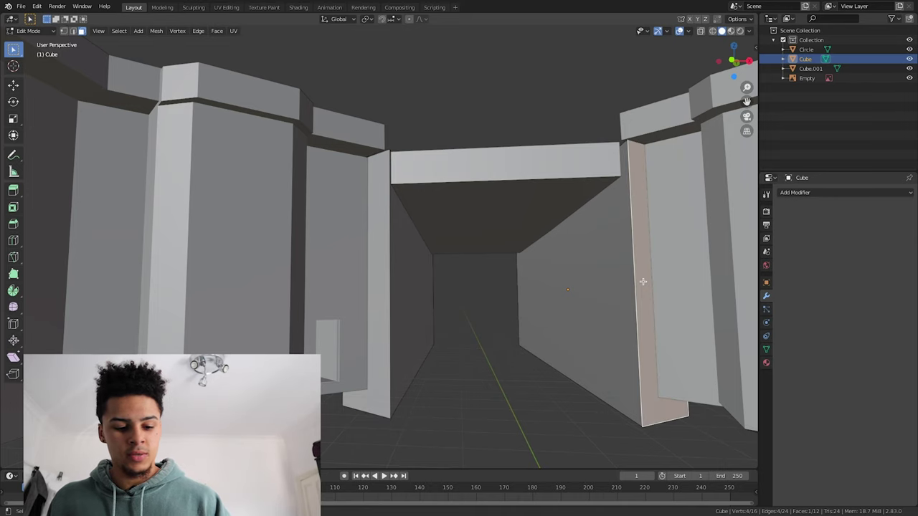
{"action": "key", "text": "g"}
{"action": "key", "text": "x"}
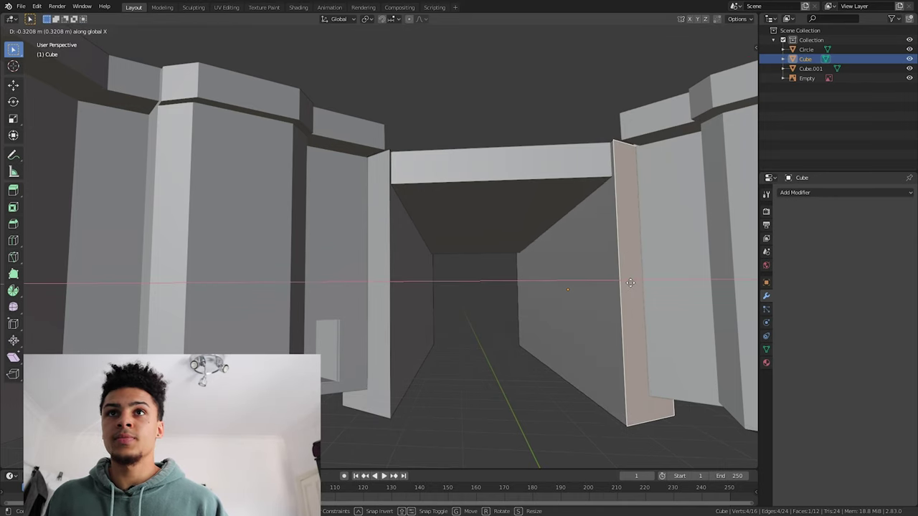
{"action": "left_click", "coordinate": [631, 283]}
{"action": "key", "text": "alt+a"}
Step: Look down the corridor and compare it with the reference hall image in Preview
{"action": "mouse_move", "coordinate": [510, 387]}
{"action": "middle_mouse_down"}
{"action": "mouse_move", "coordinate": [479, 395]}
{"action": "mouse_move", "coordinate": [513, 378]}
{"action": "middle_mouse_up"}
{"action": "key", "text": "ctrl+Left"}
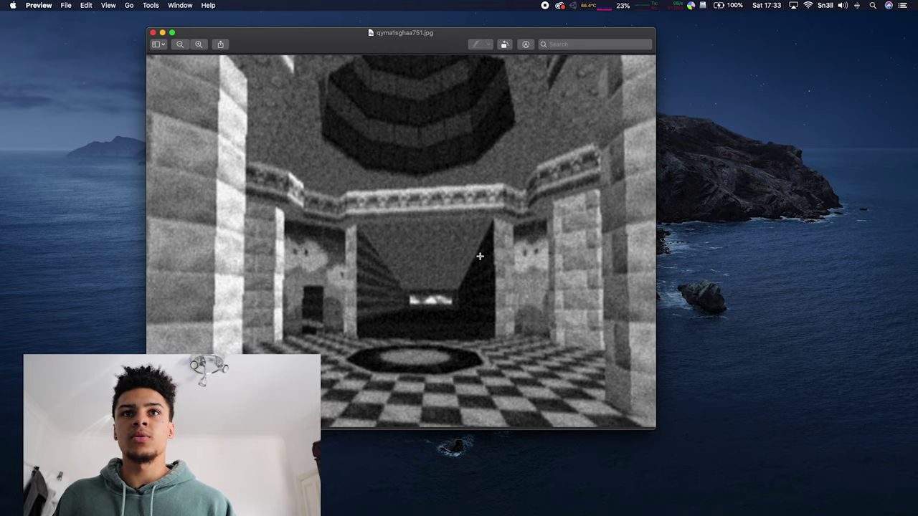
{"action": "key", "text": "ctrl+Right"}
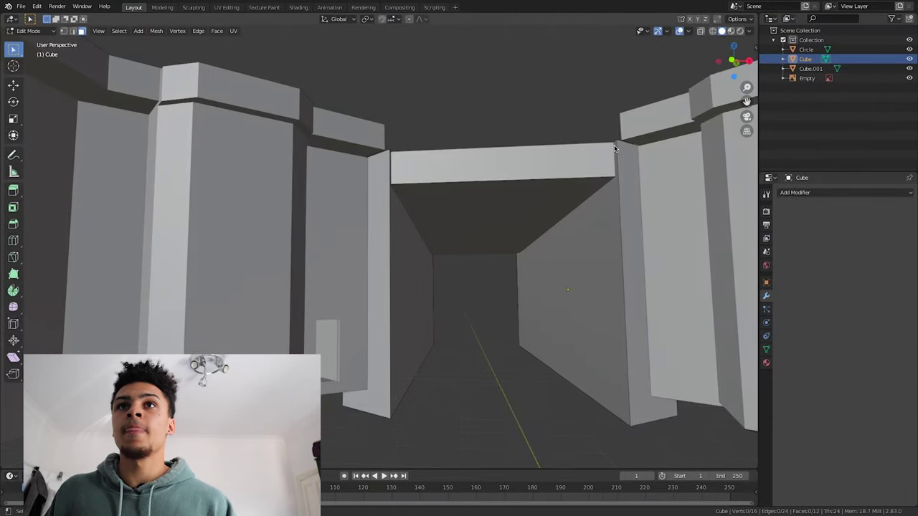
Step: Extrude the slanted face and the narrow face beside the top wall outward along their normals
{"action": "scroll", "coordinate": [606, 159], "scroll_direction": "down", "scroll_amount": 3}
{"action": "scroll", "coordinate": [606, 159], "scroll_direction": "up", "scroll_amount": 4}
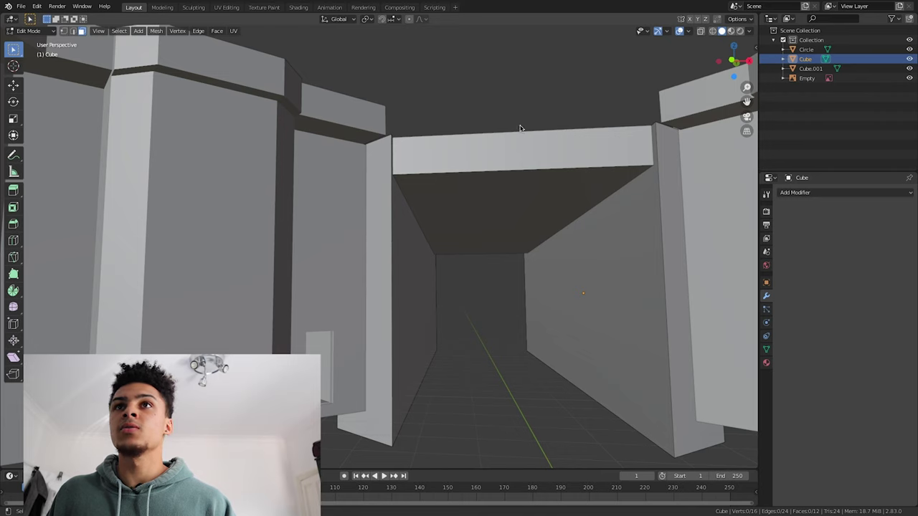
{"action": "scroll", "coordinate": [452, 140], "scroll_direction": "down", "scroll_amount": 3}
{"action": "middle_click_drag", "start_coordinate": [480, 164], "coordinate": [465, 199]}
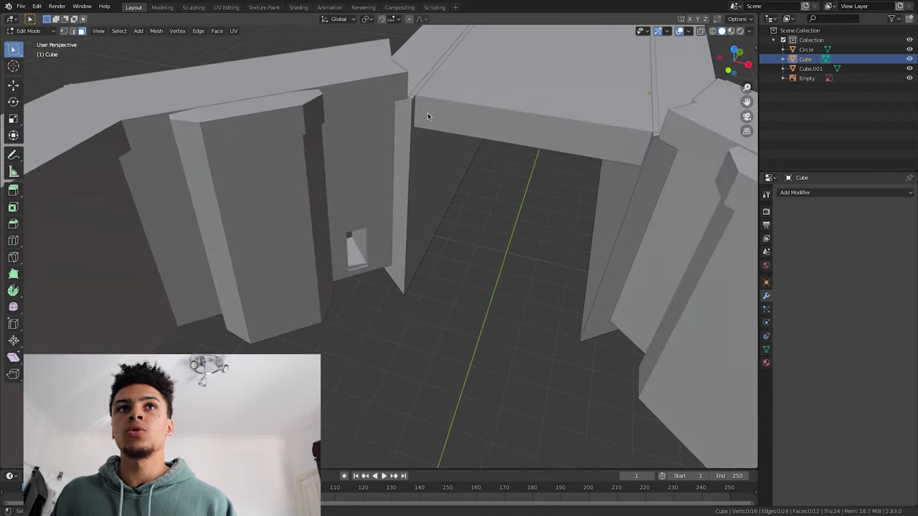
{"action": "left_click", "coordinate": [413, 98]}
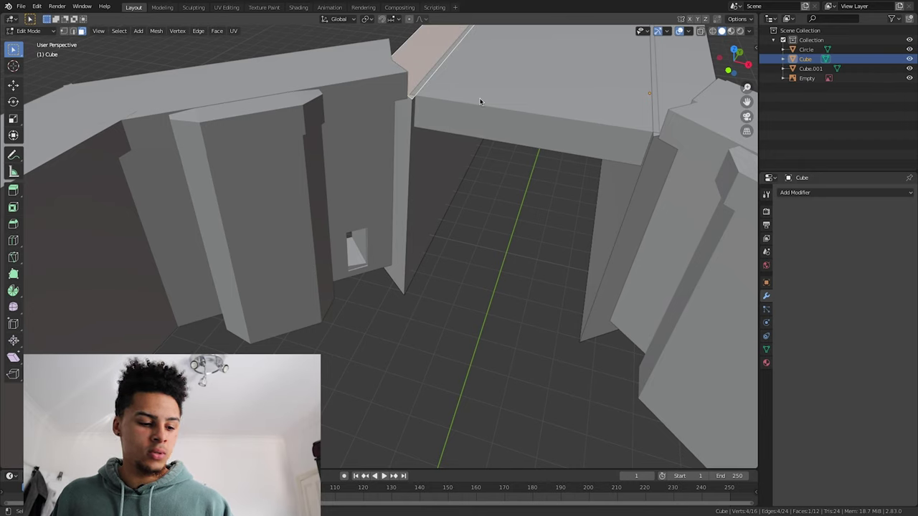
{"action": "left_click", "coordinate": [659, 130], "text": "shift"}
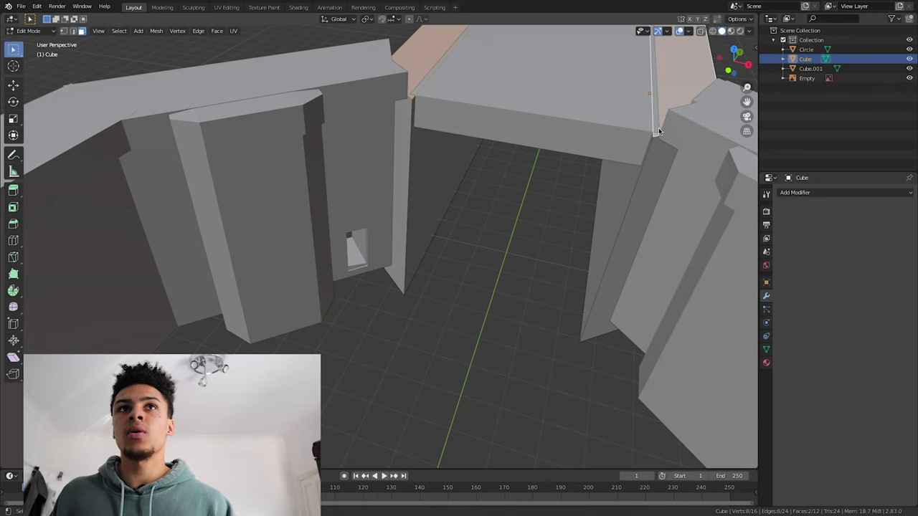
{"action": "key", "text": "e"}
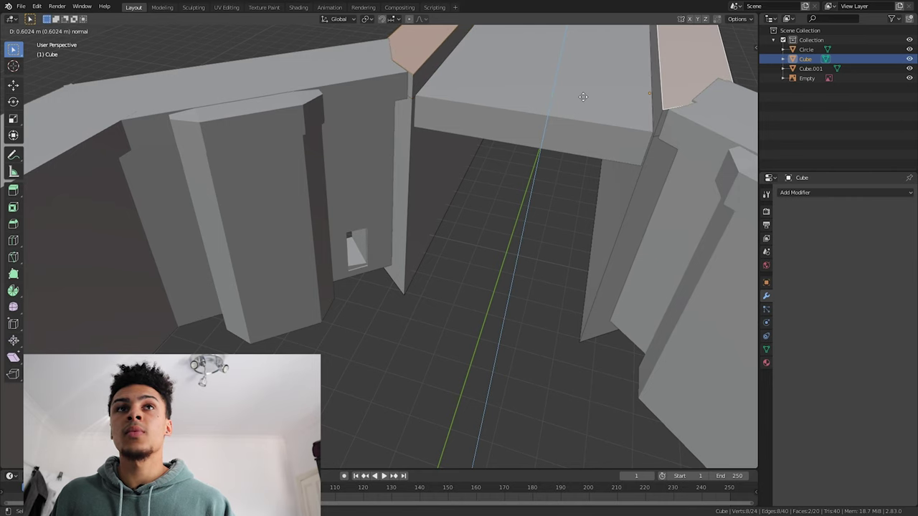
{"action": "left_click", "coordinate": [583, 98]}
Step: Extrude the two thin side faces along their normals, then clear the face selection
{"action": "left_click", "coordinate": [663, 129]}
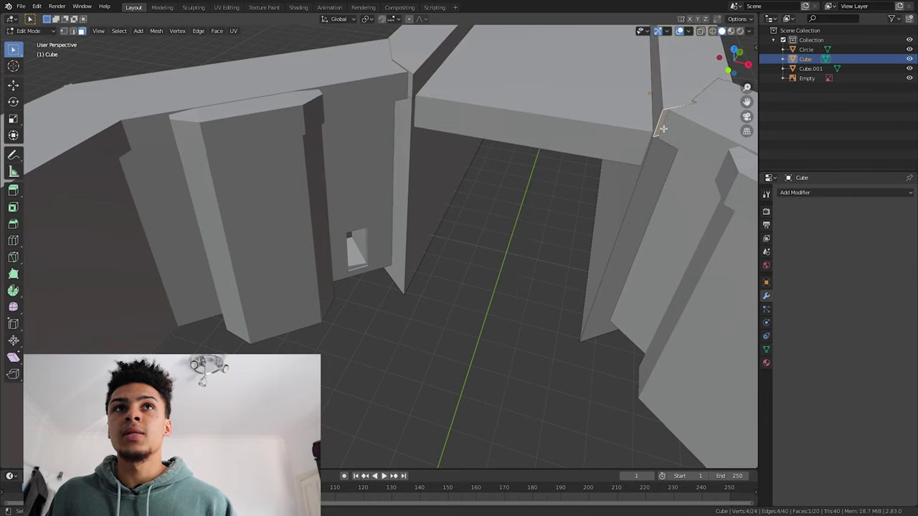
{"action": "left_click", "coordinate": [411, 92]}
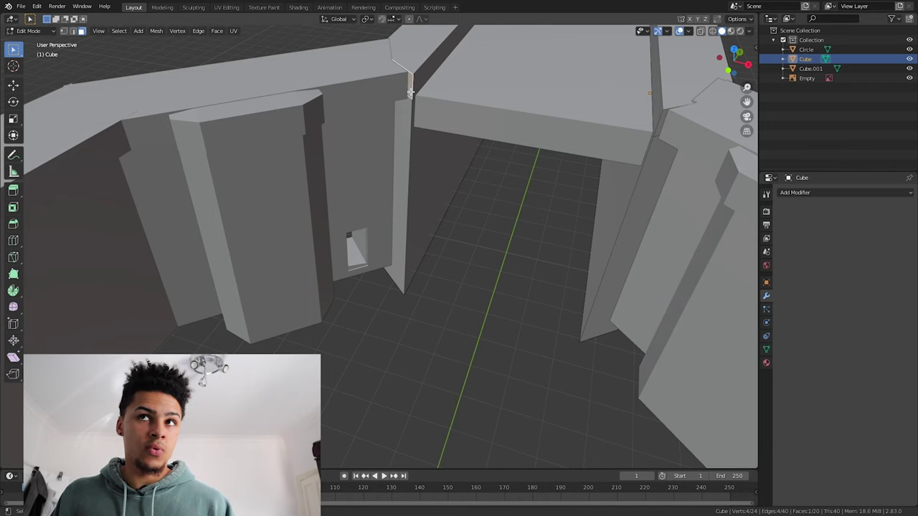
{"action": "left_click", "coordinate": [658, 130], "text": "shift"}
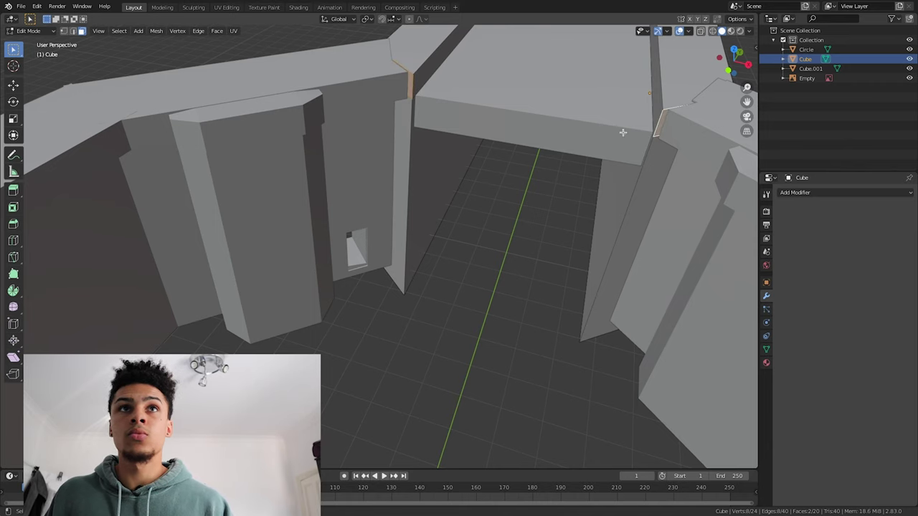
{"action": "key", "text": "e"}
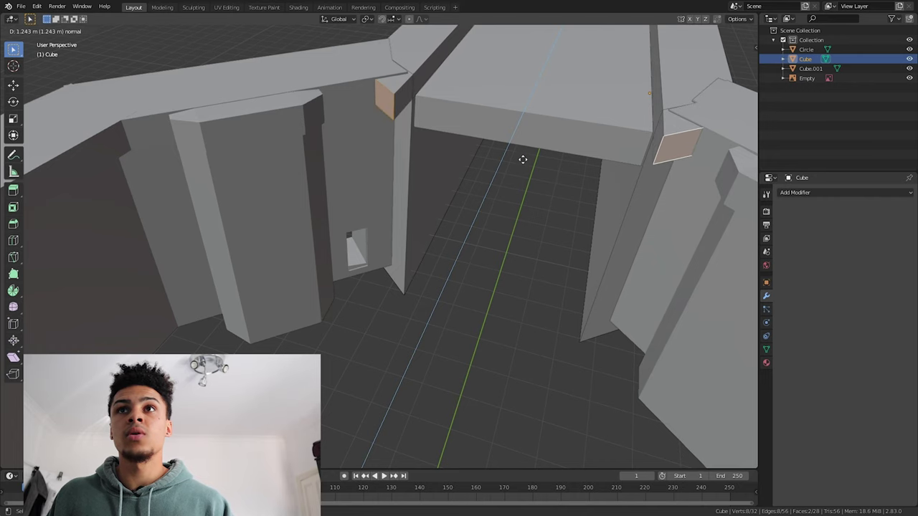
{"action": "left_click", "coordinate": [523, 158]}
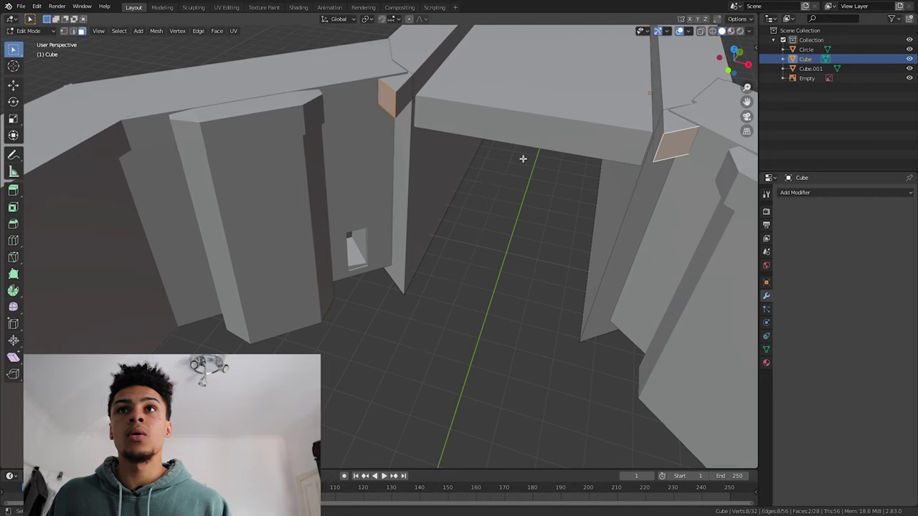
{"action": "key", "text": "alt+a"}
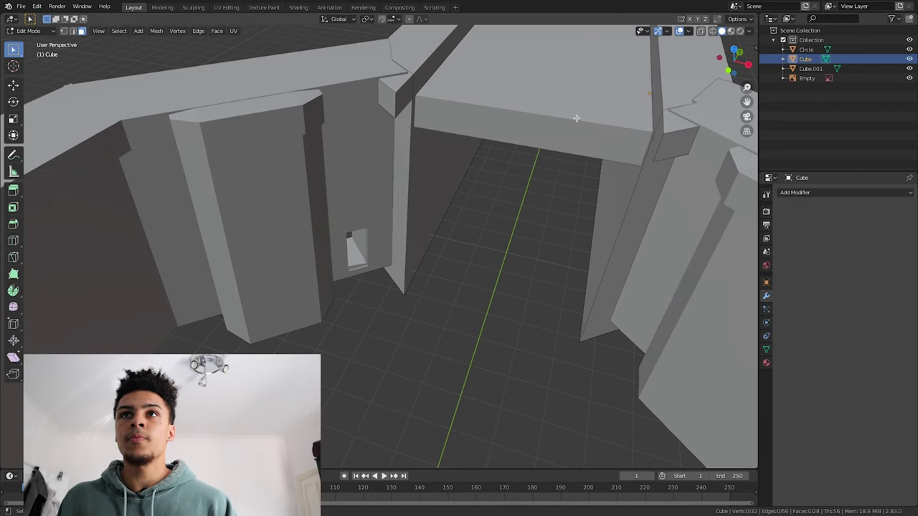
{"action": "left_click", "coordinate": [807, 69]}
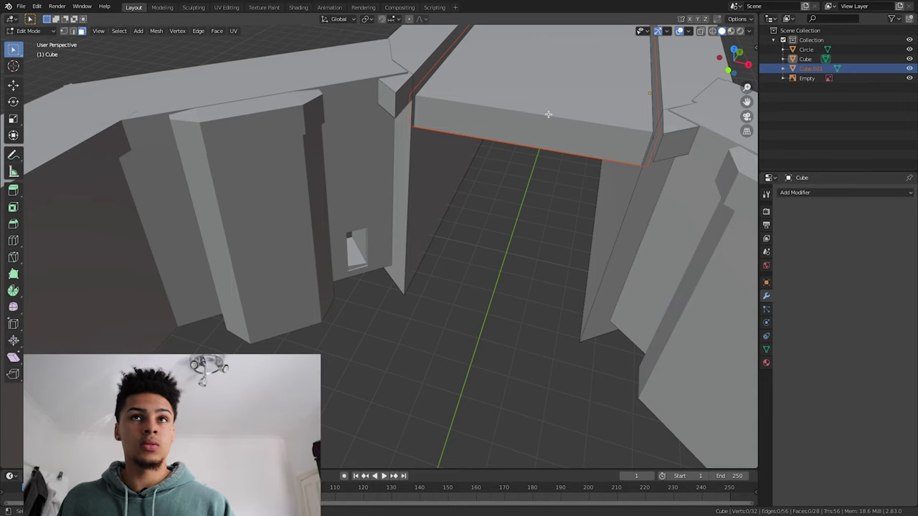
Step: Extrude the ceiling block's top face upward to raise it
{"action": "key", "text": "Tab"}
{"action": "key", "text": "Tab"}
{"action": "left_click", "coordinate": [525, 96]}
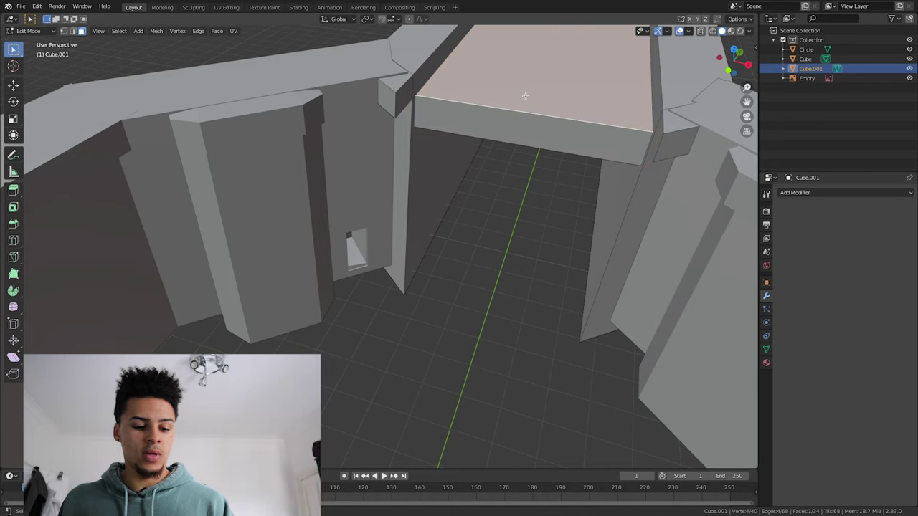
{"action": "key", "text": "e"}
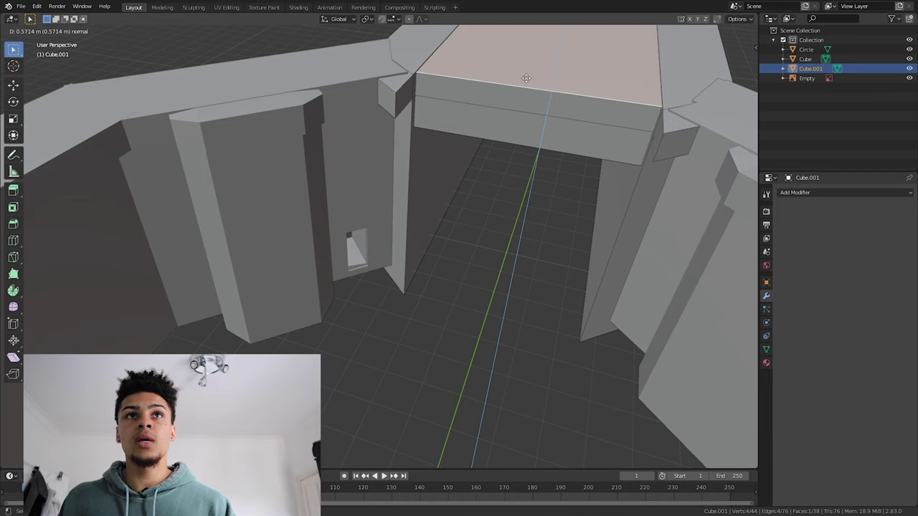
{"action": "left_click", "coordinate": [527, 77]}
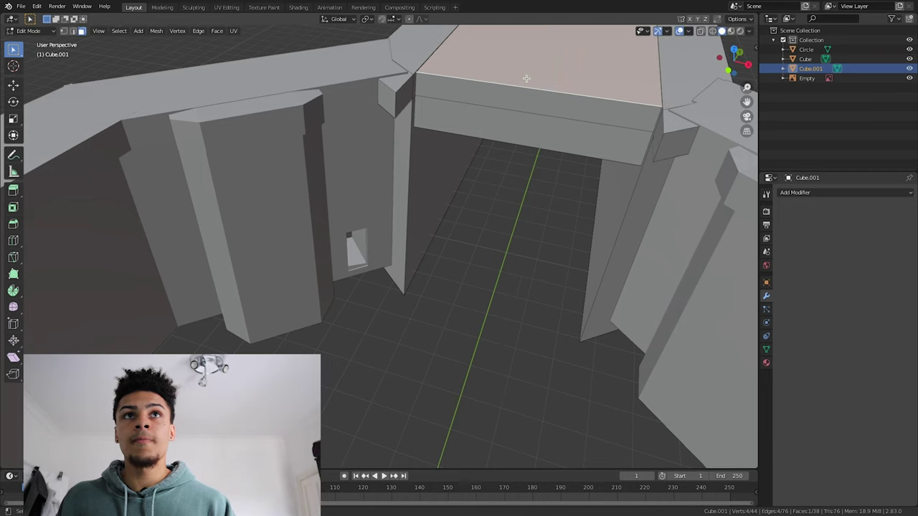
Step: Extrude the ceiling block's front face outward and scale it along X to fit between the walls
{"action": "left_click", "coordinate": [523, 98]}
{"action": "key", "text": "e"}
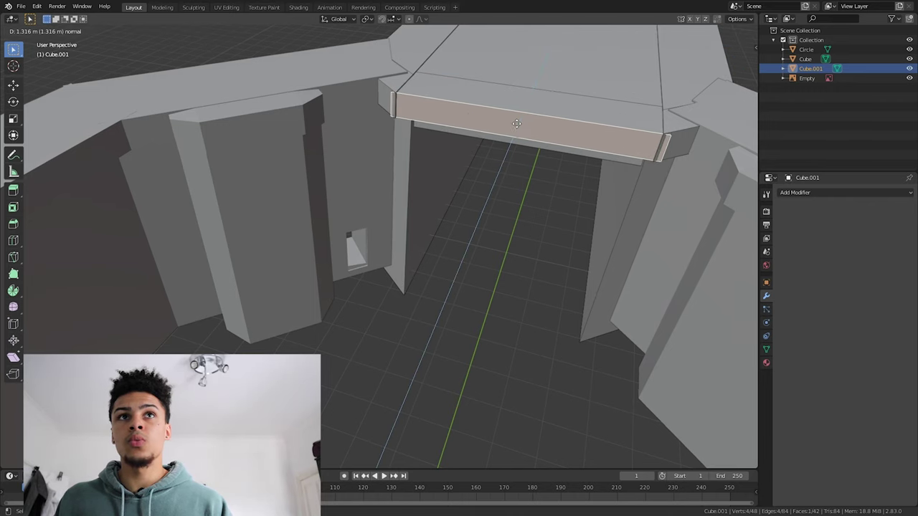
{"action": "left_click", "coordinate": [516, 124]}
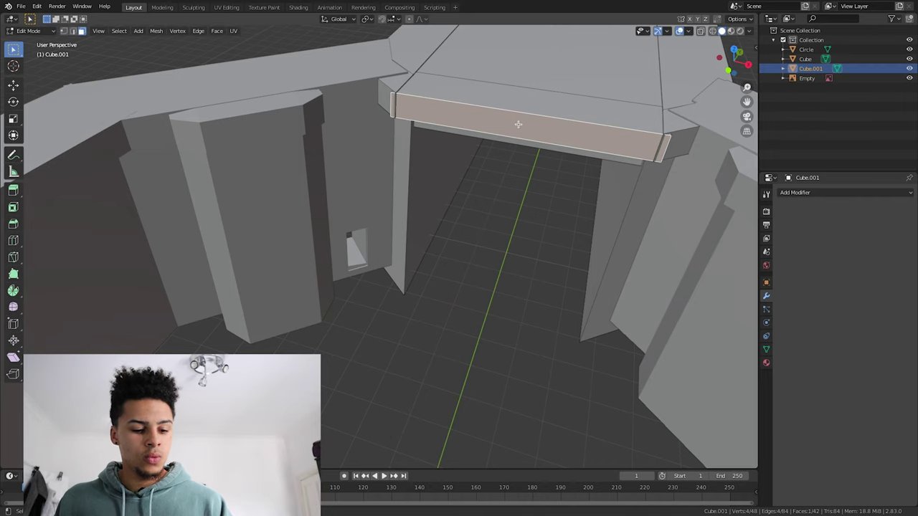
{"action": "key", "text": "s"}
{"action": "key", "text": "x"}
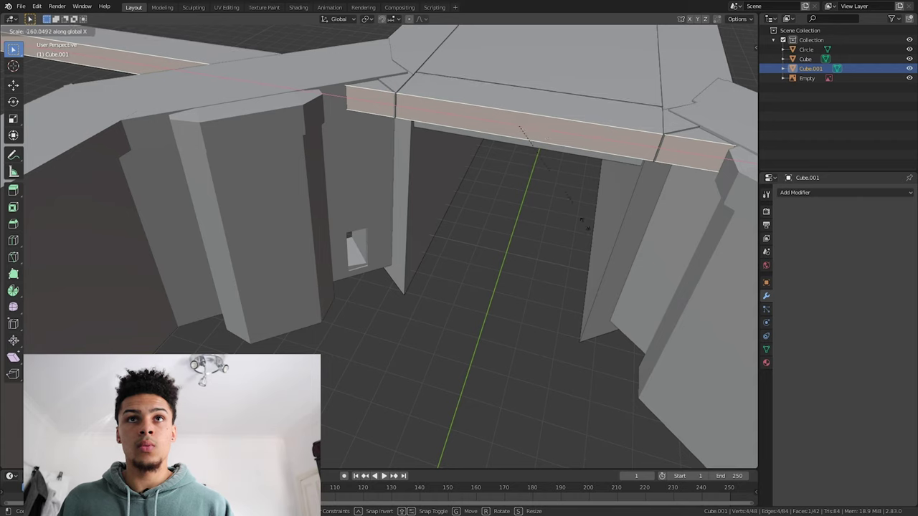
{"action": "left_click", "coordinate": [595, 249]}
{"action": "key", "text": "s"}
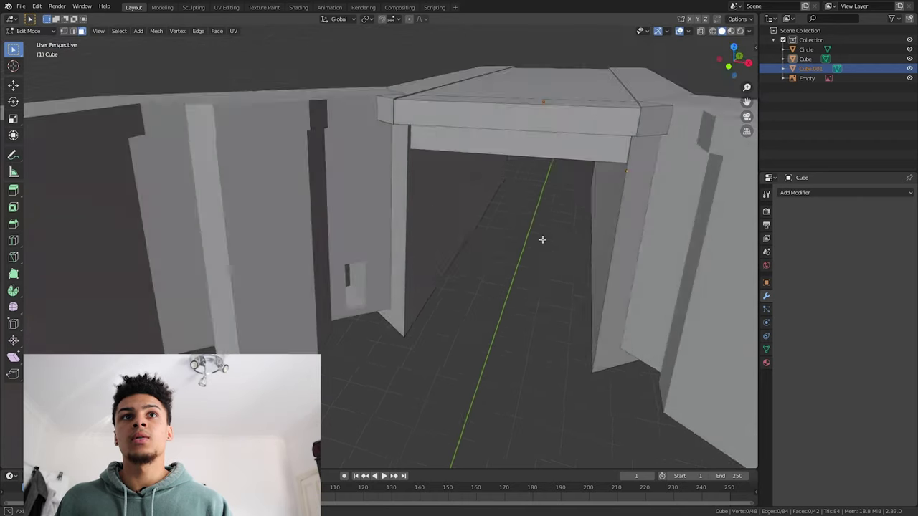
{"action": "middle_click_drag", "start_coordinate": [543, 239], "coordinate": [401, 271]}
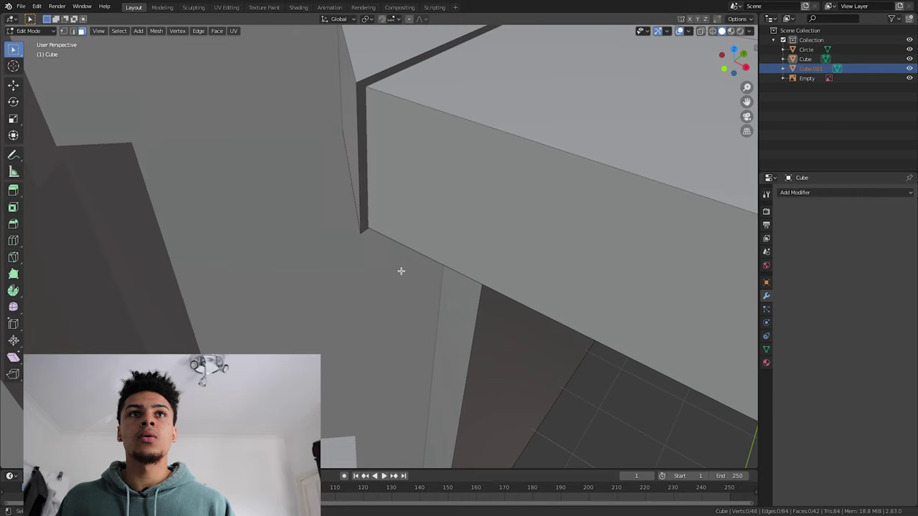
Step: Switch to vertex selection and collapse the corner junction vertices to one point with scale 0
{"action": "left_click", "coordinate": [370, 90]}
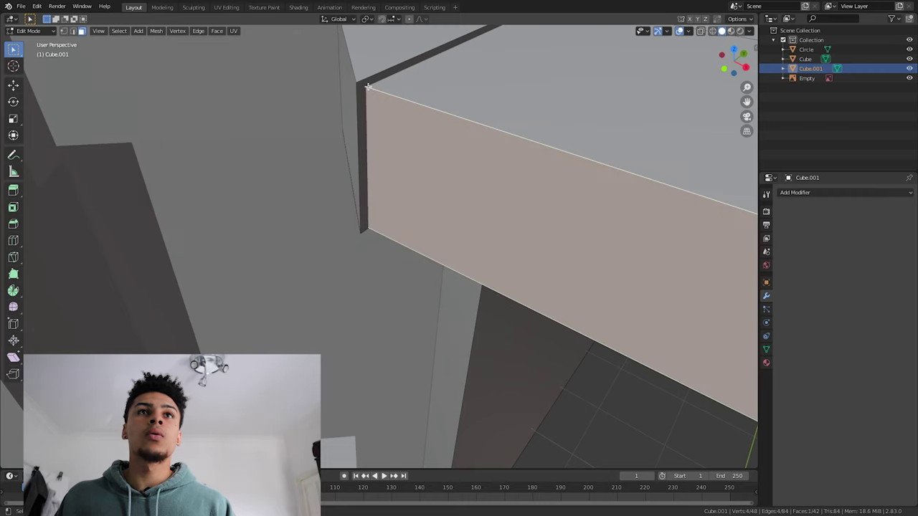
{"action": "left_click", "coordinate": [63, 31]}
{"action": "left_click", "coordinate": [368, 87]}
{"action": "middle_click_drag", "start_coordinate": [366, 84], "coordinate": [436, 139]}
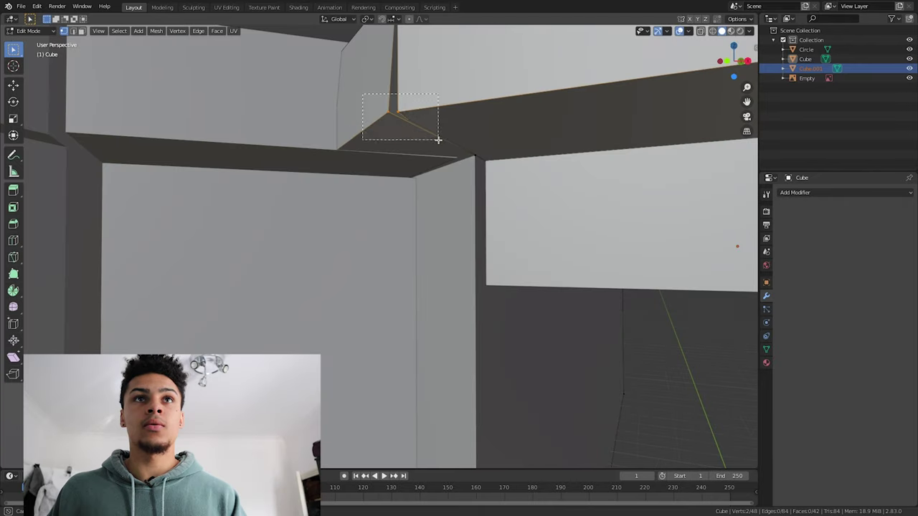
{"action": "key", "text": "s"}
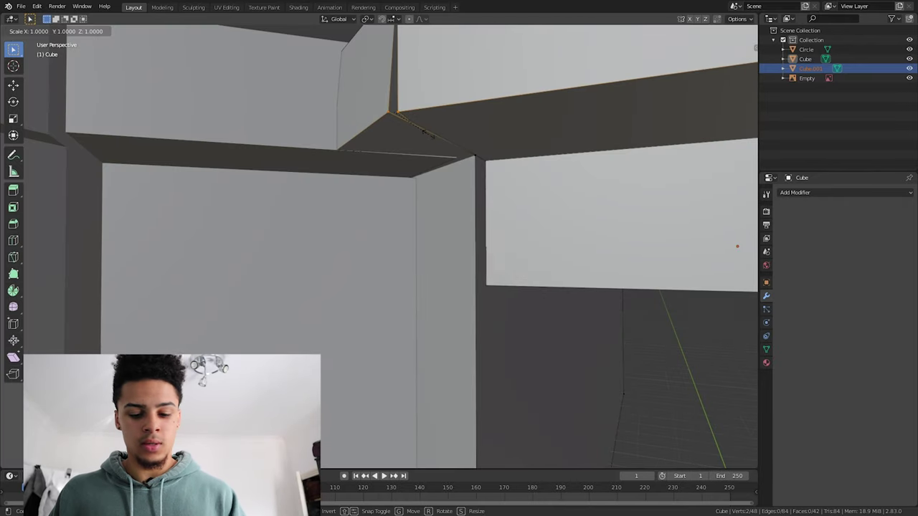
{"action": "key", "text": "0"}
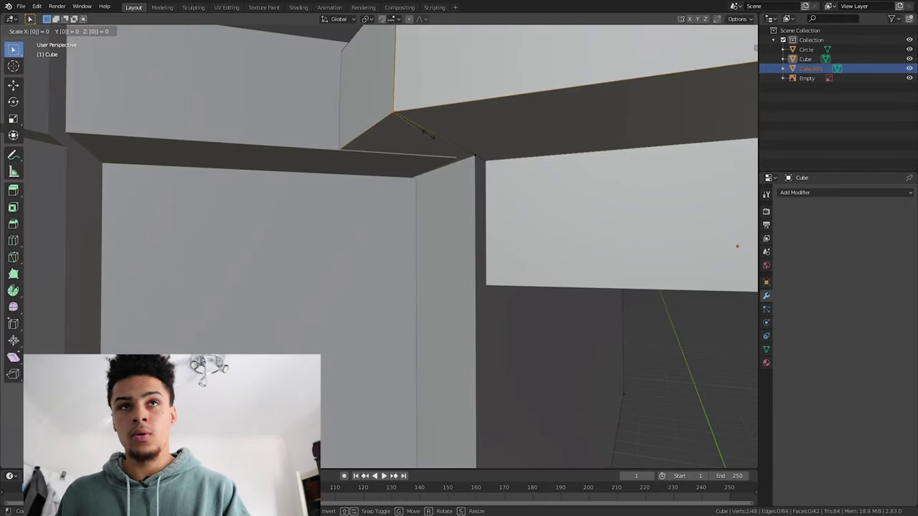
{"action": "key", "text": "Return"}
Step: Move the beam's upper and lower corner vertices to reshape its corner
{"action": "middle_click_drag", "start_coordinate": [487, 169], "coordinate": [731, 234]}
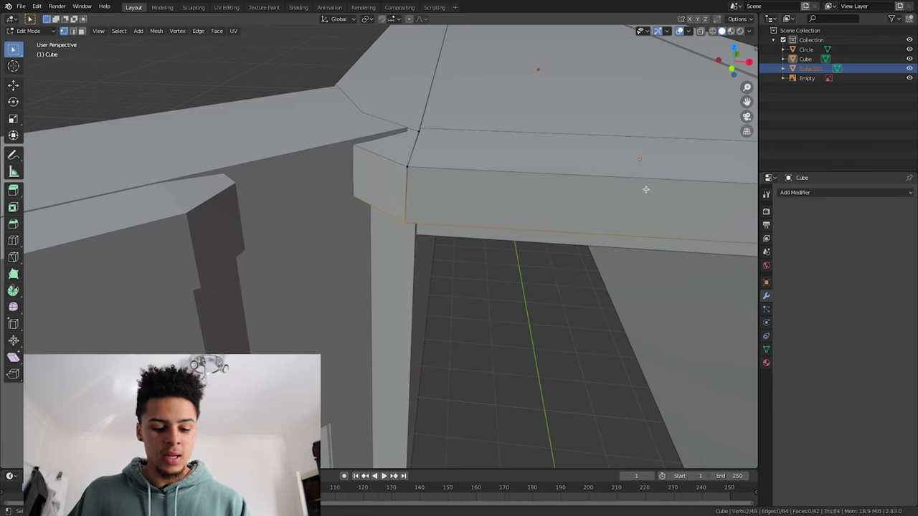
{"action": "mouse_move", "coordinate": [635, 194]}
{"action": "middle_mouse_down"}
{"action": "mouse_move", "coordinate": [367, 172]}
{"action": "mouse_move", "coordinate": [640, 199]}
{"action": "middle_mouse_up"}
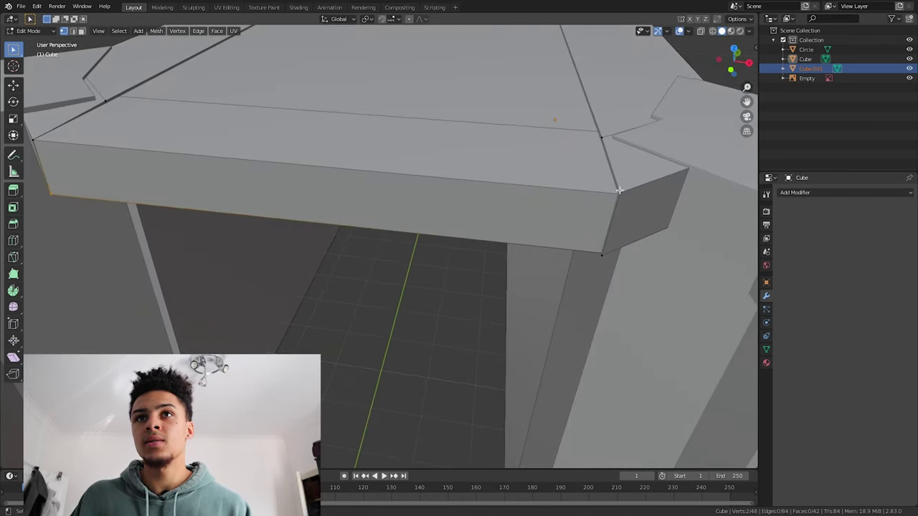
{"action": "left_click", "coordinate": [619, 192]}
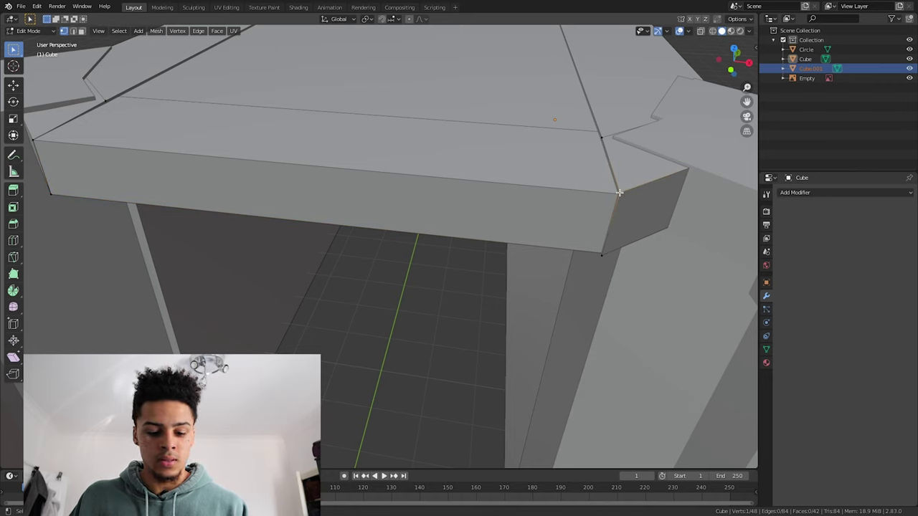
{"action": "key", "text": "g"}
{"action": "left_click", "coordinate": [606, 247]}
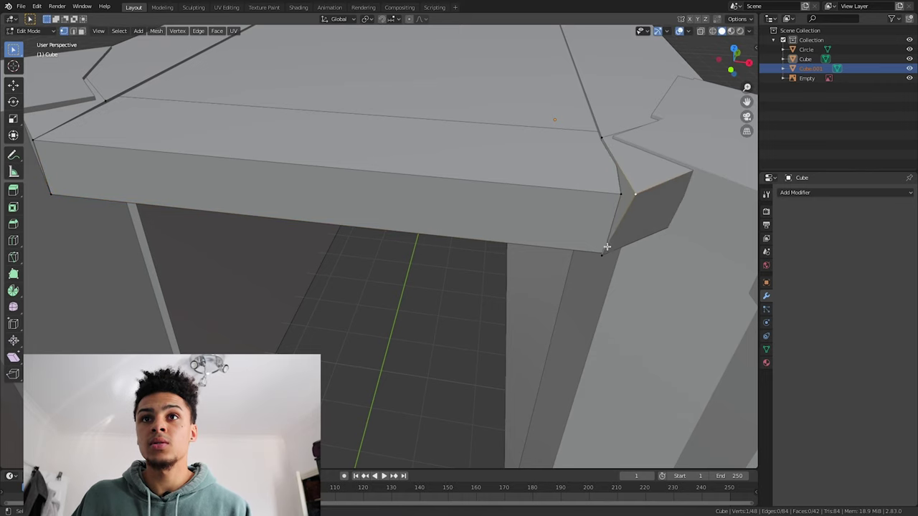
{"action": "left_click", "coordinate": [602, 255], "text": "shift"}
{"action": "key", "text": "g"}
{"action": "left_click", "coordinate": [617, 231]}
Step: Merge the upper corner vertex pair, then the lower corner vertices, into single points with scale 0
{"action": "left_click", "coordinate": [621, 192], "text": "shift"}
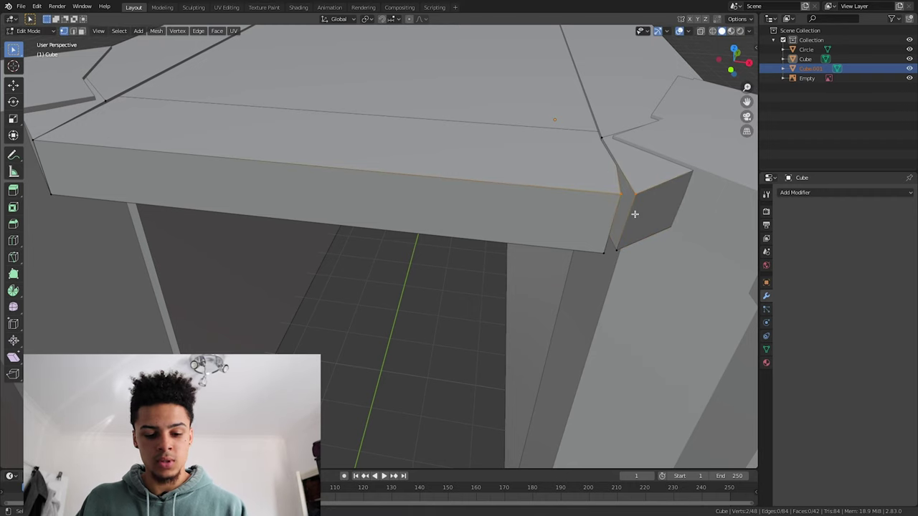
{"action": "key", "text": "s"}
{"action": "key", "text": "0"}
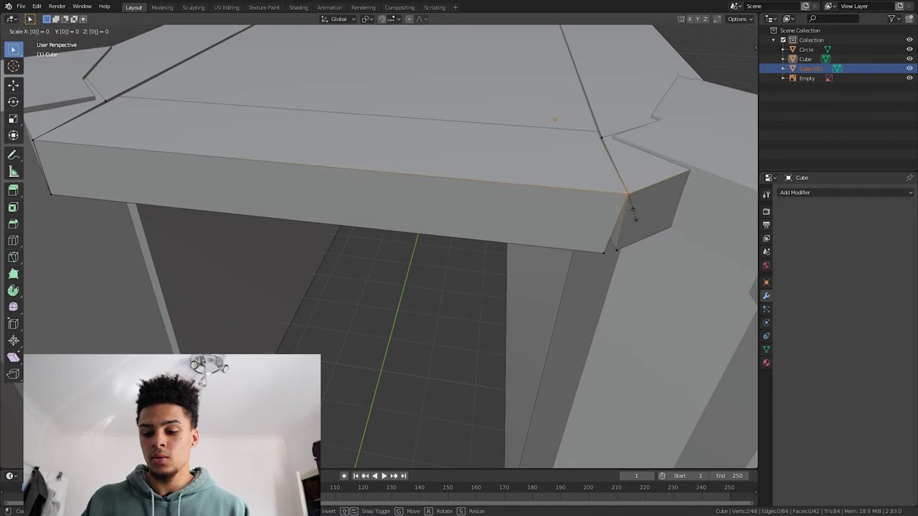
{"action": "key", "text": "Return"}
{"action": "left_click", "coordinate": [615, 251]}
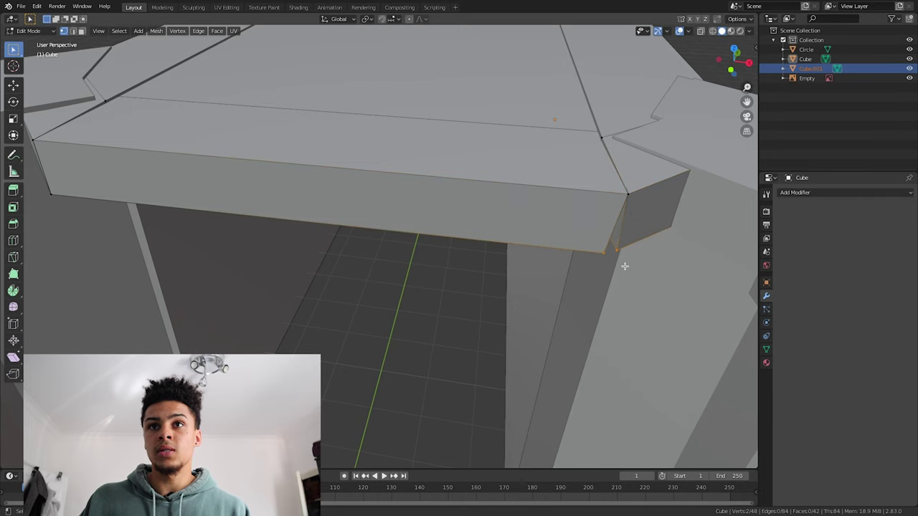
{"action": "key", "text": "s"}
{"action": "key", "text": "0"}
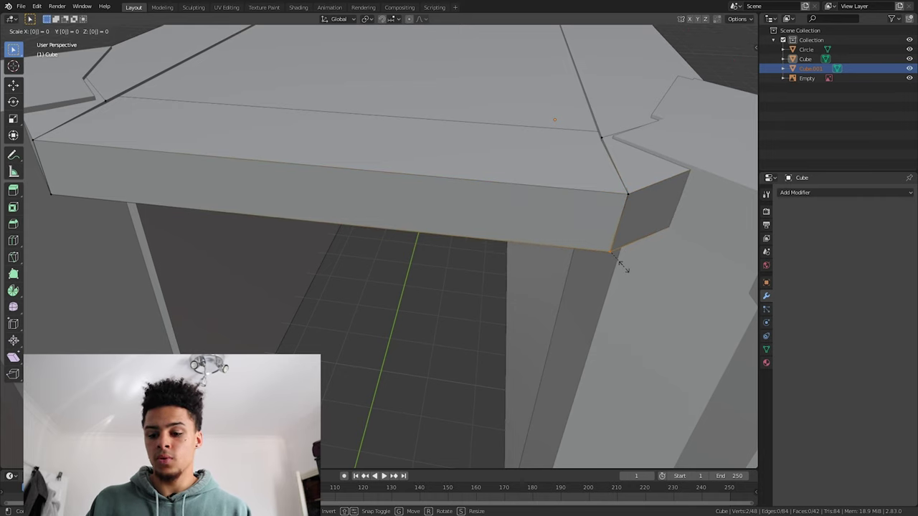
{"action": "key", "text": "Return"}
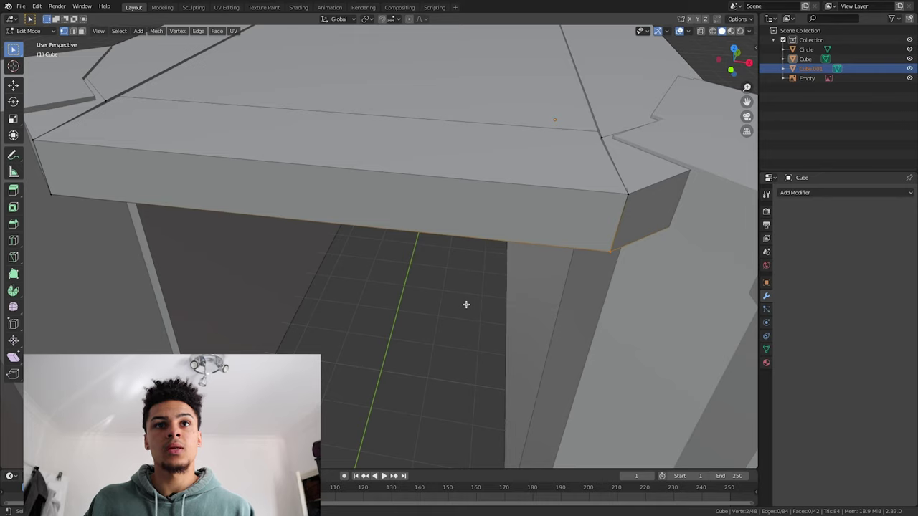
{"action": "mouse_move", "coordinate": [437, 309]}
{"action": "middle_mouse_down"}
{"action": "mouse_move", "coordinate": [472, 258]}
{"action": "mouse_move", "coordinate": [444, 276]}
{"action": "mouse_move", "coordinate": [435, 337]}
{"action": "mouse_move", "coordinate": [446, 317]}
{"action": "mouse_move", "coordinate": [420, 313]}
{"action": "middle_mouse_up"}
Step: Clear the vertex selection, exit to Object Mode, and deselect the castle hall object
{"action": "scroll", "coordinate": [443, 276], "scroll_direction": "down", "scroll_amount": 6}
{"action": "middle_click_drag", "start_coordinate": [372, 343], "coordinate": [370, 368]}
{"action": "scroll", "coordinate": [370, 370], "scroll_direction": "up", "scroll_amount": 3}
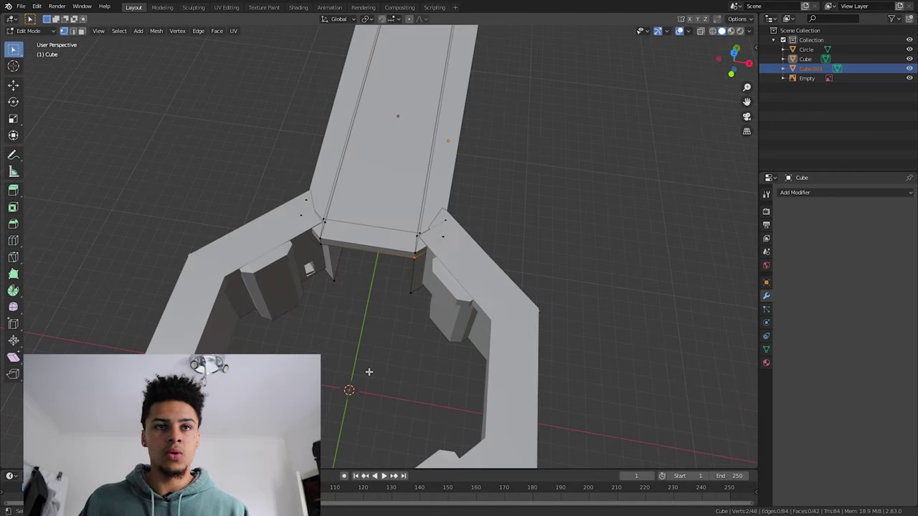
{"action": "right_click", "coordinate": [368, 369]}
{"action": "key", "text": "Escape"}
{"action": "left_click", "coordinate": [430, 358]}
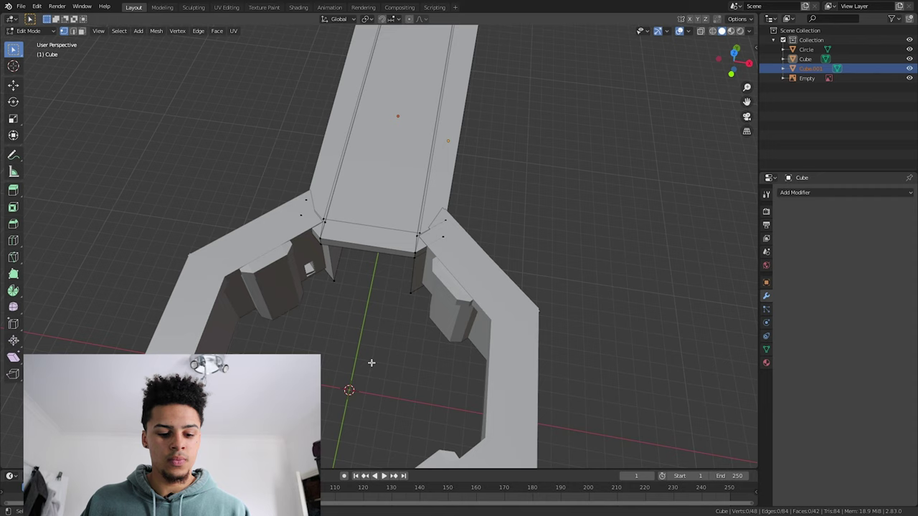
{"action": "key", "text": "Tab"}
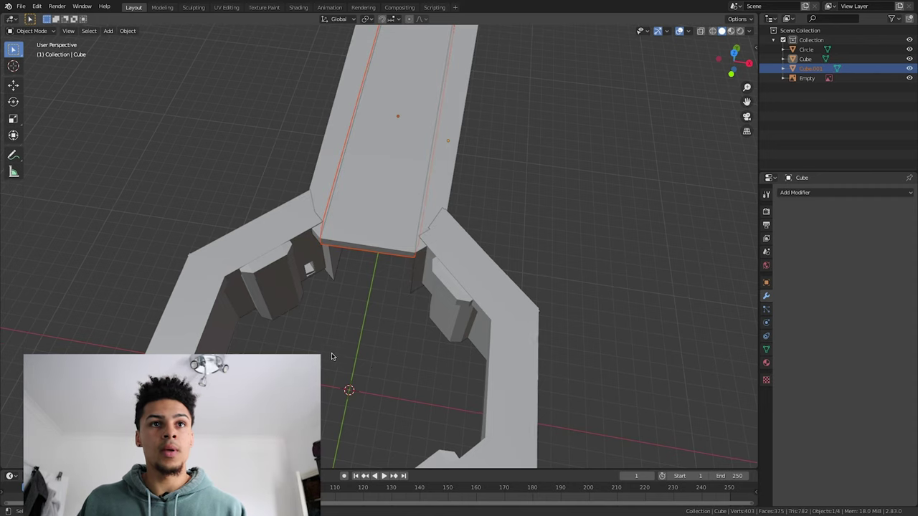
{"action": "left_click", "coordinate": [344, 356]}
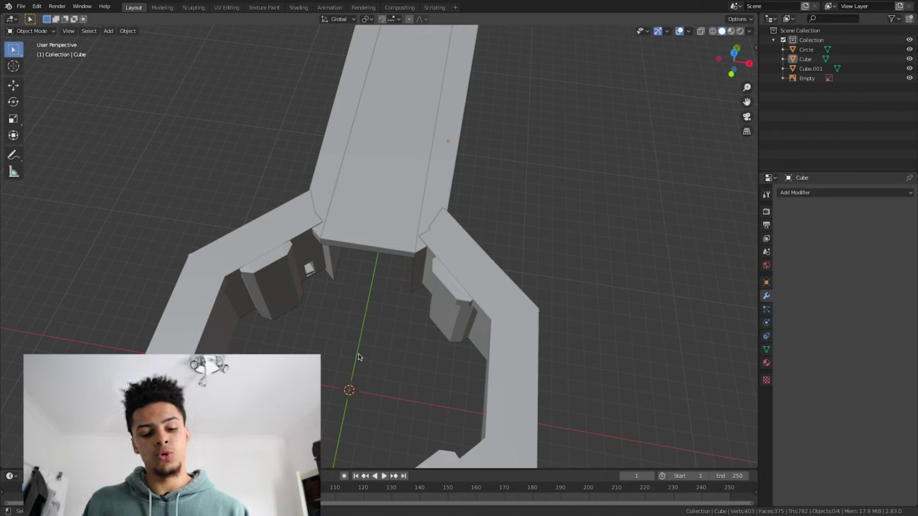
Step: Add a new cube and lower it 1 m along Z
{"action": "key", "text": "shift+s"}
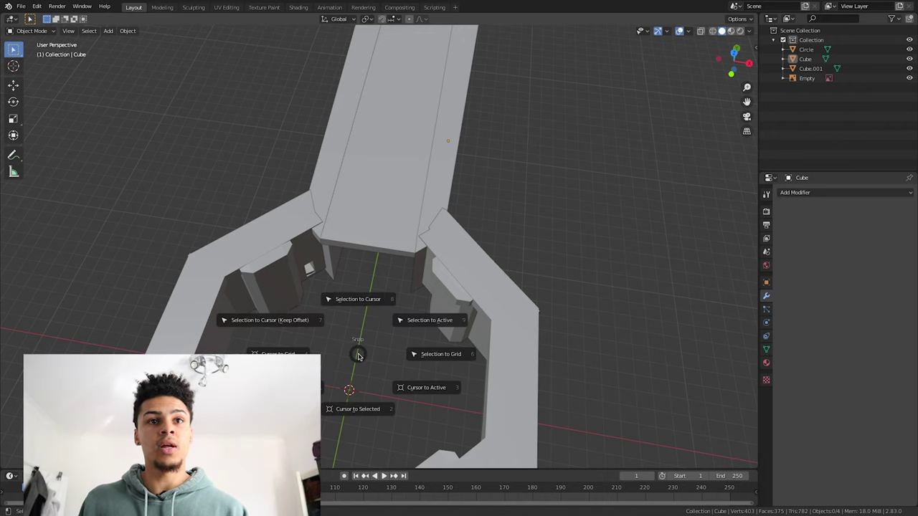
{"action": "key", "text": "Escape"}
{"action": "key", "text": "shift+a"}
{"action": "mouse_move", "coordinate": [354, 327]}
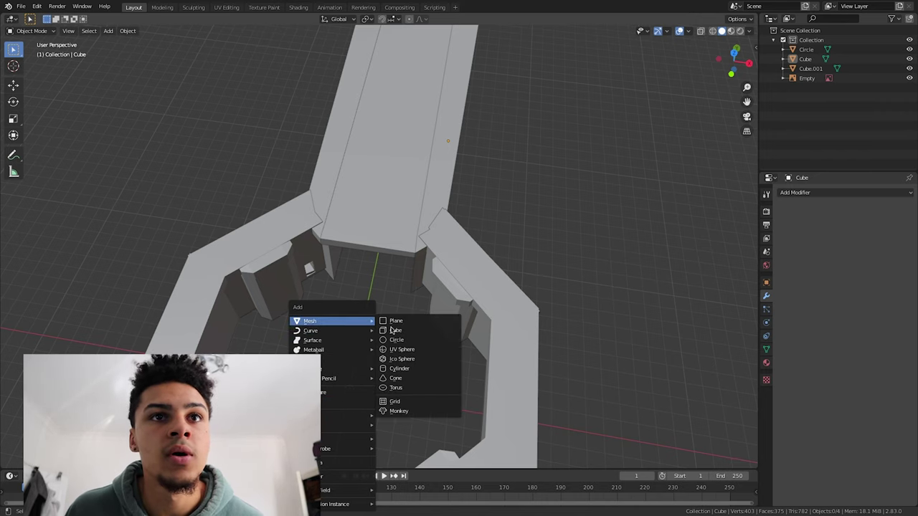
{"action": "left_click", "coordinate": [419, 332]}
{"action": "scroll", "coordinate": [369, 388], "scroll_direction": "down", "scroll_amount": 3}
{"action": "scroll", "coordinate": [369, 391], "scroll_direction": "up", "scroll_amount": 3}
{"action": "middle_click_drag", "start_coordinate": [369, 393], "coordinate": [344, 402]}
{"action": "key", "text": "g"}
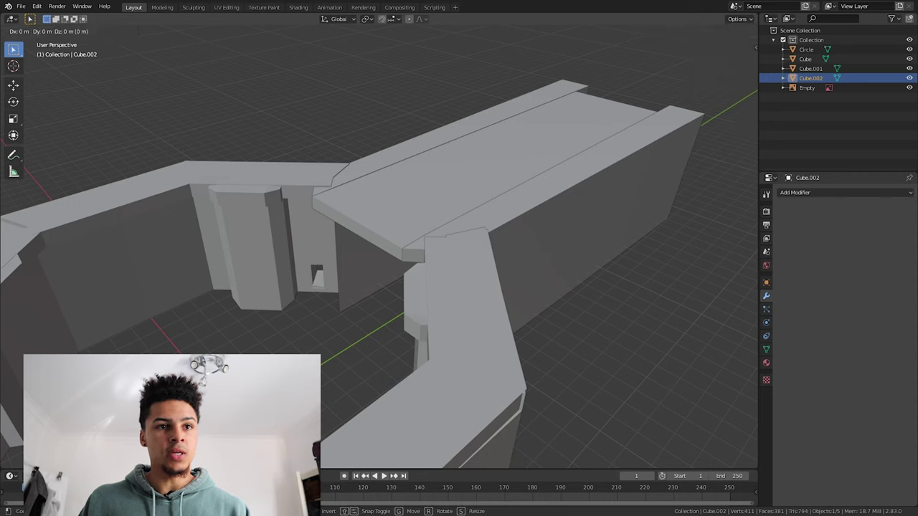
{"action": "key", "text": "z"}
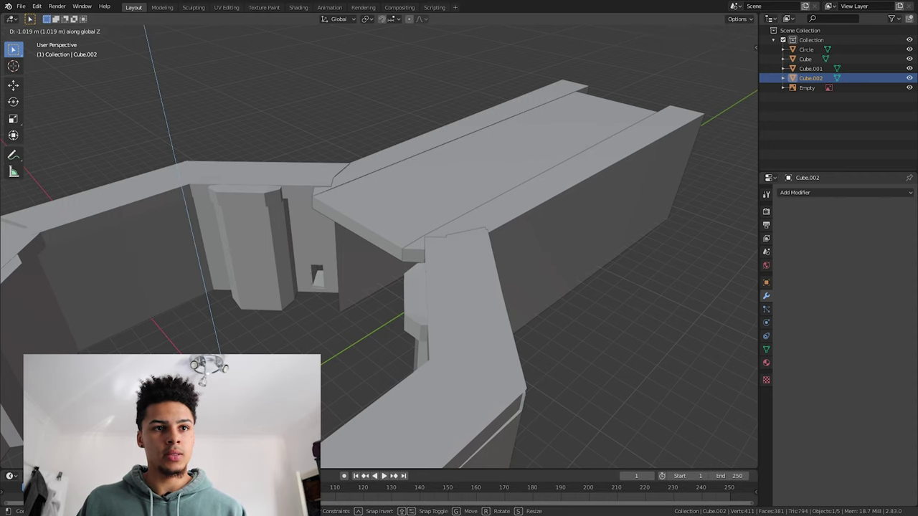
{"action": "type", "text": "-1"}
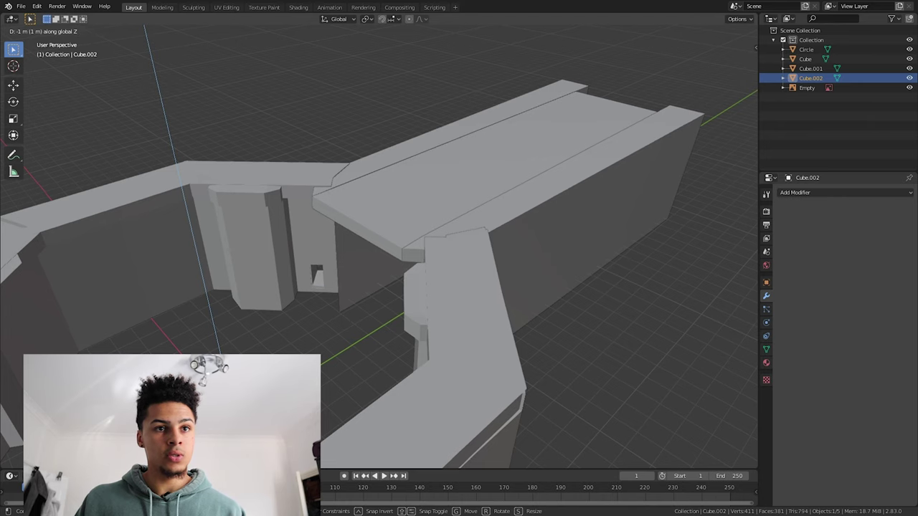
{"action": "key", "text": "Return"}
Step: Scale the cube along X and Y into a flat slab spanning the room
{"action": "middle_click_drag", "start_coordinate": [431, 251], "coordinate": [481, 308]}
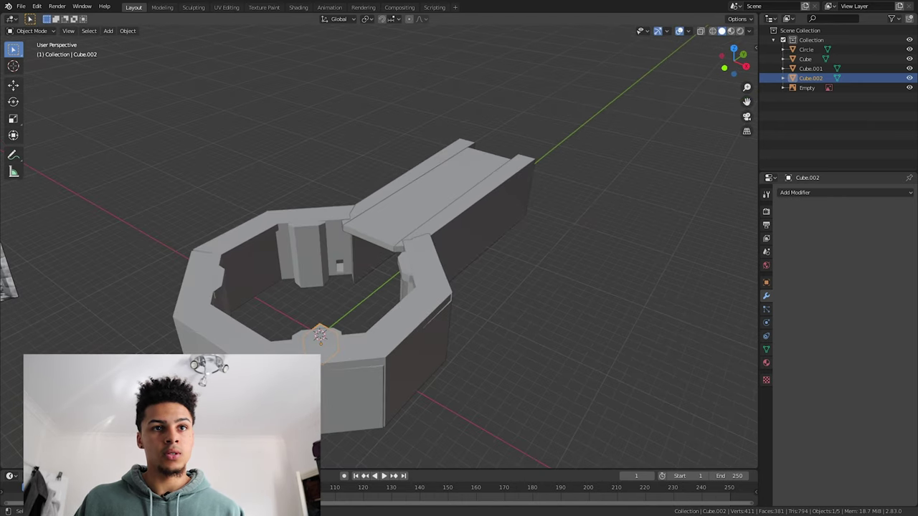
{"action": "key", "text": "s"}
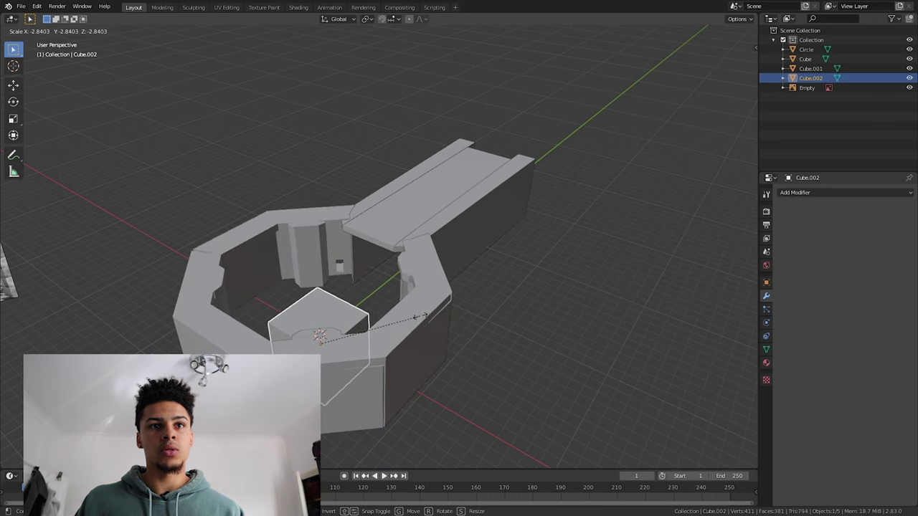
{"action": "key", "text": "x"}
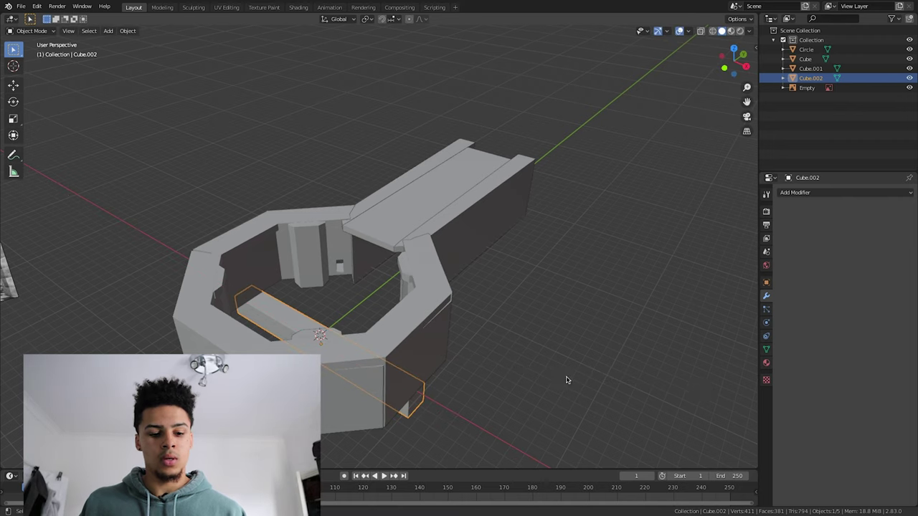
{"action": "key", "text": "s"}
{"action": "key", "text": "y"}
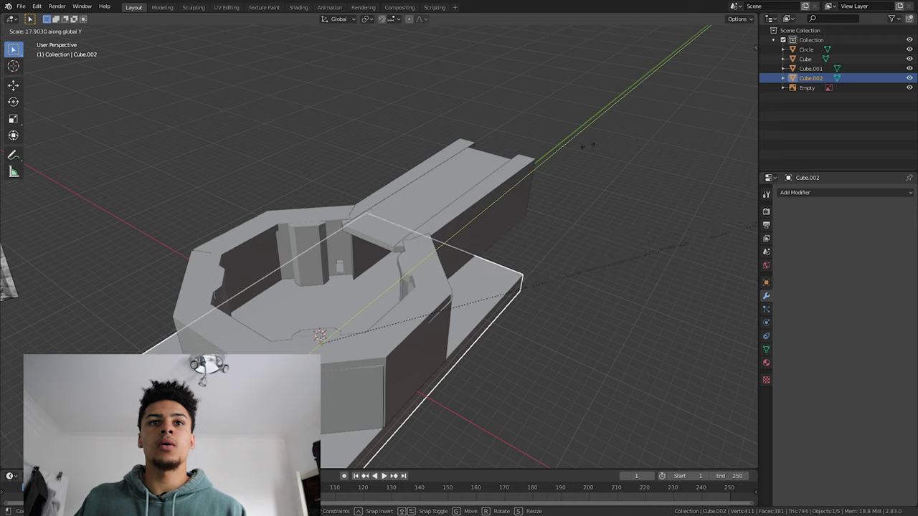
{"action": "left_click", "coordinate": [515, 188]}
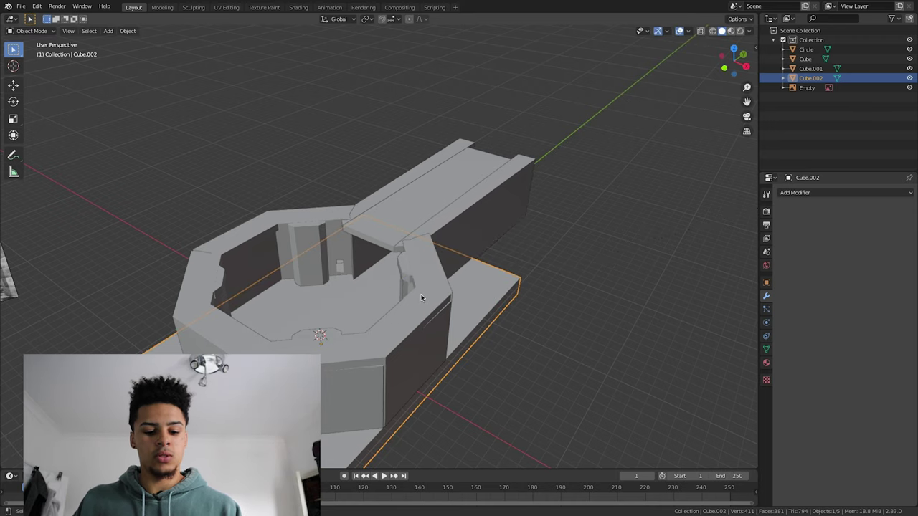
Step: Slide the slab along Y under the corridor and shorten it along Y
{"action": "key", "text": "g"}
{"action": "key", "text": "z"}
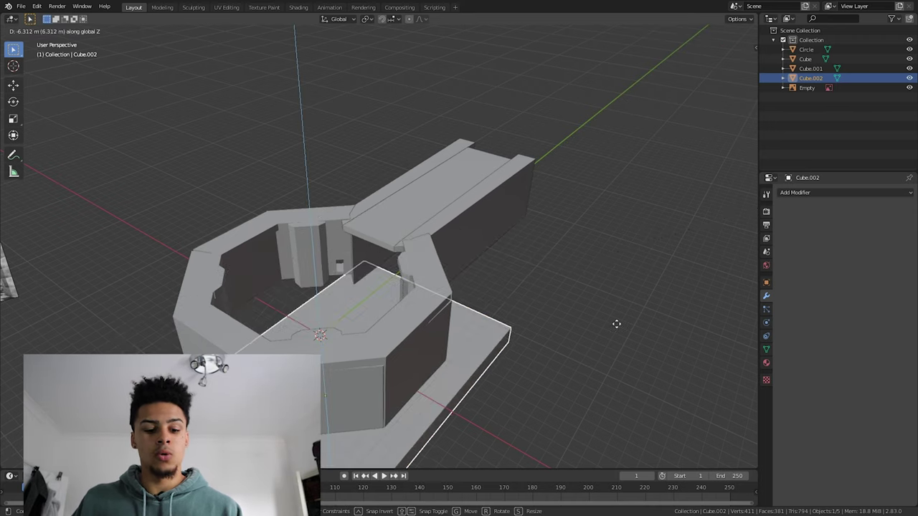
{"action": "key", "text": "y"}
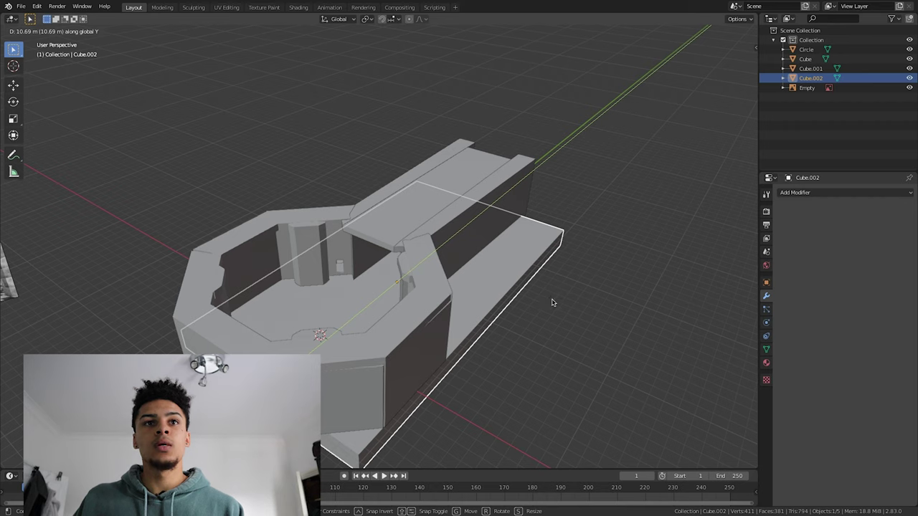
{"action": "left_click", "coordinate": [552, 303]}
{"action": "key", "text": "s"}
{"action": "key", "text": "y"}
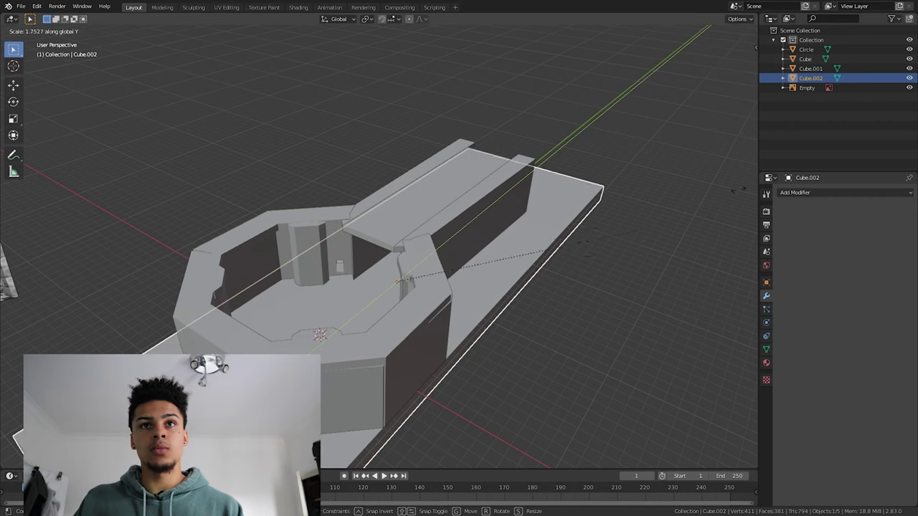
{"action": "left_click", "coordinate": [582, 332]}
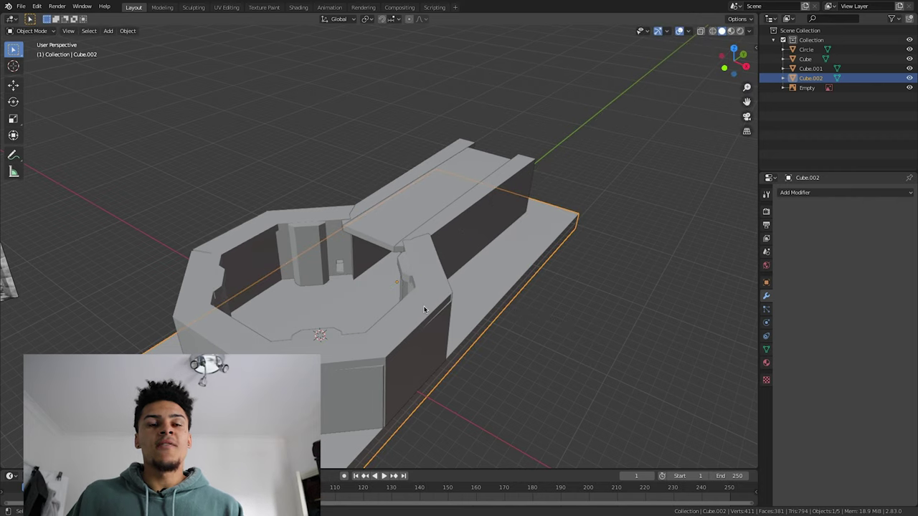
{"action": "middle_click_drag", "start_coordinate": [339, 295], "coordinate": [384, 279]}
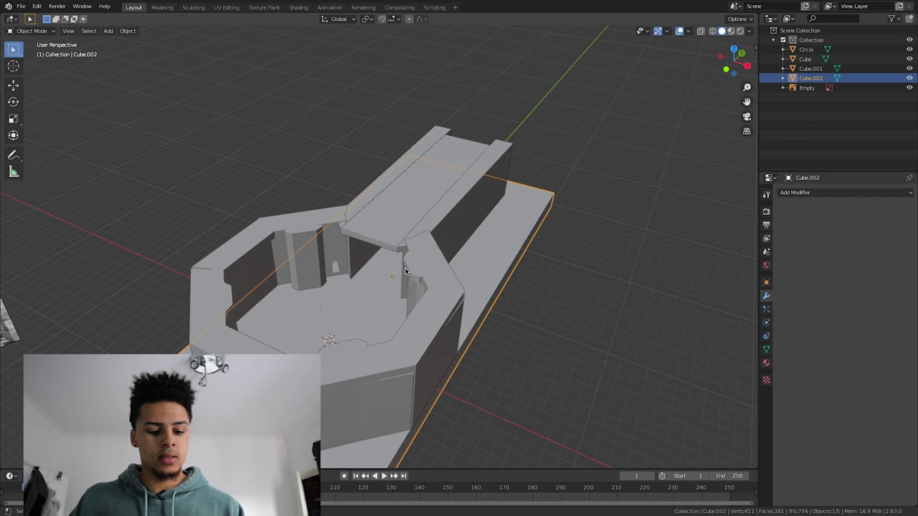
Step: Duplicate the floor slab and raise the copy above the hall along Z
{"action": "key", "text": "shift+d"}
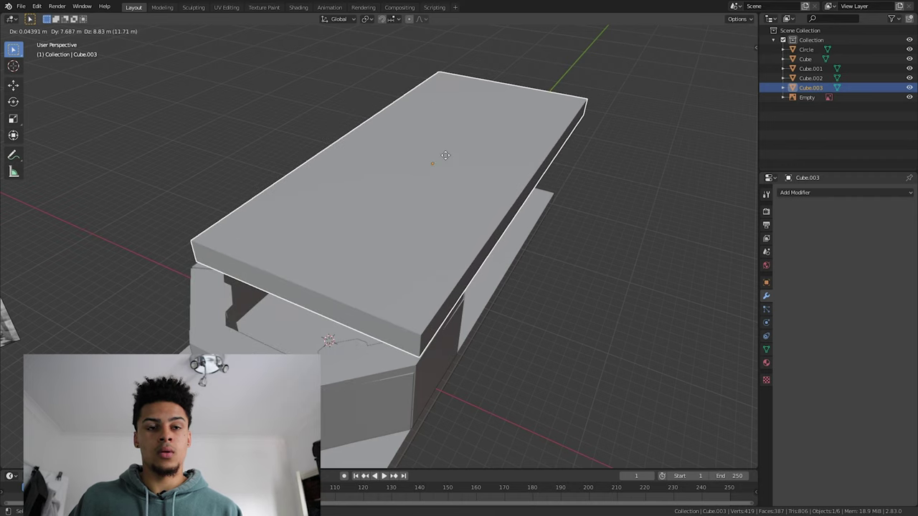
{"action": "left_click", "coordinate": [446, 159]}
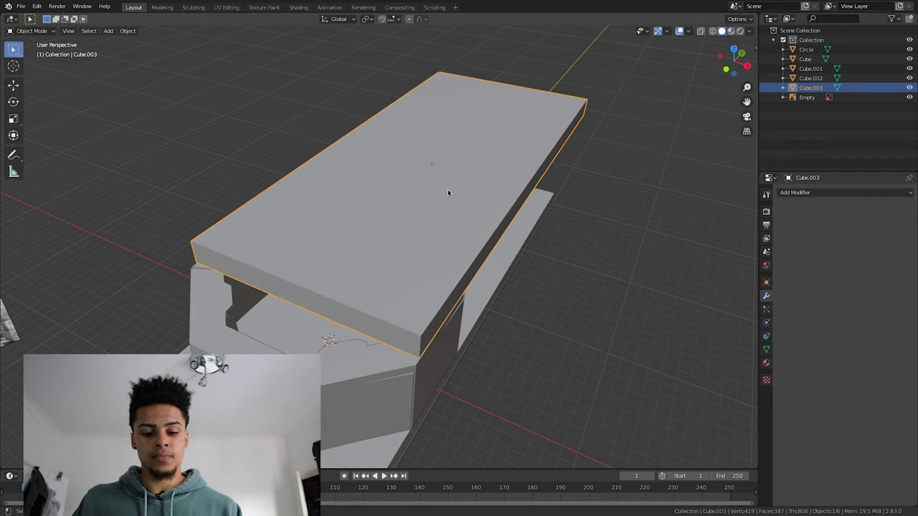
{"action": "key", "text": "g"}
{"action": "key", "text": "z"}
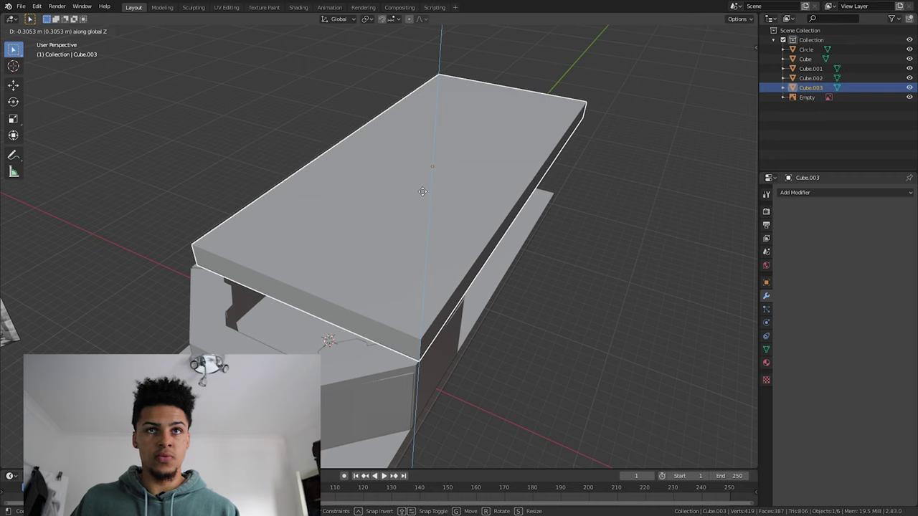
{"action": "left_click", "coordinate": [421, 193]}
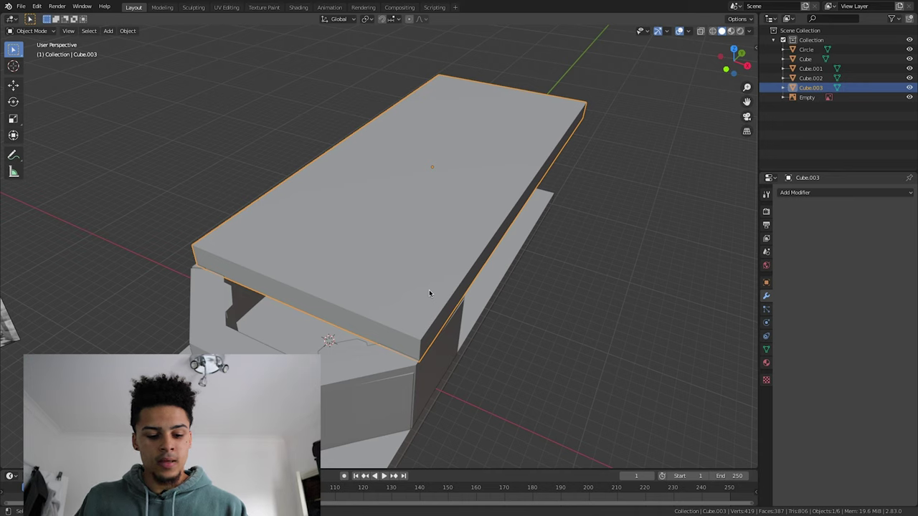
Step: Shift the top slab along X, then about 10.79 m along Y over the walls
{"action": "key", "text": "g"}
{"action": "key", "text": "x"}
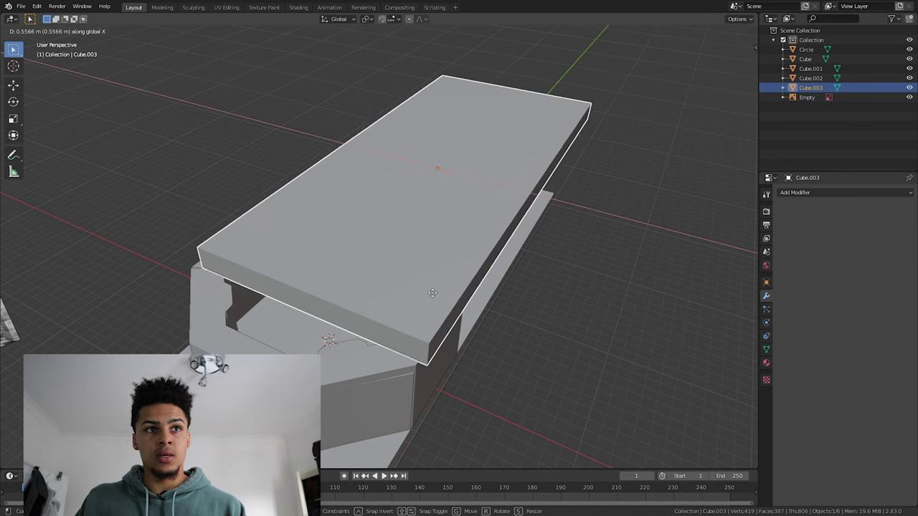
{"action": "left_click", "coordinate": [429, 293]}
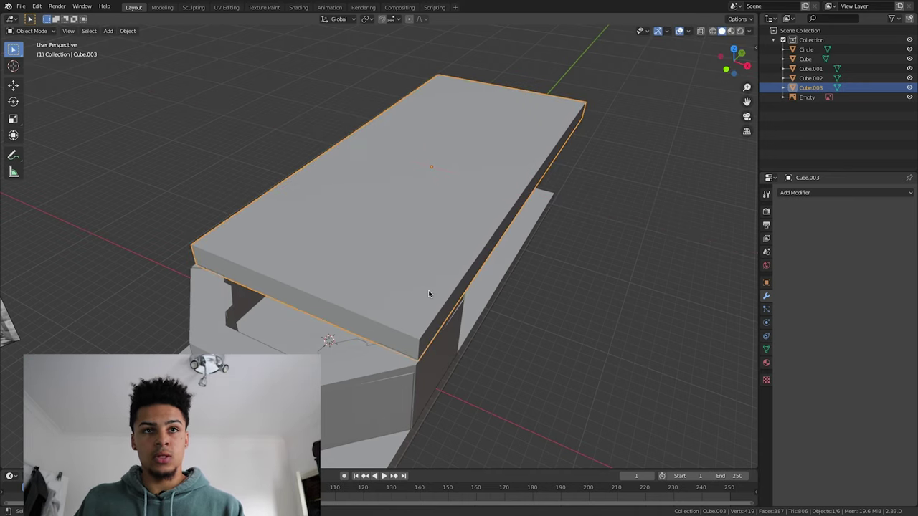
{"action": "key", "text": "g"}
{"action": "key", "text": "y"}
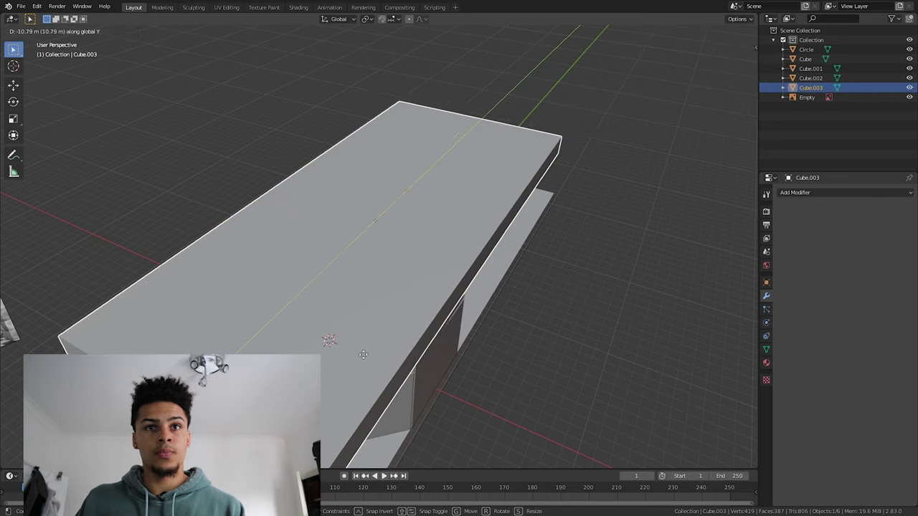
{"action": "left_click", "coordinate": [375, 343]}
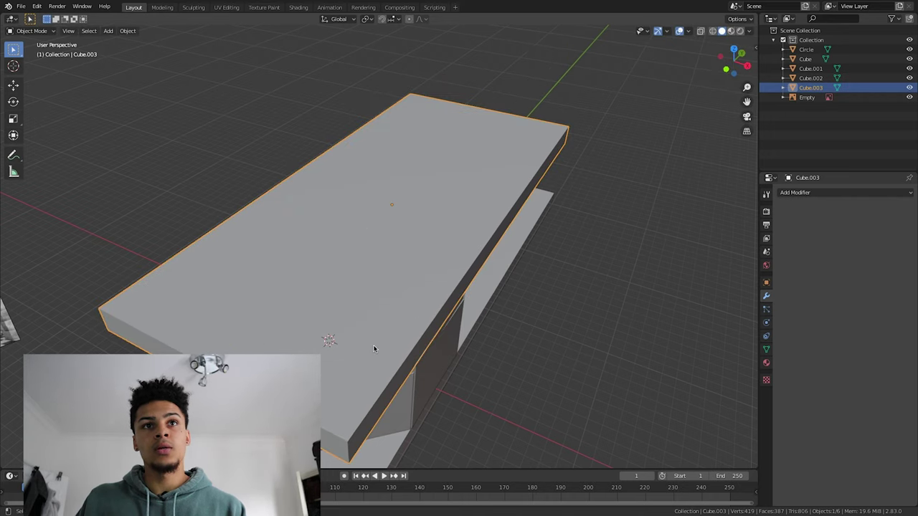
{"action": "middle_click_drag", "start_coordinate": [410, 325], "coordinate": [635, 322]}
{"action": "scroll", "coordinate": [421, 301], "scroll_direction": "up", "scroll_amount": 6}
{"action": "scroll", "coordinate": [410, 307], "scroll_direction": "down", "scroll_amount": 5}
{"action": "middle_click_drag", "start_coordinate": [490, 301], "coordinate": [299, 297]}
{"action": "scroll", "coordinate": [300, 294], "scroll_direction": "down", "scroll_amount": 6}
{"action": "scroll", "coordinate": [302, 295], "scroll_direction": "up", "scroll_amount": 6}
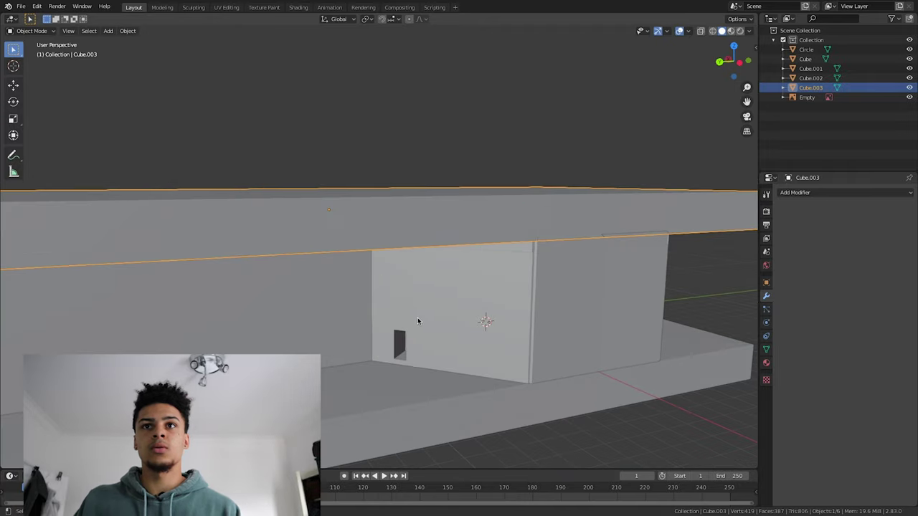
{"action": "middle_click_drag", "start_coordinate": [419, 320], "coordinate": [356, 318]}
{"action": "middle_click_drag", "start_coordinate": [364, 371], "coordinate": [583, 282]}
{"action": "scroll", "coordinate": [581, 281], "scroll_direction": "down", "scroll_amount": 5}
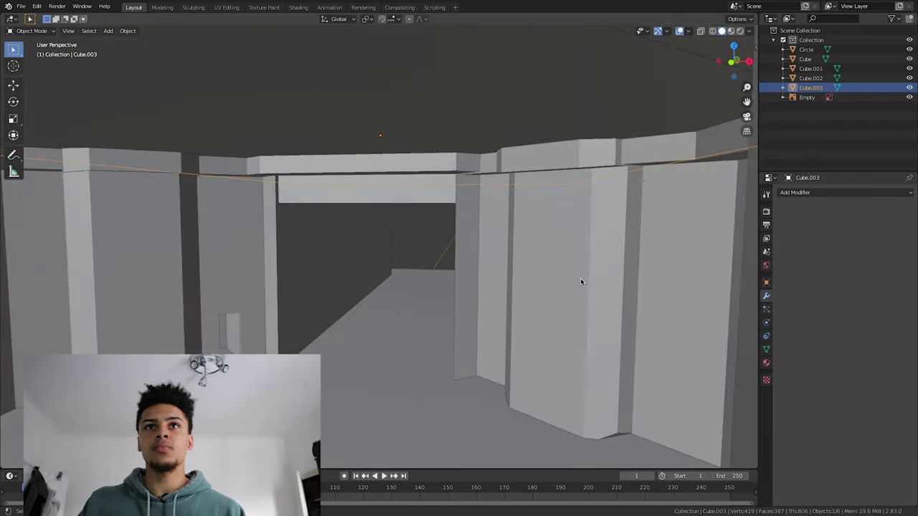
{"action": "scroll", "coordinate": [580, 278], "scroll_direction": "up", "scroll_amount": 3}
{"action": "scroll", "coordinate": [580, 282], "scroll_direction": "down", "scroll_amount": 1}
Step: Inspect the Circle mesh's faces under the beam in face-select mode
{"action": "left_click", "coordinate": [563, 114]}
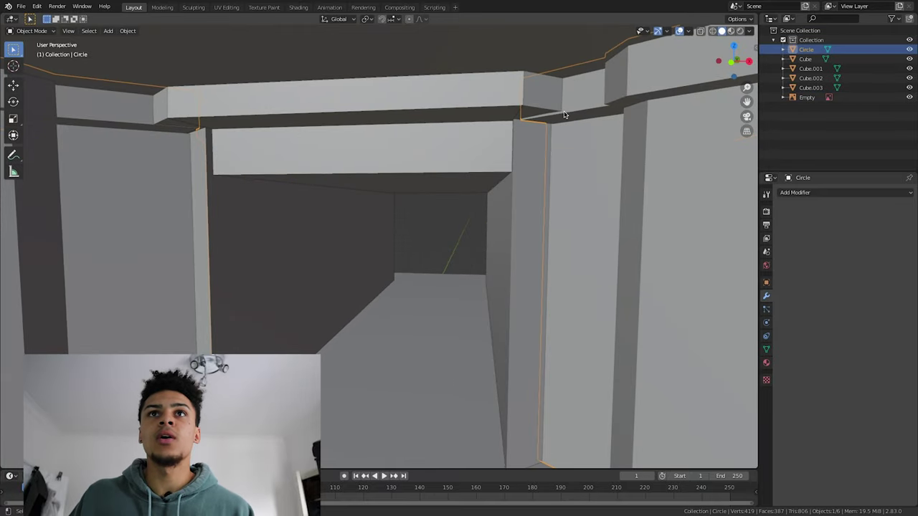
{"action": "key", "text": "Tab"}
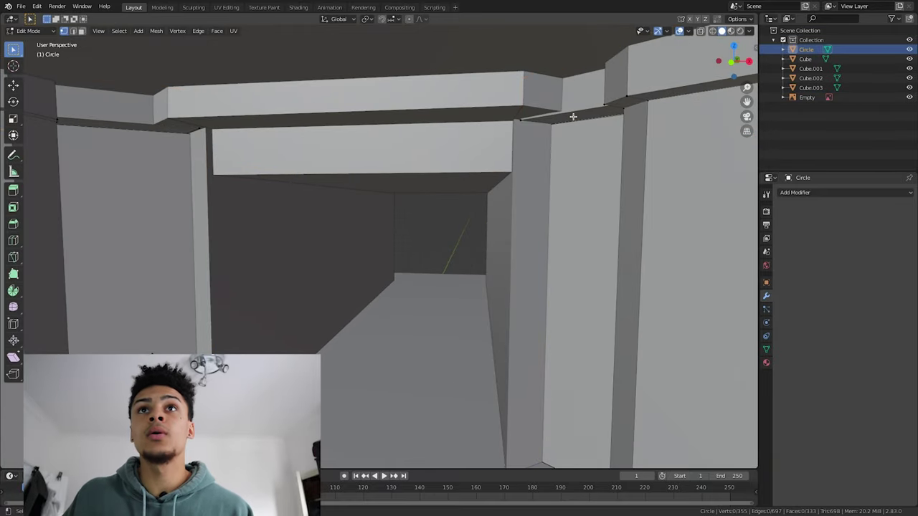
{"action": "left_click", "coordinate": [81, 31]}
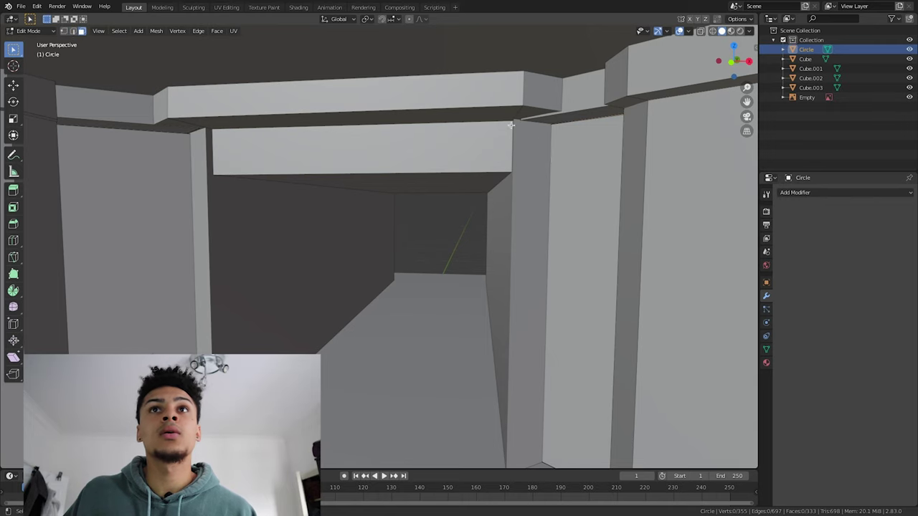
{"action": "left_click", "coordinate": [581, 115]}
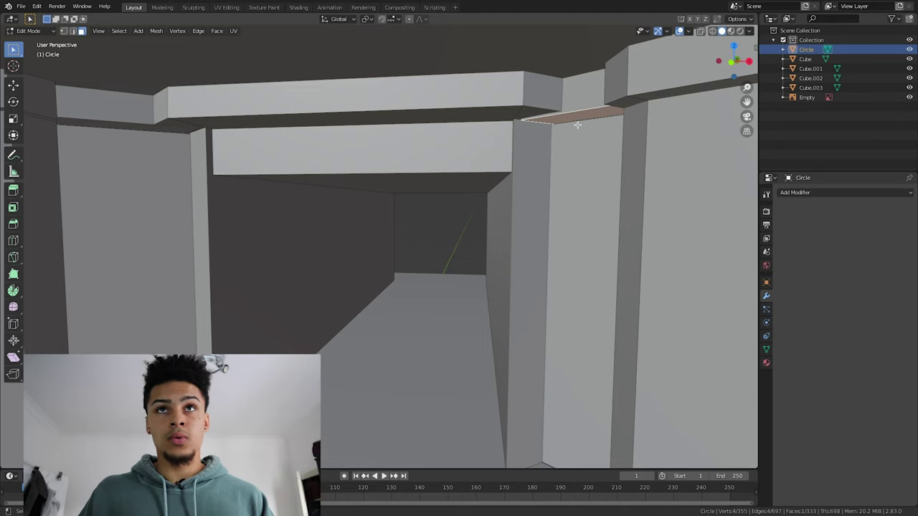
{"action": "left_click", "coordinate": [542, 112]}
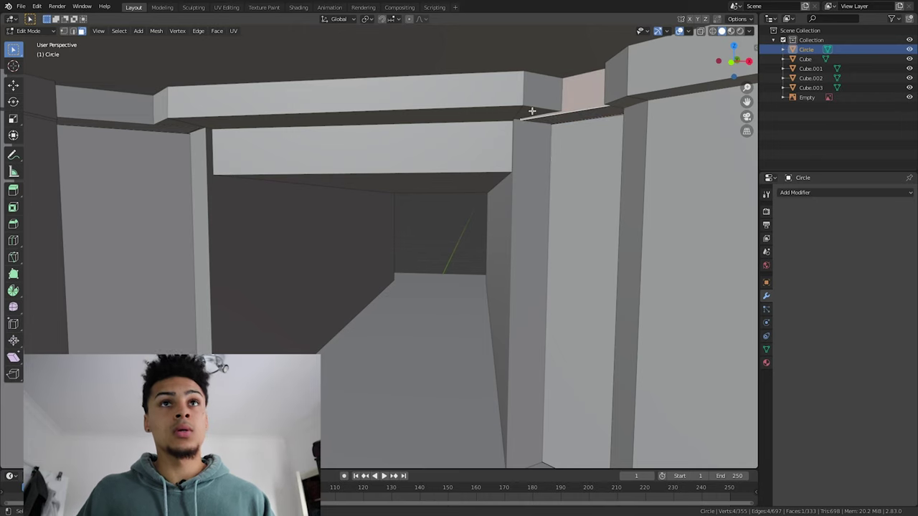
{"action": "key", "text": "Tab"}
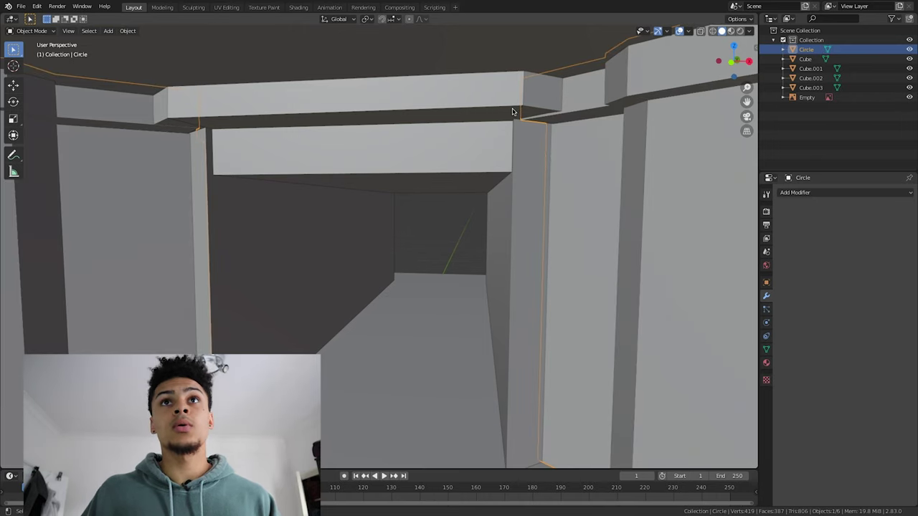
Step: Move the wall Cube's small top face by the pillar along Z up to the beam
{"action": "left_click", "coordinate": [512, 111]}
{"action": "left_click", "coordinate": [538, 106]}
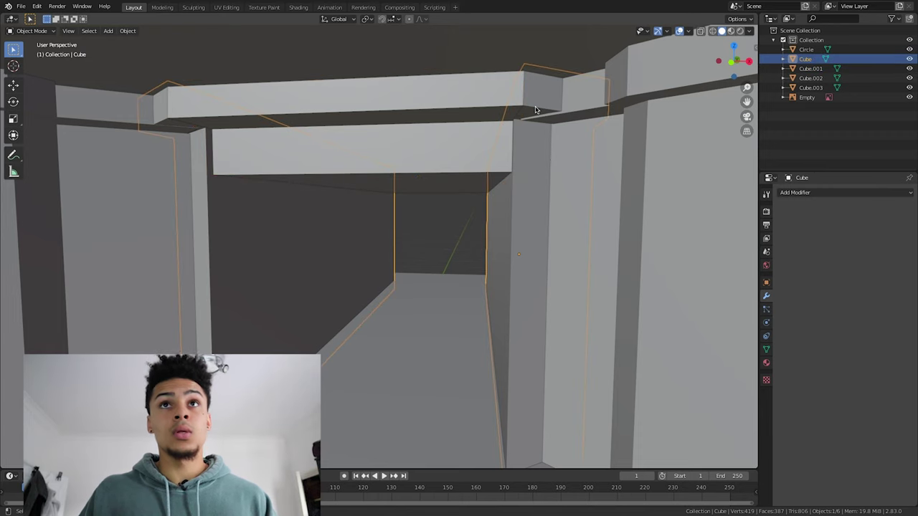
{"action": "key", "text": "Tab"}
{"action": "left_click", "coordinate": [534, 111]}
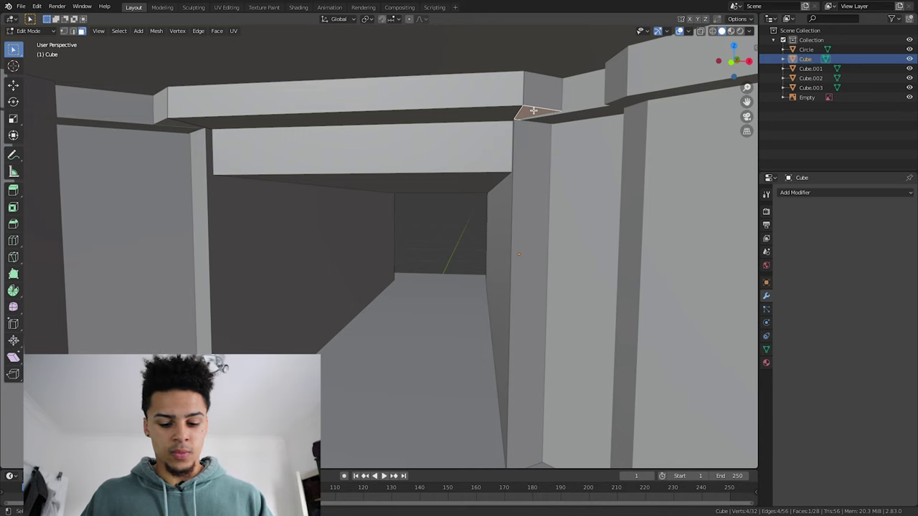
{"action": "key", "text": "g"}
{"action": "key", "text": "z"}
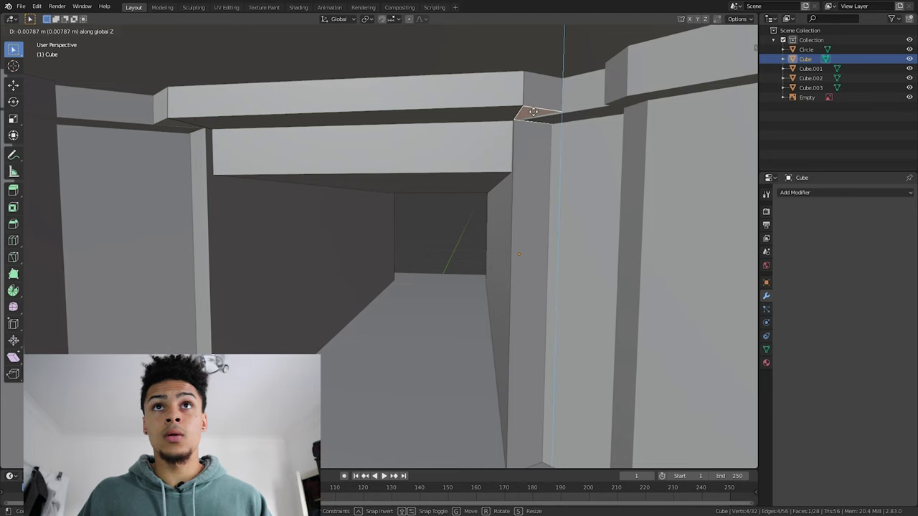
{"action": "left_click", "coordinate": [534, 111]}
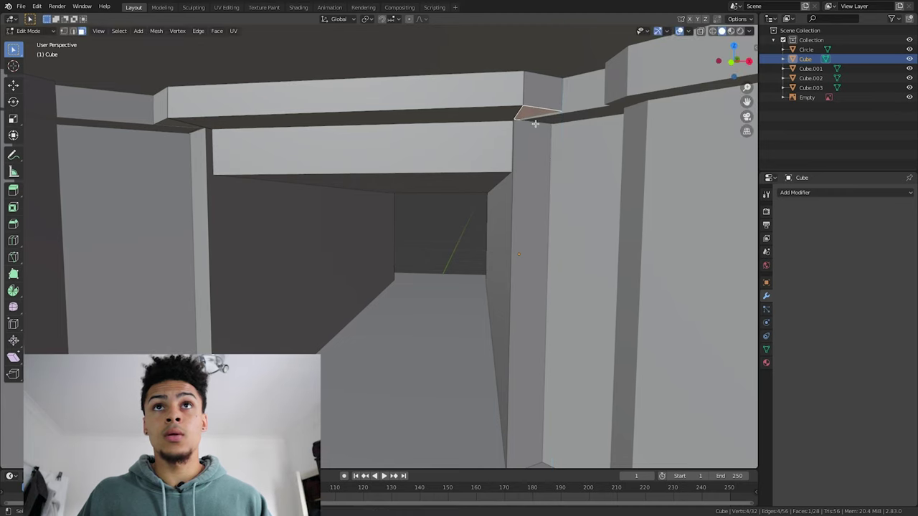
Step: Select the face beside the pillar and compare the corridor ceiling with the reference image
{"action": "key", "text": "alt+a"}
{"action": "left_click", "coordinate": [557, 114]}
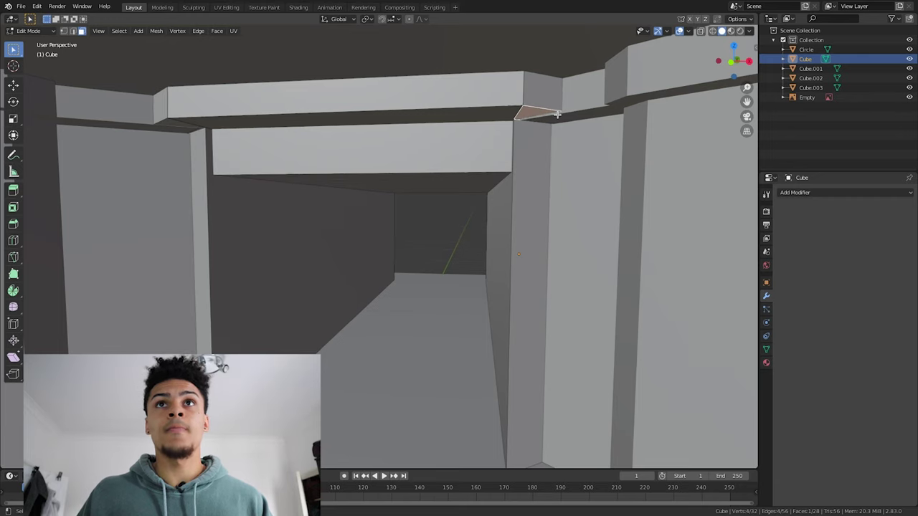
{"action": "middle_click_drag", "start_coordinate": [560, 110], "coordinate": [459, 231]}
{"action": "scroll", "coordinate": [454, 241], "scroll_direction": "down", "scroll_amount": 1}
{"action": "scroll", "coordinate": [454, 241], "scroll_direction": "up", "scroll_amount": 4}
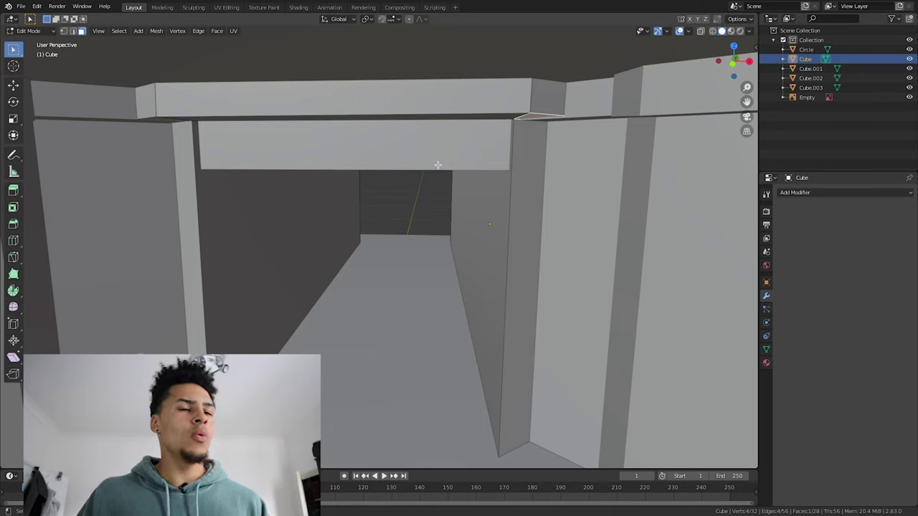
{"action": "key", "text": "super+Tab"}
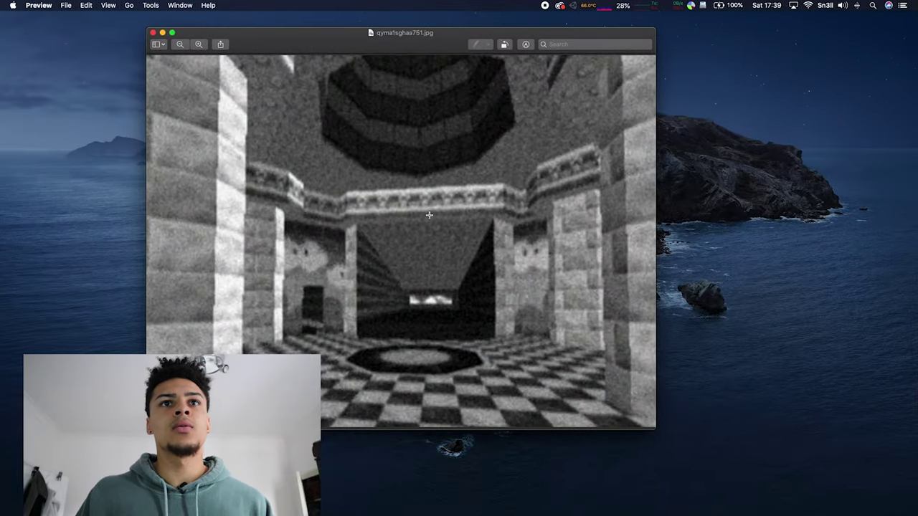
{"action": "key", "text": "super+Tab"}
{"action": "middle_click_drag", "start_coordinate": [369, 144], "coordinate": [402, 207]}
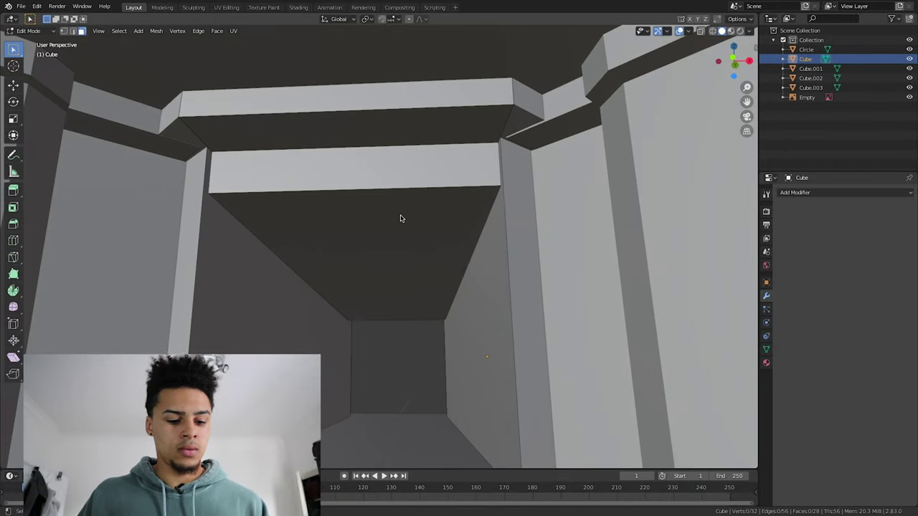
Step: Raise Cube.001's sloped corridor ceiling face about 0.86 m along Z
{"action": "key", "text": "Tab"}
{"action": "left_click", "coordinate": [401, 220]}
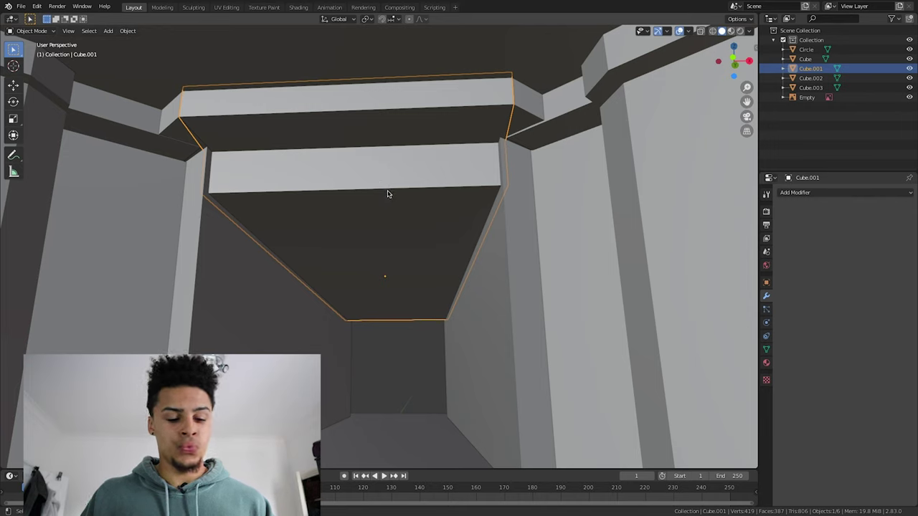
{"action": "key", "text": "Tab"}
{"action": "left_click", "coordinate": [388, 206]}
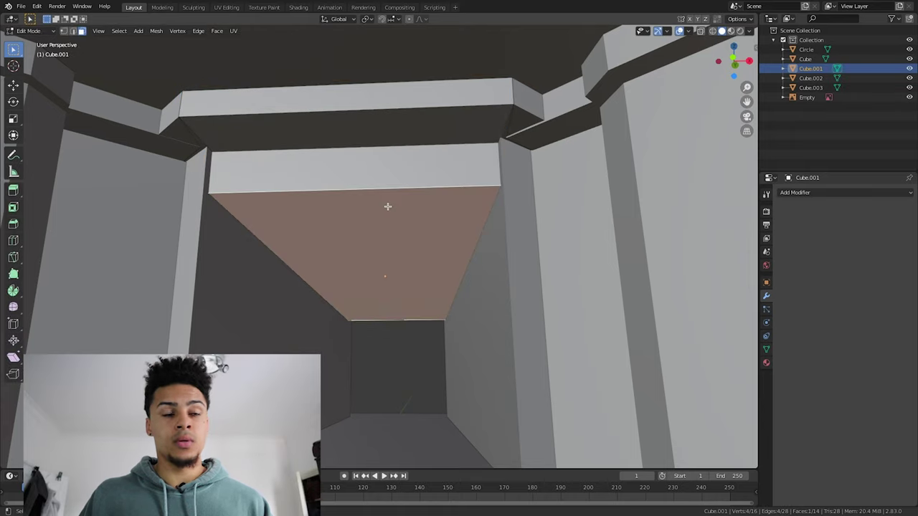
{"action": "key", "text": "g"}
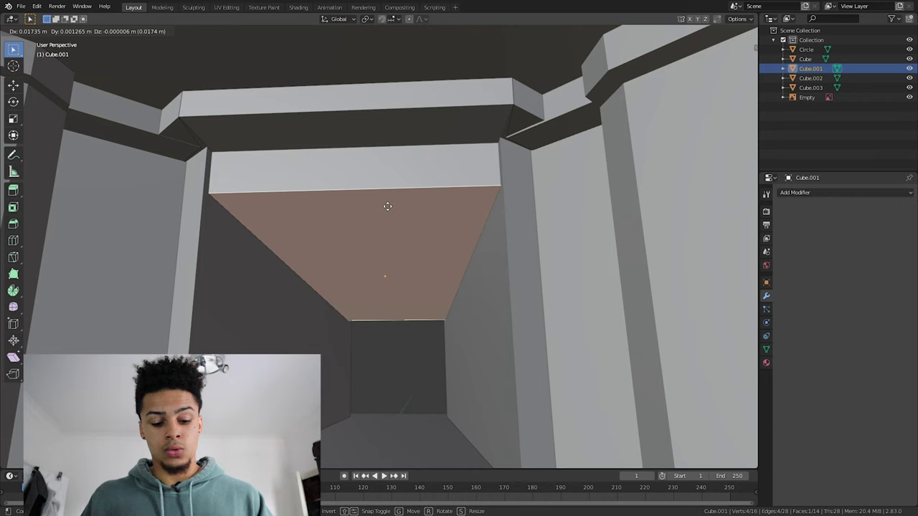
{"action": "key", "text": "z"}
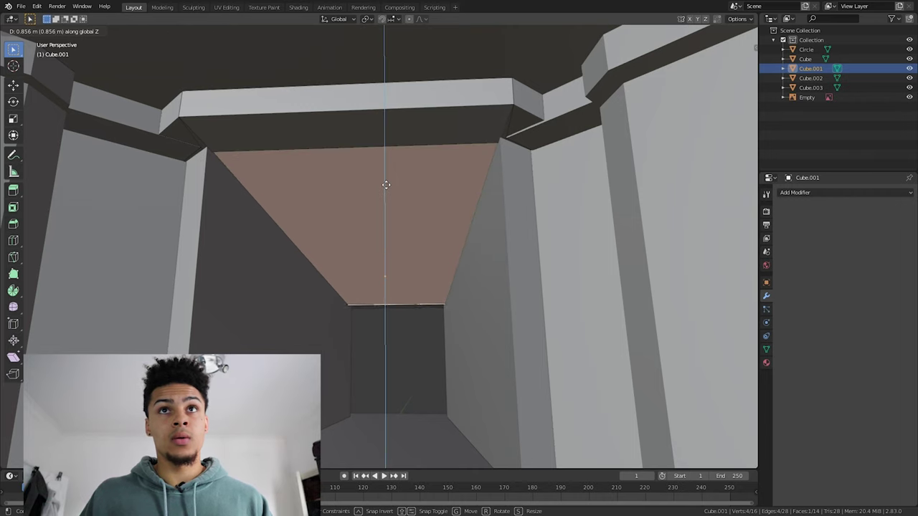
{"action": "left_click", "coordinate": [381, 185]}
{"action": "key", "text": "alt+a"}
Step: Orbit around the whole model to look down on the large slab
{"action": "middle_click_drag", "start_coordinate": [379, 358], "coordinate": [382, 380]}
{"action": "scroll", "coordinate": [394, 371], "scroll_direction": "down", "scroll_amount": 3}
{"action": "scroll", "coordinate": [393, 371], "scroll_direction": "up", "scroll_amount": 5}
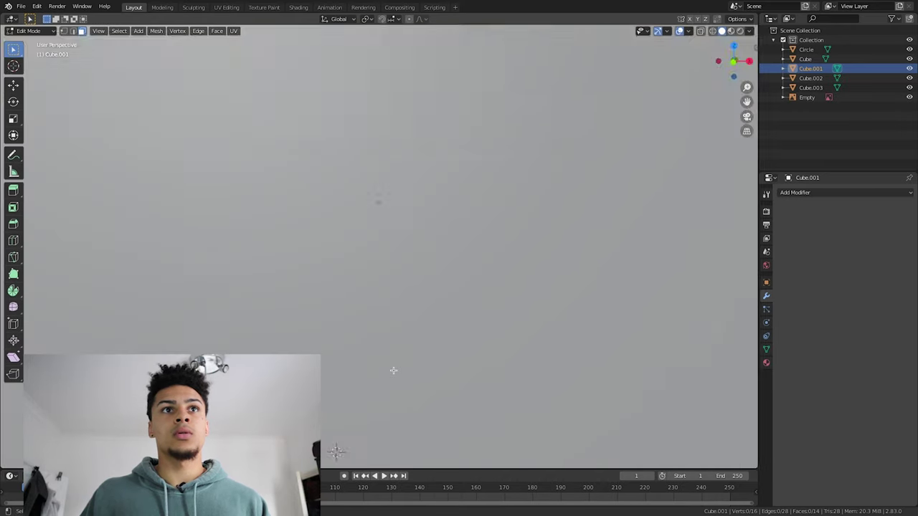
{"action": "scroll", "coordinate": [393, 371], "scroll_direction": "down", "scroll_amount": 6}
{"action": "middle_click_drag", "start_coordinate": [392, 368], "coordinate": [322, 364]}
{"action": "scroll", "coordinate": [400, 303], "scroll_direction": "down", "scroll_amount": 2}
{"action": "scroll", "coordinate": [401, 304], "scroll_direction": "up", "scroll_amount": 4}
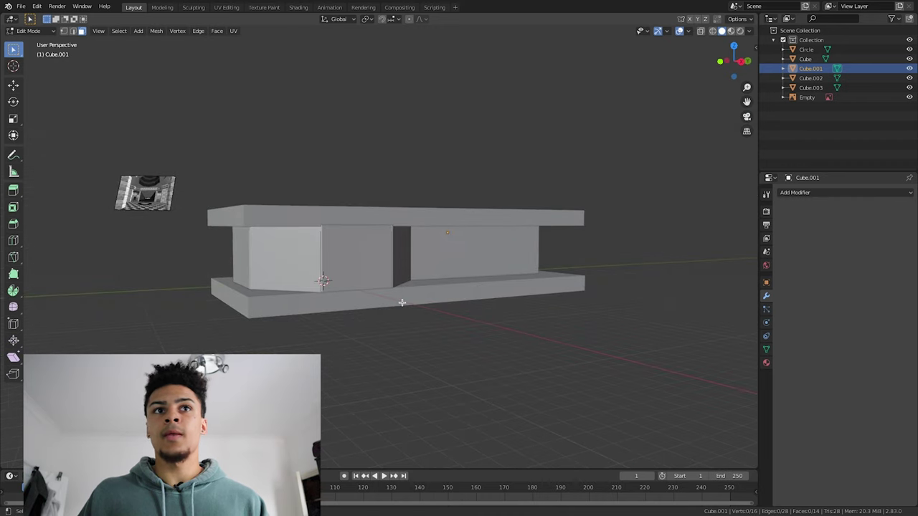
{"action": "middle_click_drag", "start_coordinate": [349, 263], "coordinate": [351, 249]}
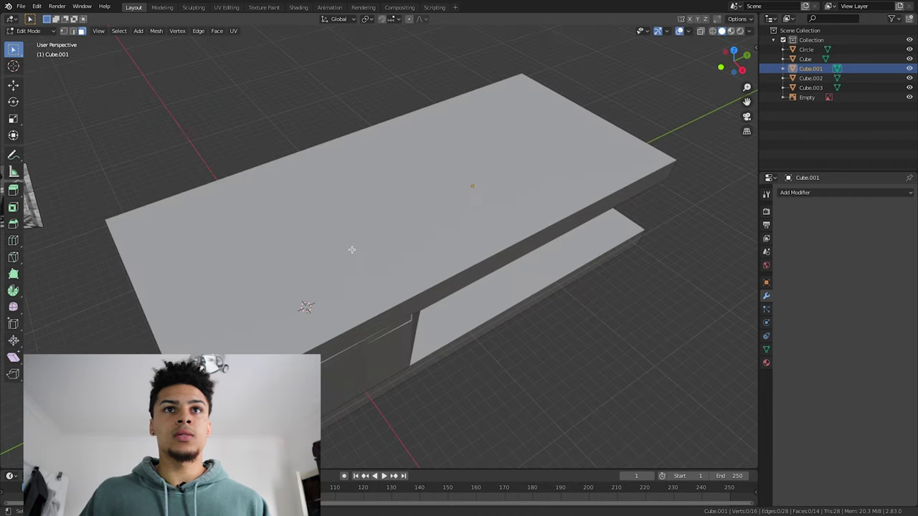
Step: Extrude Cube.003's top face upward into a tall block
{"action": "key", "text": "Tab"}
{"action": "left_click", "coordinate": [376, 204]}
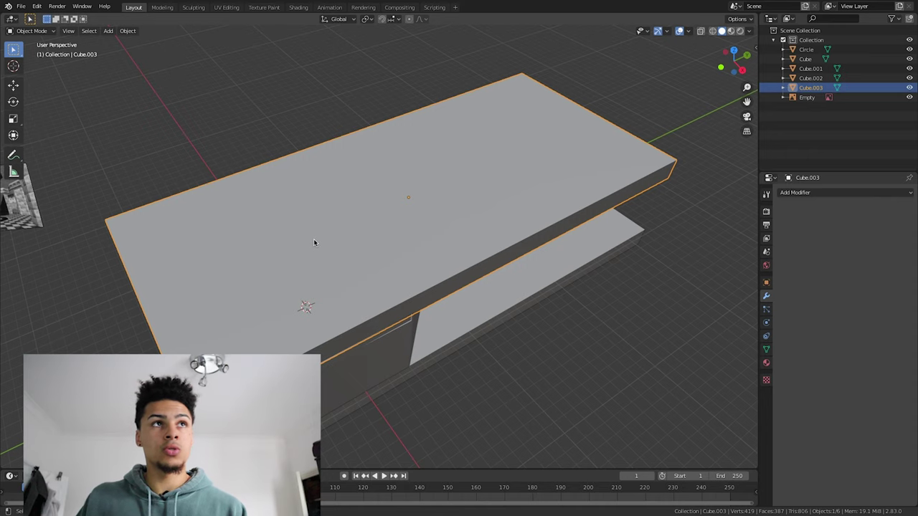
{"action": "key", "text": "Tab"}
{"action": "left_click", "coordinate": [311, 231]}
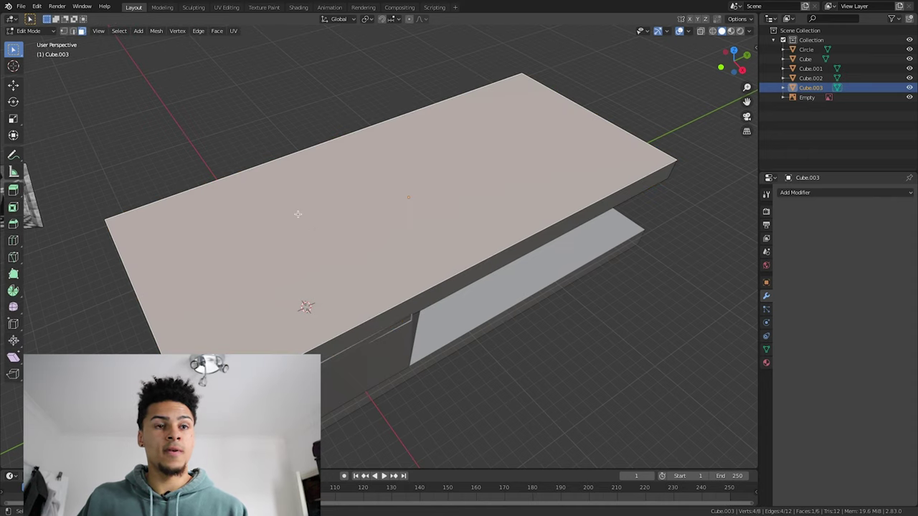
{"action": "key", "text": "e"}
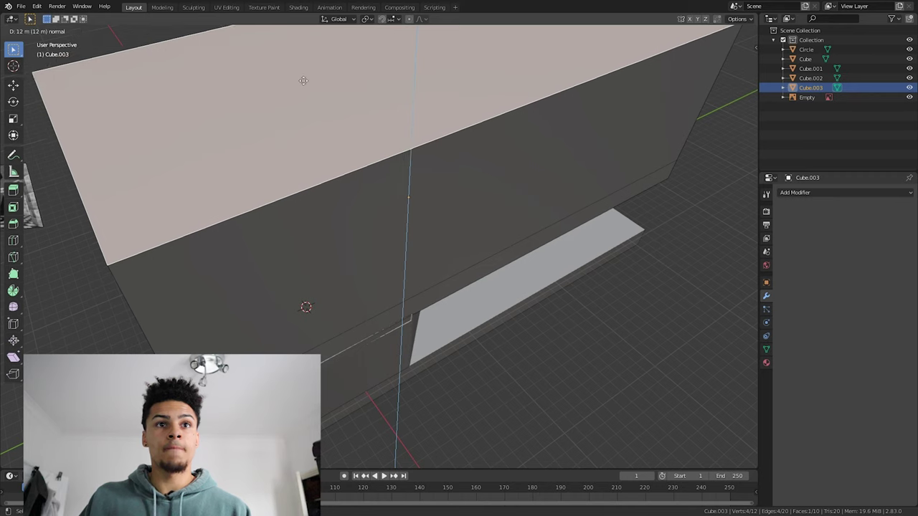
{"action": "left_click", "coordinate": [309, 109]}
{"action": "middle_click_drag", "start_coordinate": [311, 194], "coordinate": [313, 260]}
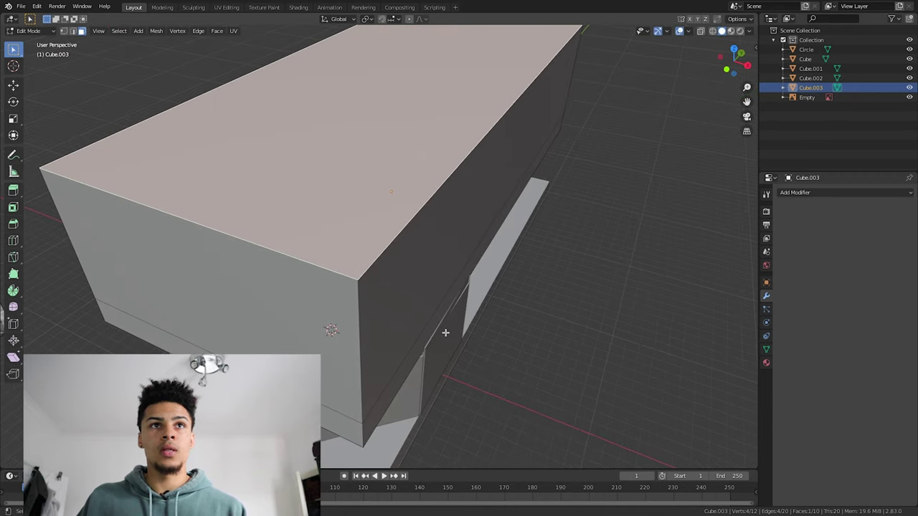
{"action": "scroll", "coordinate": [365, 205], "scroll_direction": "down", "scroll_amount": 4}
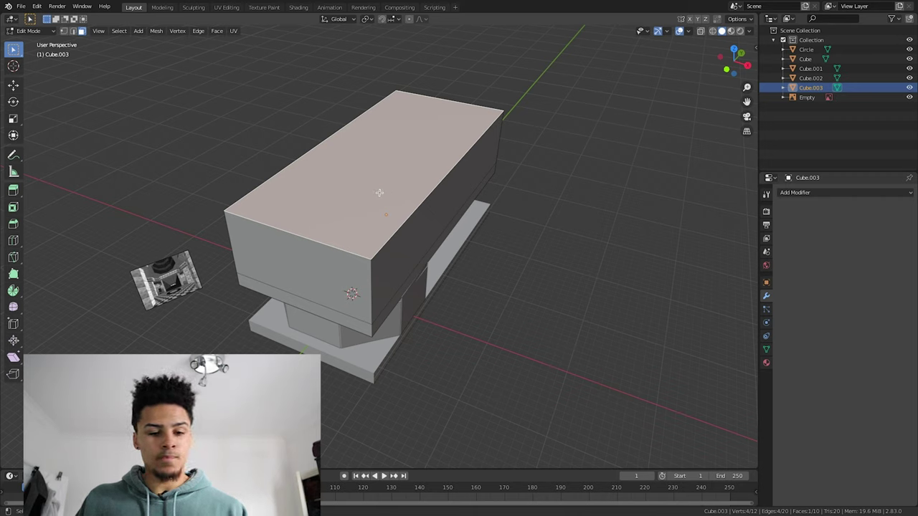
Step: Return to Object Mode, deselect everything and bring up the Add menu
{"action": "key", "text": "Tab"}
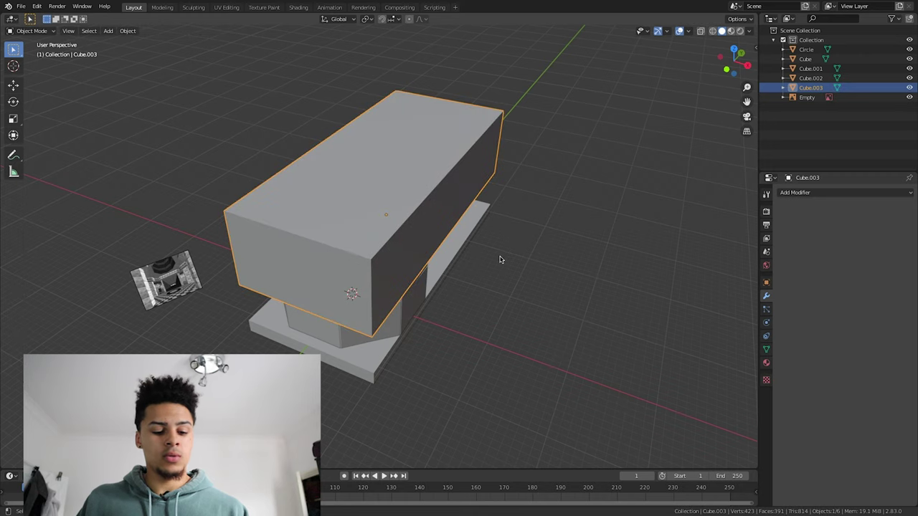
{"action": "left_click", "coordinate": [527, 257]}
{"action": "key", "text": "shift+a"}
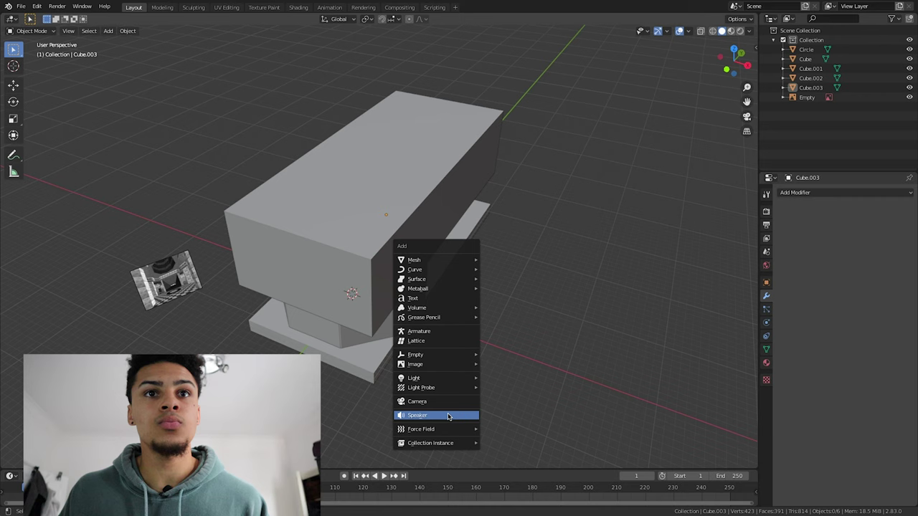
Step: Add a mesh circle, place it above the box and enlarge it
{"action": "mouse_move", "coordinate": [443, 261]}
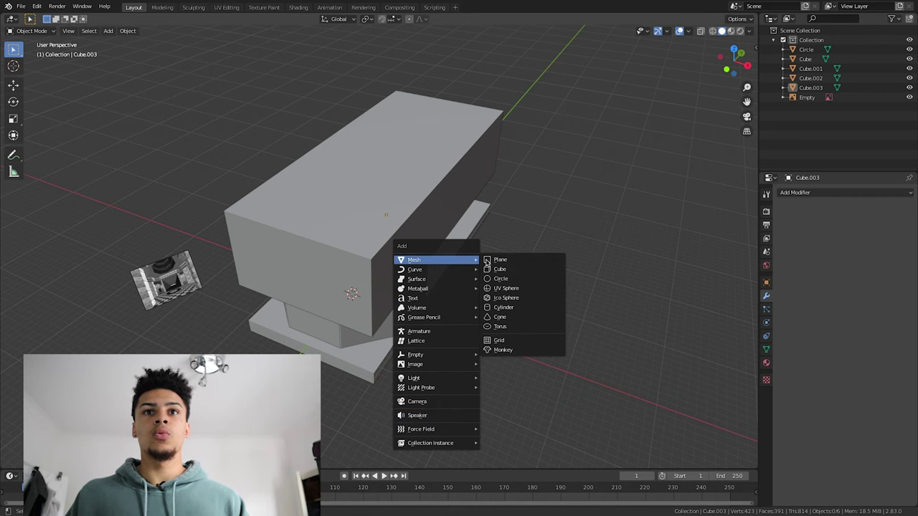
{"action": "left_click", "coordinate": [506, 279]}
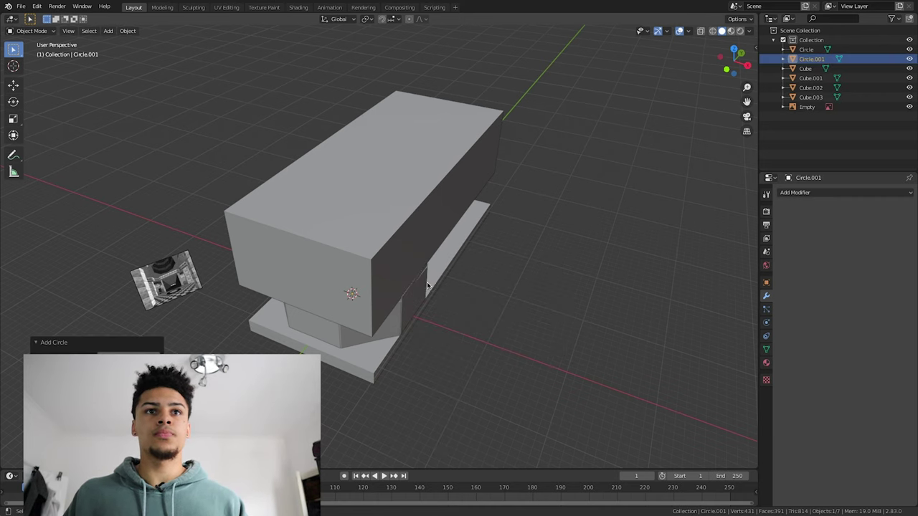
{"action": "key", "text": "g"}
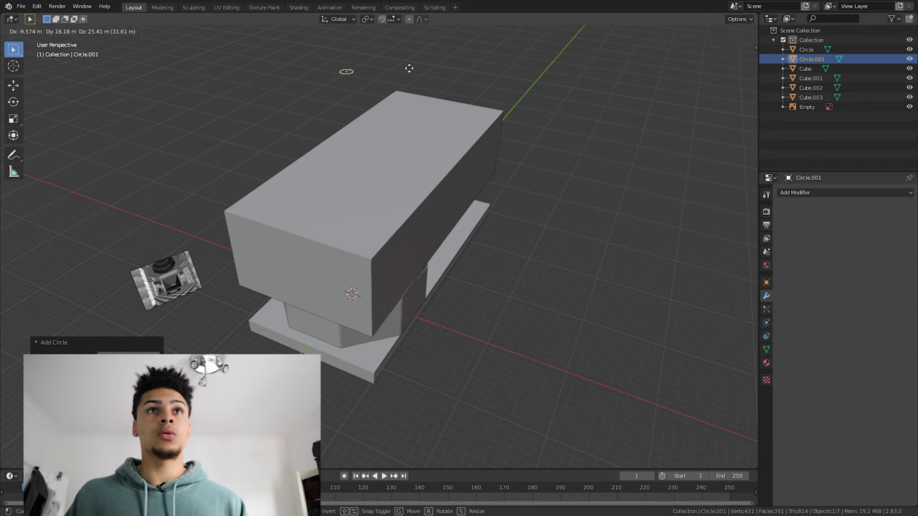
{"action": "left_click", "coordinate": [382, 80]}
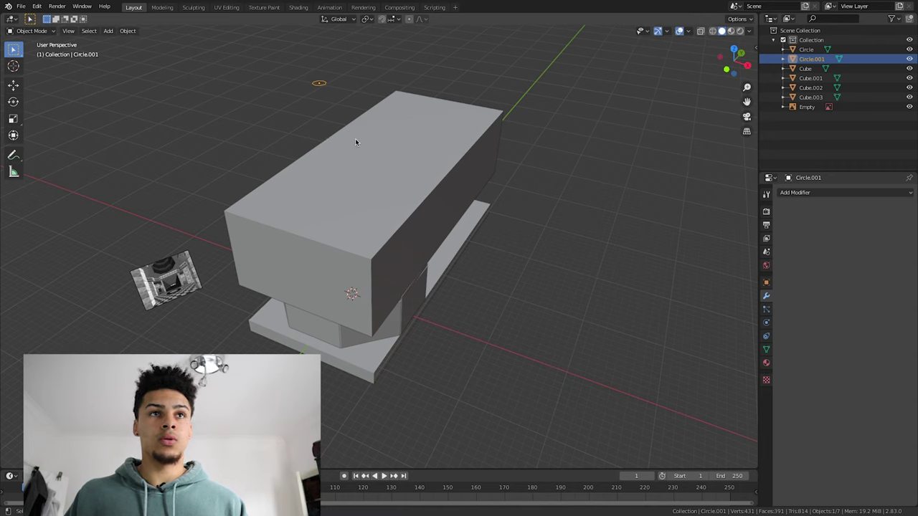
{"action": "key", "text": "s"}
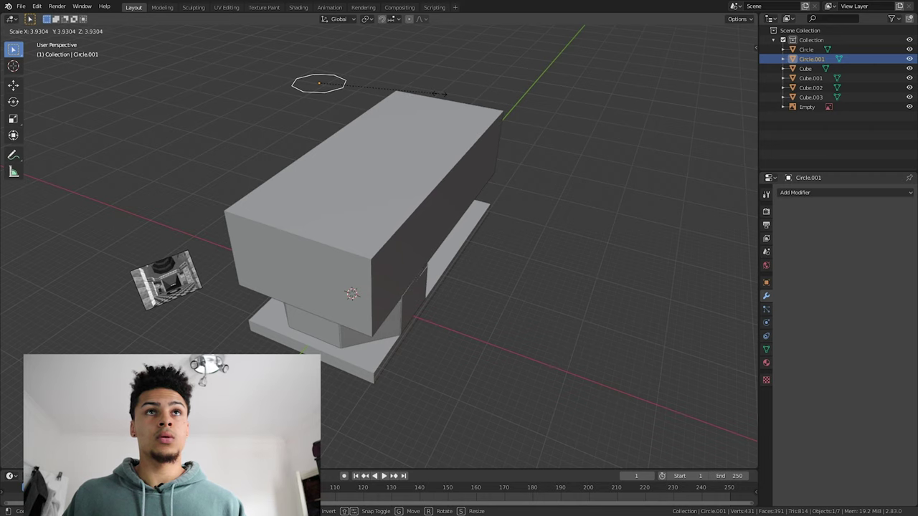
{"action": "left_click", "coordinate": [439, 94]}
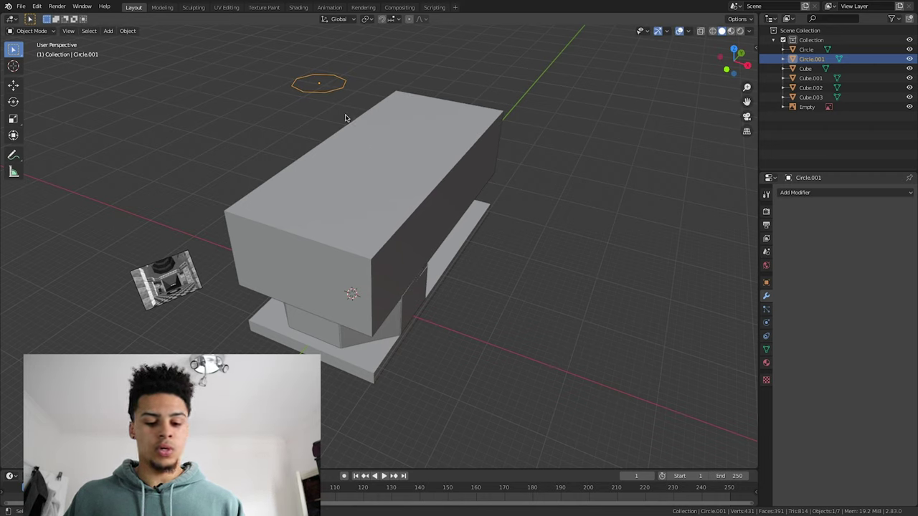
Step: Position the circle on the box top along Z and Y, then shrink it slightly
{"action": "key", "text": "g"}
{"action": "key", "text": "z"}
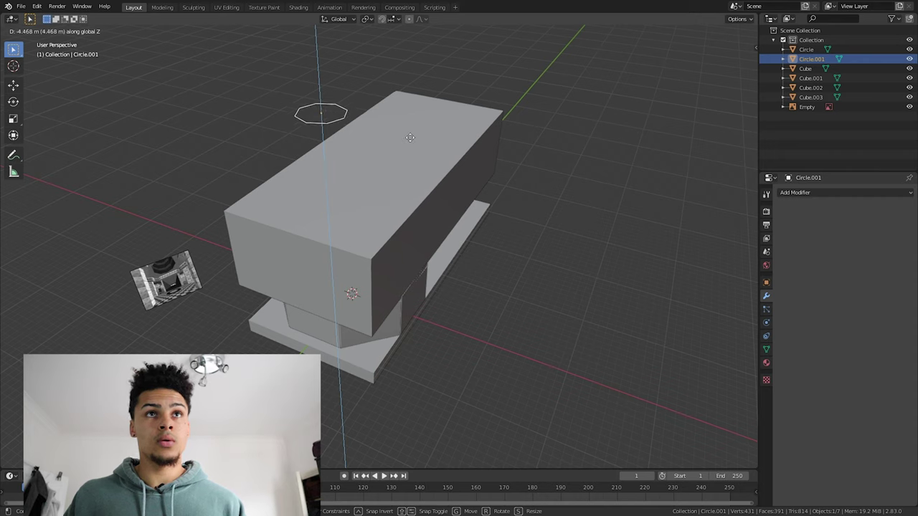
{"action": "key", "text": "x"}
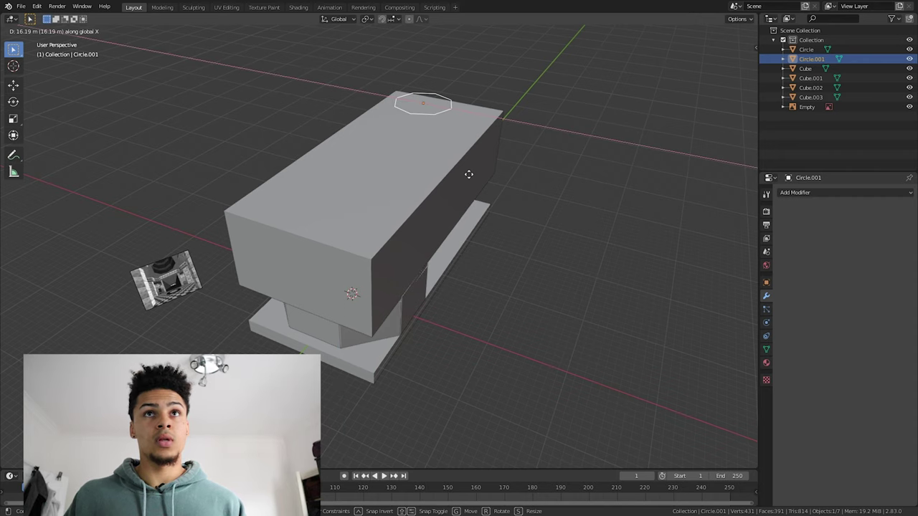
{"action": "key", "text": "x"}
{"action": "key", "text": "x"}
{"action": "key", "text": "y"}
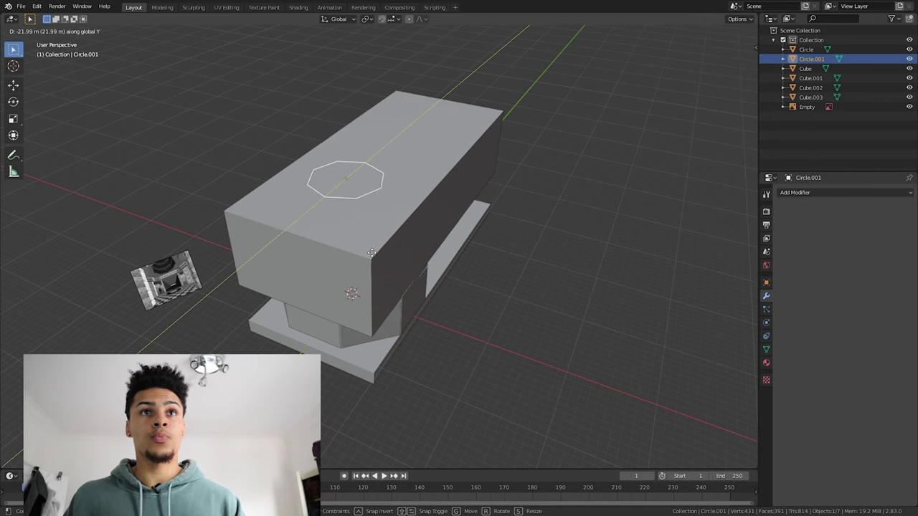
{"action": "left_click", "coordinate": [380, 247]}
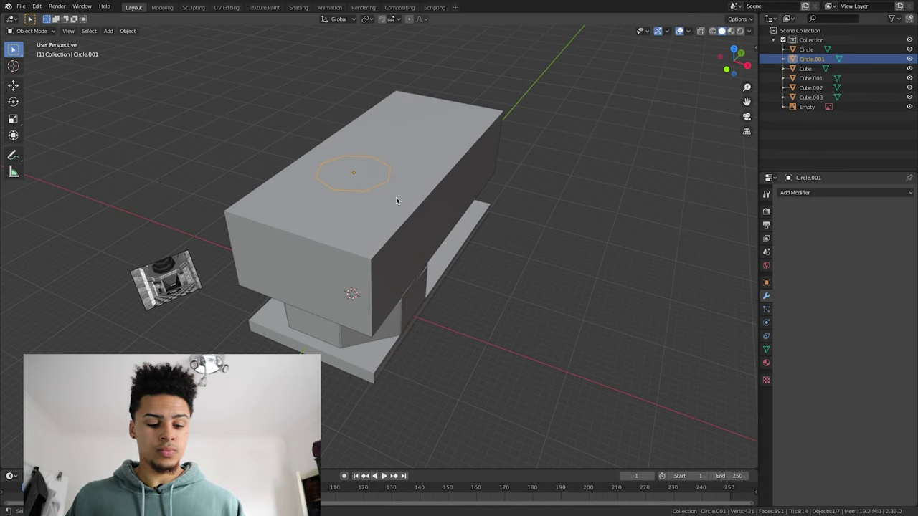
{"action": "key", "text": "s"}
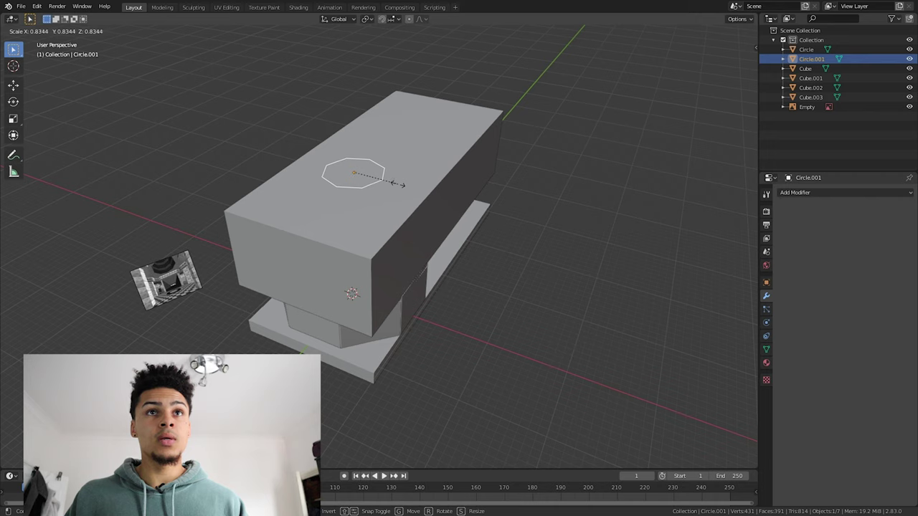
{"action": "left_click", "coordinate": [399, 187]}
Step: Attempt a rotation of Circle.001, cancel it, and restore its selection
{"action": "left_click", "coordinate": [380, 182]}
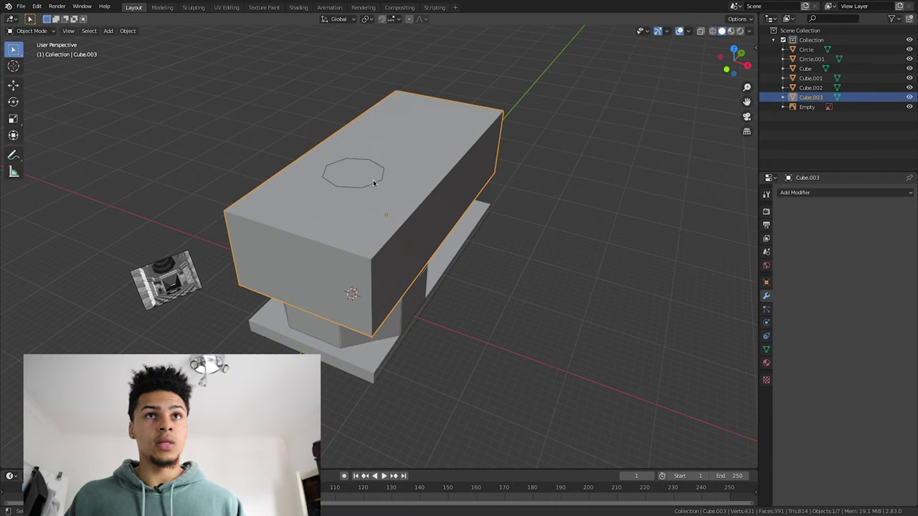
{"action": "left_click", "coordinate": [378, 185]}
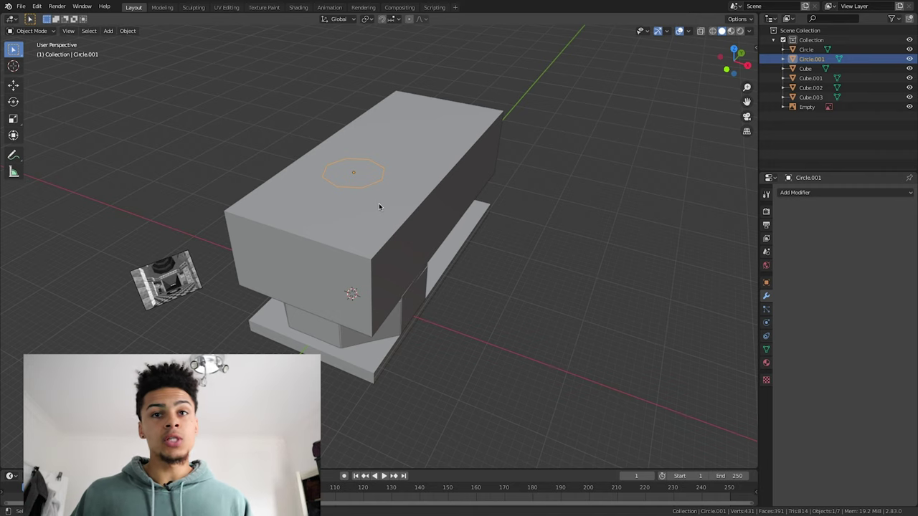
{"action": "key", "text": "r"}
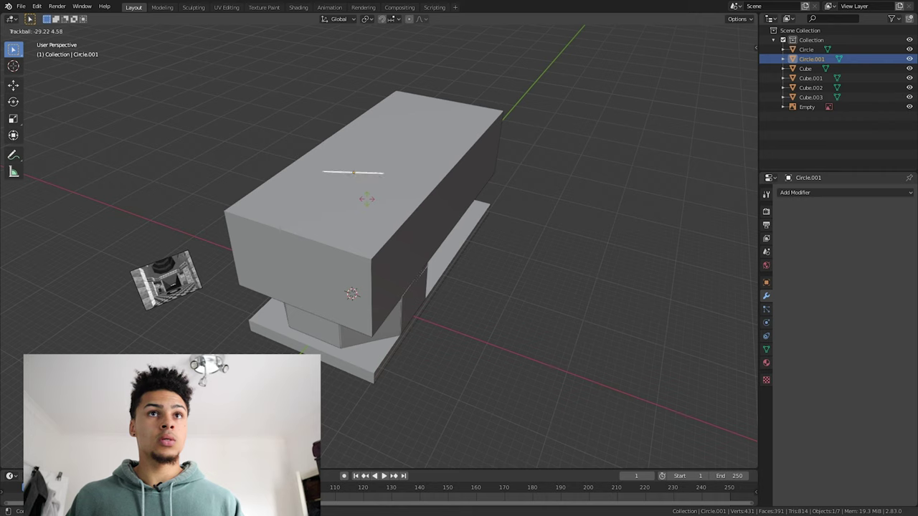
{"action": "right_click", "coordinate": [365, 227]}
{"action": "right_click", "coordinate": [347, 257]}
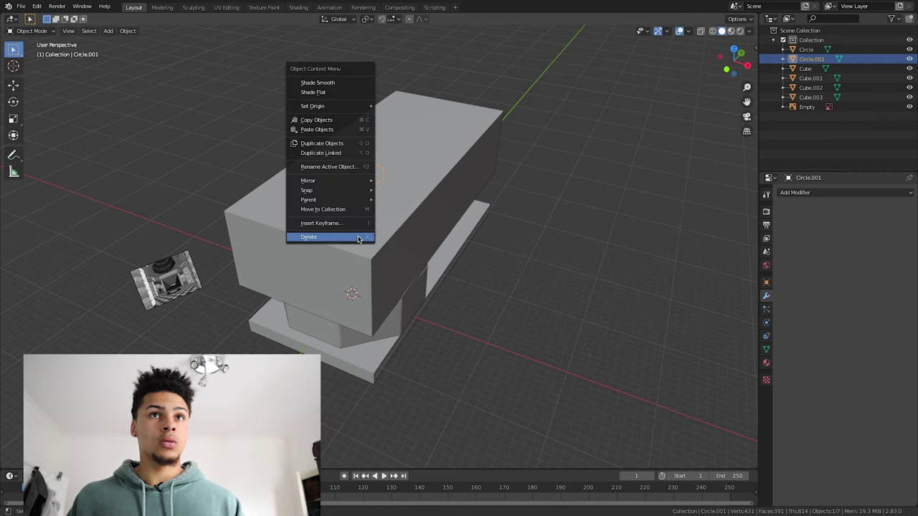
{"action": "left_click", "coordinate": [328, 432]}
{"action": "key", "text": "ctrl+z"}
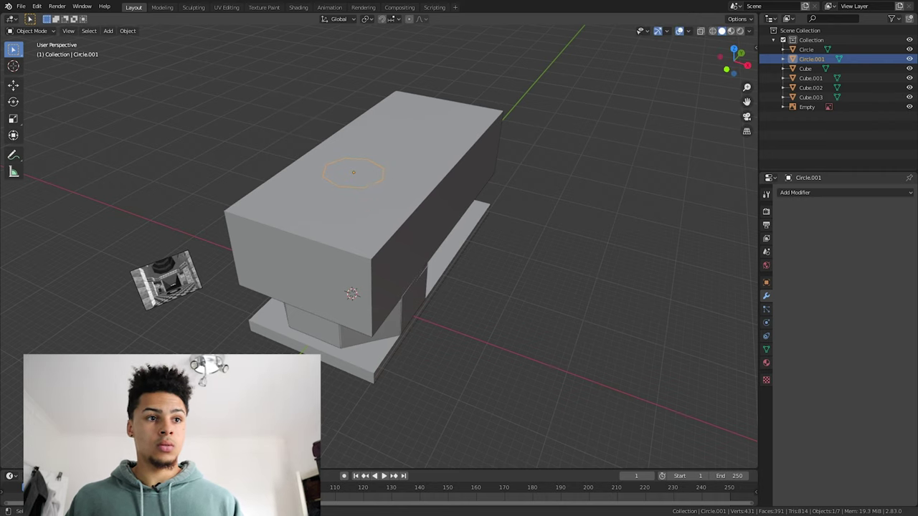
Step: Reselect Circle.001 and rotate it to its new orientation
{"action": "left_click", "coordinate": [376, 187]}
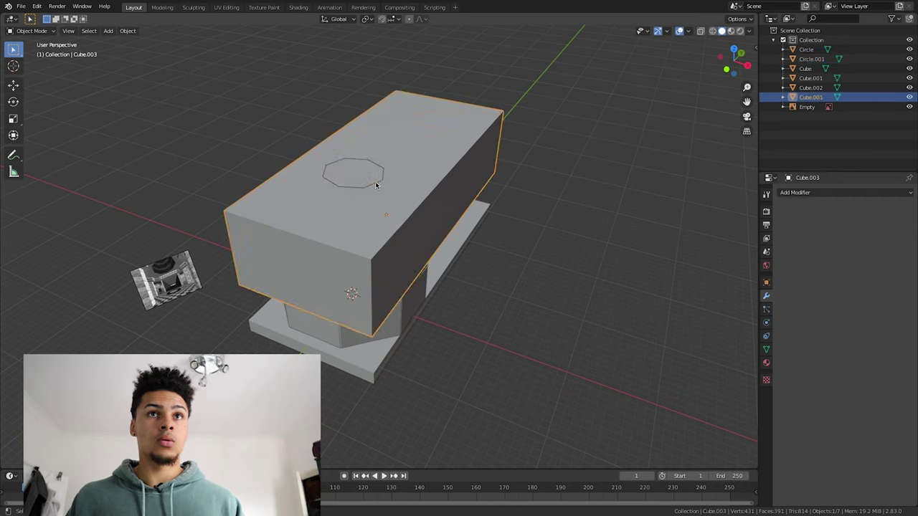
{"action": "left_click", "coordinate": [376, 186]}
{"action": "left_click", "coordinate": [368, 189]}
{"action": "left_click", "coordinate": [368, 186]}
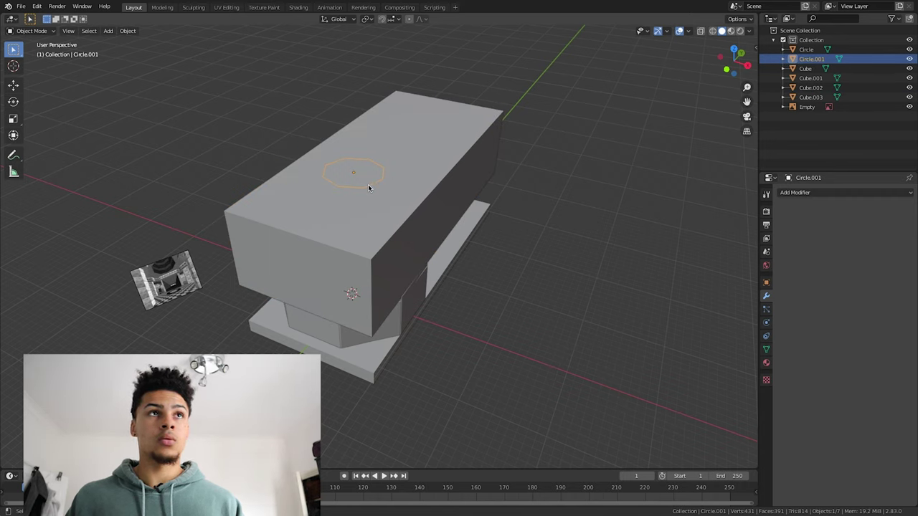
{"action": "key", "text": "r"}
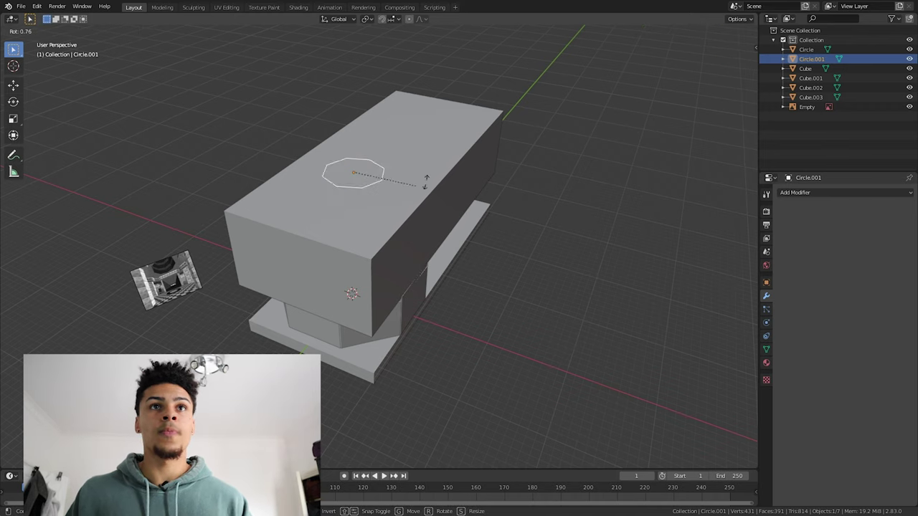
{"action": "left_click", "coordinate": [452, 182]}
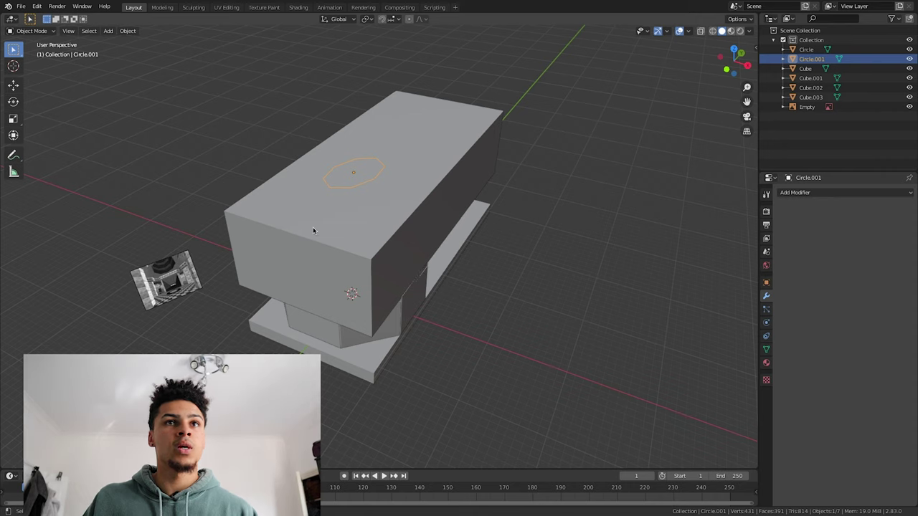
Step: Rotate Circle.001 from a front view, then undo and redo the rotation
{"action": "left_click", "coordinate": [335, 256]}
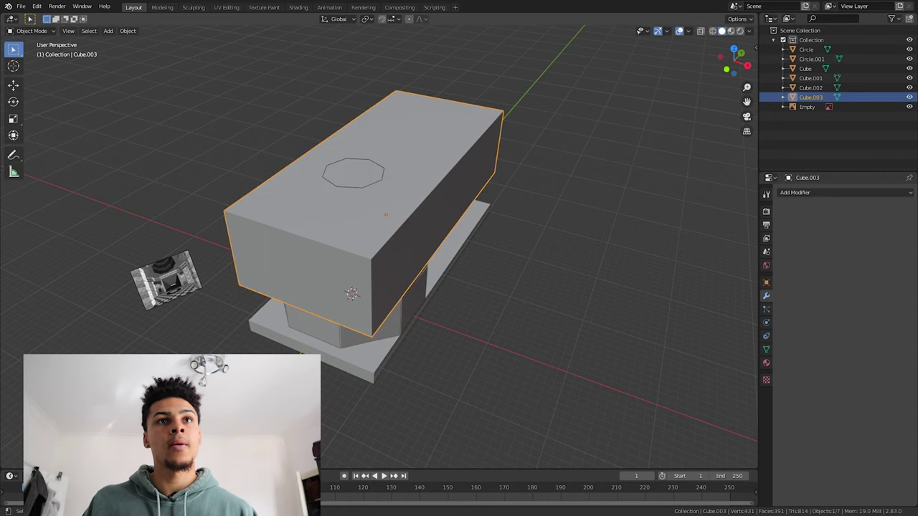
{"action": "left_click", "coordinate": [371, 181]}
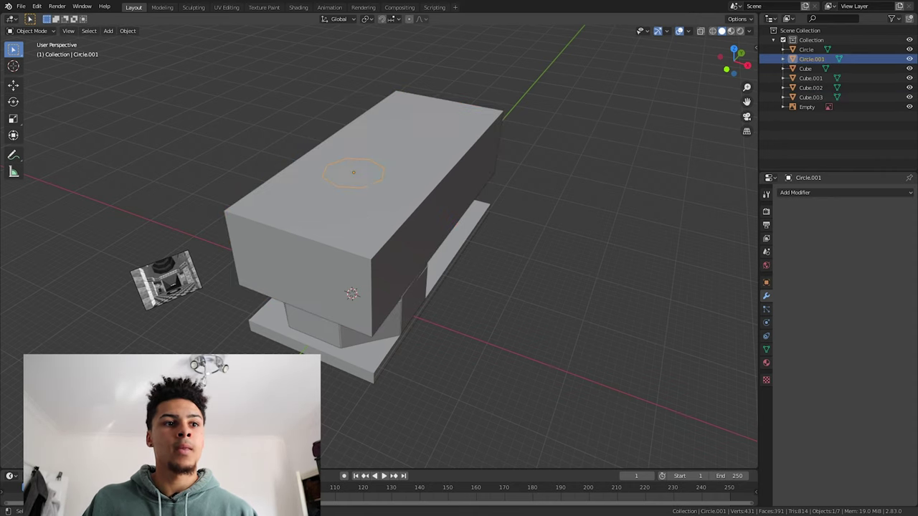
{"action": "middle_click_drag", "start_coordinate": [268, 350], "coordinate": [358, 163]}
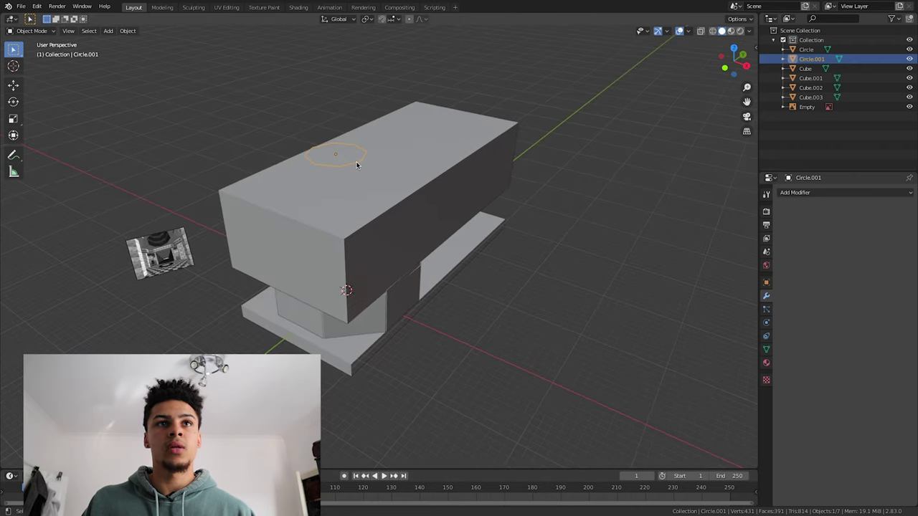
{"action": "mouse_move", "coordinate": [375, 210]}
{"action": "middle_mouse_down"}
{"action": "mouse_move", "coordinate": [394, 183]}
{"action": "mouse_move", "coordinate": [389, 220]}
{"action": "mouse_move", "coordinate": [383, 228]}
{"action": "mouse_move", "coordinate": [381, 207]}
{"action": "mouse_move", "coordinate": [368, 220]}
{"action": "middle_mouse_up"}
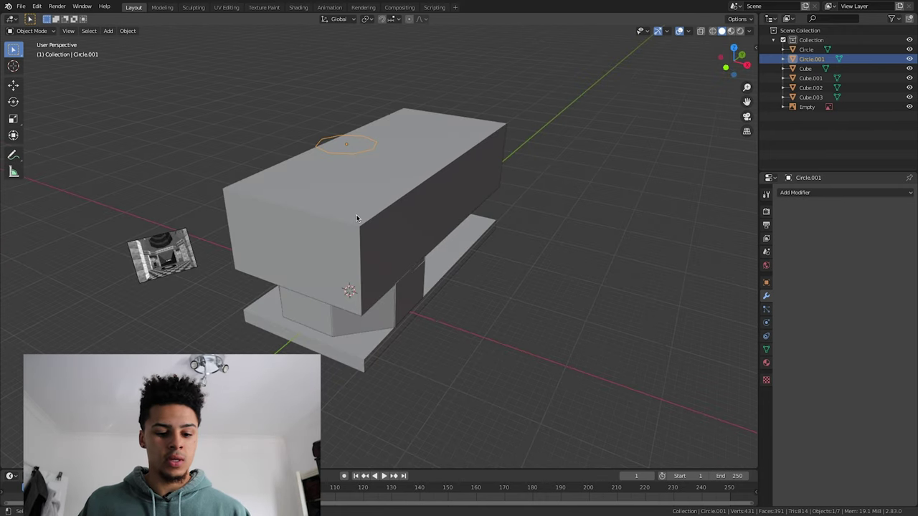
{"action": "key", "text": "r"}
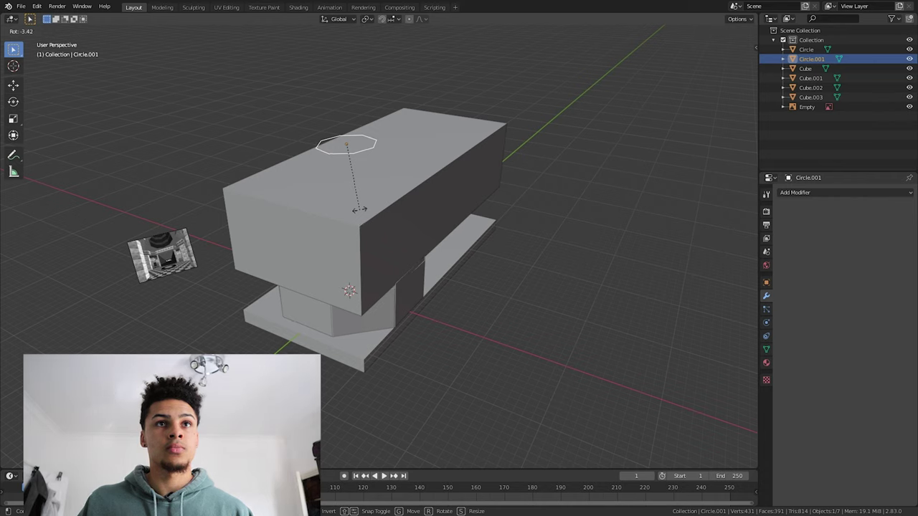
{"action": "left_click", "coordinate": [358, 209]}
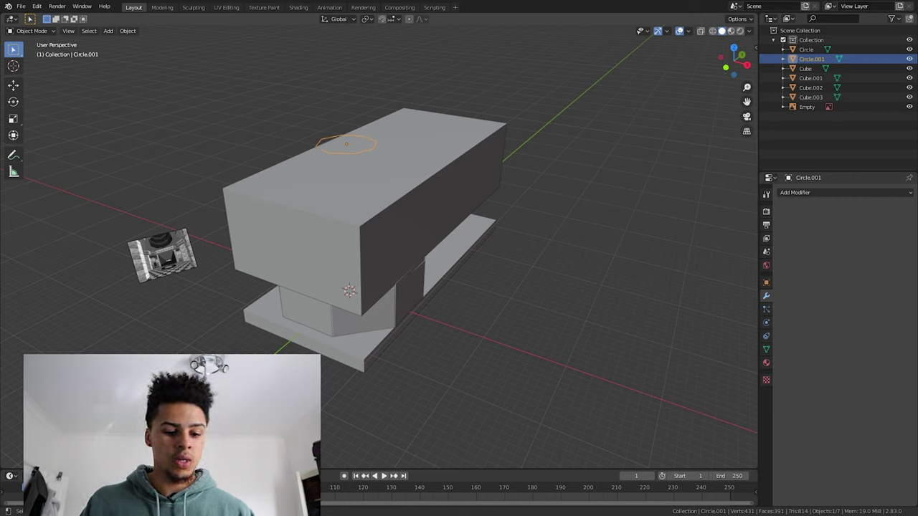
{"action": "key", "text": "ctrl+z"}
{"action": "key", "text": "ctrl+z"}
{"action": "key", "text": "ctrl+z"}
{"action": "key", "text": "ctrl+z"}
{"action": "key", "text": "ctrl+shift+z"}
Step: Clear Circle.001's rotation with Alt+R and move it onto the box top
{"action": "middle_click_drag", "start_coordinate": [261, 310], "coordinate": [411, 259]}
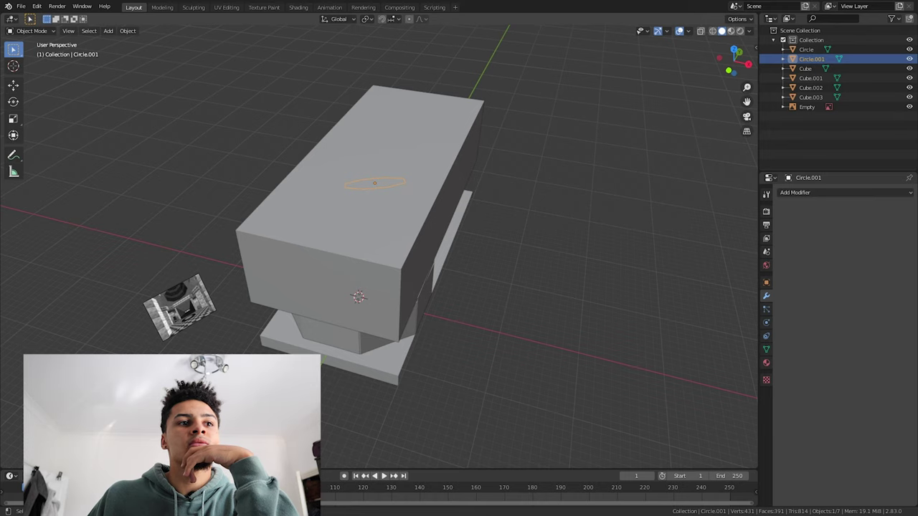
{"action": "key", "text": "alt+r"}
{"action": "middle_click_drag", "start_coordinate": [502, 251], "coordinate": [438, 204]}
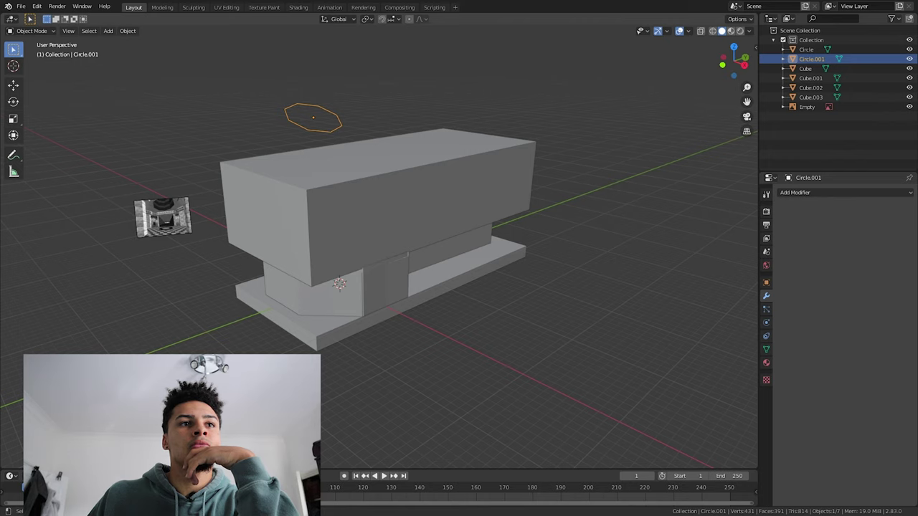
{"action": "middle_click_drag", "start_coordinate": [366, 316], "coordinate": [395, 311]}
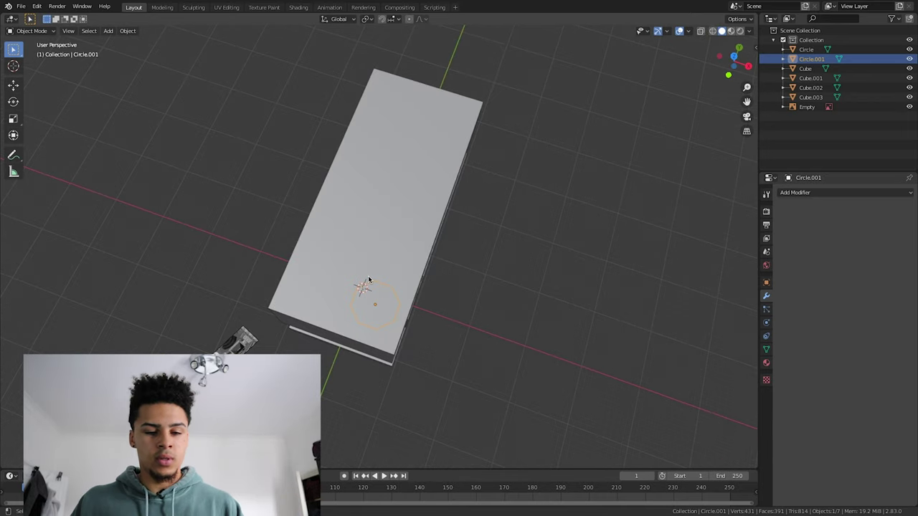
{"action": "key", "text": "g"}
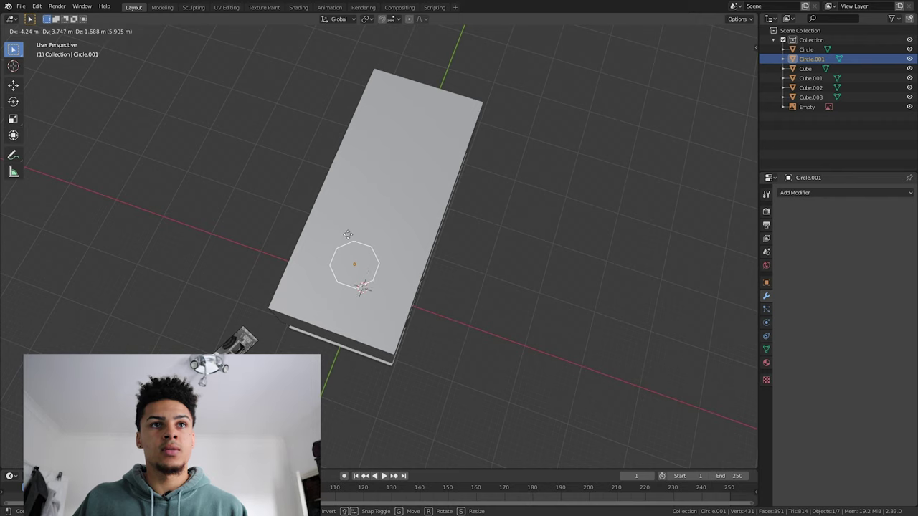
{"action": "left_click", "coordinate": [349, 226]}
{"action": "middle_click_drag", "start_coordinate": [406, 329], "coordinate": [396, 273]}
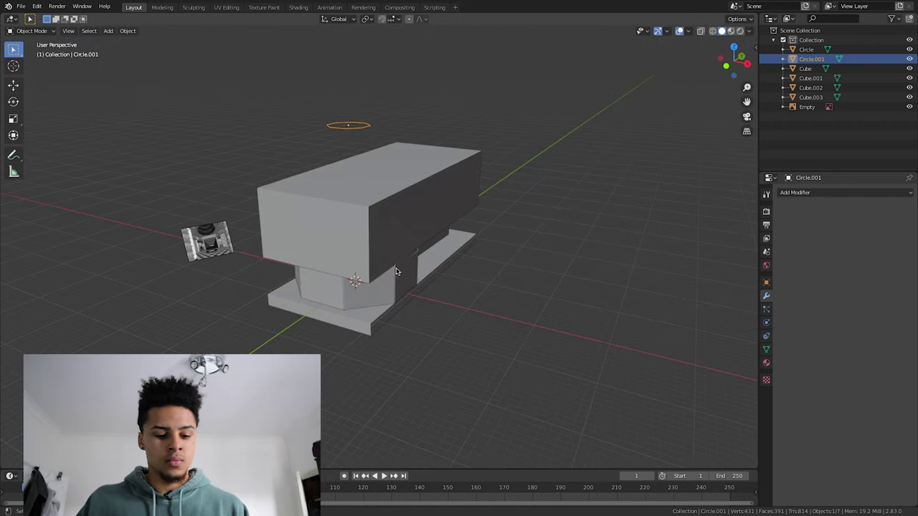
{"action": "left_click", "coordinate": [813, 97]}
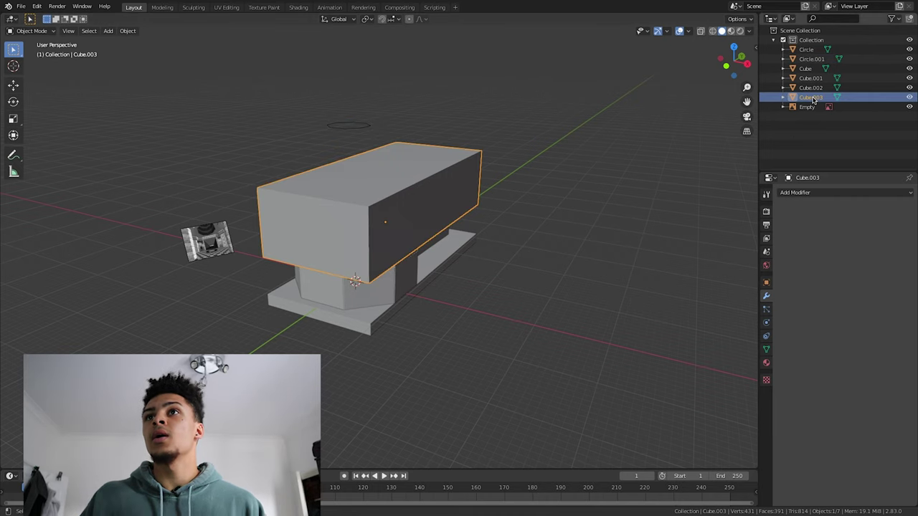
Step: Hide Cube.003 and lower Circle.001 13.74 m along Z into the octagonal hall
{"action": "left_click", "coordinate": [910, 97]}
{"action": "middle_click_drag", "start_coordinate": [400, 211], "coordinate": [397, 265]}
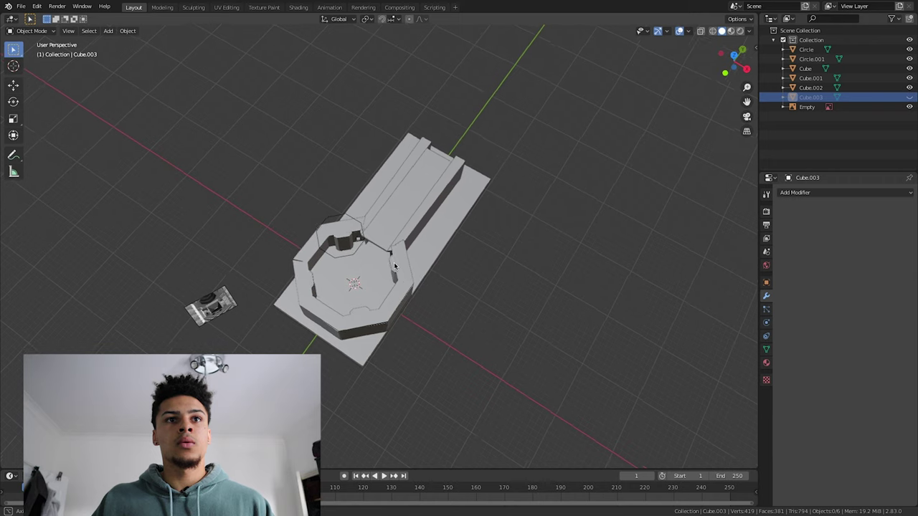
{"action": "left_click", "coordinate": [362, 240]}
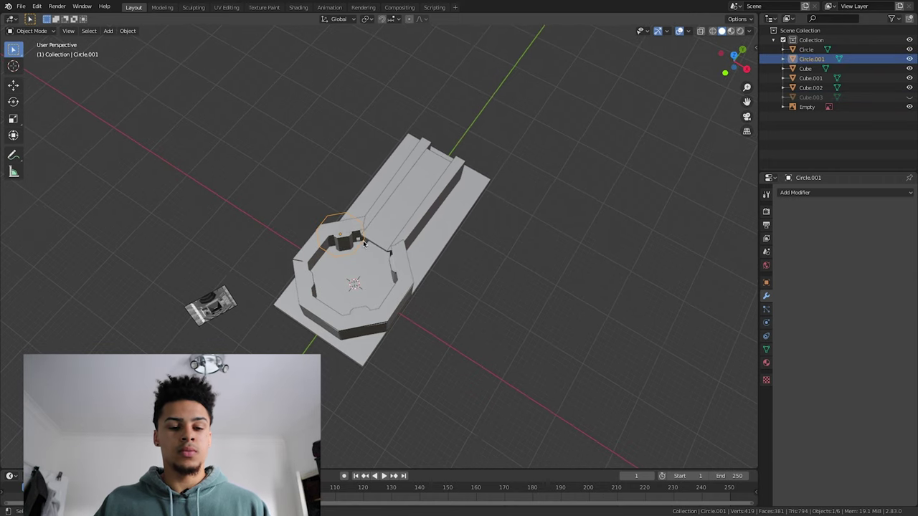
{"action": "key", "text": "g"}
{"action": "key", "text": "z"}
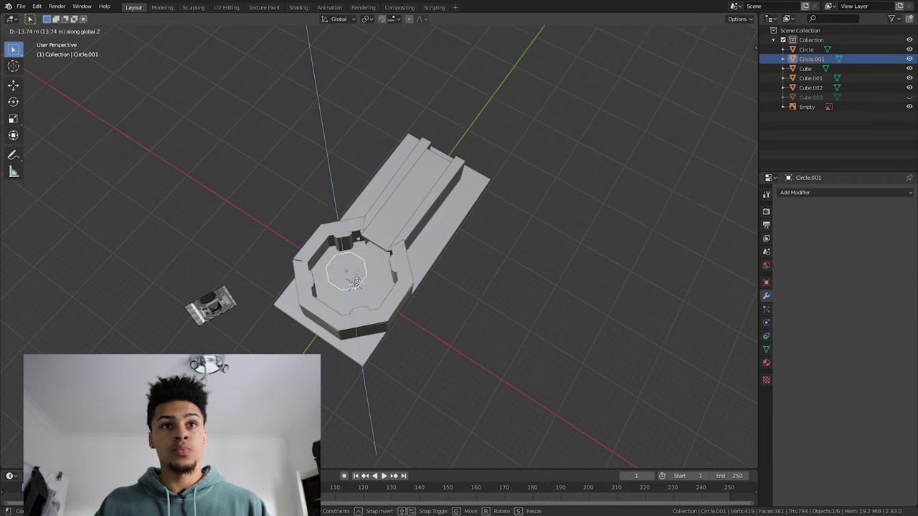
{"action": "left_click", "coordinate": [360, 297]}
{"action": "scroll", "coordinate": [362, 307], "scroll_direction": "up", "scroll_amount": 5}
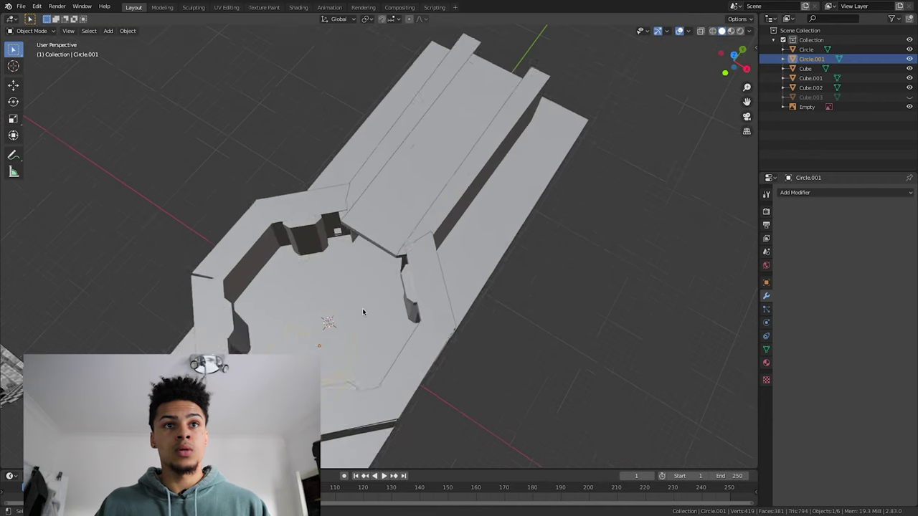
{"action": "scroll", "coordinate": [345, 307], "scroll_direction": "up", "scroll_amount": 3}
{"action": "middle_click_drag", "start_coordinate": [340, 310], "coordinate": [384, 359]}
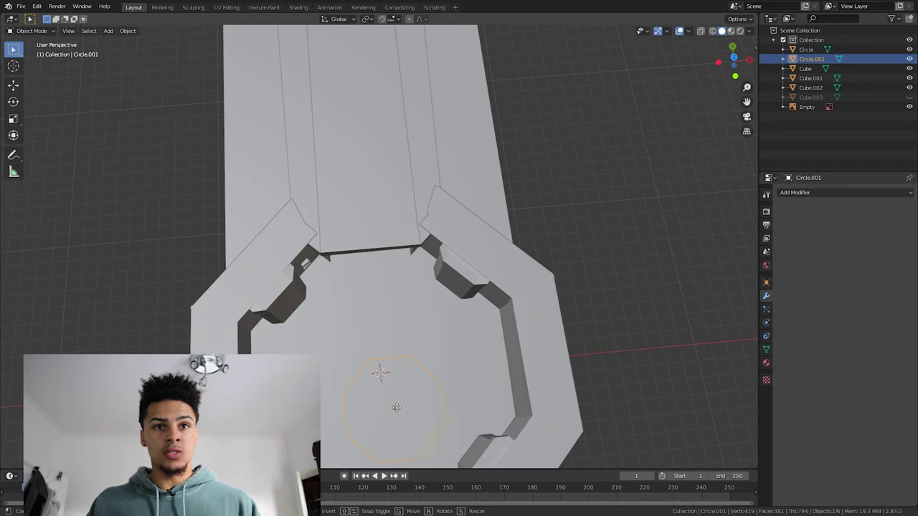
Step: Move the octagon along Z to floor height, then shift it along X
{"action": "key", "text": "g"}
{"action": "key", "text": "z"}
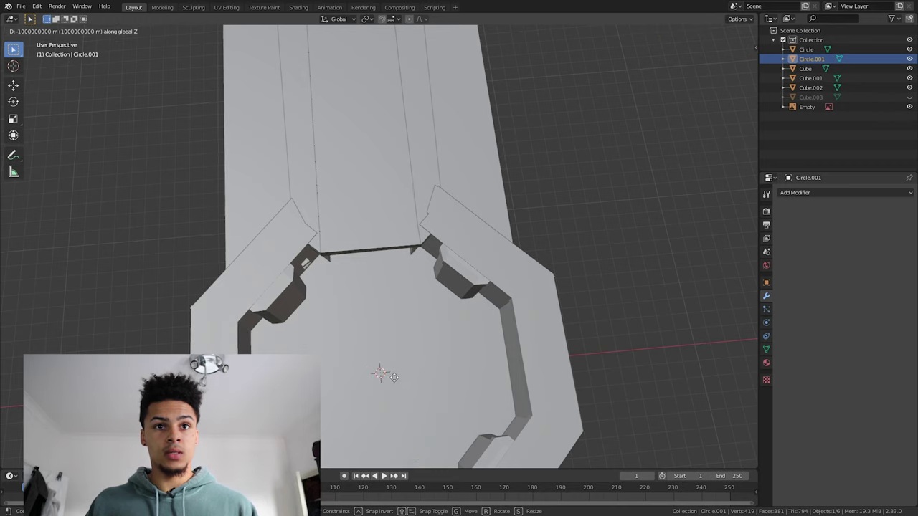
{"action": "left_click", "coordinate": [400, 405]}
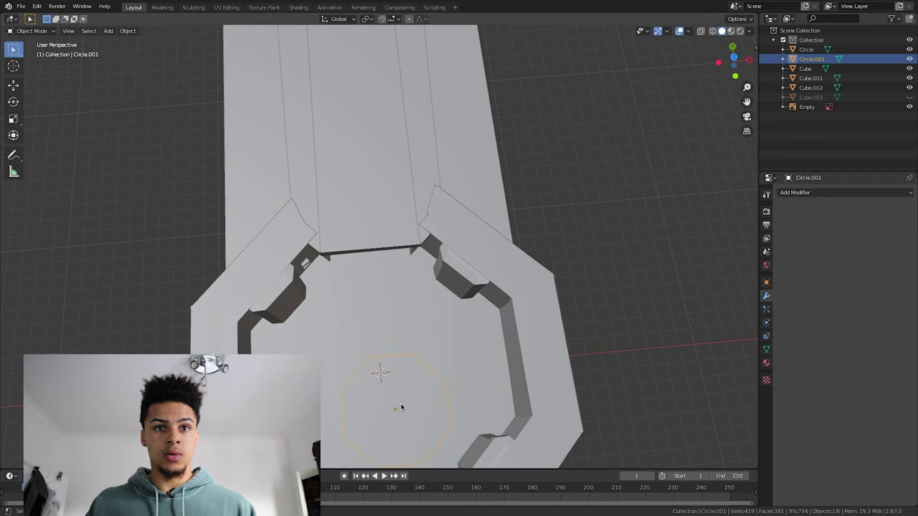
{"action": "key", "text": "x"}
{"action": "key", "text": "Escape"}
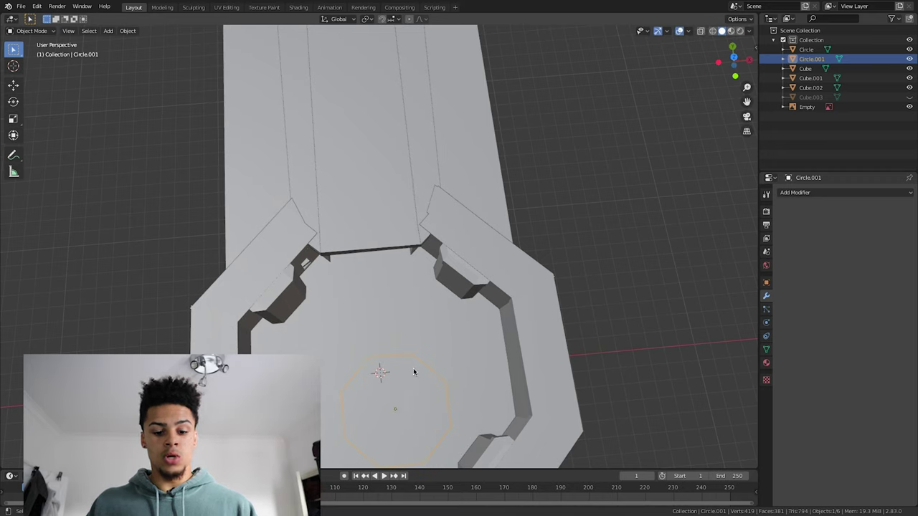
{"action": "key", "text": "g"}
{"action": "key", "text": "x"}
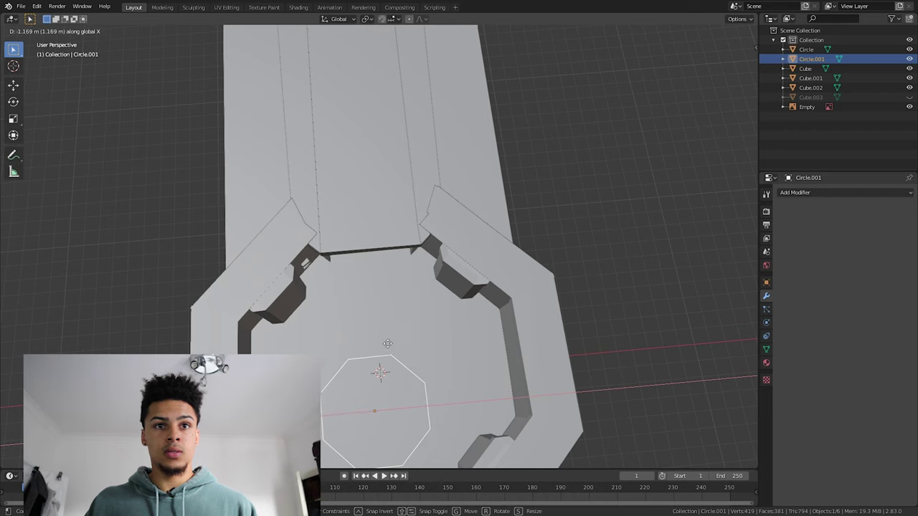
{"action": "left_click", "coordinate": [397, 348]}
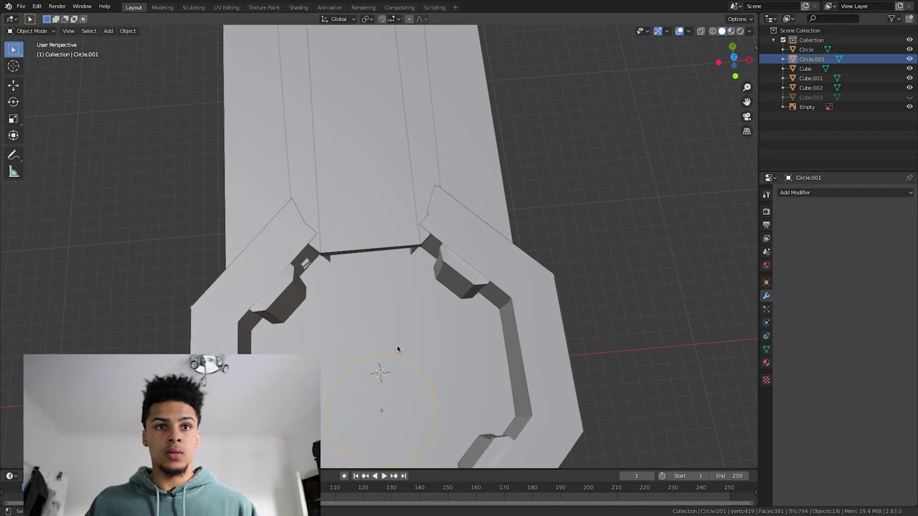
Step: Centre the octagon in the room along Y and X, then enter its Edit Mode
{"action": "key", "text": "g"}
{"action": "key", "text": "y"}
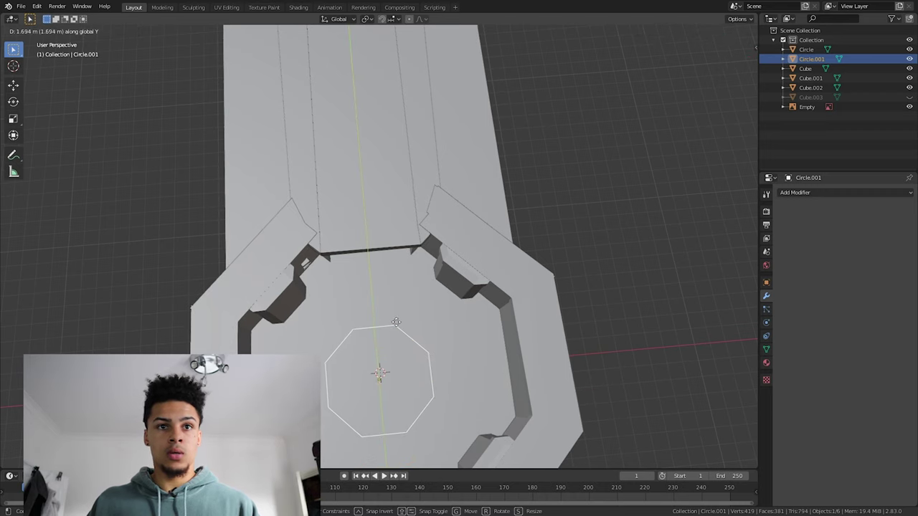
{"action": "left_click", "coordinate": [397, 320]}
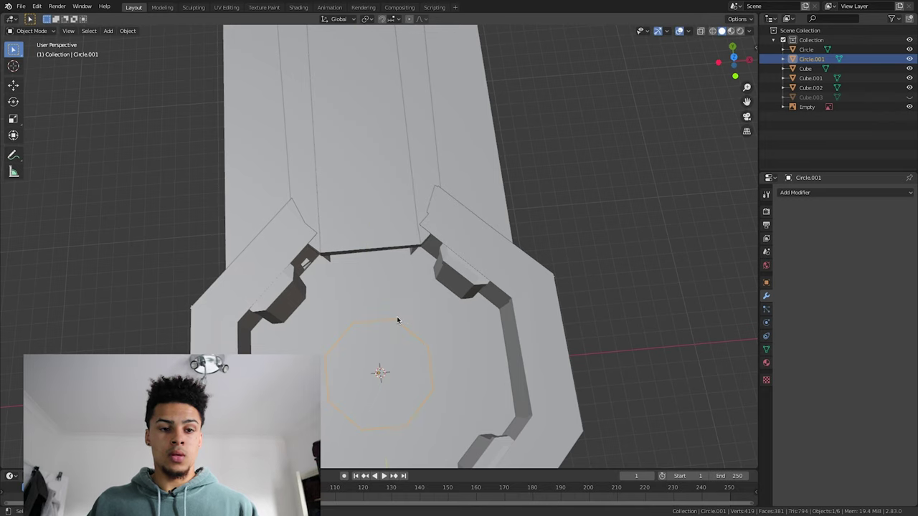
{"action": "key", "text": "g"}
{"action": "key", "text": "x"}
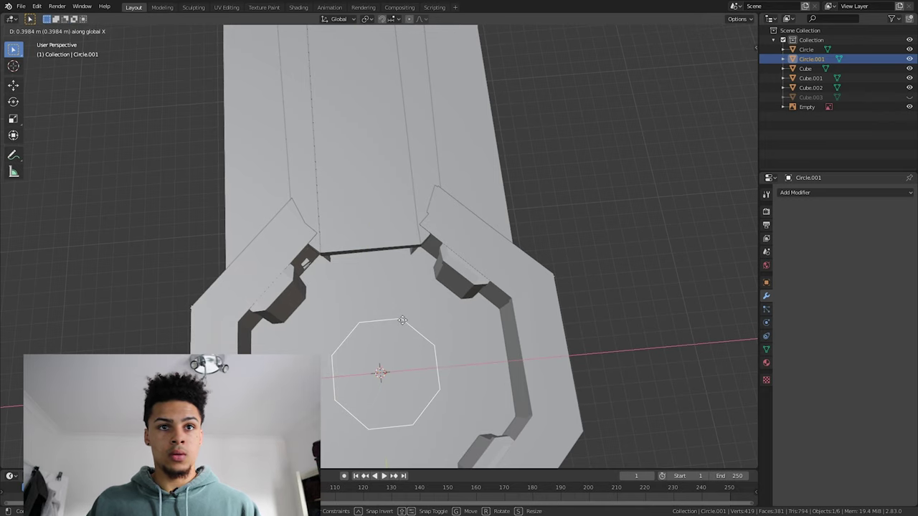
{"action": "left_click", "coordinate": [399, 320]}
{"action": "middle_click_drag", "start_coordinate": [404, 410], "coordinate": [385, 360]}
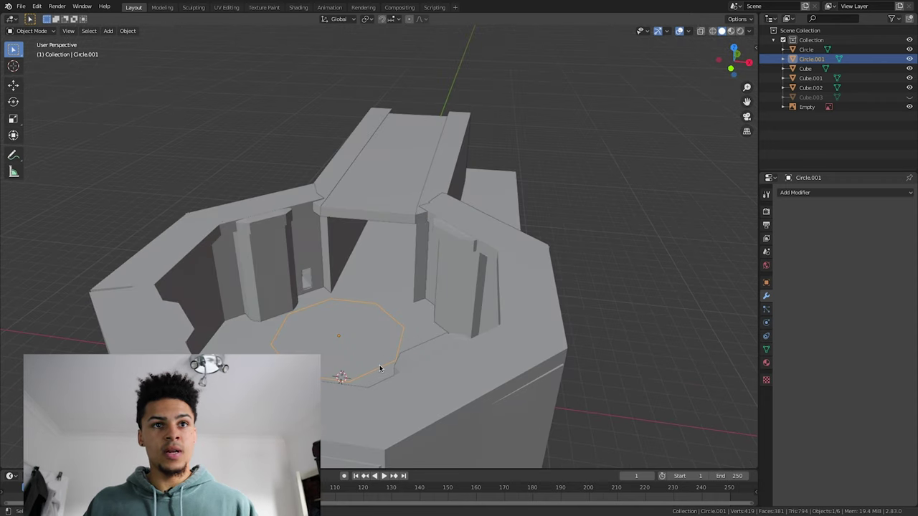
{"action": "left_click", "coordinate": [402, 334]}
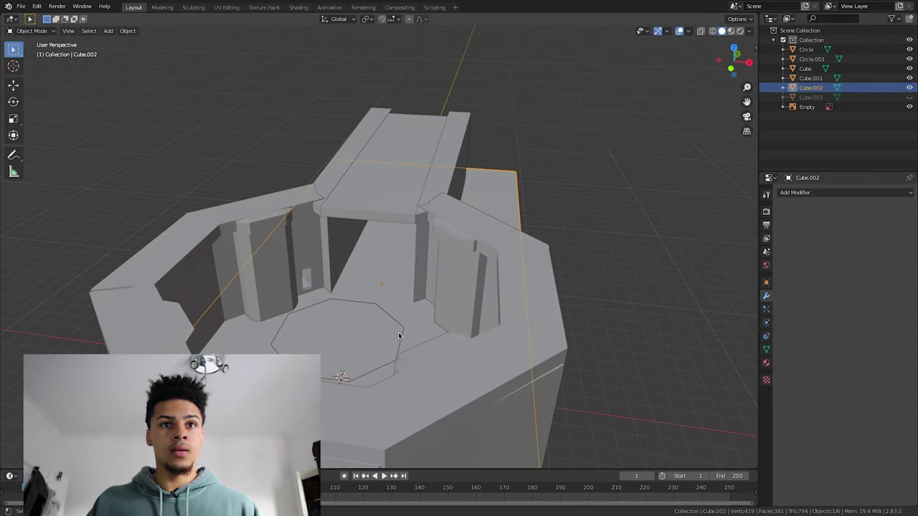
{"action": "left_click", "coordinate": [400, 336]}
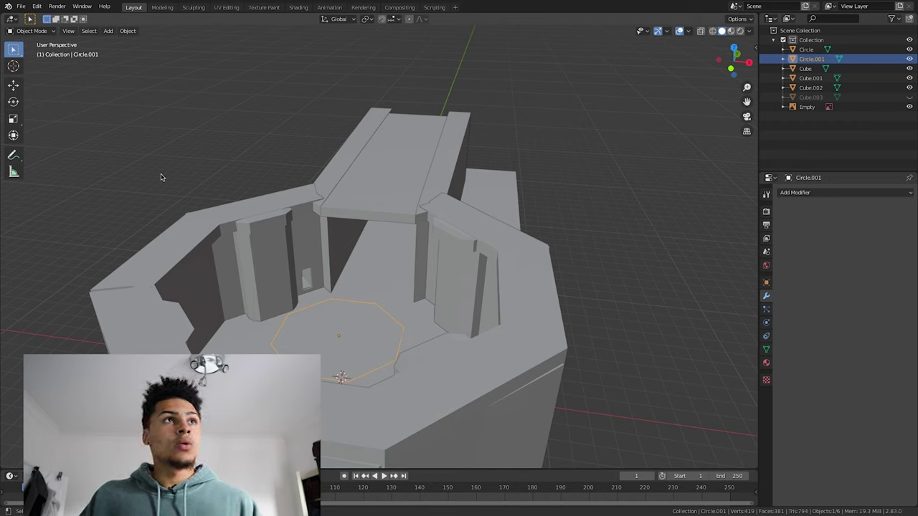
{"action": "key", "text": "Tab"}
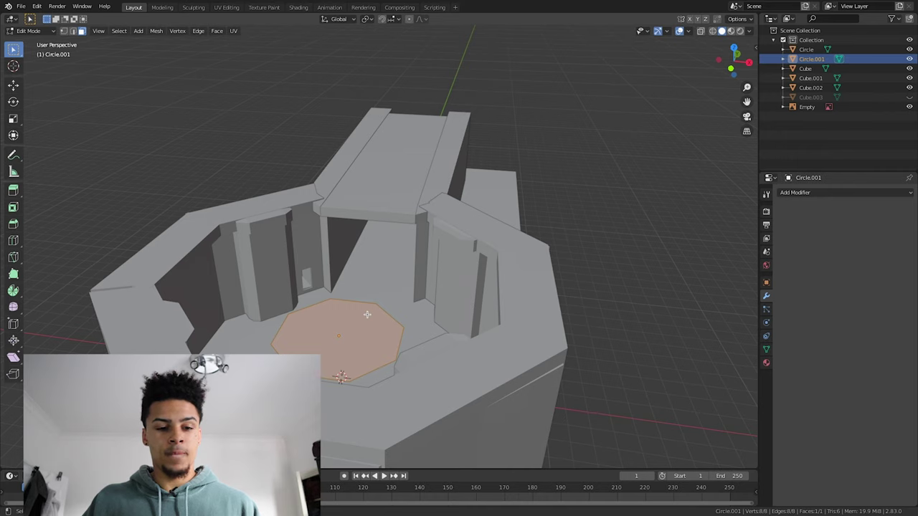
Step: Extrude the octagon face upward twice into a tall column
{"action": "key", "text": "e"}
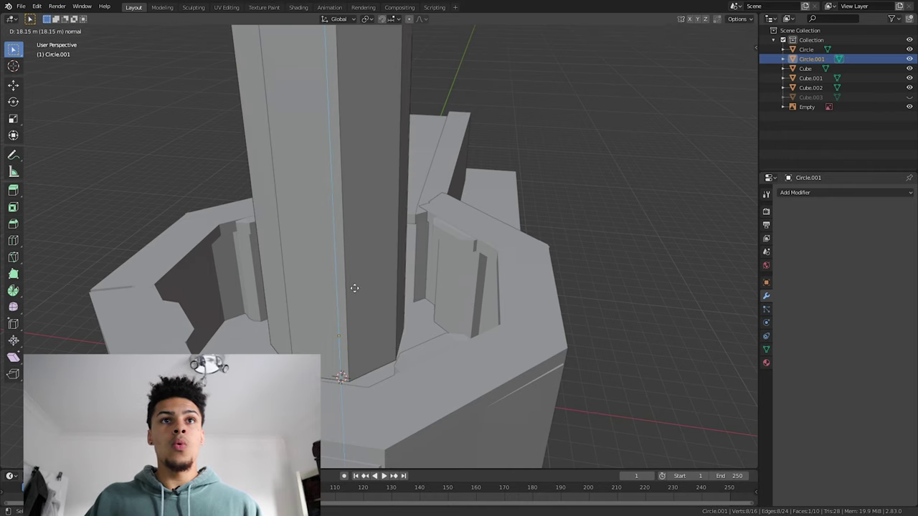
{"action": "left_click", "coordinate": [354, 287]}
{"action": "scroll", "coordinate": [421, 338], "scroll_direction": "down", "scroll_amount": 7}
{"action": "scroll", "coordinate": [419, 249], "scroll_direction": "up", "scroll_amount": 6}
{"action": "scroll", "coordinate": [420, 249], "scroll_direction": "down", "scroll_amount": 3}
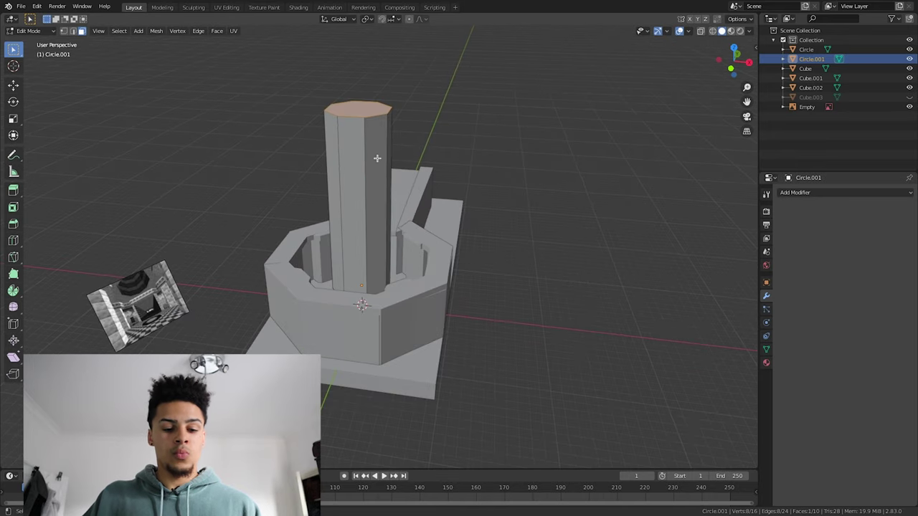
{"action": "key", "text": "e"}
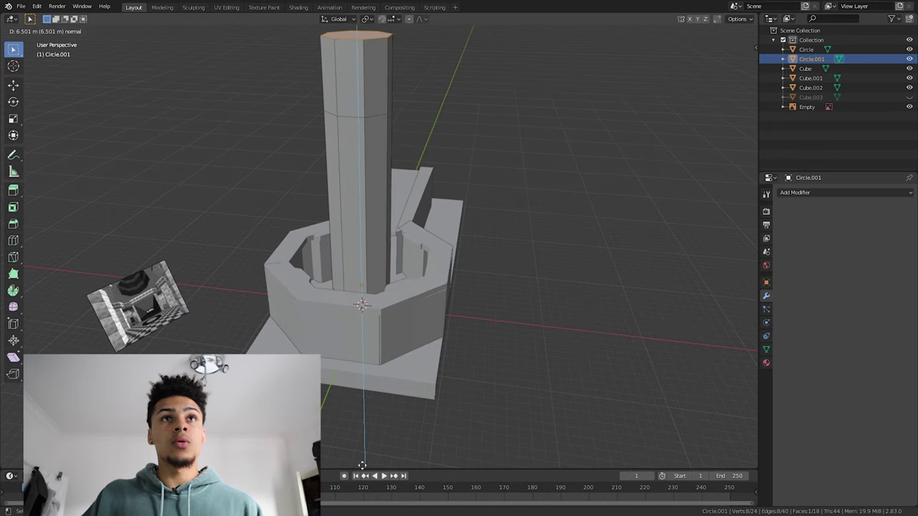
{"action": "left_click", "coordinate": [353, 32]}
Step: Scale the whole column slightly smaller, unhide Cube.003, and return to Object Mode
{"action": "left_click", "coordinate": [364, 204]}
{"action": "scroll", "coordinate": [376, 202], "scroll_direction": "down", "scroll_amount": 2}
{"action": "scroll", "coordinate": [376, 208], "scroll_direction": "up", "scroll_amount": 2}
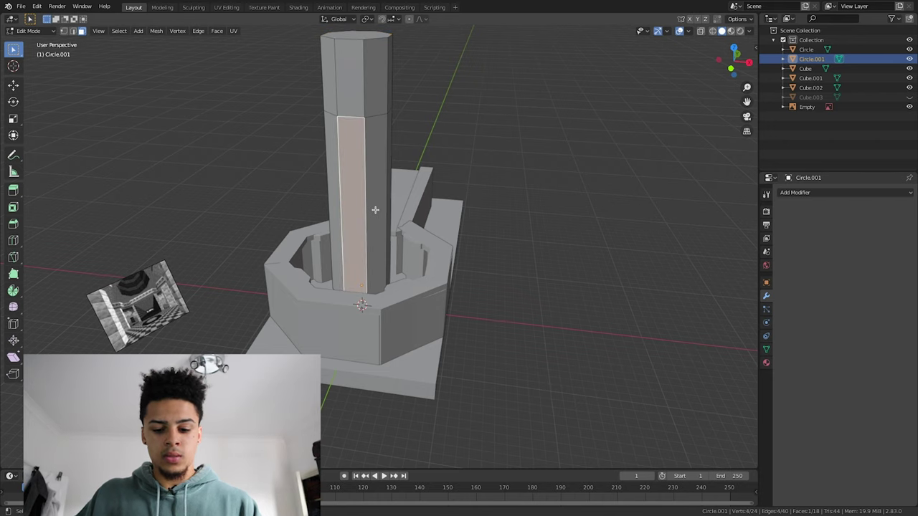
{"action": "key", "text": "a"}
{"action": "key", "text": "s"}
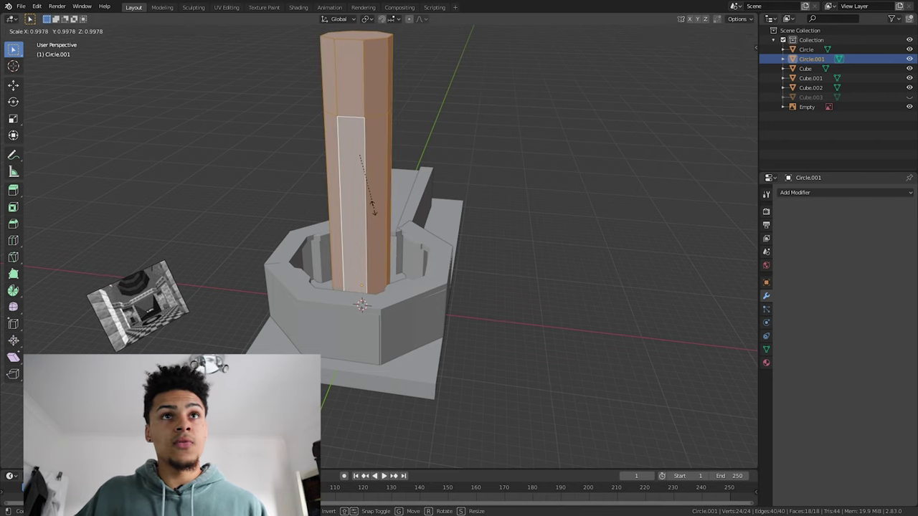
{"action": "left_click", "coordinate": [367, 204]}
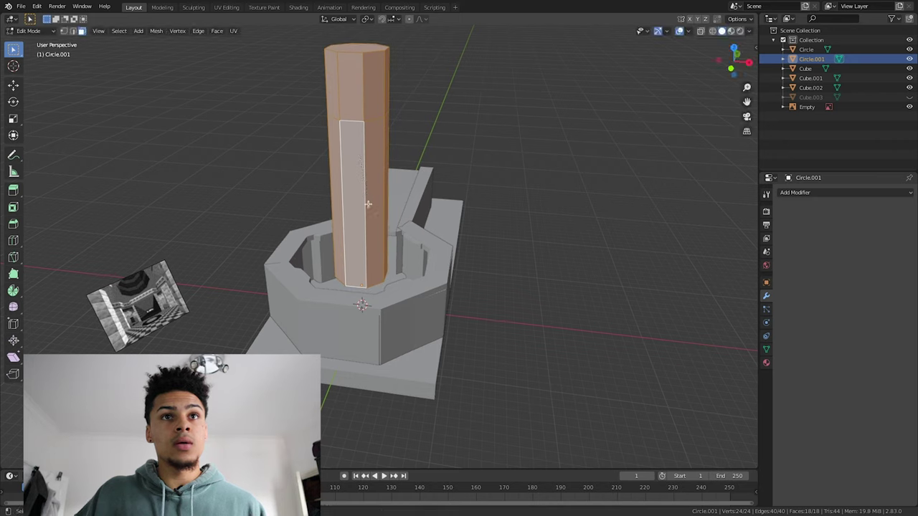
{"action": "left_click", "coordinate": [902, 98]}
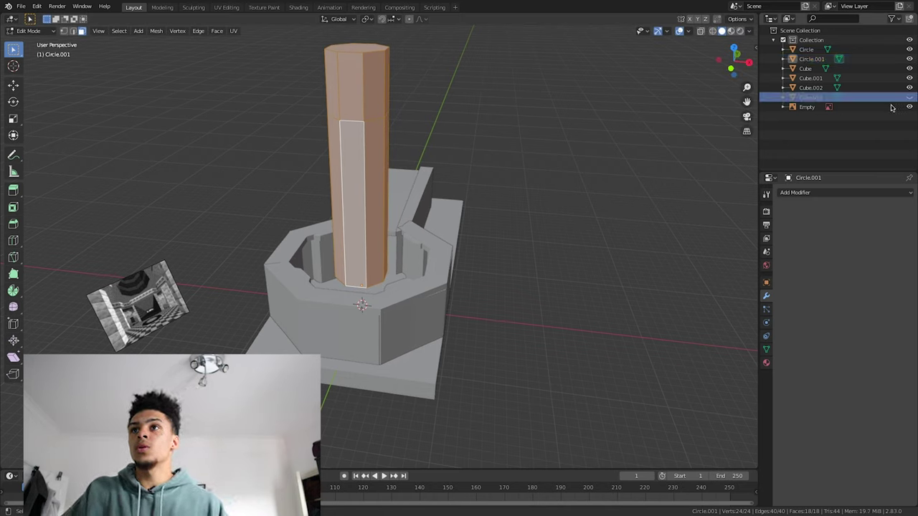
{"action": "left_click", "coordinate": [908, 100]}
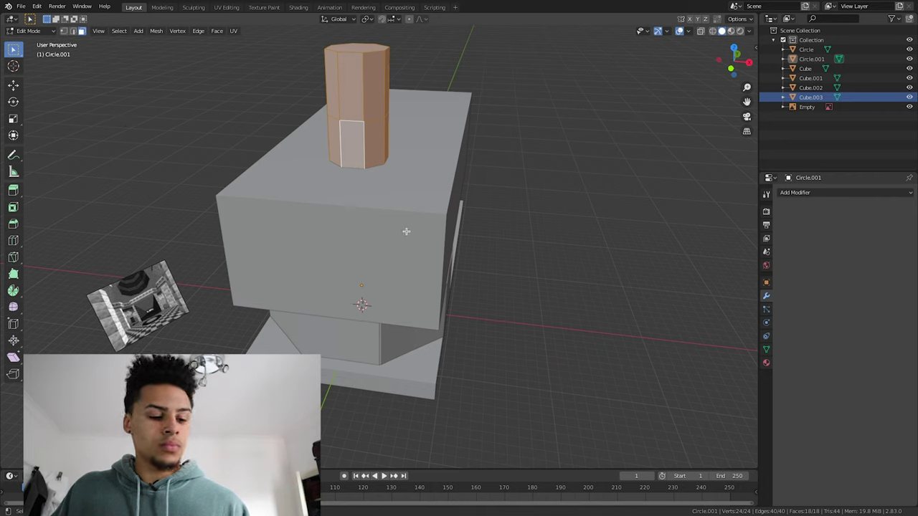
{"action": "key", "text": "Tab"}
Step: Cut the roof box with an applied Boolean modifier using the column Circle.001 as cutter
{"action": "left_click", "coordinate": [431, 219]}
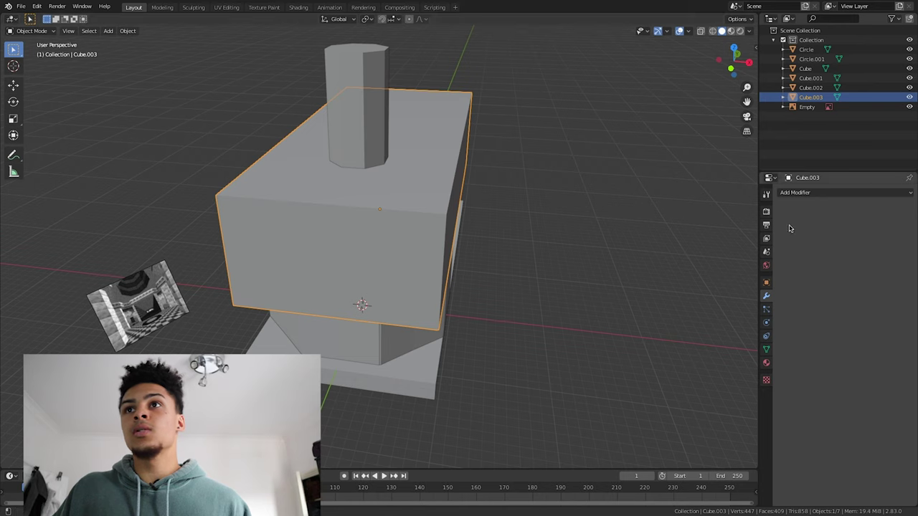
{"action": "left_click", "coordinate": [805, 193]}
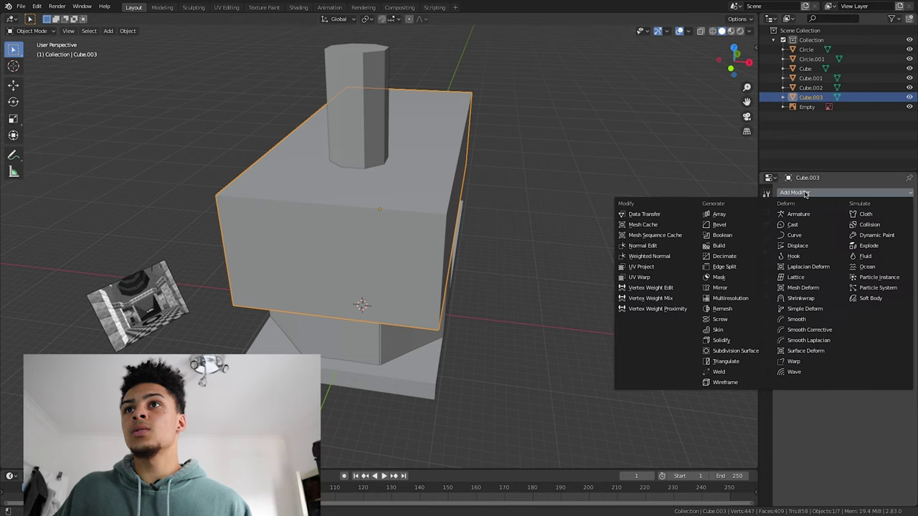
{"action": "left_click", "coordinate": [730, 237]}
{"action": "left_click", "coordinate": [907, 245]}
{"action": "left_click", "coordinate": [364, 83]}
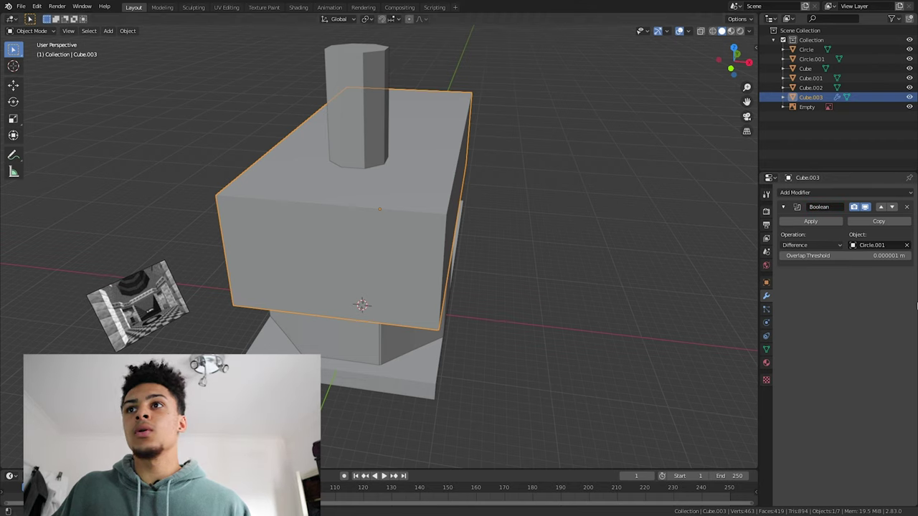
{"action": "left_click", "coordinate": [837, 223]}
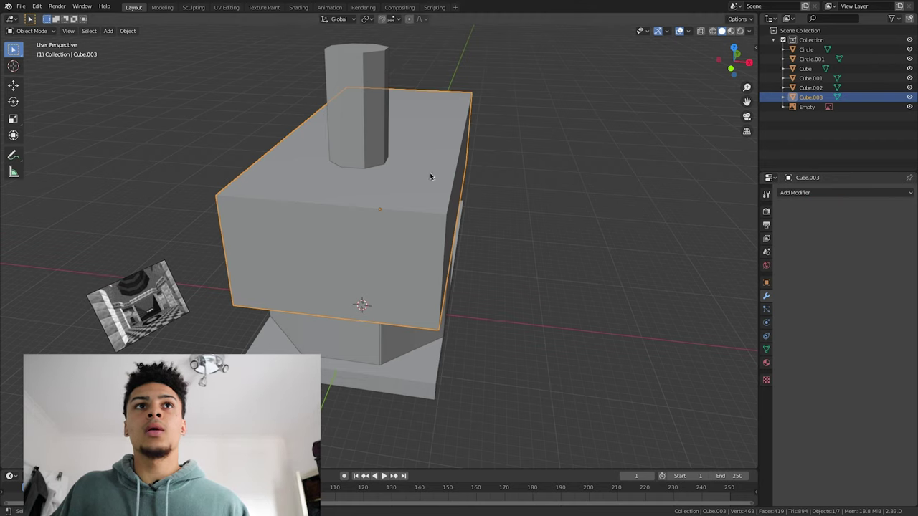
Step: Raise the cylinder Circle.001 straight up along Z, above the roof box
{"action": "left_click", "coordinate": [345, 105]}
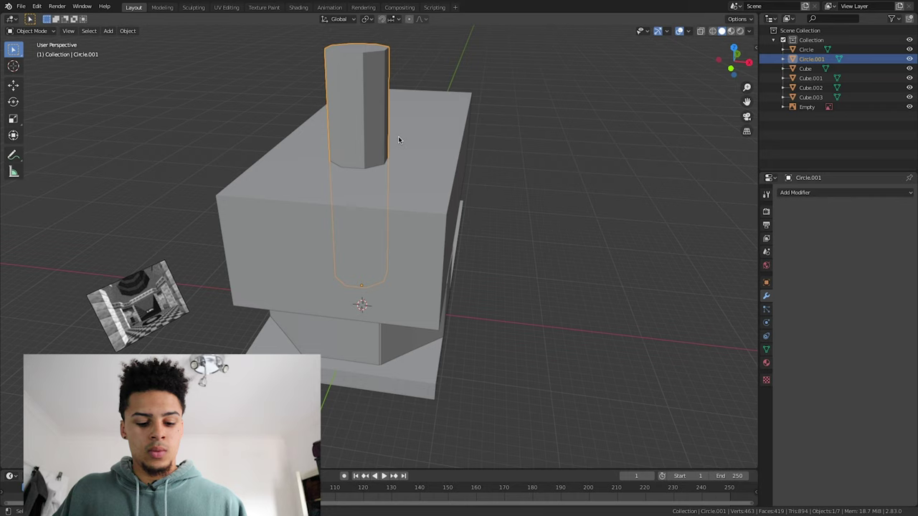
{"action": "key", "text": "g"}
{"action": "key", "text": "z"}
{"action": "key", "text": "Return"}
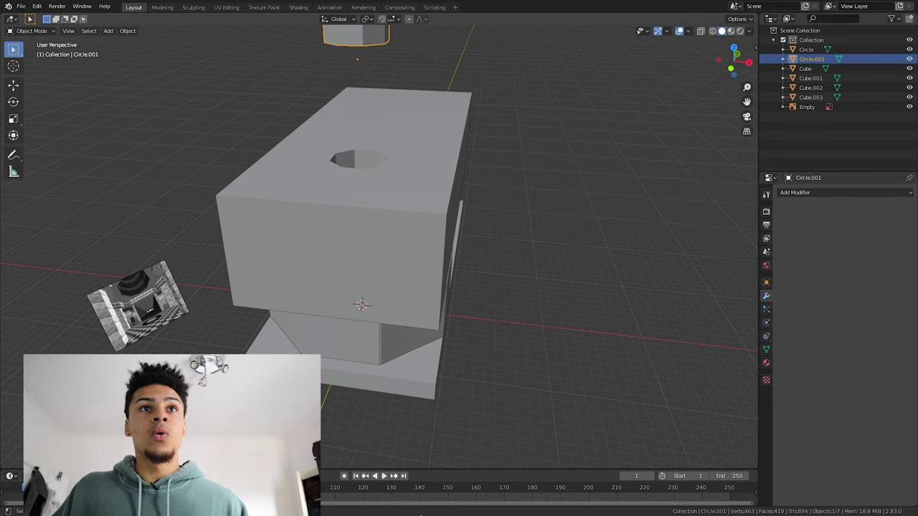
{"action": "scroll", "coordinate": [391, 379], "scroll_direction": "up", "scroll_amount": 10}
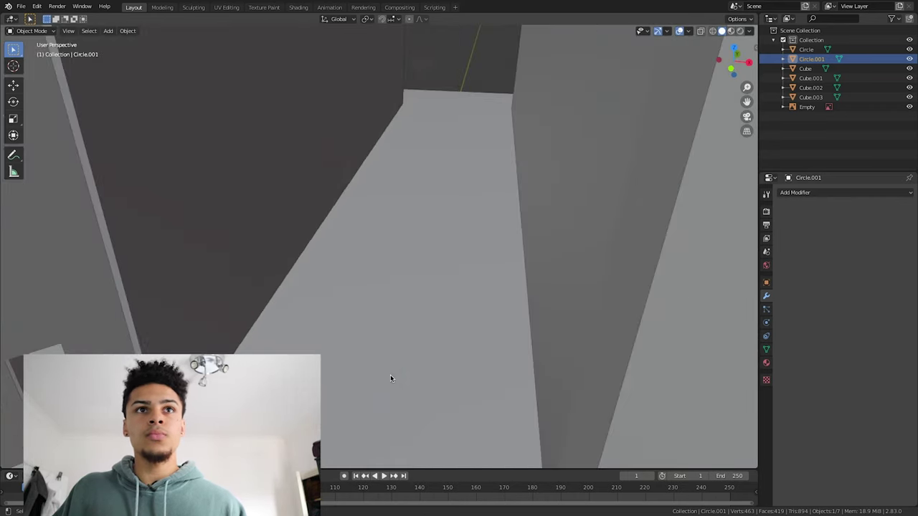
{"action": "middle_click_drag", "start_coordinate": [391, 378], "coordinate": [480, 301]}
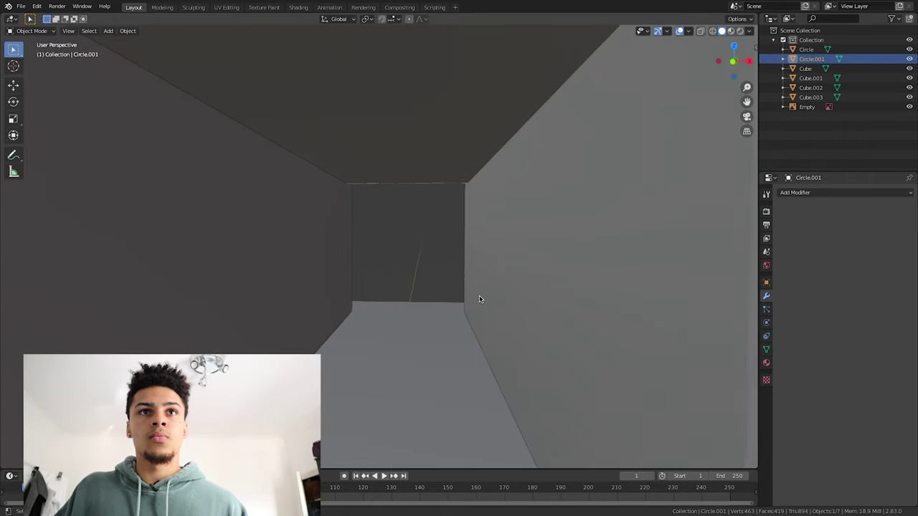
{"action": "scroll", "coordinate": [477, 301], "scroll_direction": "down", "scroll_amount": 5}
{"action": "scroll", "coordinate": [476, 298], "scroll_direction": "down", "scroll_amount": 2}
{"action": "scroll", "coordinate": [476, 298], "scroll_direction": "up", "scroll_amount": 5}
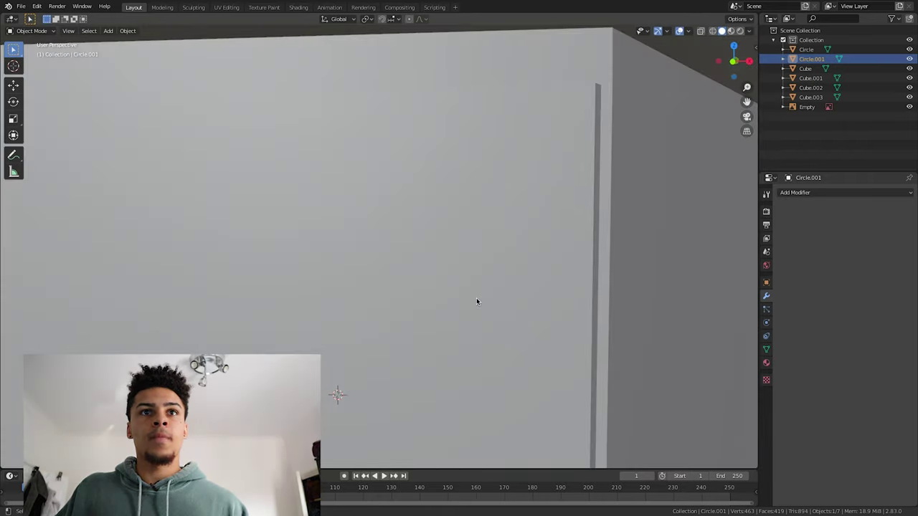
{"action": "scroll", "coordinate": [476, 298], "scroll_direction": "down", "scroll_amount": 5}
{"action": "scroll", "coordinate": [468, 321], "scroll_direction": "up", "scroll_amount": 2}
{"action": "scroll", "coordinate": [466, 309], "scroll_direction": "up", "scroll_amount": 4}
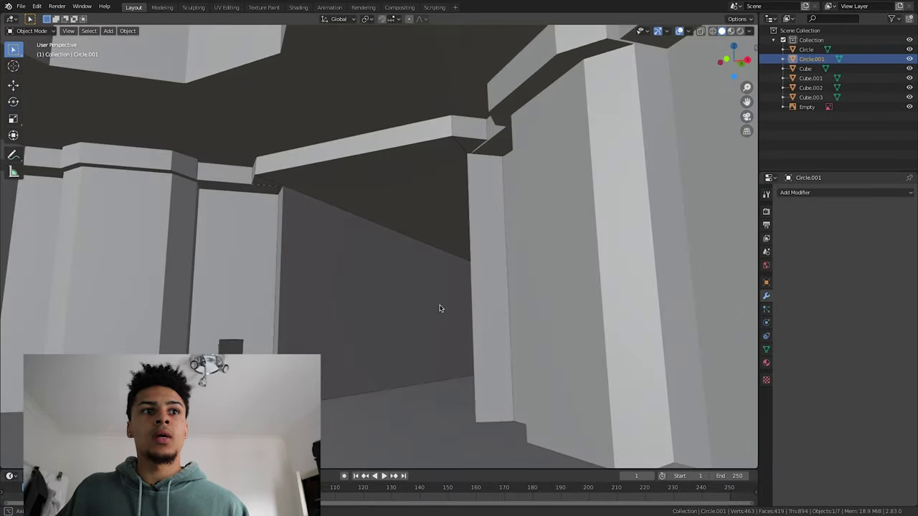
{"action": "scroll", "coordinate": [467, 291], "scroll_direction": "down", "scroll_amount": 2}
{"action": "scroll", "coordinate": [481, 310], "scroll_direction": "down", "scroll_amount": 3}
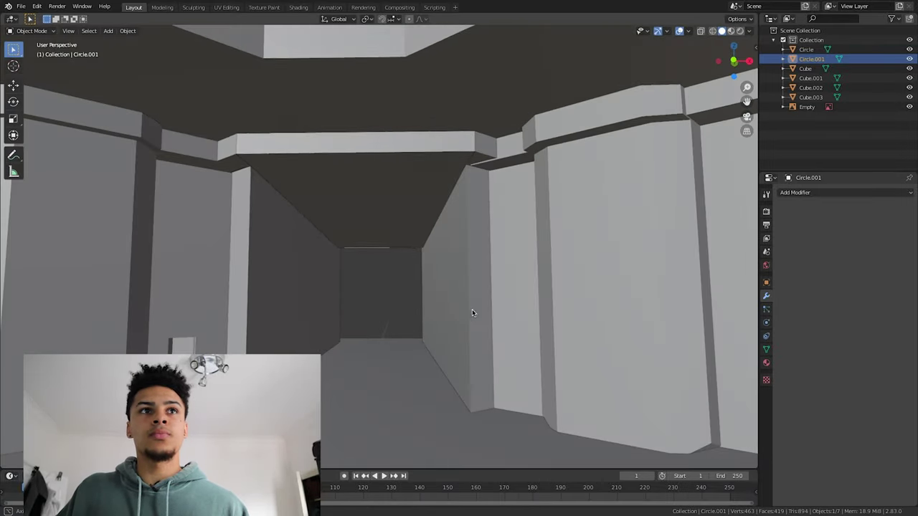
{"action": "scroll", "coordinate": [468, 314], "scroll_direction": "up", "scroll_amount": 4}
{"action": "scroll", "coordinate": [467, 317], "scroll_direction": "down", "scroll_amount": 3}
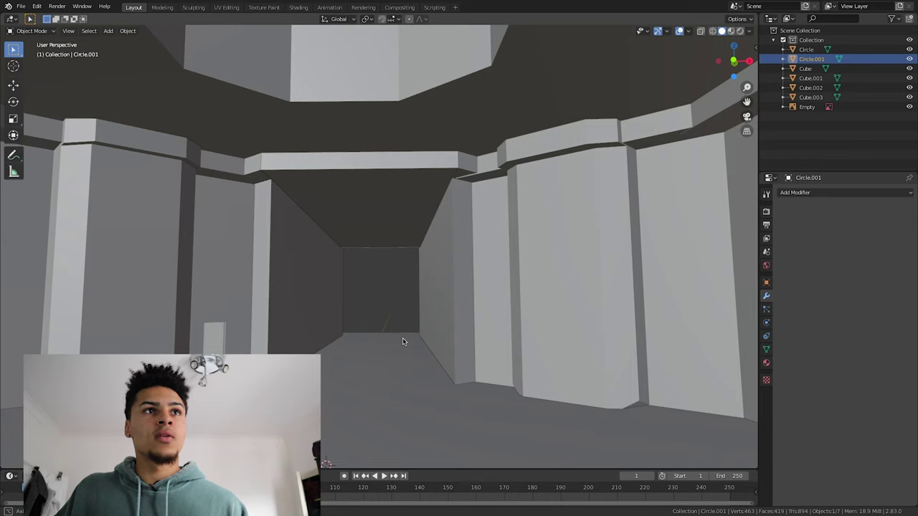
{"action": "scroll", "coordinate": [413, 341], "scroll_direction": "up", "scroll_amount": 4}
{"action": "scroll", "coordinate": [381, 348], "scroll_direction": "down", "scroll_amount": 3}
{"action": "scroll", "coordinate": [397, 349], "scroll_direction": "up", "scroll_amount": 3}
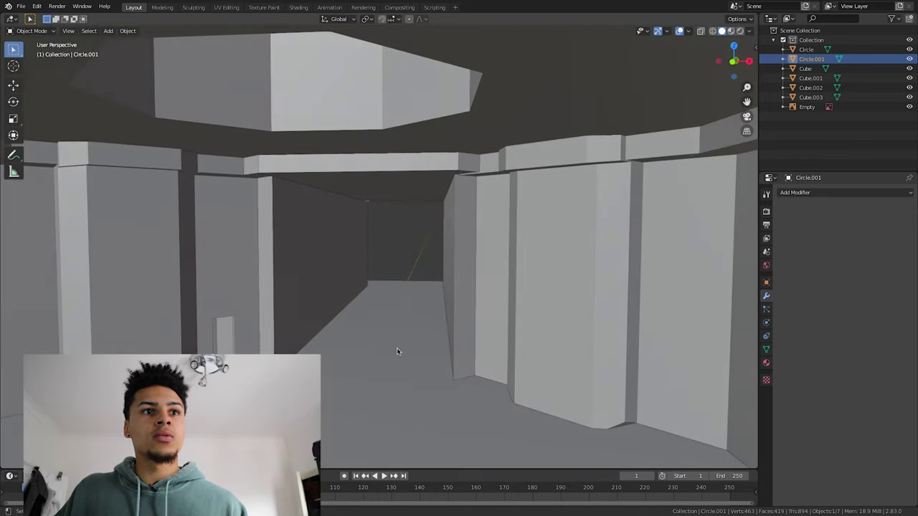
{"action": "middle_click_drag", "start_coordinate": [357, 365], "coordinate": [338, 364]}
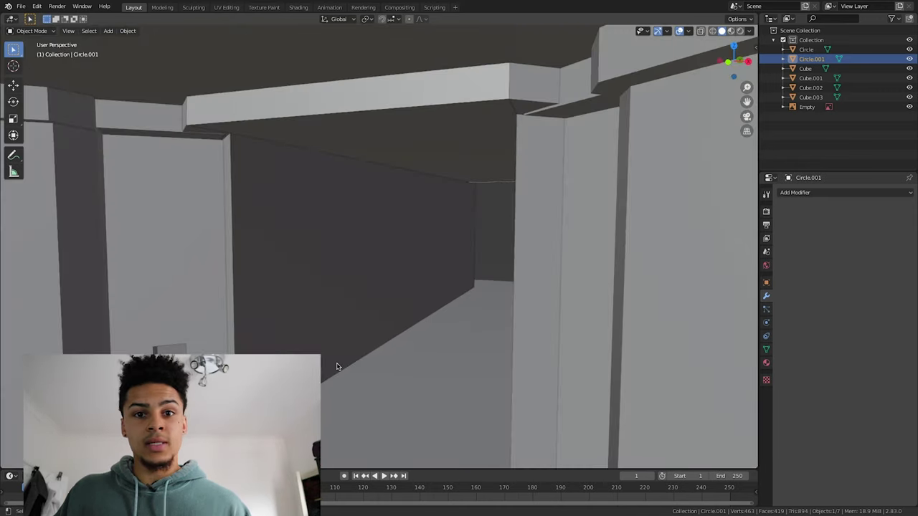
{"action": "scroll", "coordinate": [337, 366], "scroll_direction": "up", "scroll_amount": 5}
{"action": "middle_click_drag", "start_coordinate": [337, 366], "coordinate": [122, 329]}
{"action": "scroll", "coordinate": [314, 335], "scroll_direction": "up", "scroll_amount": 2}
{"action": "scroll", "coordinate": [314, 334], "scroll_direction": "up", "scroll_amount": 2}
{"action": "scroll", "coordinate": [254, 313], "scroll_direction": "down", "scroll_amount": 5}
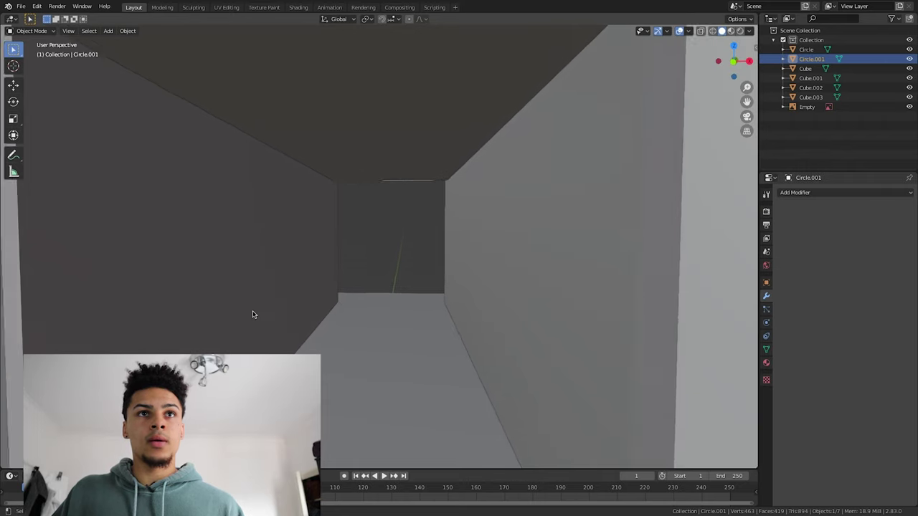
{"action": "scroll", "coordinate": [254, 316], "scroll_direction": "up", "scroll_amount": 4}
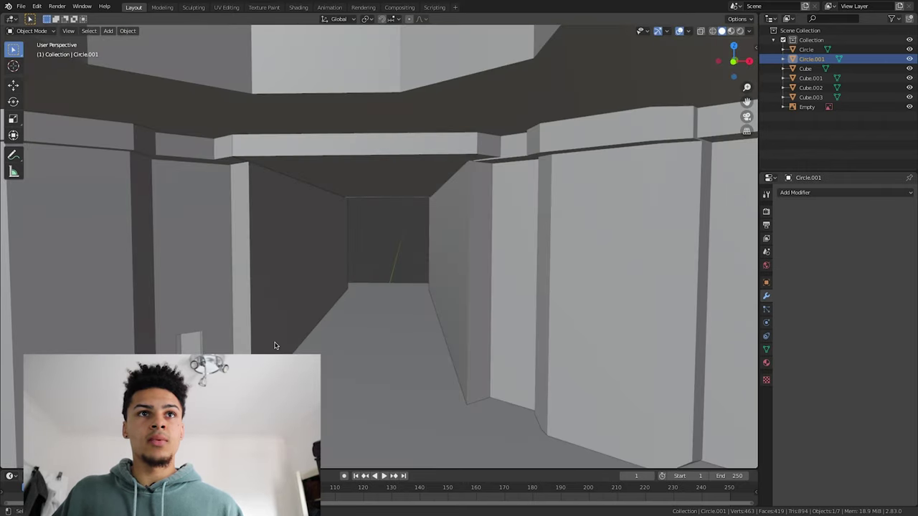
{"action": "scroll", "coordinate": [275, 334], "scroll_direction": "down", "scroll_amount": 5}
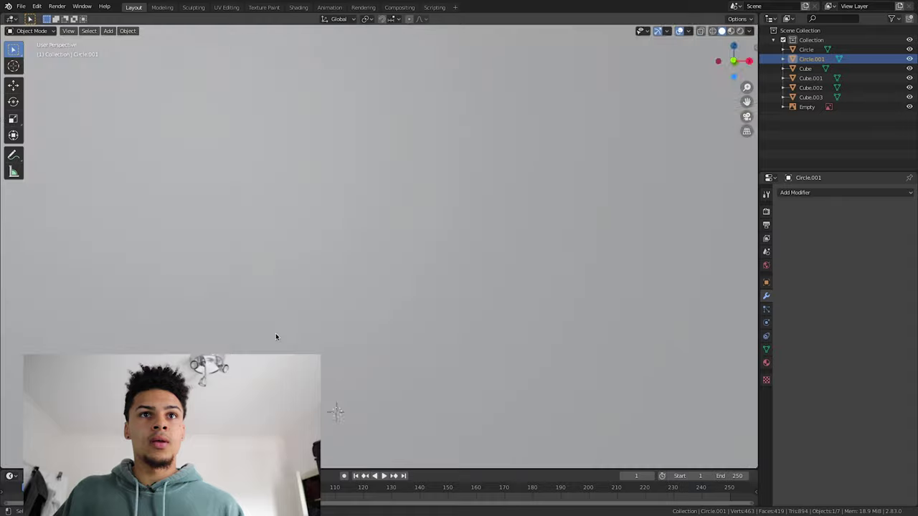
{"action": "scroll", "coordinate": [275, 334], "scroll_direction": "up", "scroll_amount": 5}
{"action": "scroll", "coordinate": [277, 340], "scroll_direction": "up", "scroll_amount": 1}
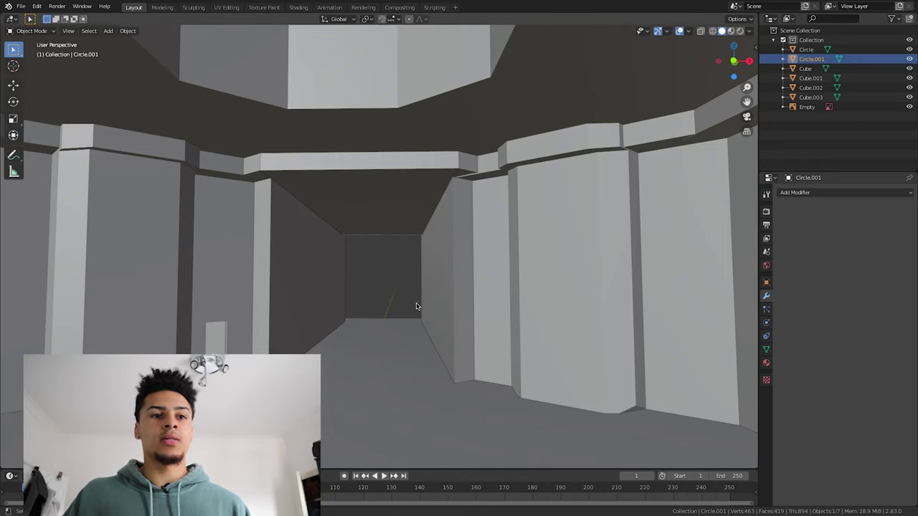
{"action": "left_click", "coordinate": [377, 335]}
Step: Add the castle screenshot as a reference image and select it
{"action": "left_click", "coordinate": [385, 291]}
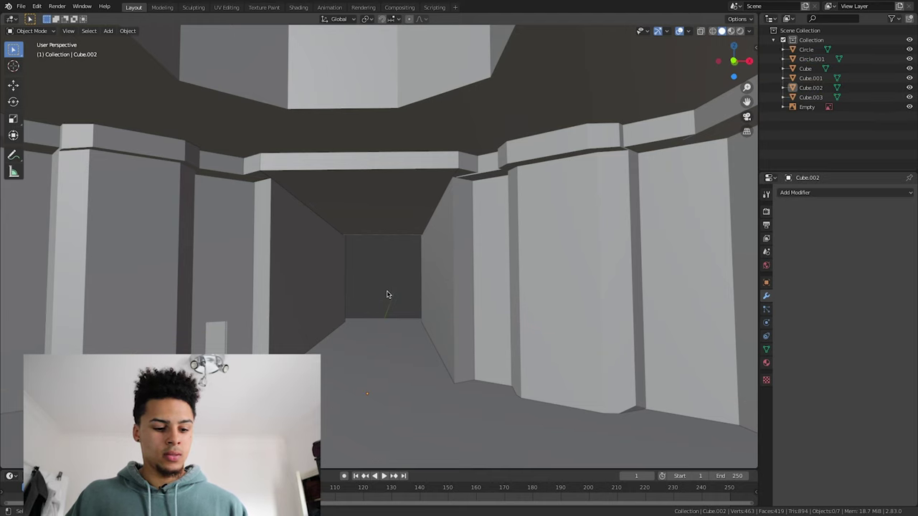
{"action": "key", "text": "shift+a"}
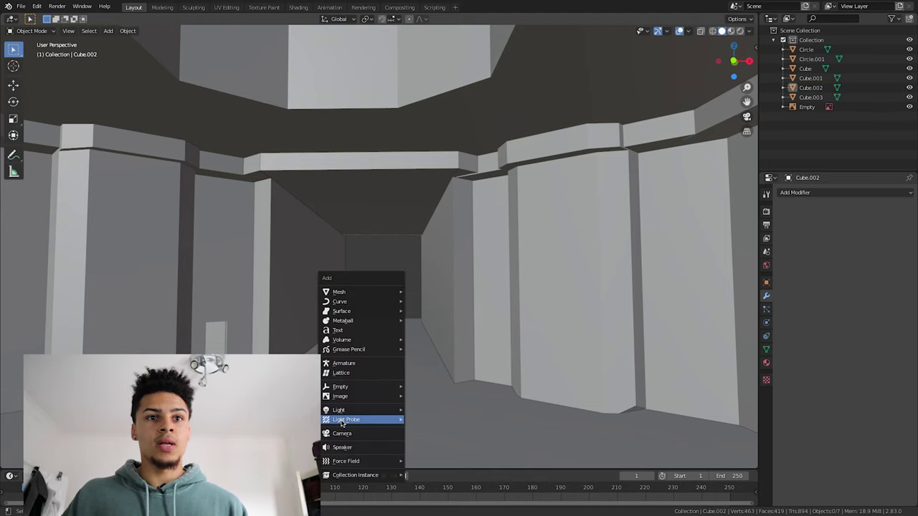
{"action": "mouse_move", "coordinate": [350, 399]}
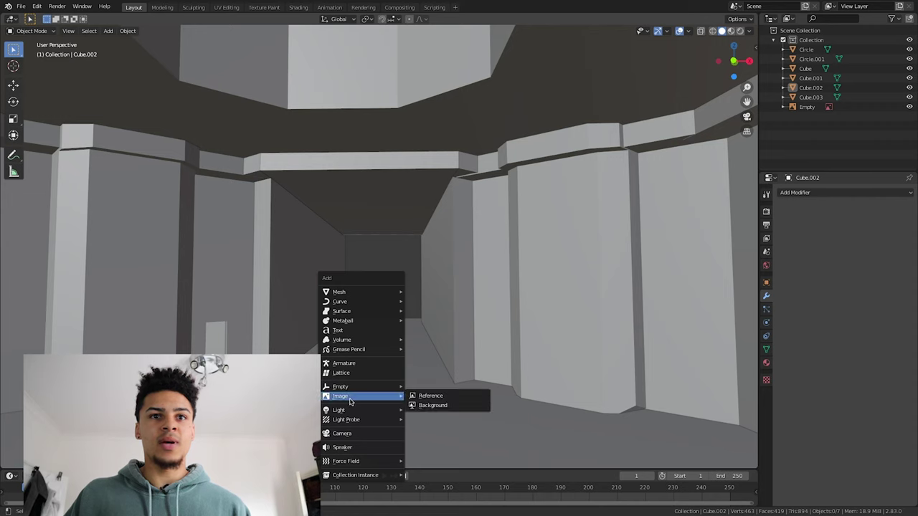
{"action": "left_click", "coordinate": [416, 398]}
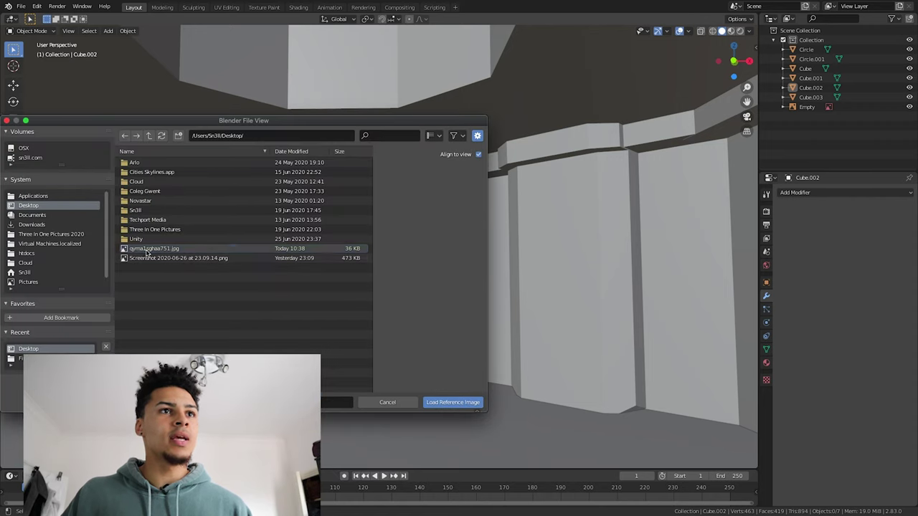
{"action": "left_click", "coordinate": [172, 249]}
{"action": "left_click", "coordinate": [462, 402]}
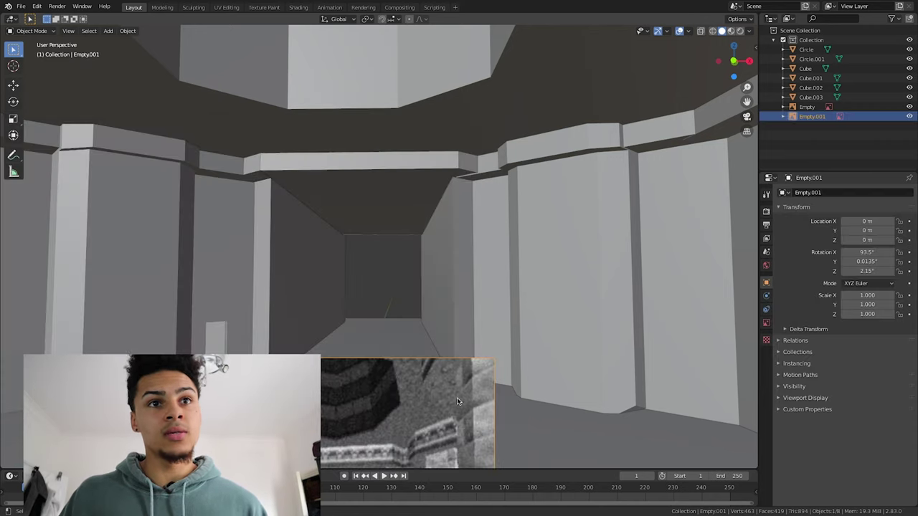
{"action": "left_click_drag", "start_coordinate": [347, 398], "coordinate": [386, 279]}
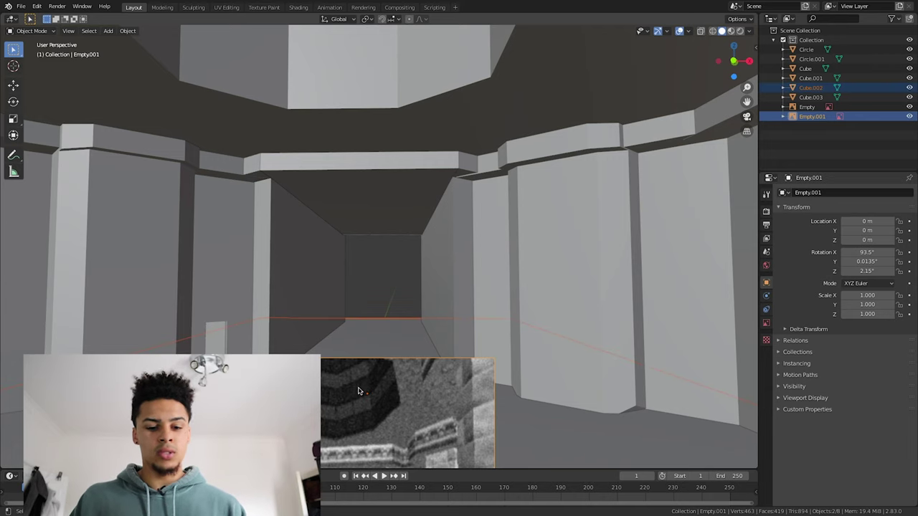
Step: Move the reference image, then reset its location back to the origin
{"action": "key", "text": "g"}
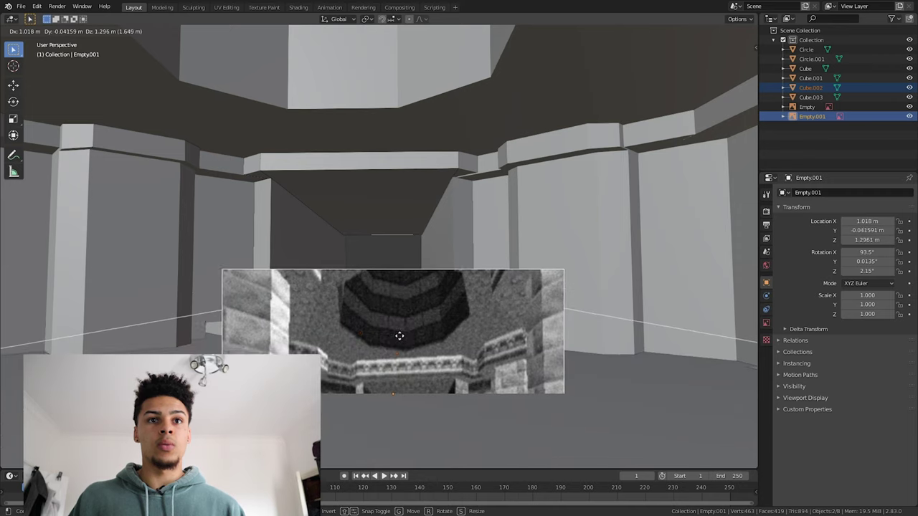
{"action": "left_click", "coordinate": [403, 344]}
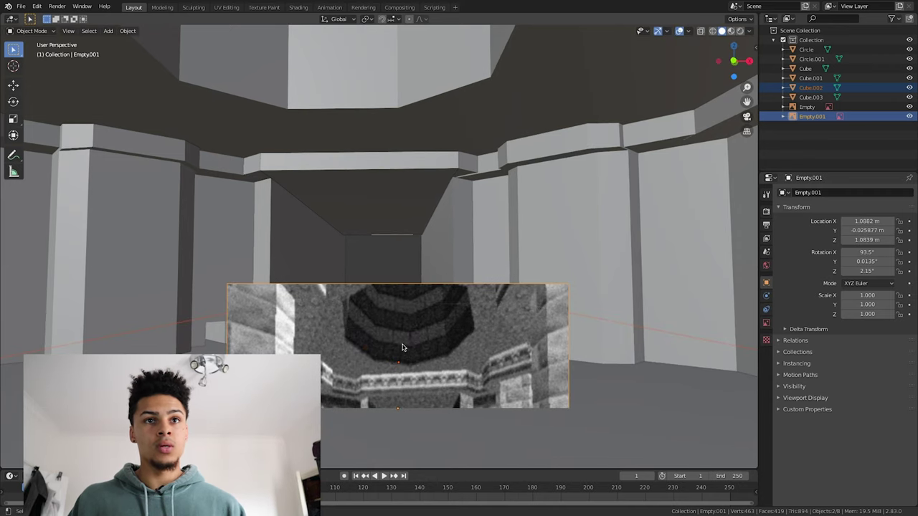
{"action": "key", "text": "alt+g"}
Step: Reselect reference image Empty.001 and move it up over the hall view
{"action": "left_click", "coordinate": [399, 373]}
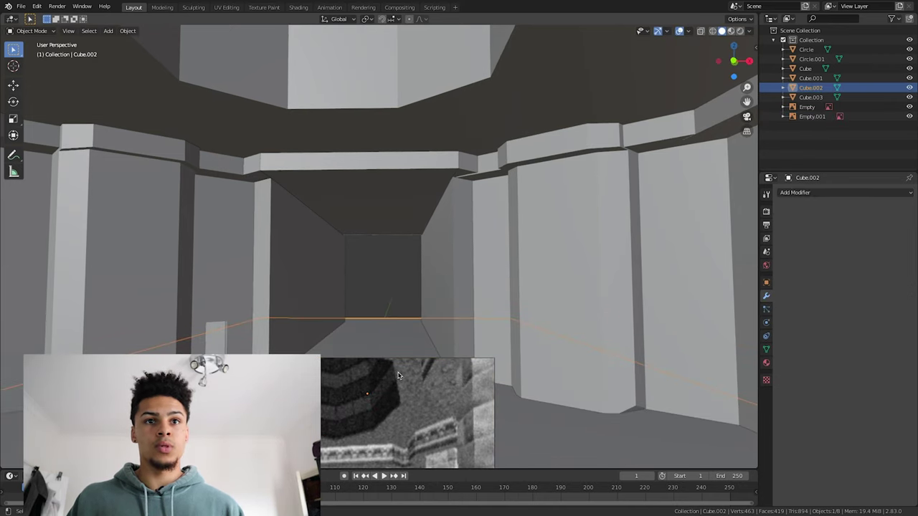
{"action": "left_click", "coordinate": [402, 374]}
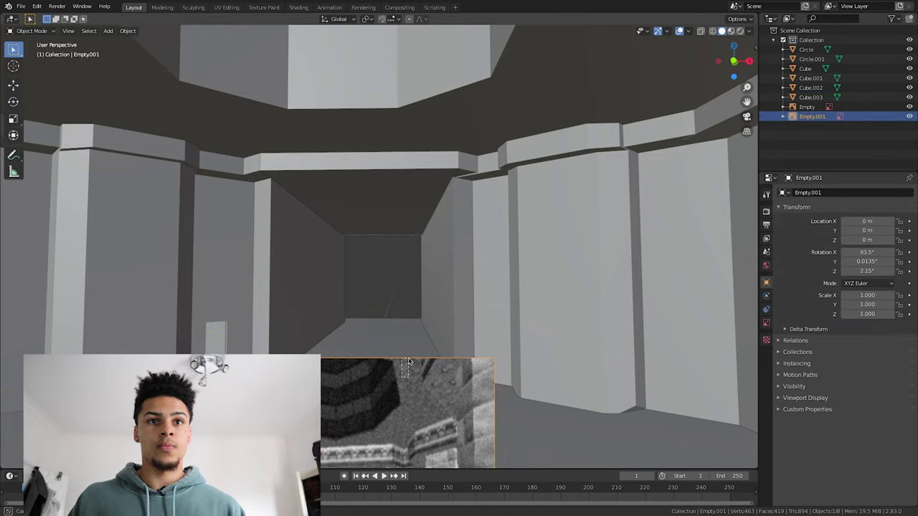
{"action": "left_click", "coordinate": [404, 385], "text": "shift"}
{"action": "left_click", "coordinate": [404, 386]}
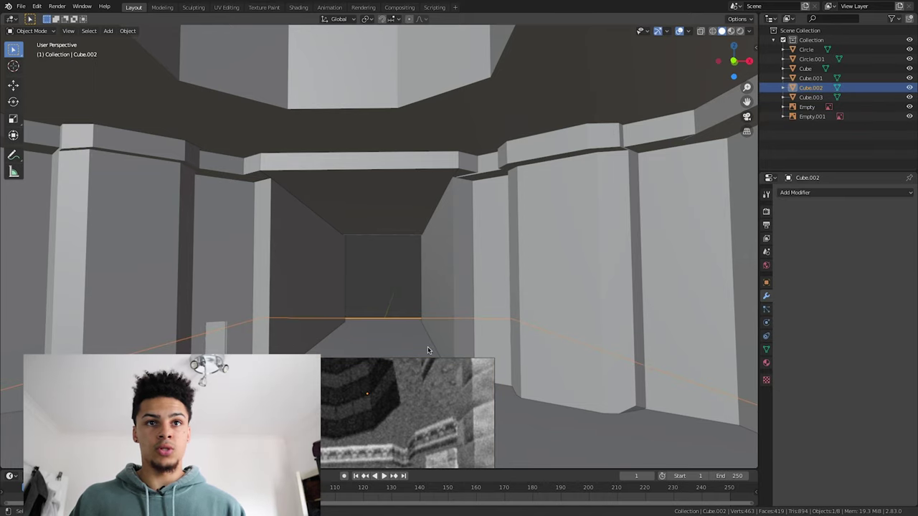
{"action": "left_click", "coordinate": [427, 352]}
{"action": "left_click", "coordinate": [407, 391]}
{"action": "key", "text": "g"}
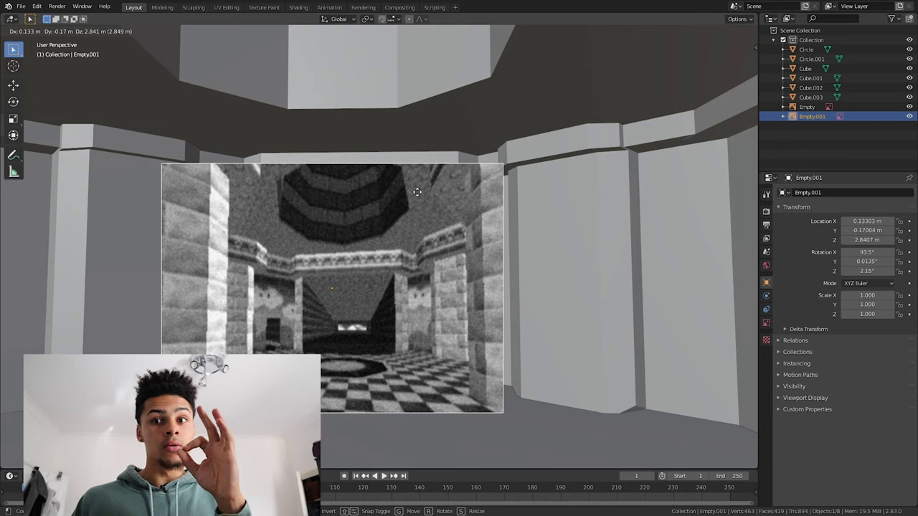
{"action": "left_click", "coordinate": [542, 287]}
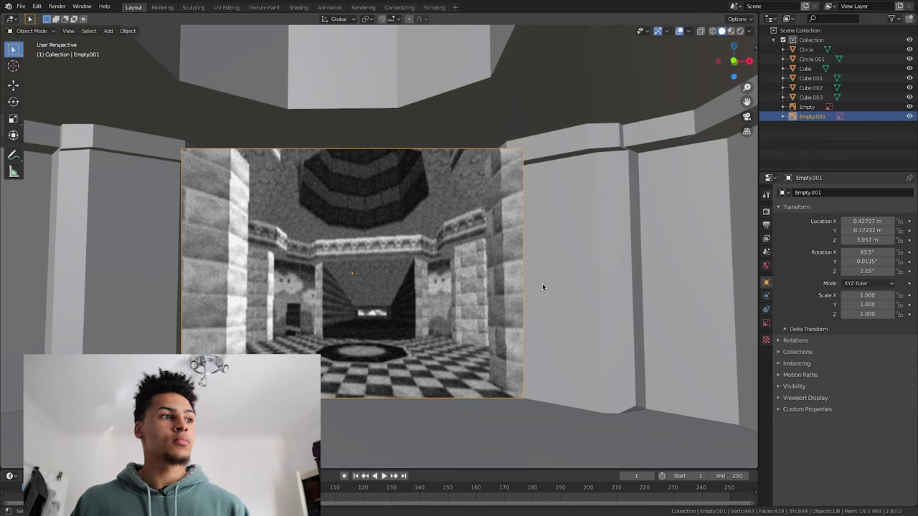